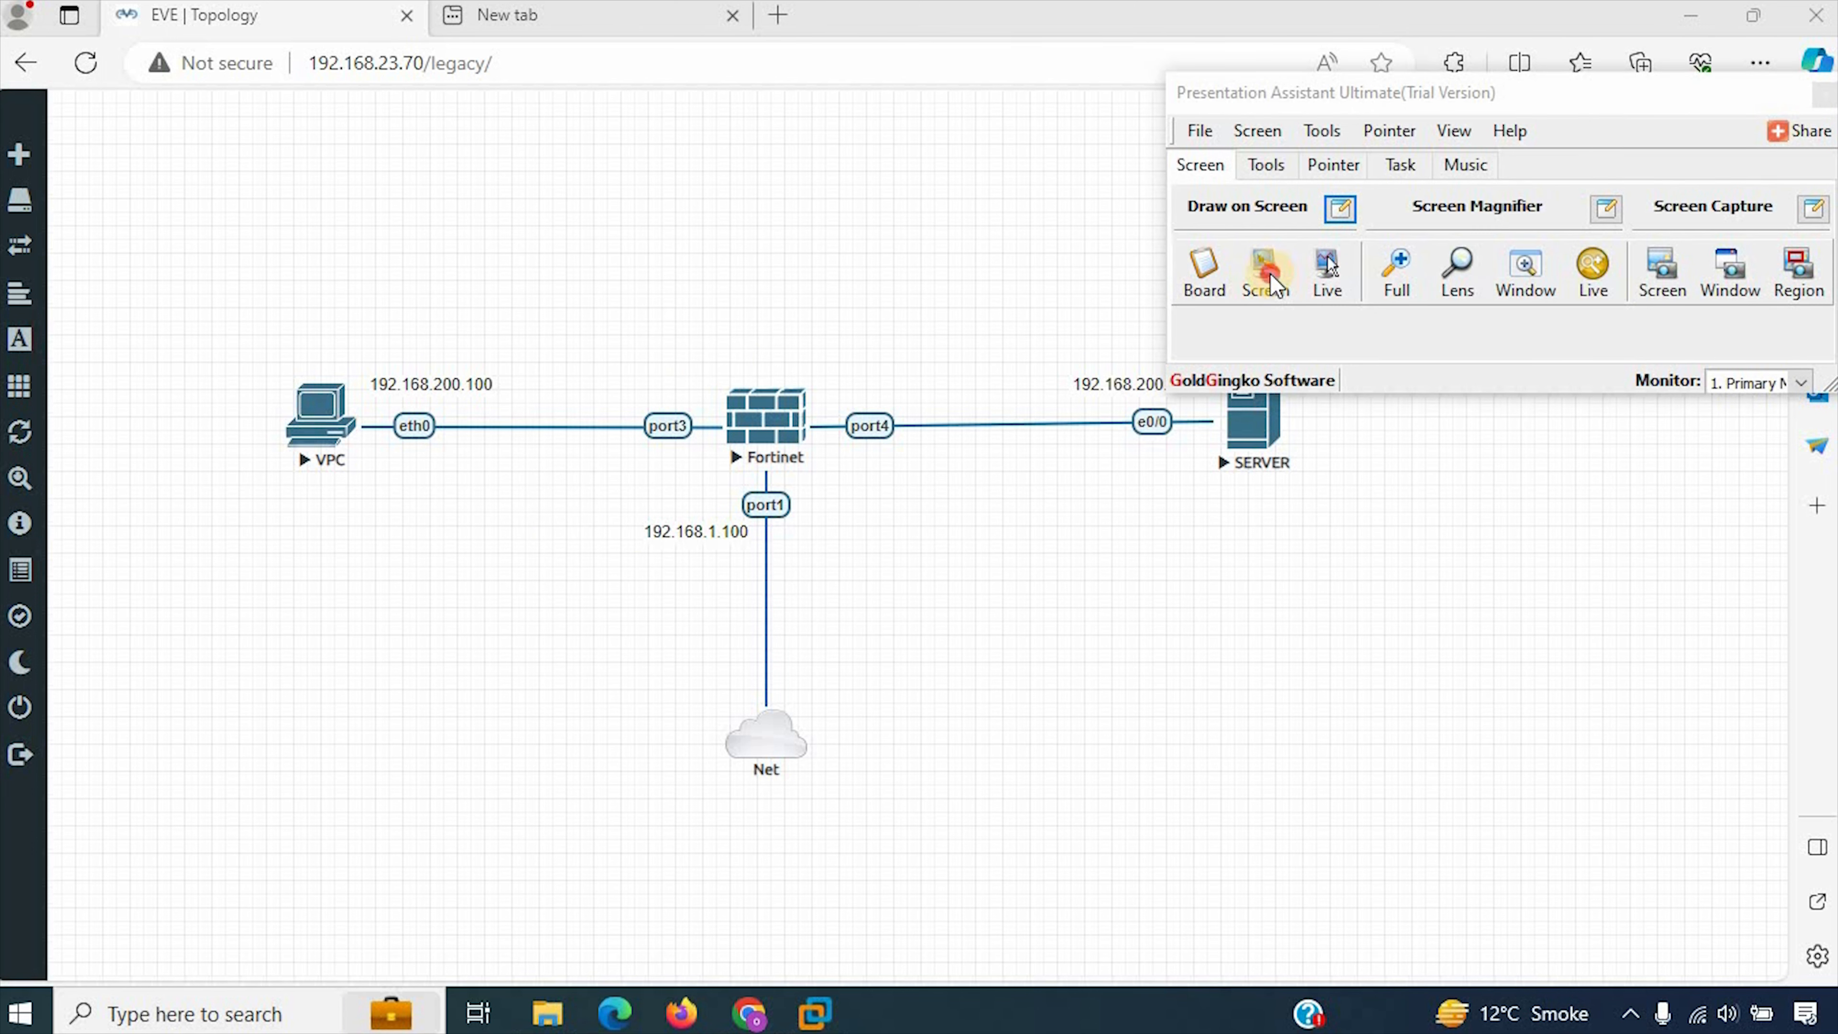
Step: Annotate the topology by tracing the link from VPC to port4 and circling port3, VPC, port4 and SERVER in red
click(1269, 273)
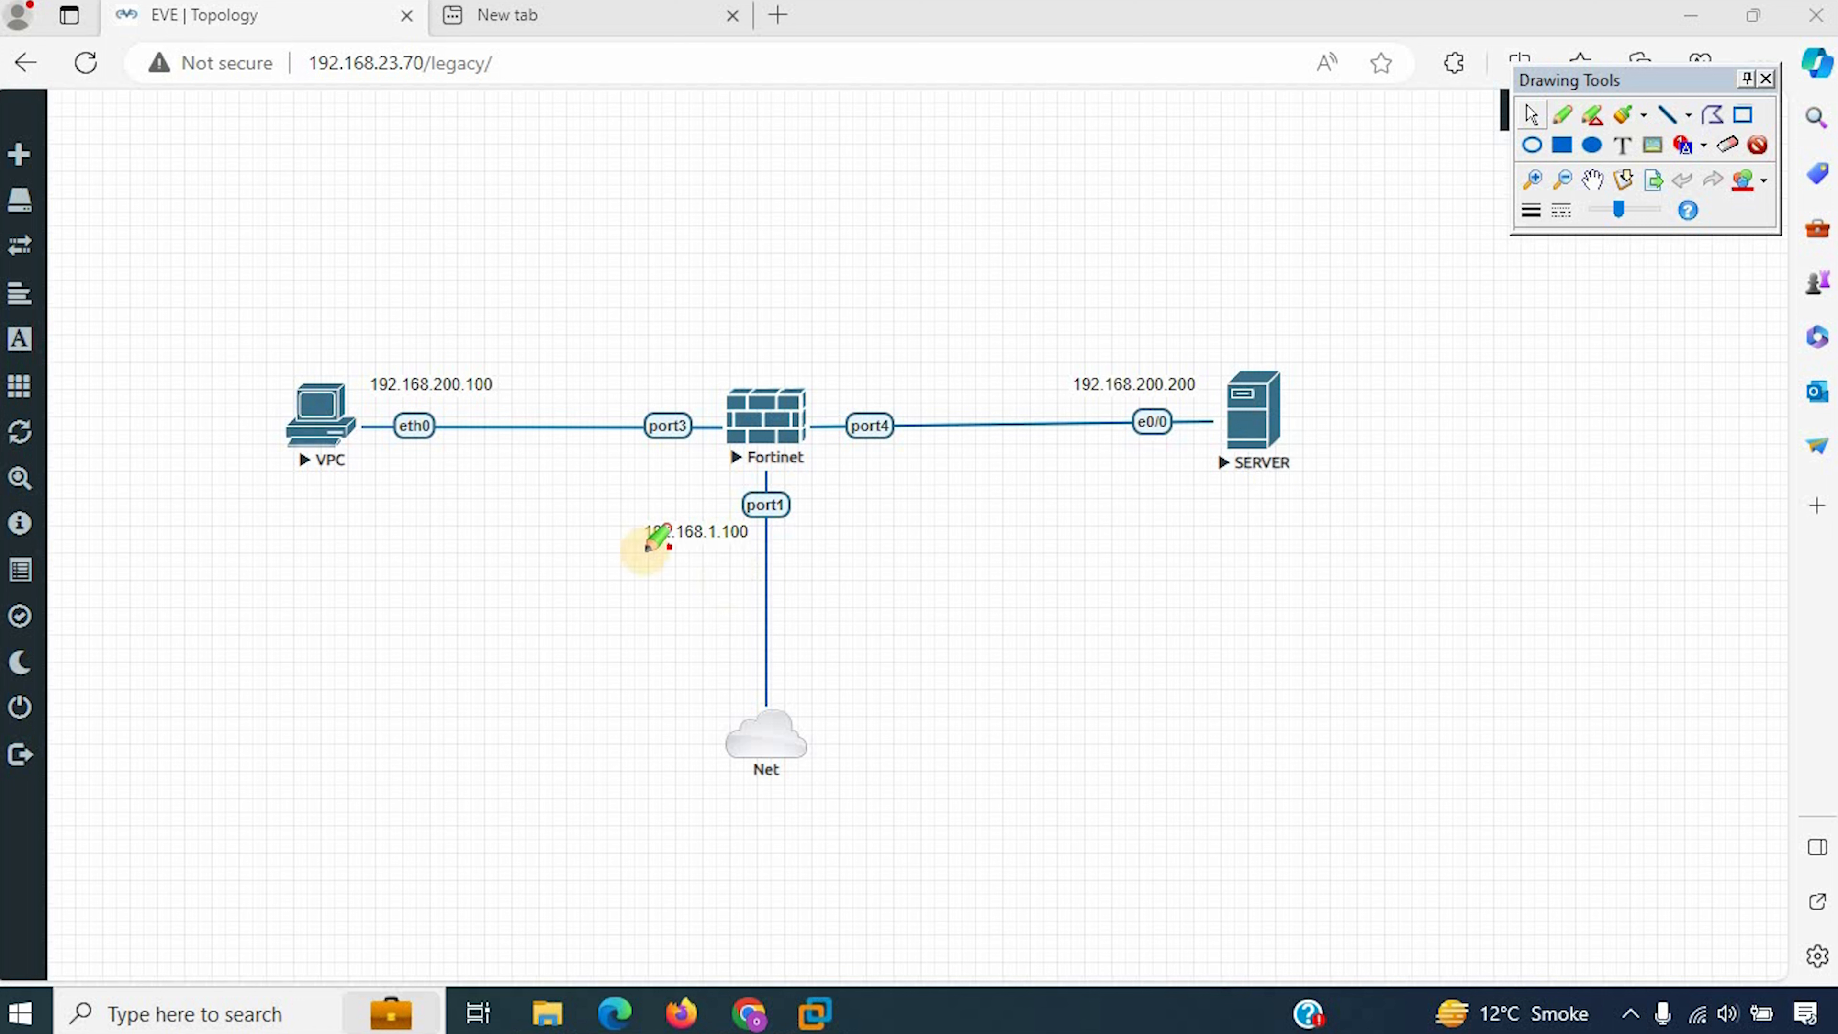
drag(491, 426, 719, 432)
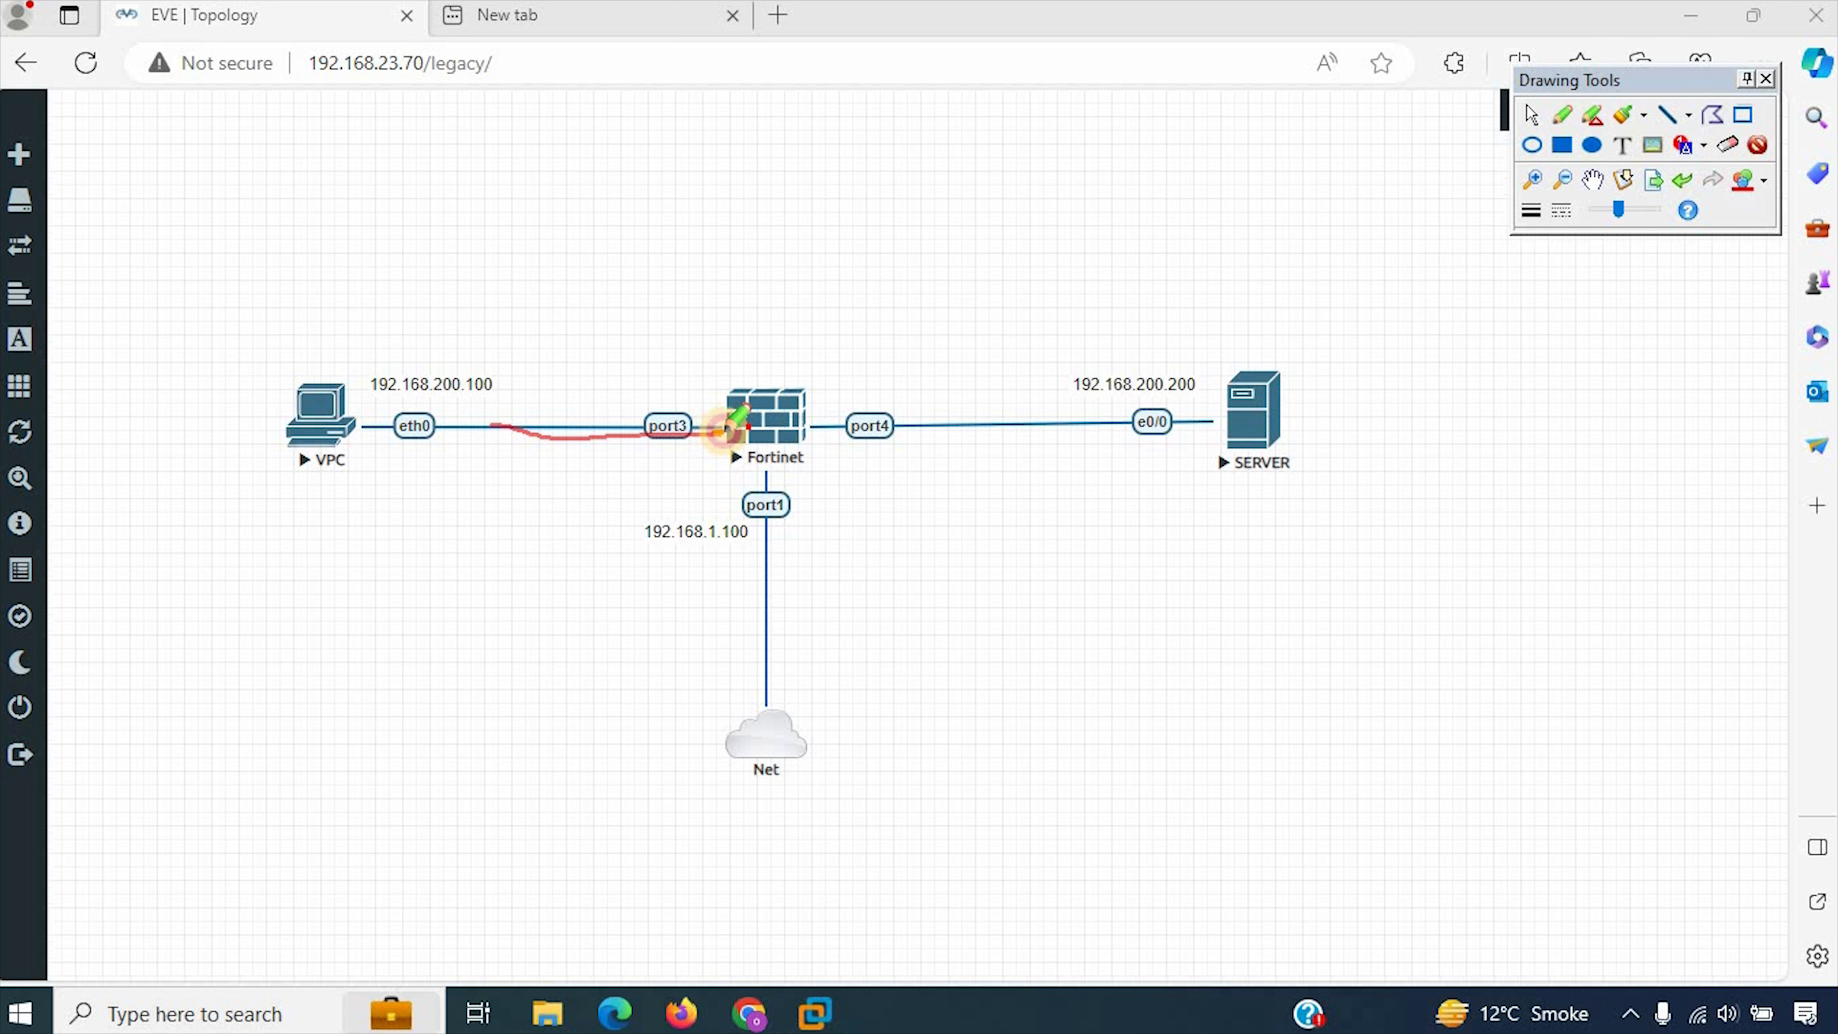
mouse_move(728, 428)
mouse_down()
mouse_move(843, 430)
mouse_move(701, 431)
mouse_move(842, 433)
mouse_up()
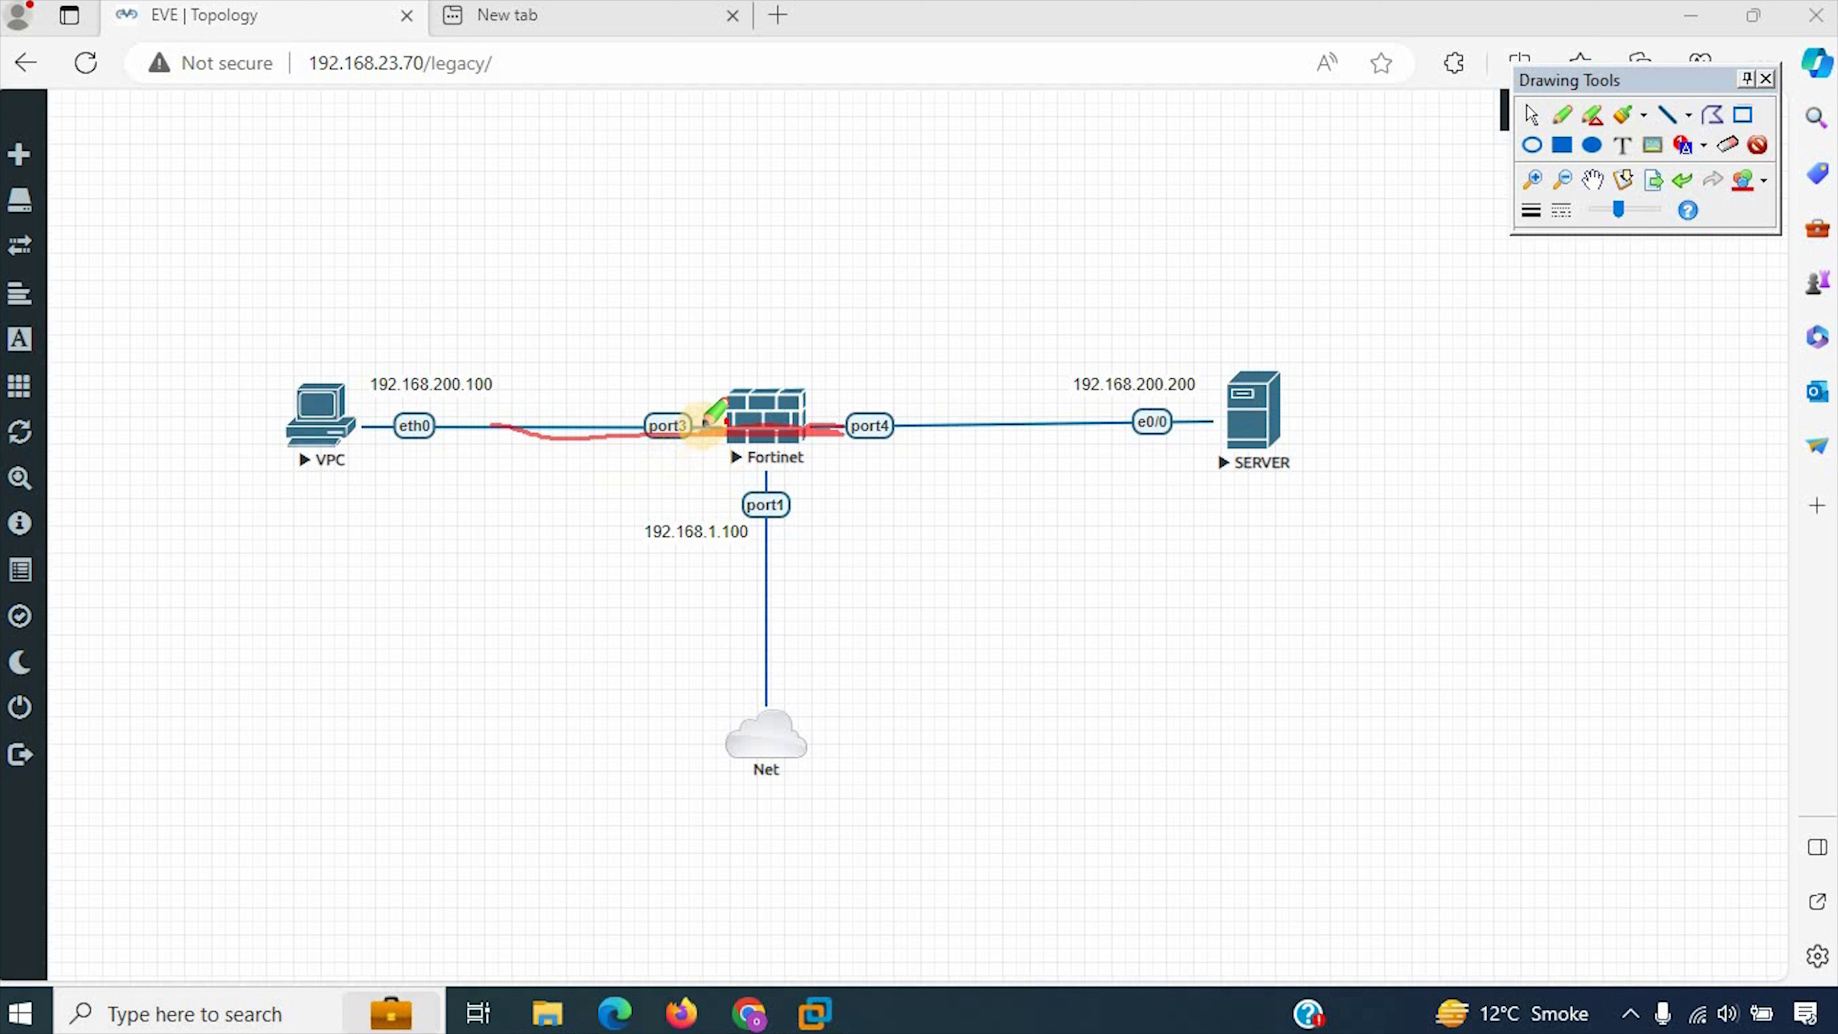
mouse_move(665, 397)
mouse_down()
mouse_move(617, 402)
mouse_move(665, 469)
mouse_move(699, 434)
mouse_up()
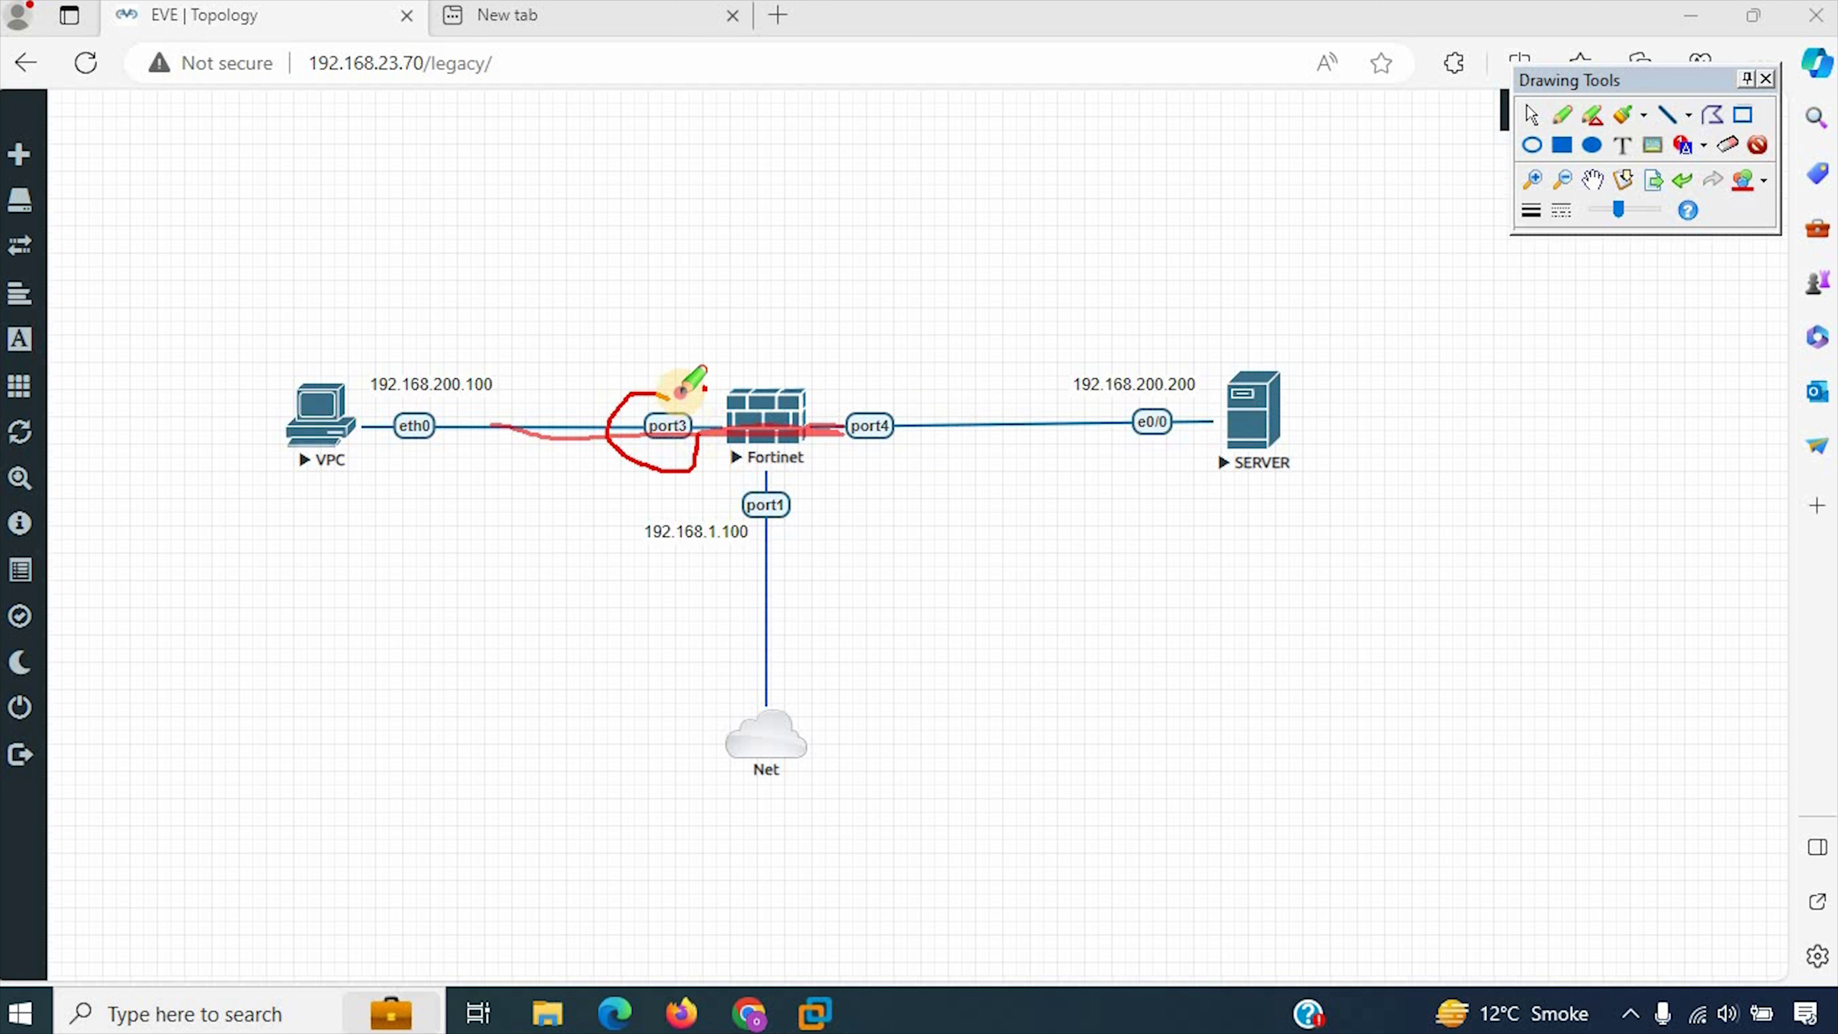
mouse_move(331, 307)
mouse_down()
mouse_move(226, 382)
mouse_move(521, 321)
mouse_move(340, 274)
mouse_move(323, 298)
mouse_up()
mouse_move(866, 393)
mouse_down()
mouse_move(850, 460)
mouse_move(861, 400)
mouse_up()
mouse_move(1217, 324)
mouse_down()
mouse_move(1059, 361)
mouse_move(1068, 476)
mouse_up()
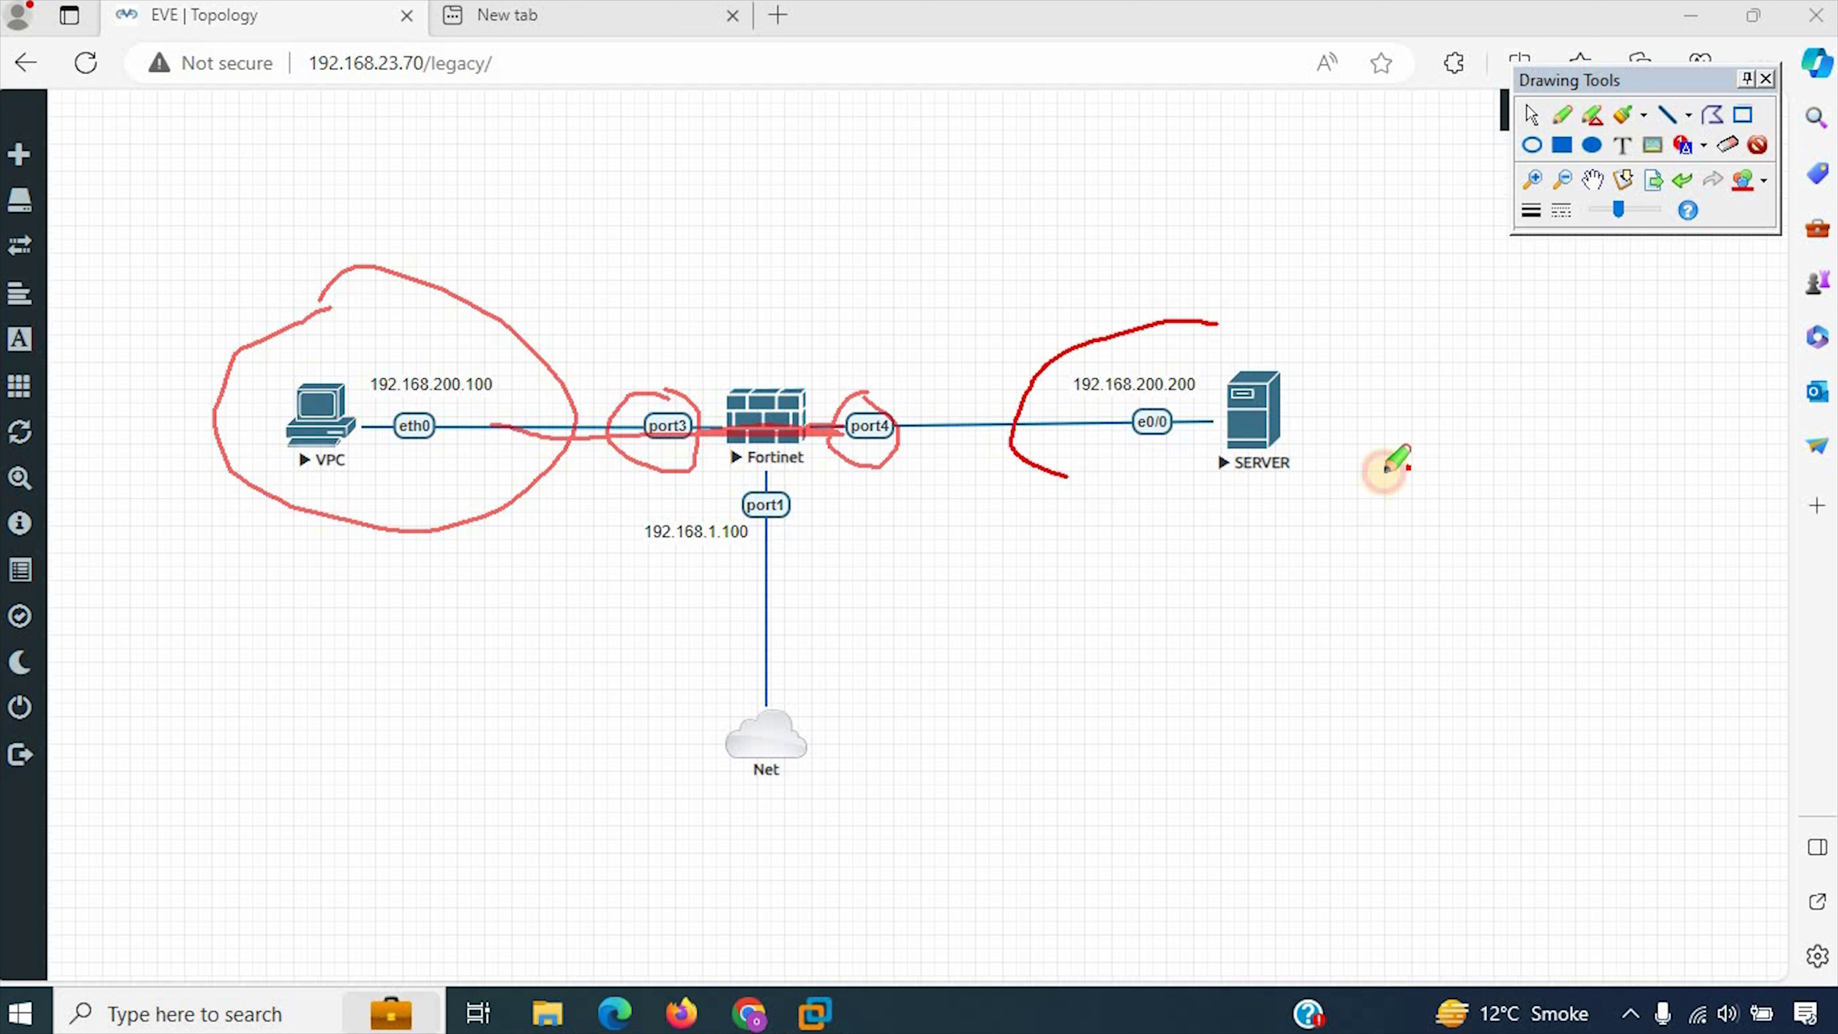
mouse_move(1384, 469)
mouse_down()
mouse_move(1230, 304)
mouse_move(1222, 322)
mouse_up()
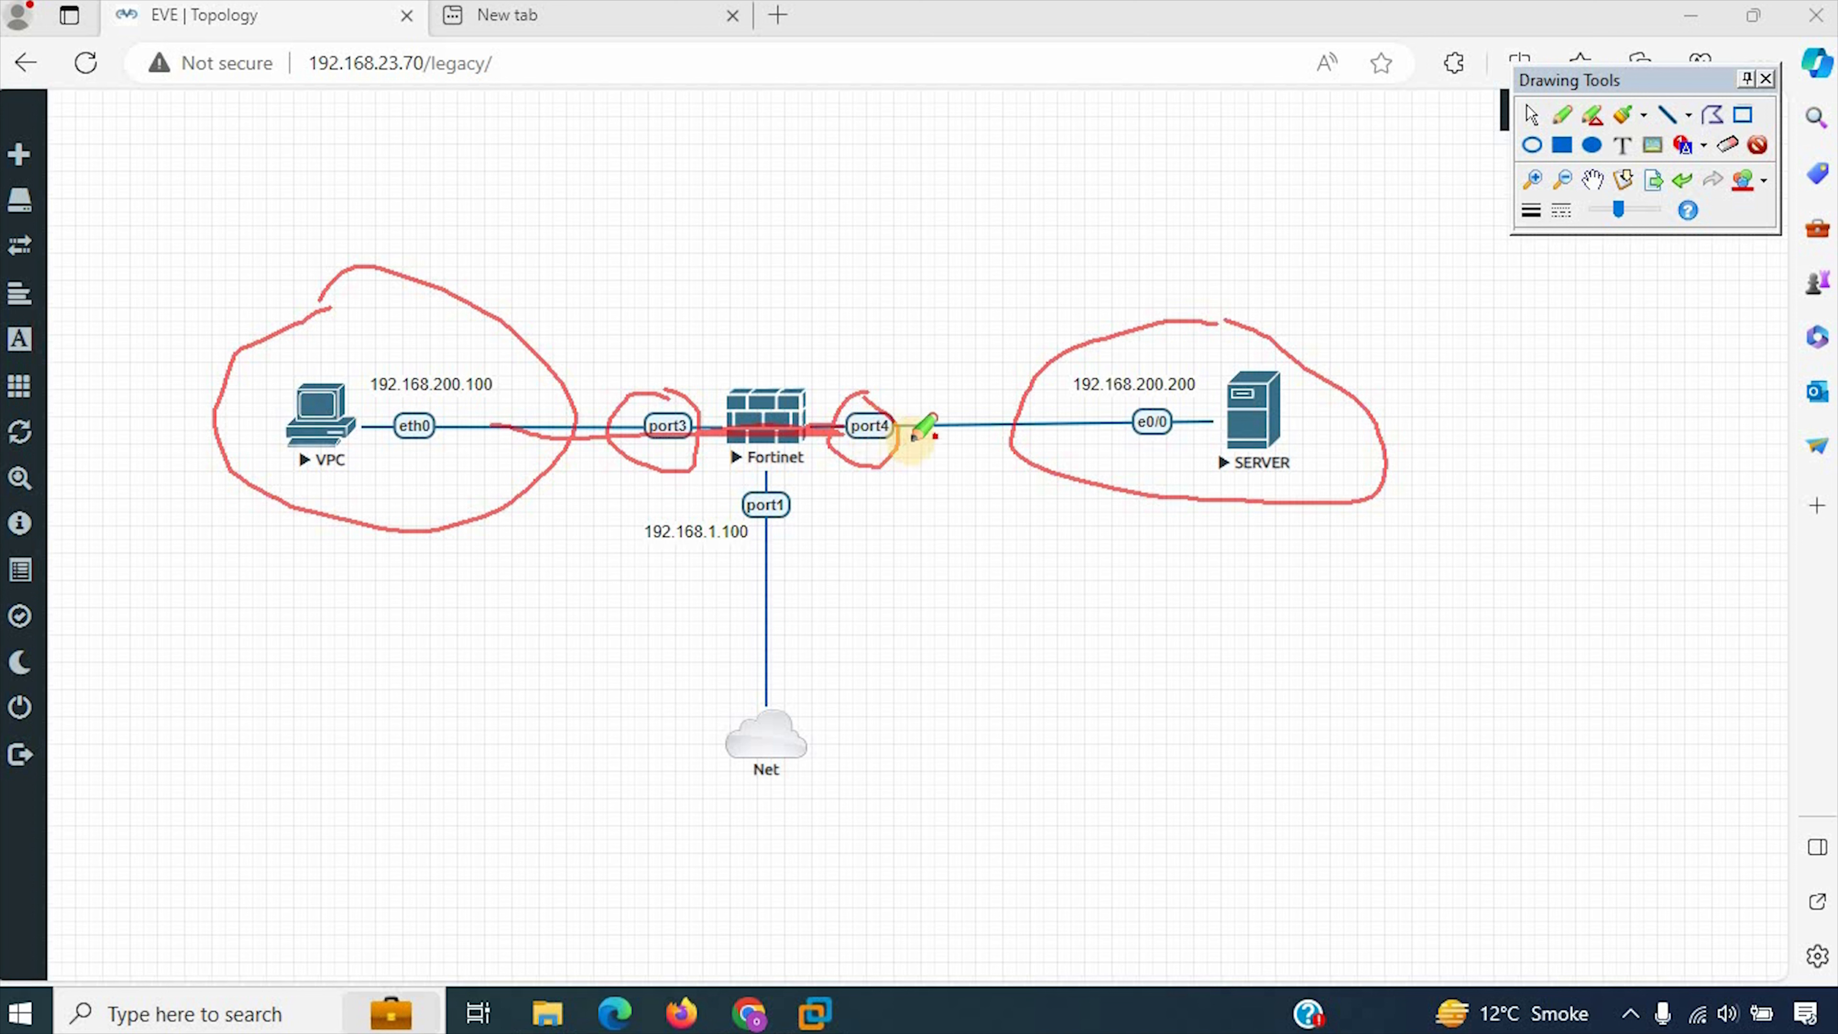
Step: Retrace the port3 to port4 path in red and circle the Fortinet firewall and SERVER repeatedly
drag(896, 433, 865, 407)
drag(665, 391, 692, 398)
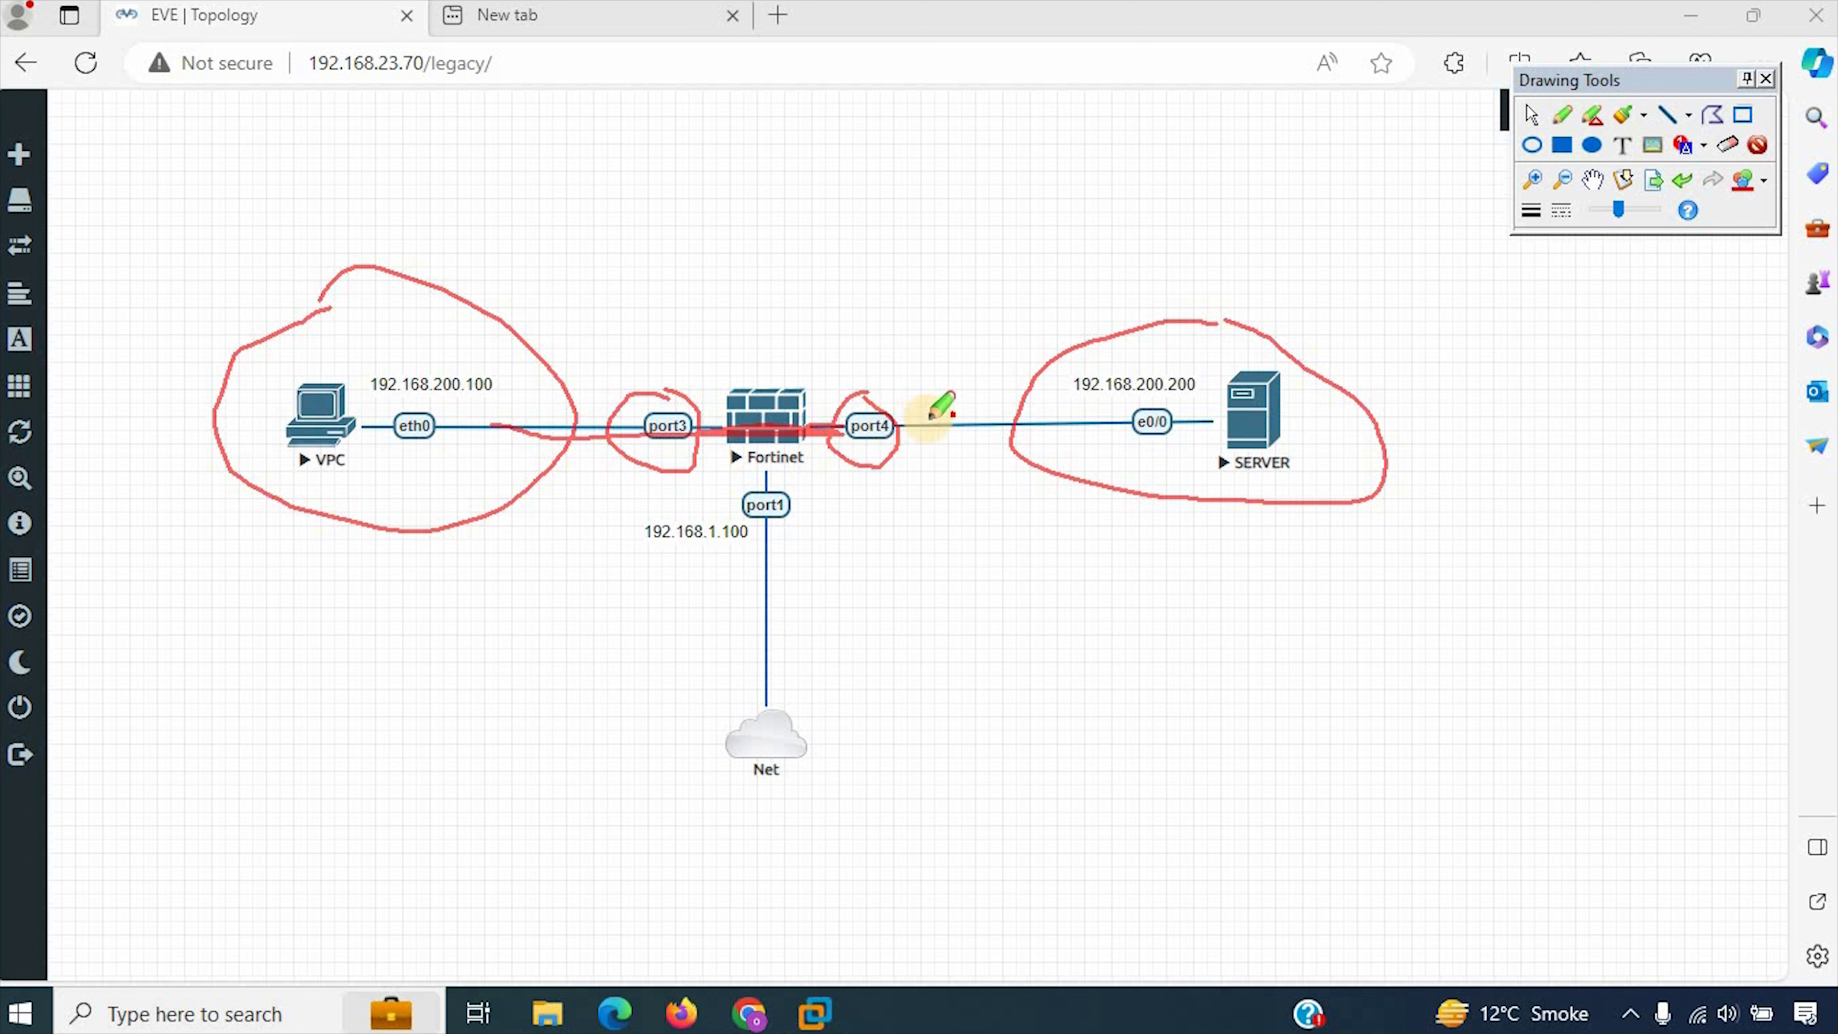
drag(877, 421, 682, 420)
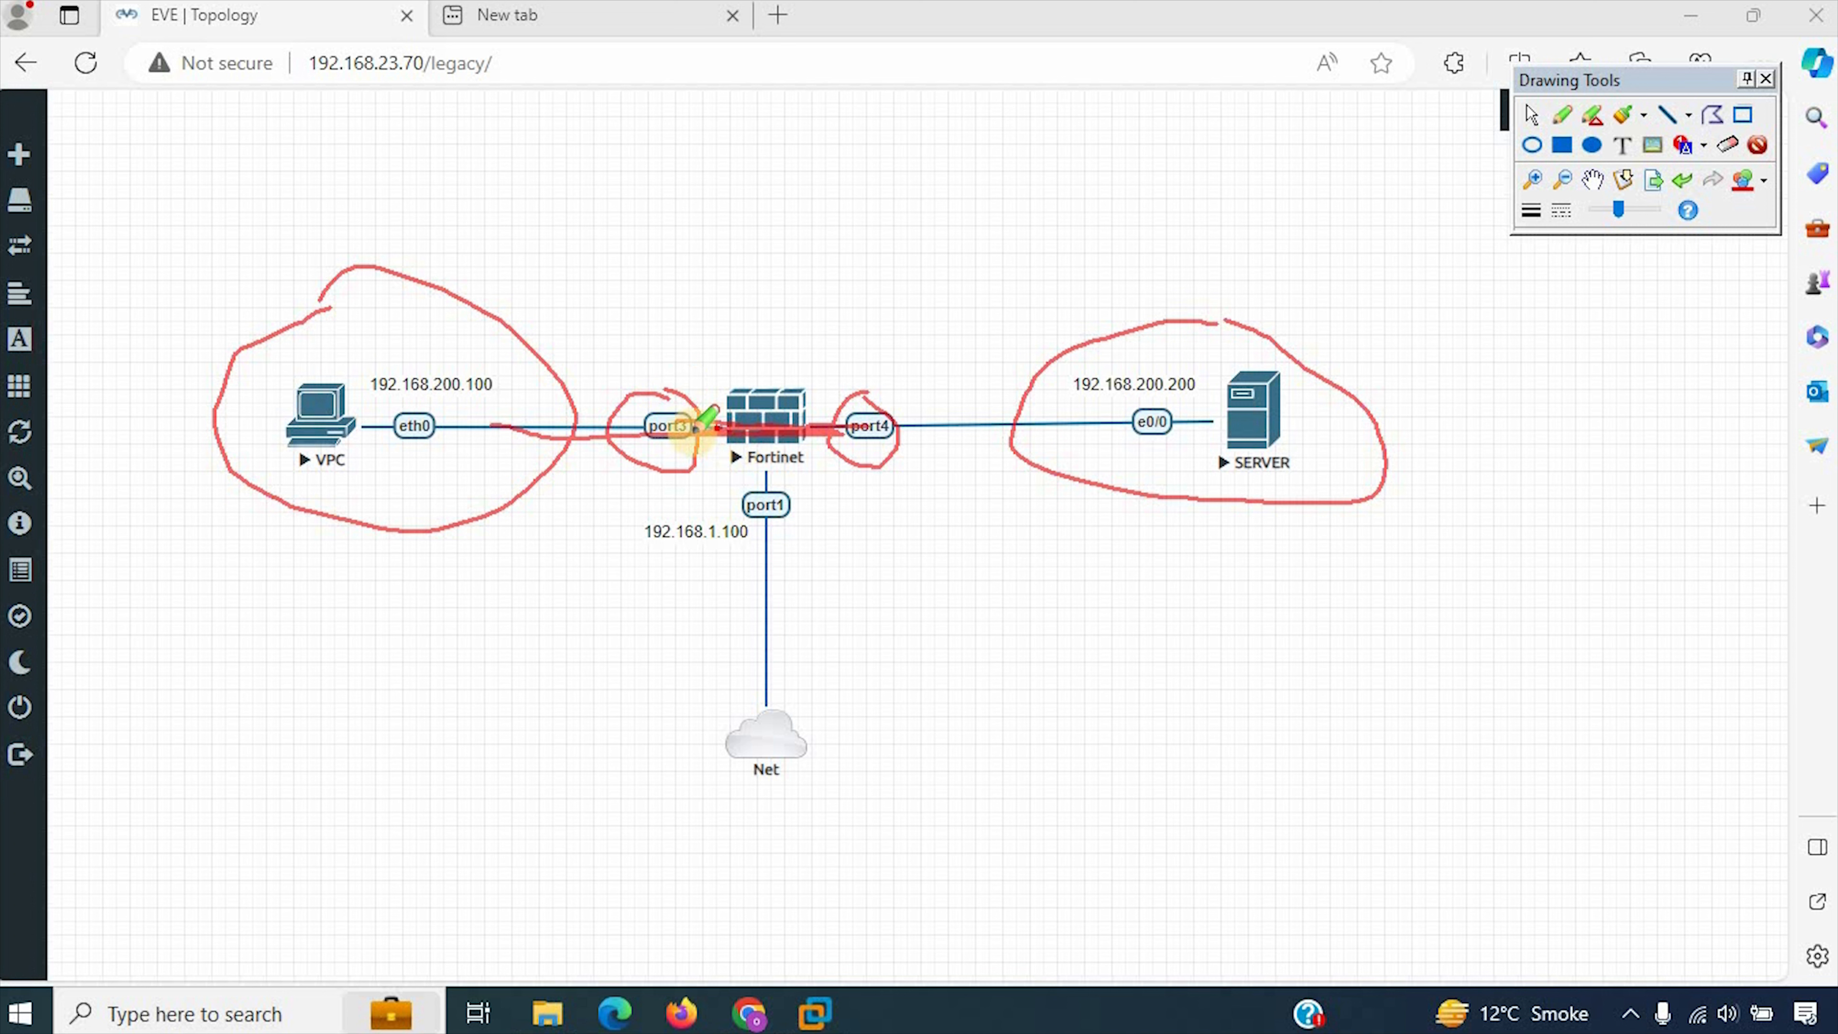
mouse_move(700, 426)
mouse_down()
mouse_move(879, 415)
mouse_move(656, 417)
mouse_move(868, 420)
mouse_move(879, 395)
mouse_up()
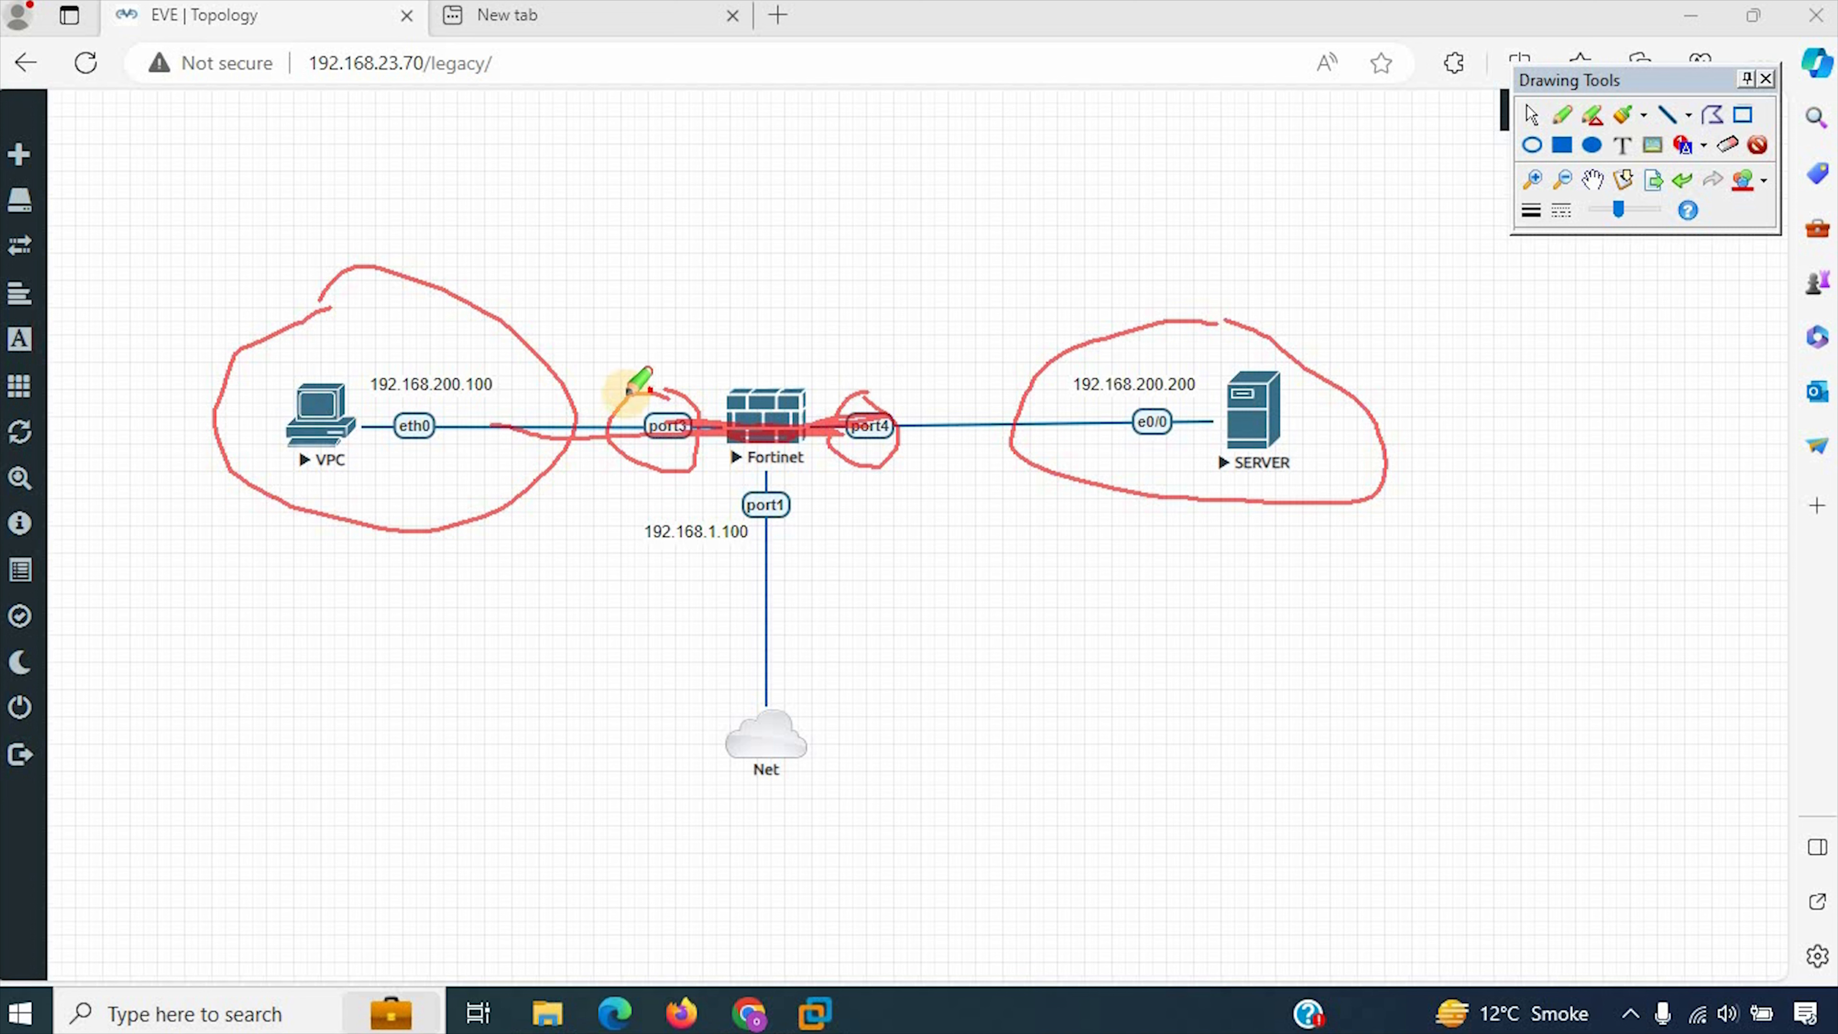
mouse_move(627, 402)
mouse_down()
mouse_move(644, 460)
mouse_move(760, 482)
mouse_move(869, 478)
mouse_move(948, 433)
mouse_move(774, 355)
mouse_move(622, 384)
mouse_move(615, 417)
mouse_move(652, 410)
mouse_up()
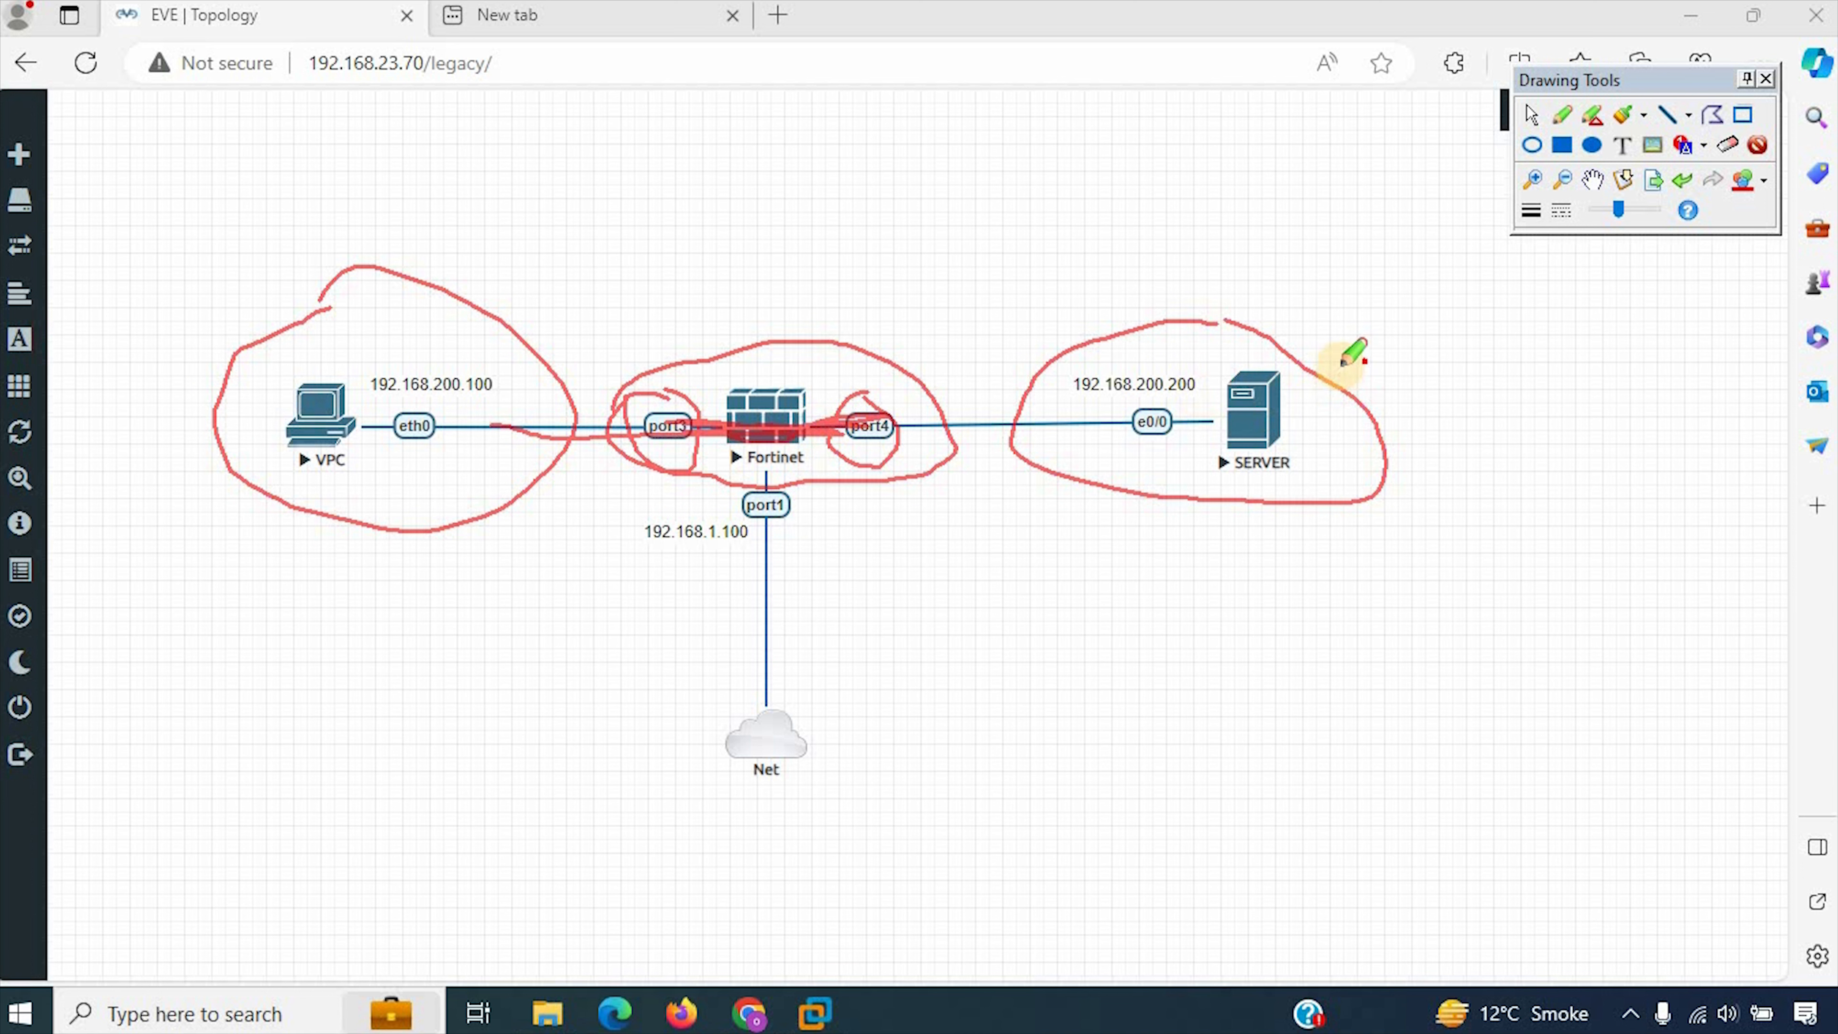
drag(1299, 337, 1283, 330)
mouse_move(1165, 315)
mouse_down()
mouse_move(1051, 407)
mouse_move(1187, 491)
mouse_move(1355, 378)
mouse_move(1166, 321)
mouse_move(1056, 449)
mouse_move(1158, 499)
mouse_move(1259, 319)
mouse_move(1152, 312)
mouse_up()
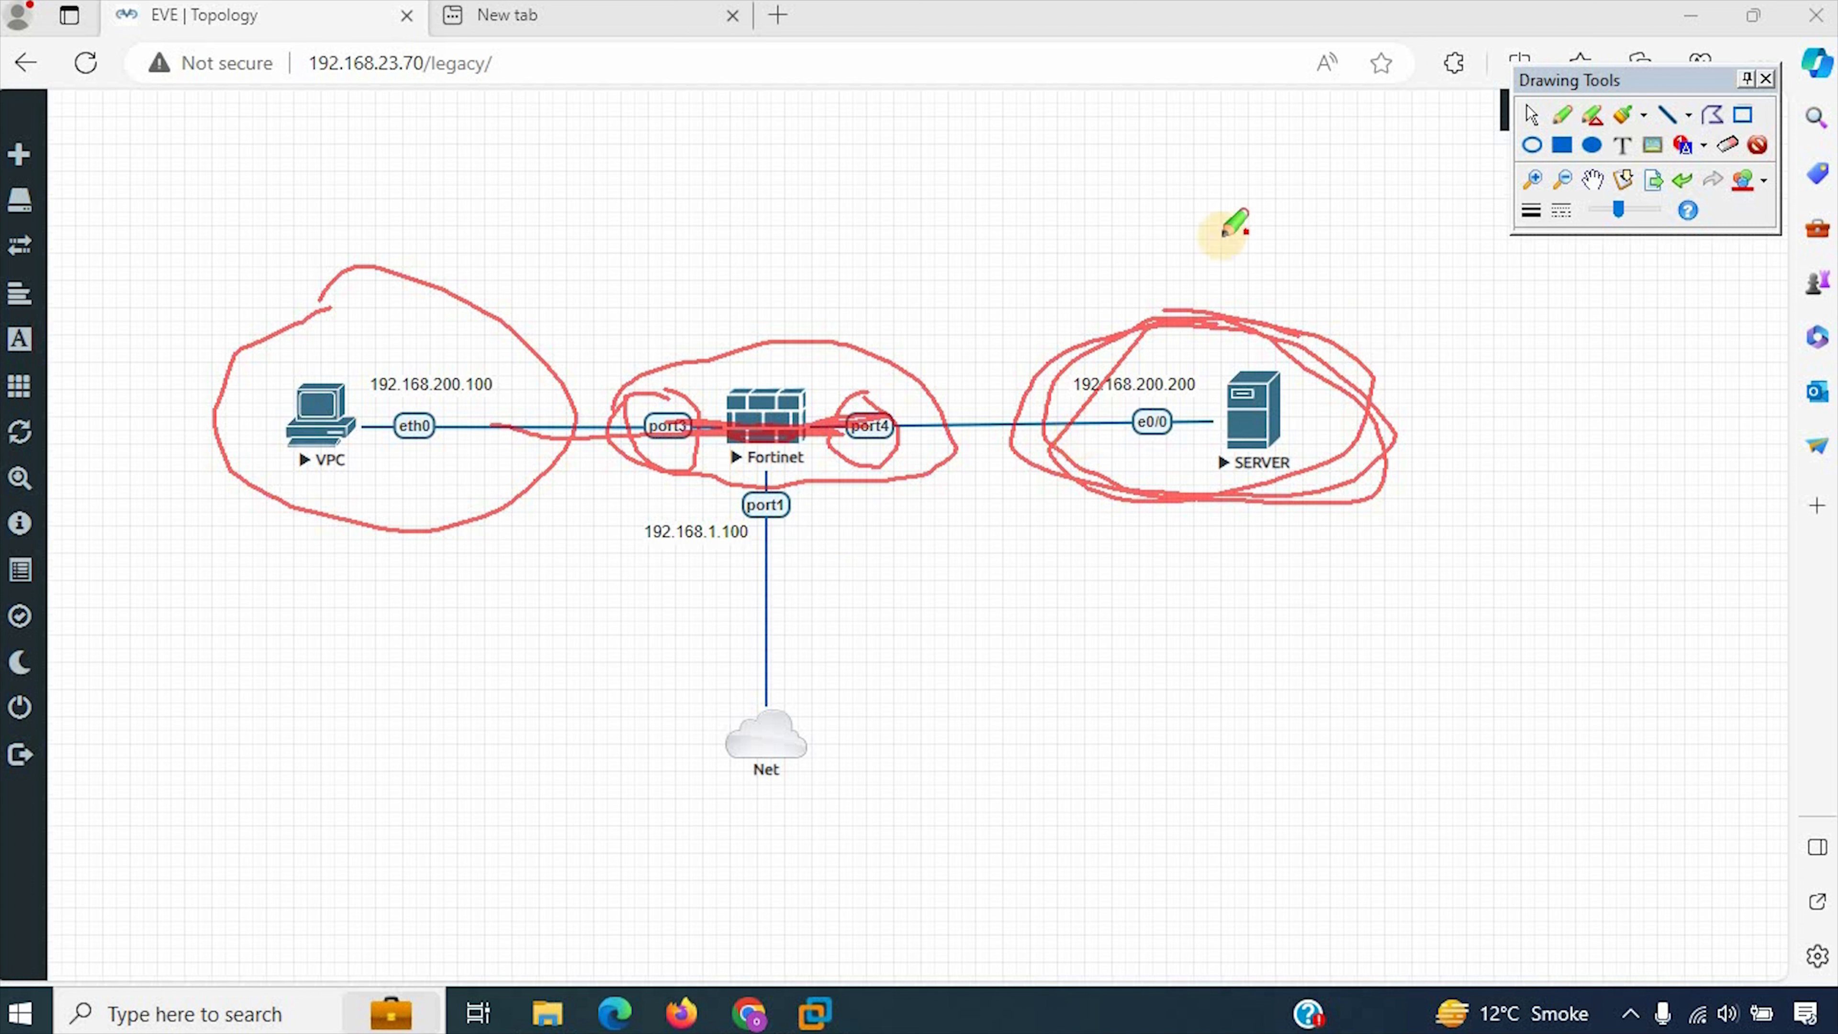
mouse_move(769, 355)
mouse_down()
mouse_move(700, 339)
mouse_move(636, 475)
mouse_move(916, 468)
mouse_move(807, 330)
mouse_move(654, 391)
mouse_move(692, 500)
mouse_move(954, 382)
mouse_move(812, 296)
mouse_move(700, 334)
mouse_move(677, 369)
mouse_up()
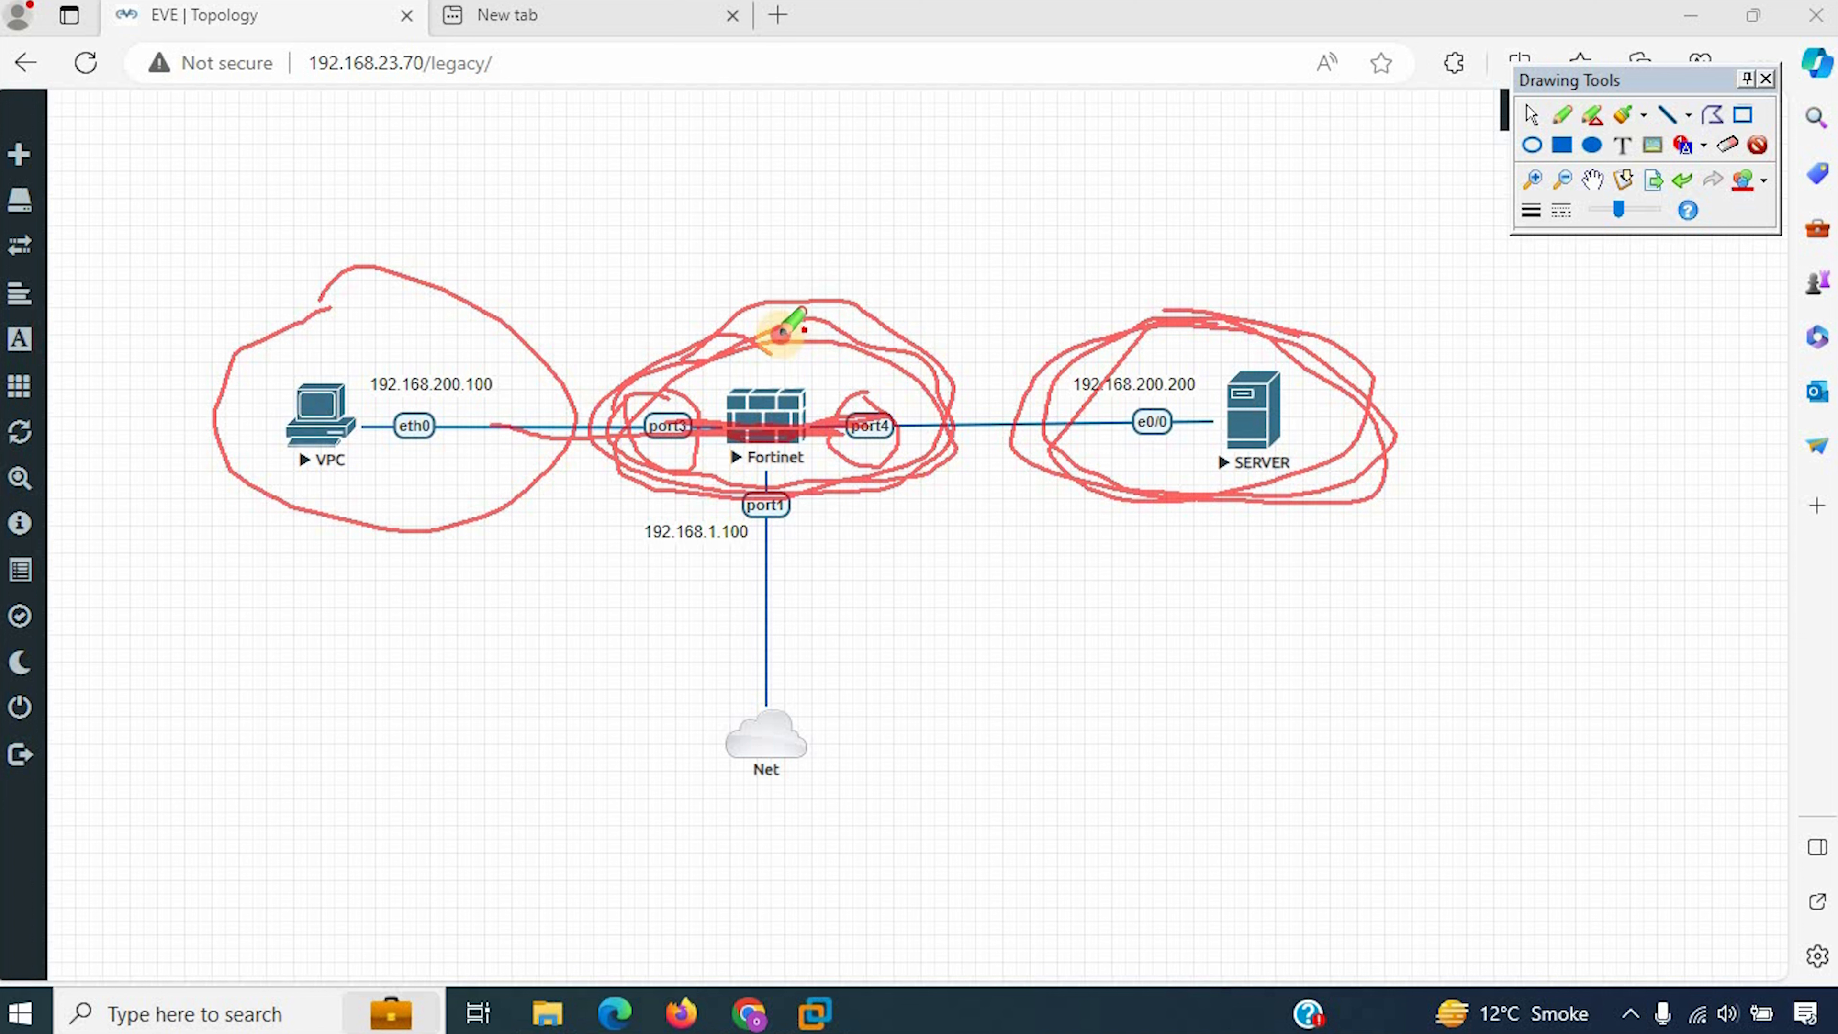
mouse_move(781, 333)
mouse_down()
mouse_move(643, 362)
mouse_move(622, 481)
mouse_move(904, 508)
mouse_move(967, 384)
mouse_move(714, 316)
mouse_move(607, 485)
mouse_move(951, 411)
mouse_move(719, 355)
mouse_move(609, 474)
mouse_move(966, 449)
mouse_move(875, 311)
mouse_move(640, 336)
mouse_move(655, 486)
mouse_move(1042, 433)
mouse_move(825, 311)
mouse_move(651, 369)
mouse_move(697, 553)
mouse_move(997, 422)
mouse_move(717, 296)
mouse_move(568, 483)
mouse_move(943, 390)
mouse_move(574, 472)
mouse_move(911, 492)
mouse_move(973, 438)
mouse_up()
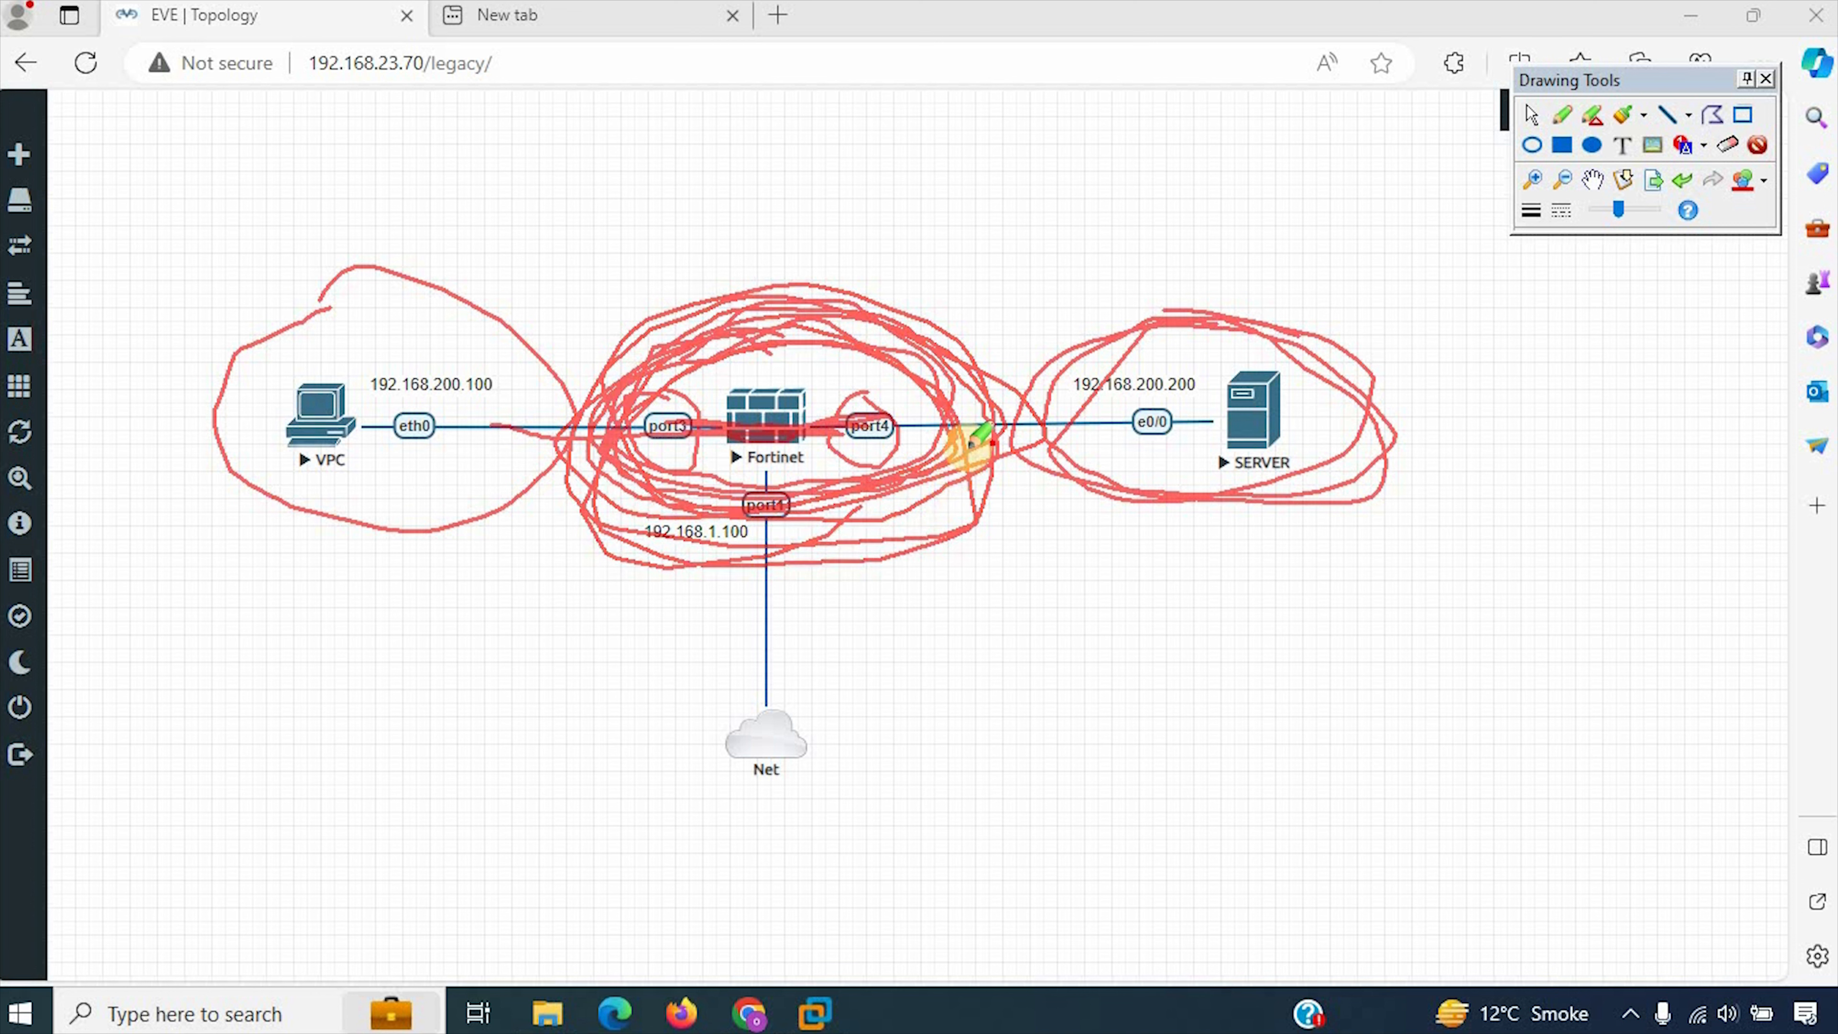
Step: Erase all the red annotations from the topology and leave the screen drawing mode
click(1480, 751)
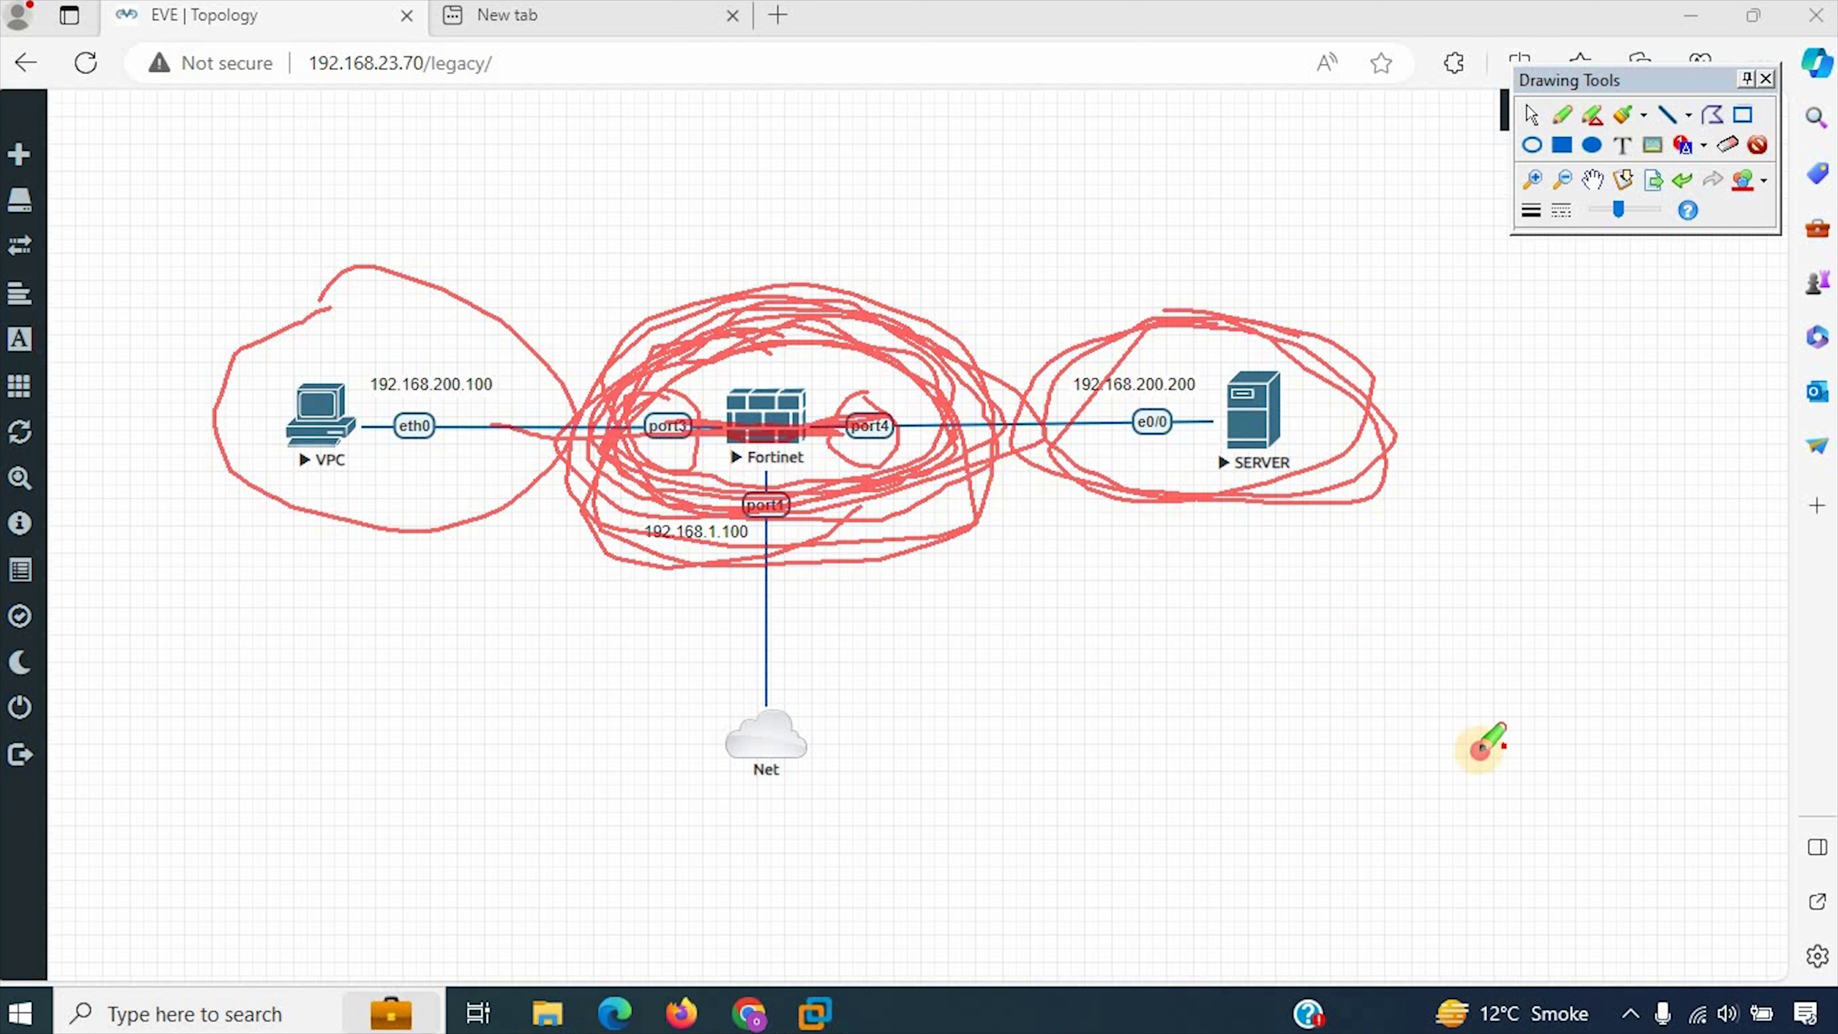
click(1529, 123)
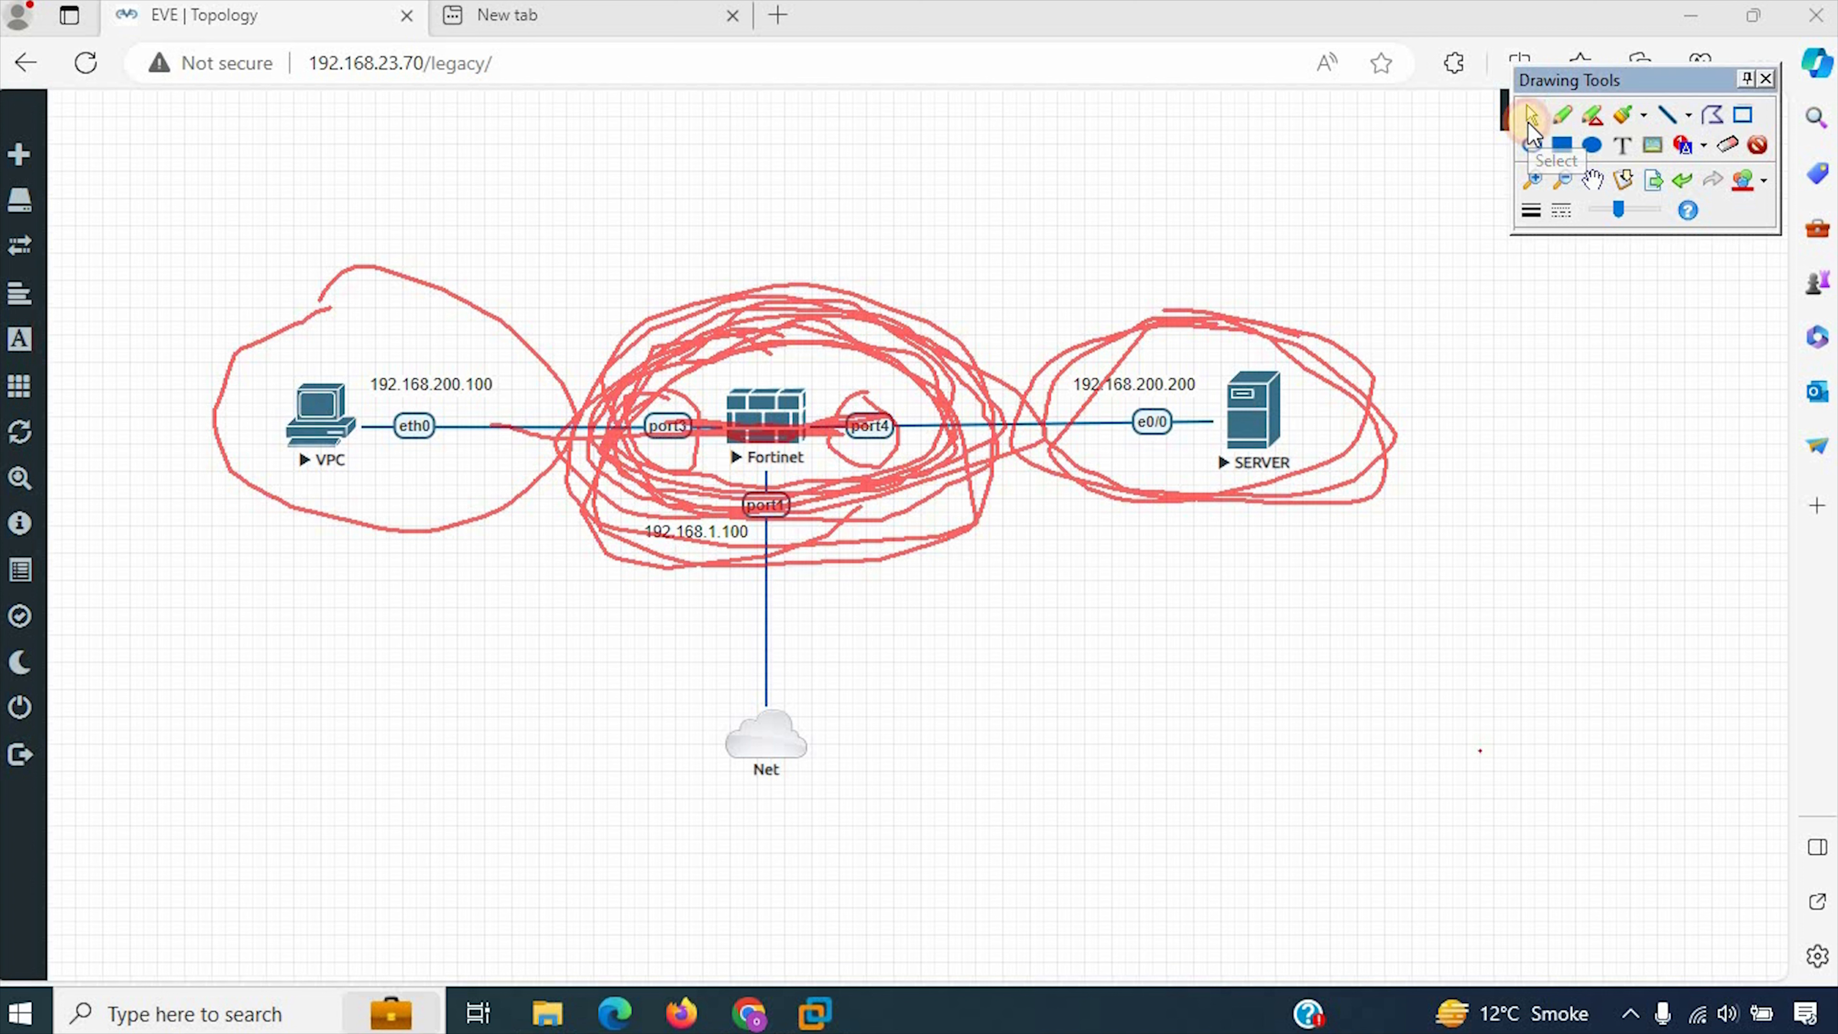
click(1727, 144)
mouse_move(1075, 391)
mouse_down()
mouse_move(874, 411)
mouse_move(1035, 336)
mouse_up()
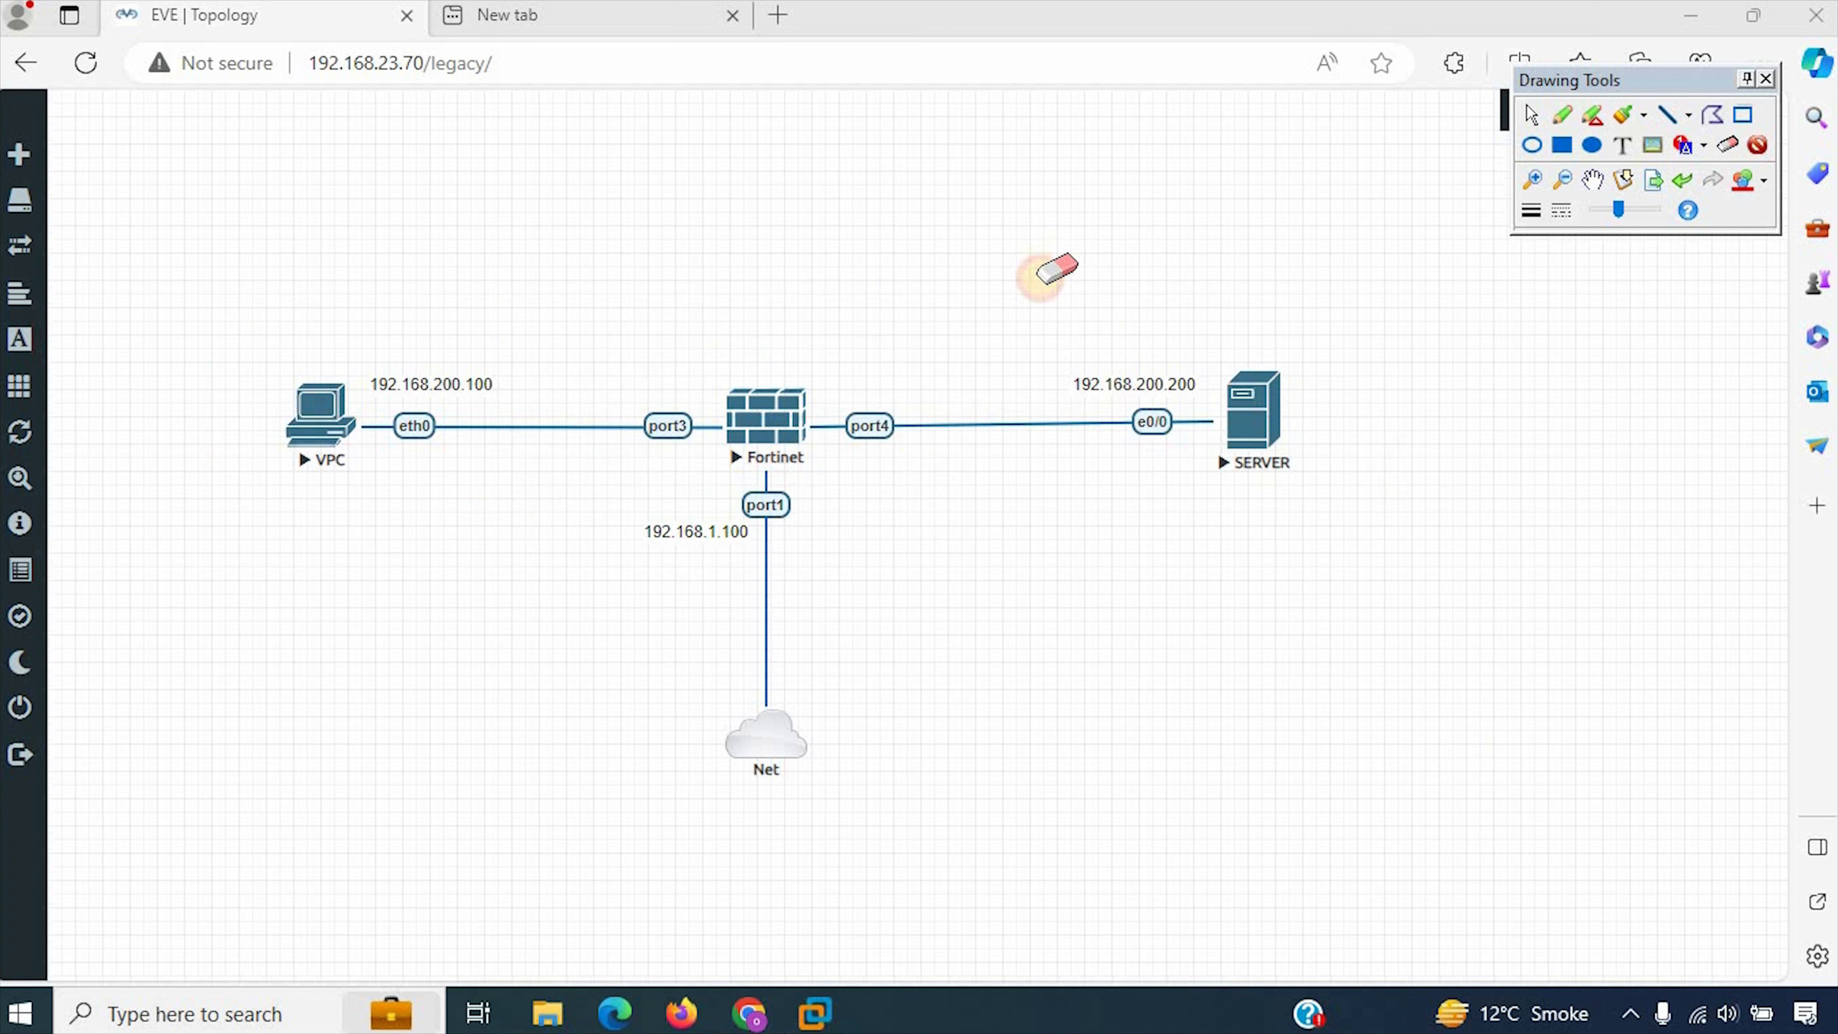
click(1529, 144)
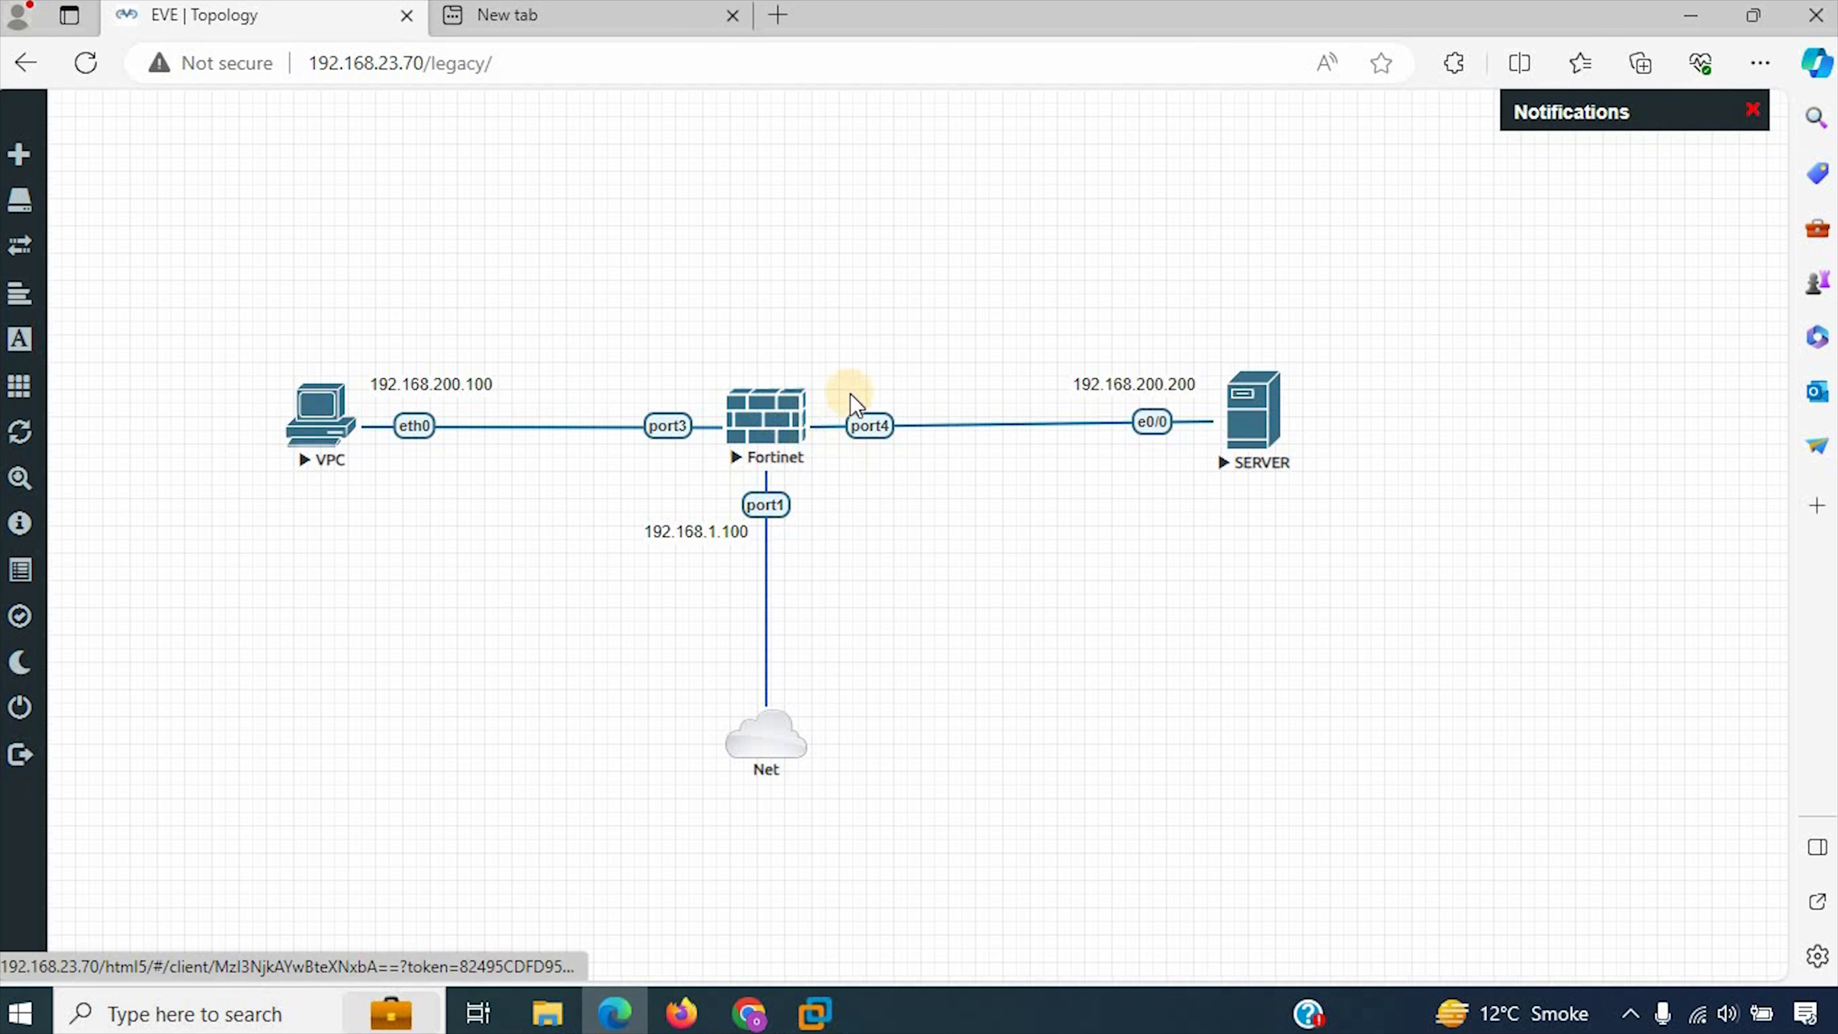
Step: Open the Fortinet firewall's console and enter admin as the login name
click(759, 420)
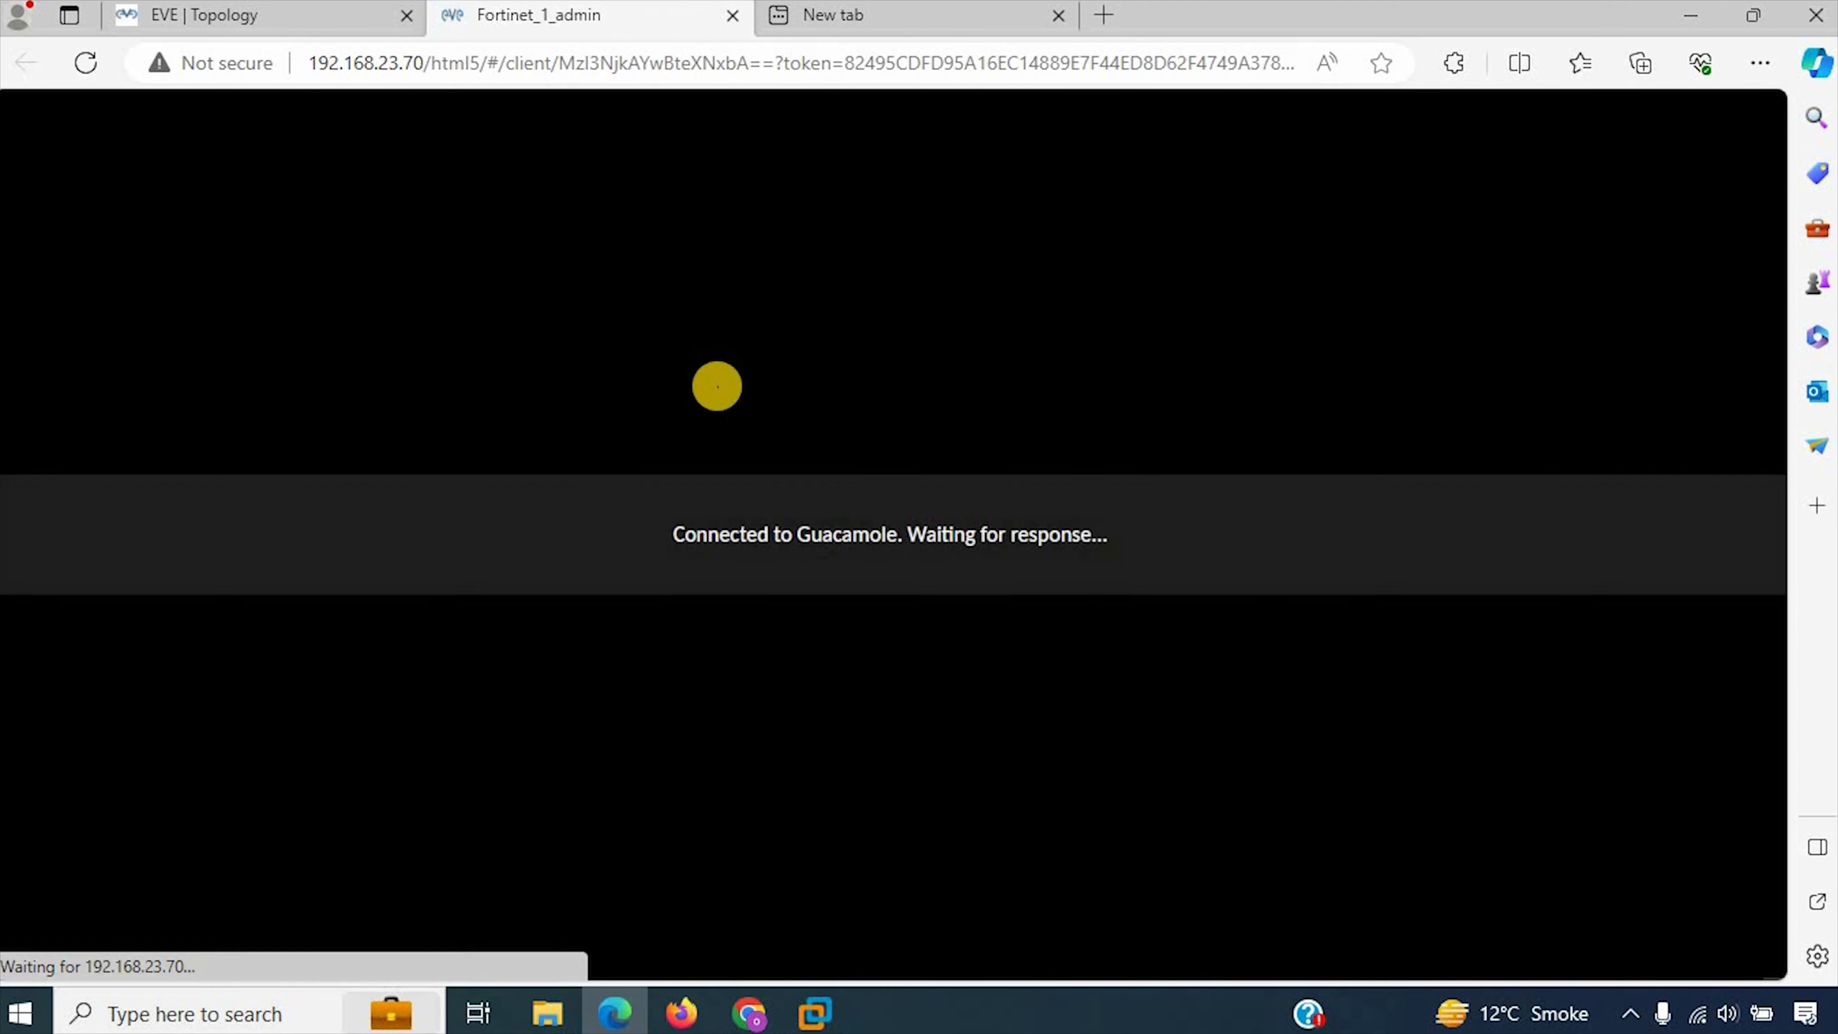
key(Return)
key(Return)
key(Return)
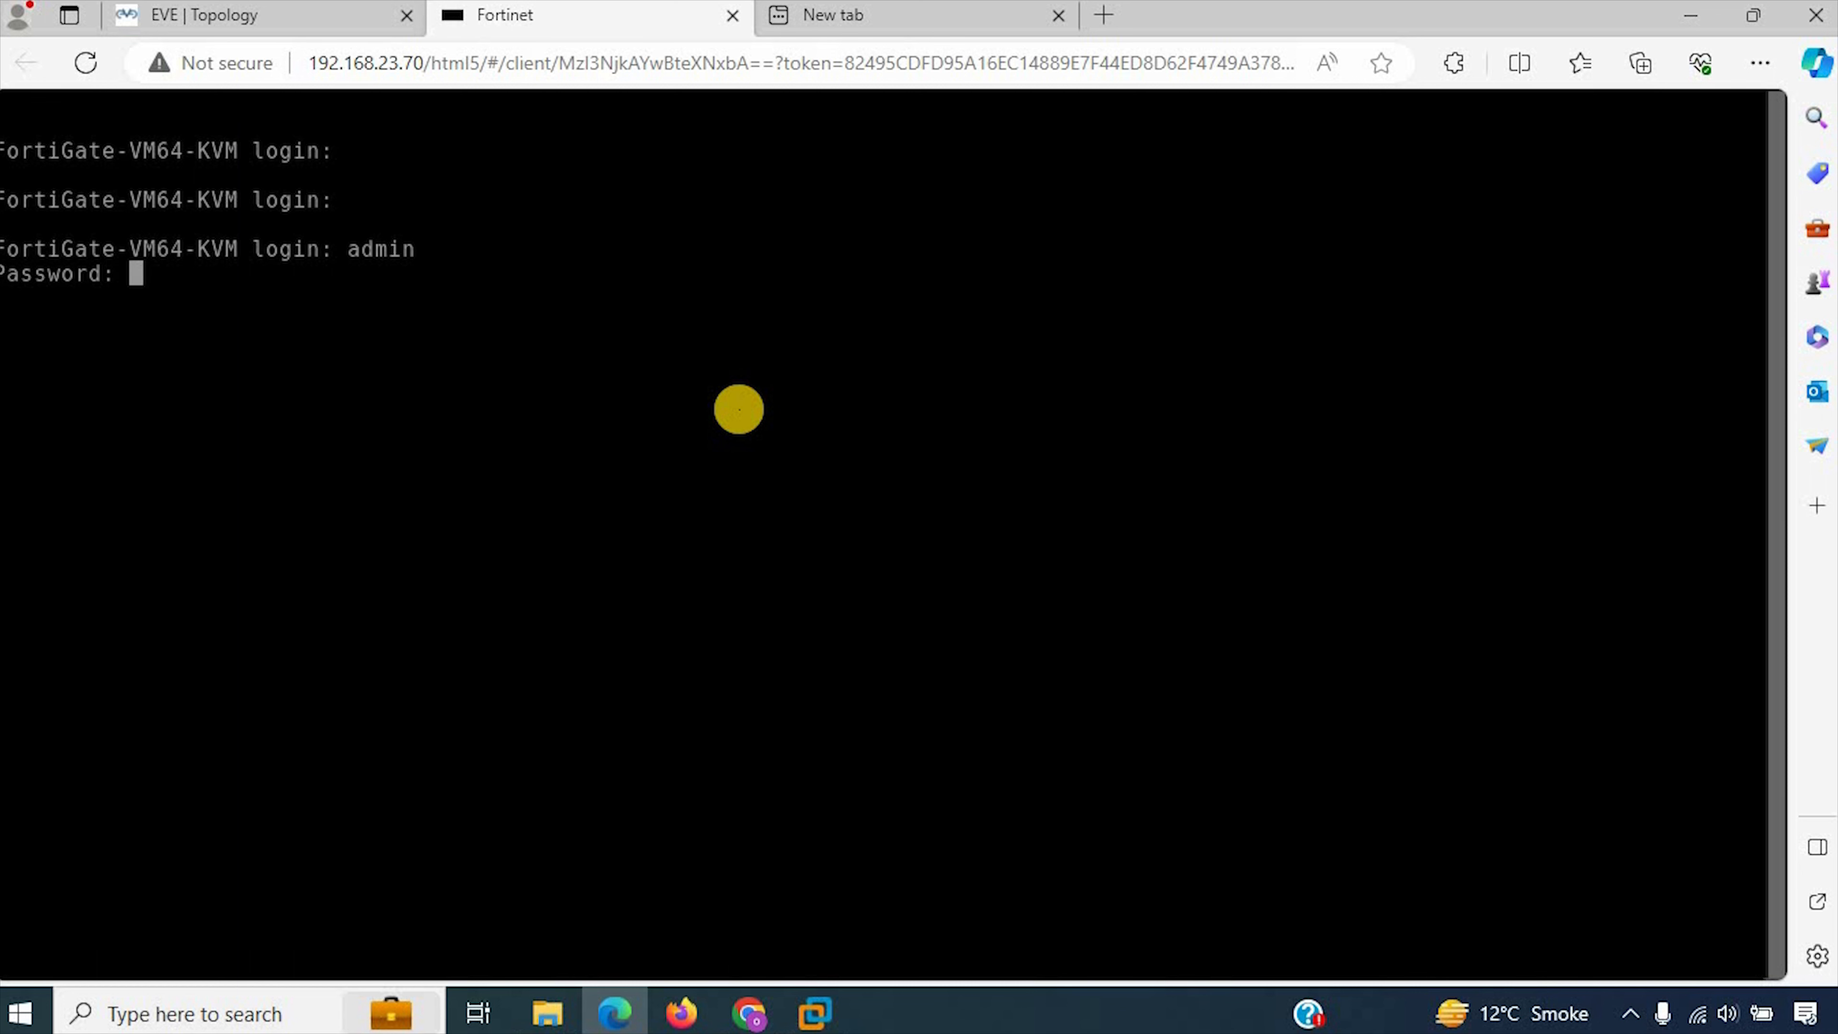
Step: Submit the admin account's password, then enter and confirm a new password to log in to the FortiGate
key(Return)
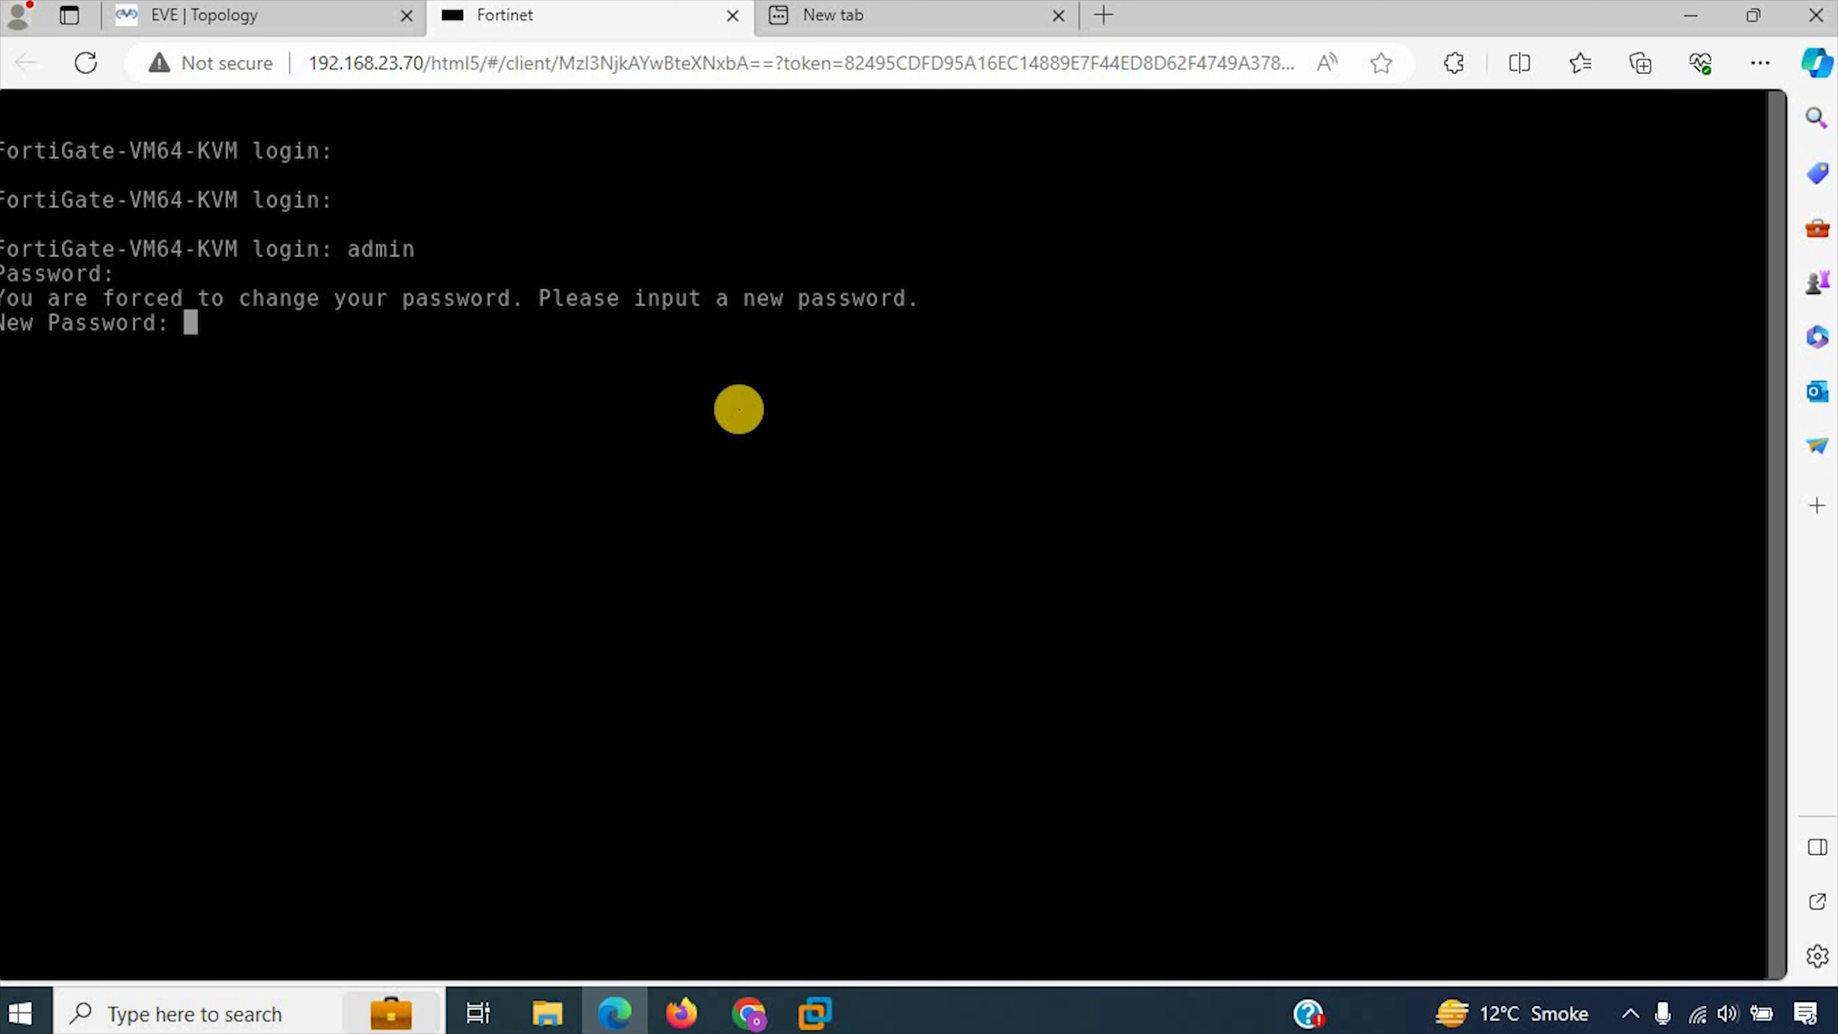
key(Return)
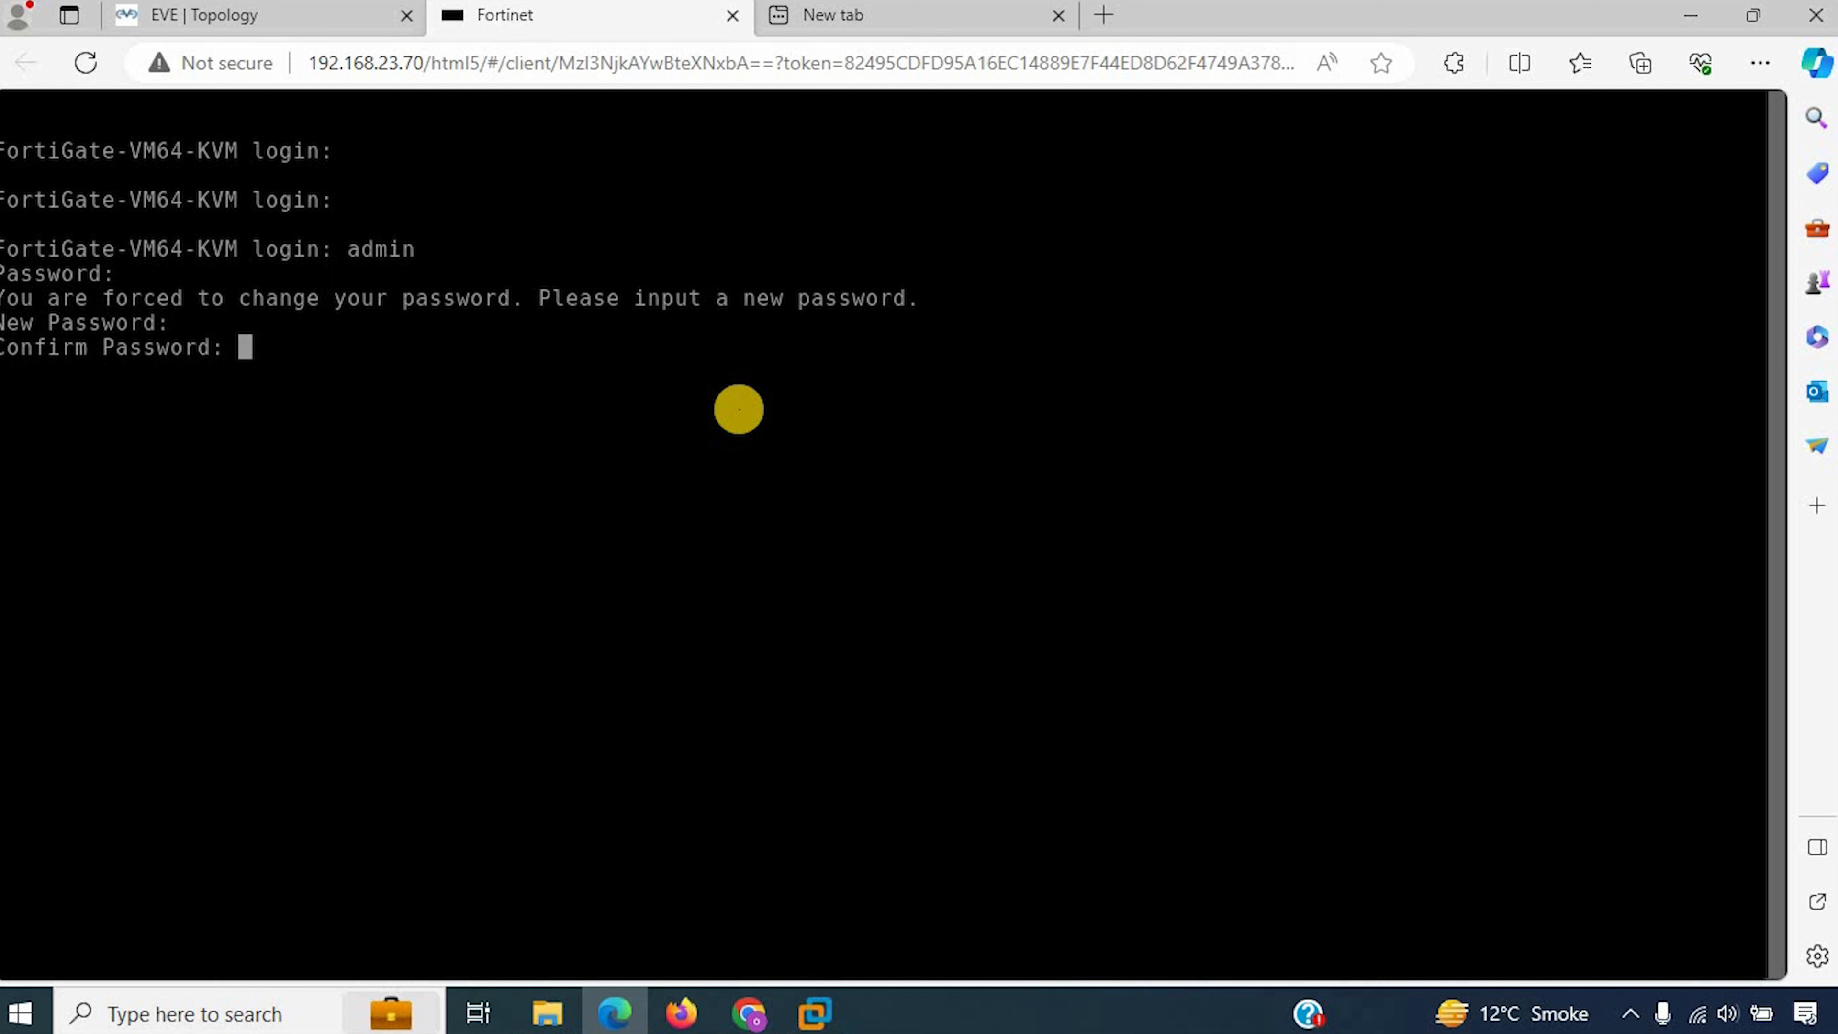
key(Return)
key(Return)
key(Return)
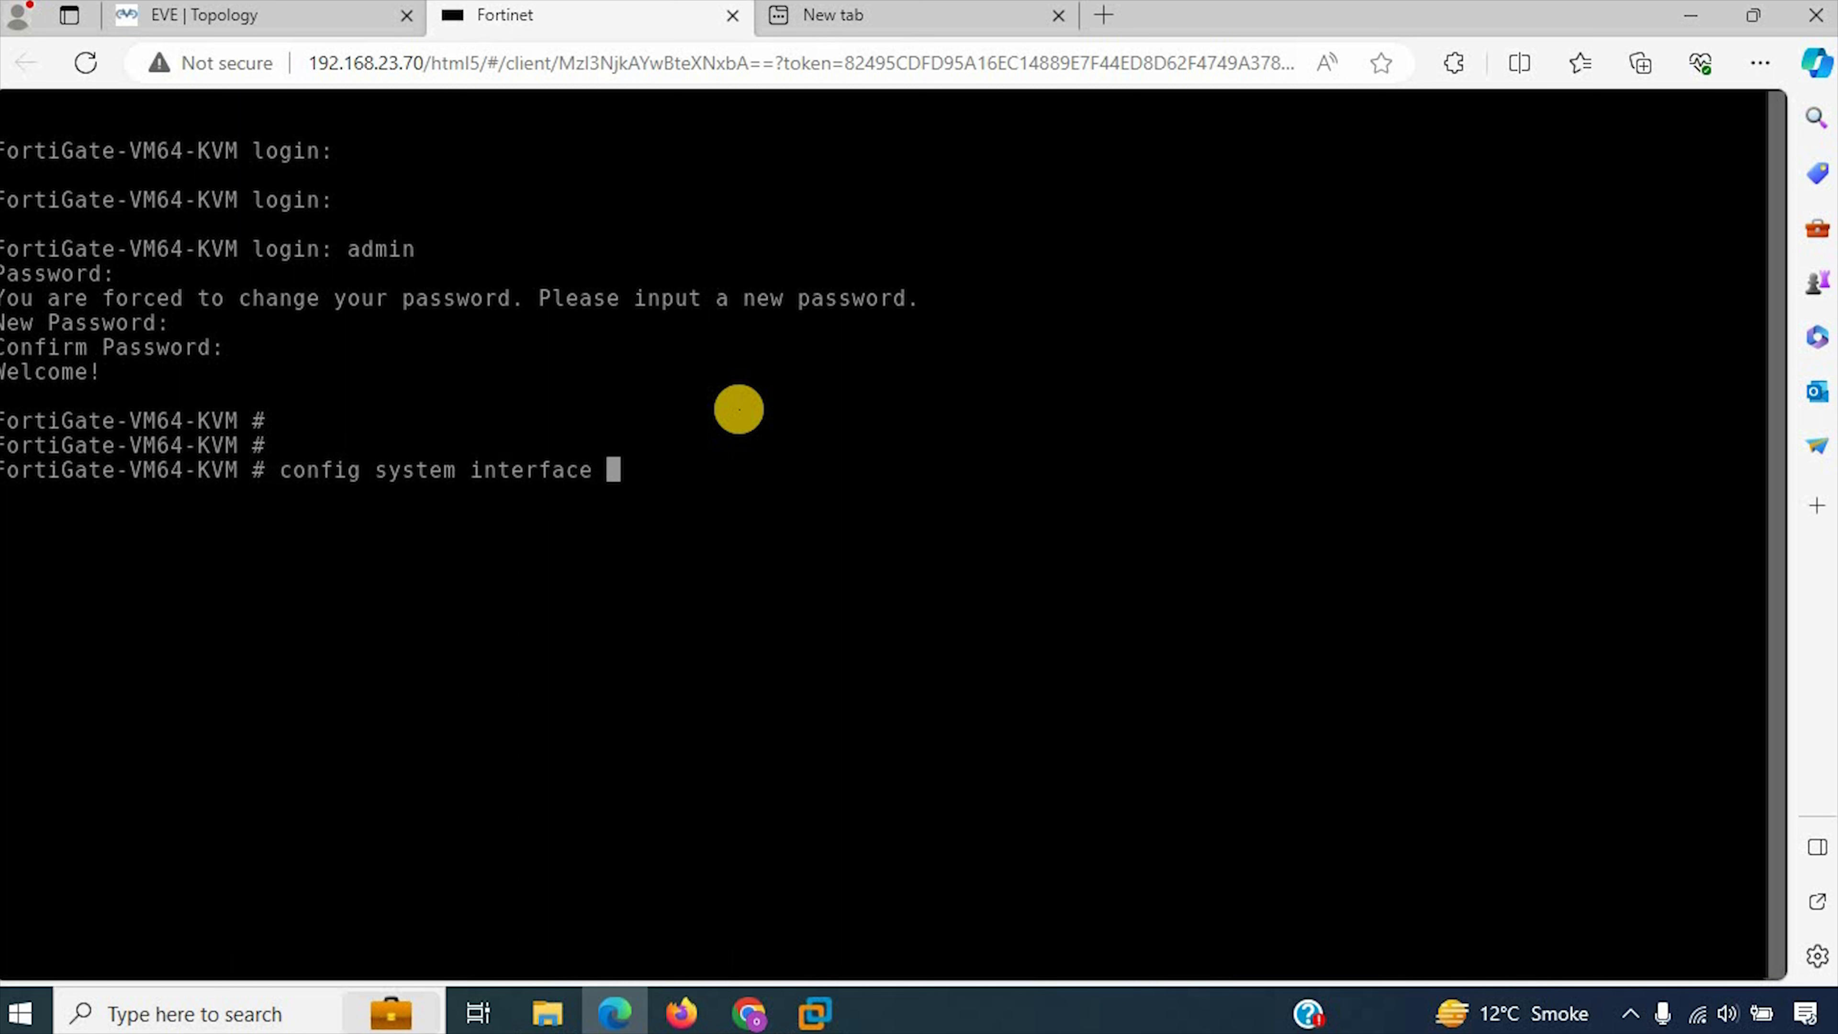
Step: Enter the system interface configuration, edit port1 and unset its addressing mode
key(Return)
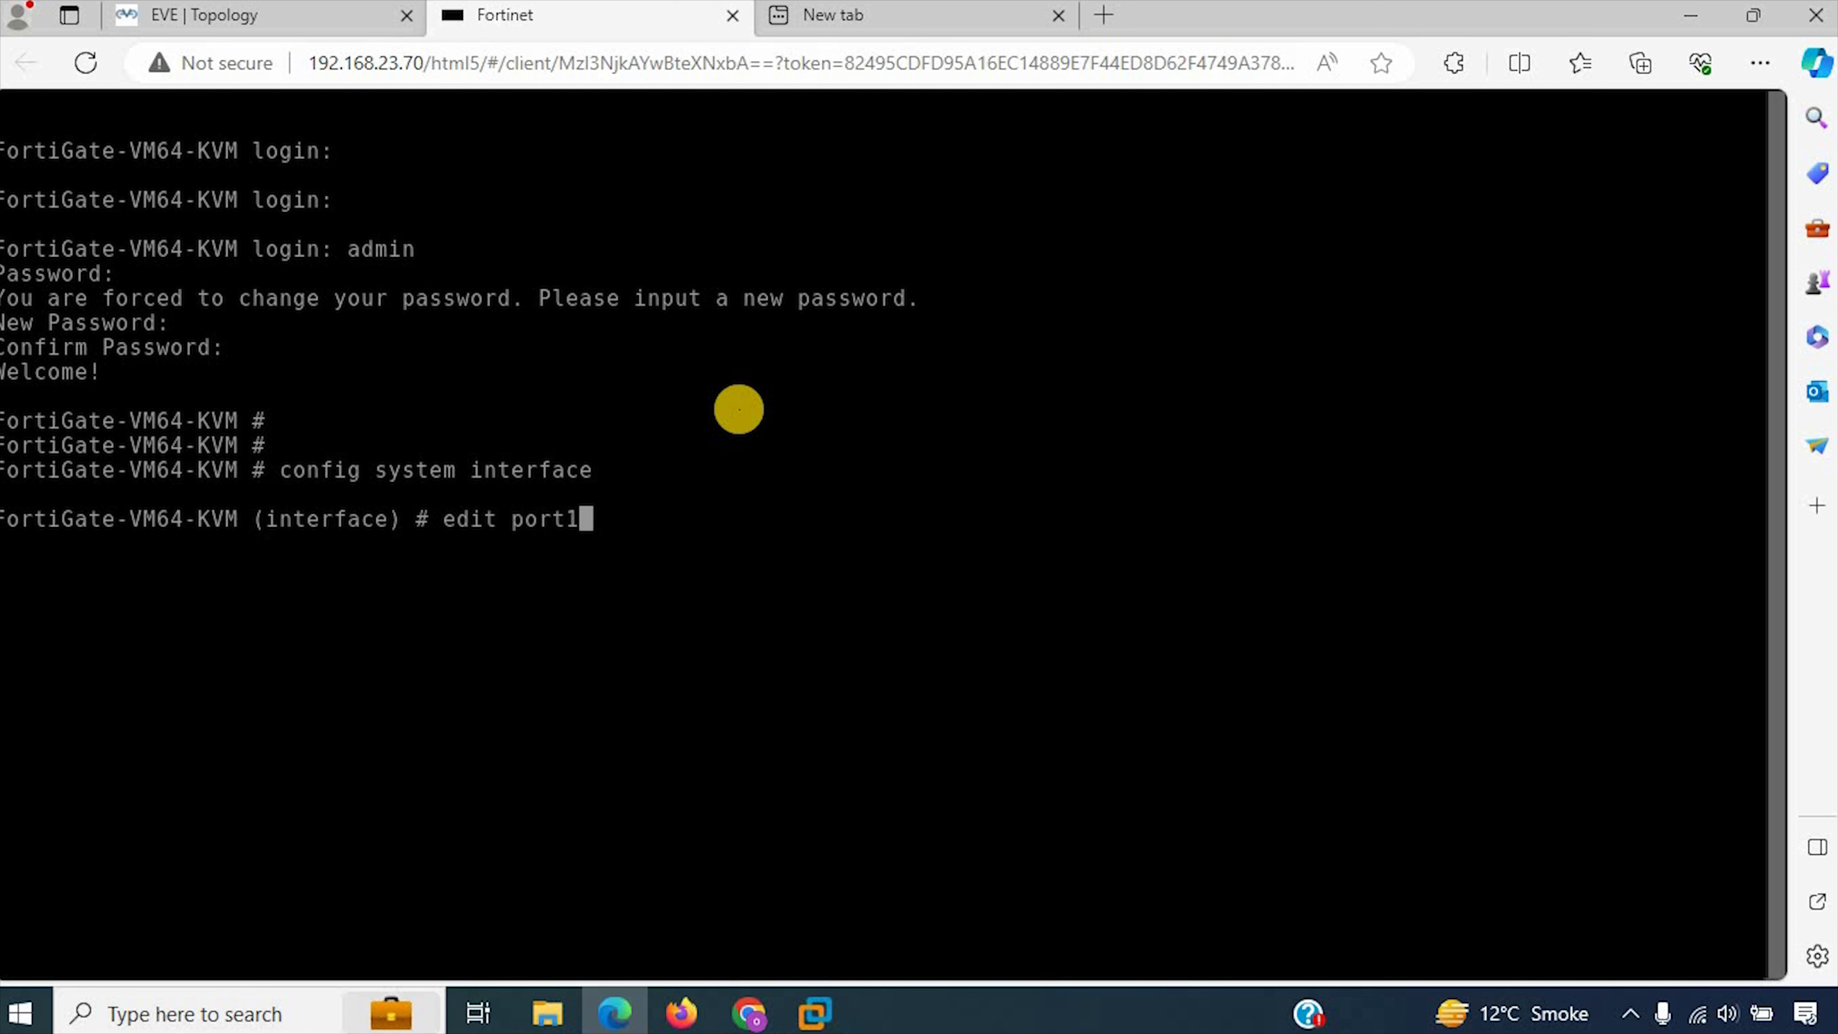
text(edit port1)
key(Return)
key(Return)
key(Return)
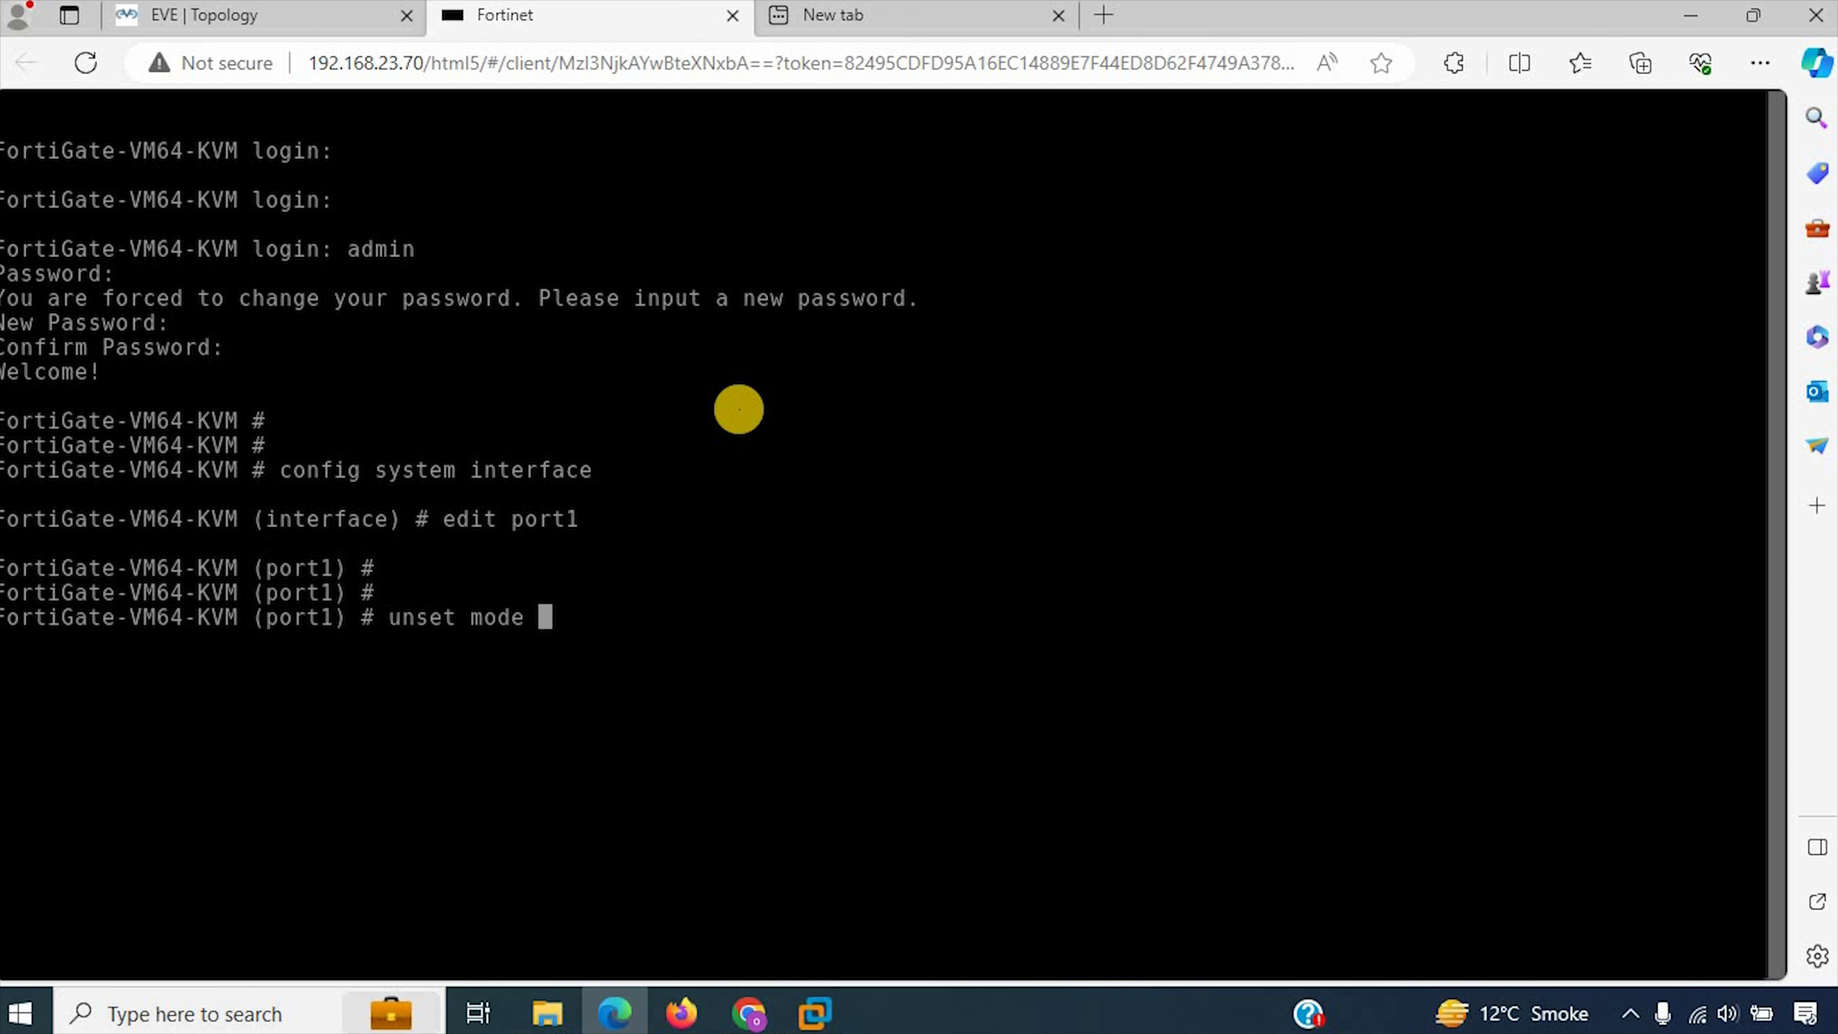
text(unset mode)
key(Return)
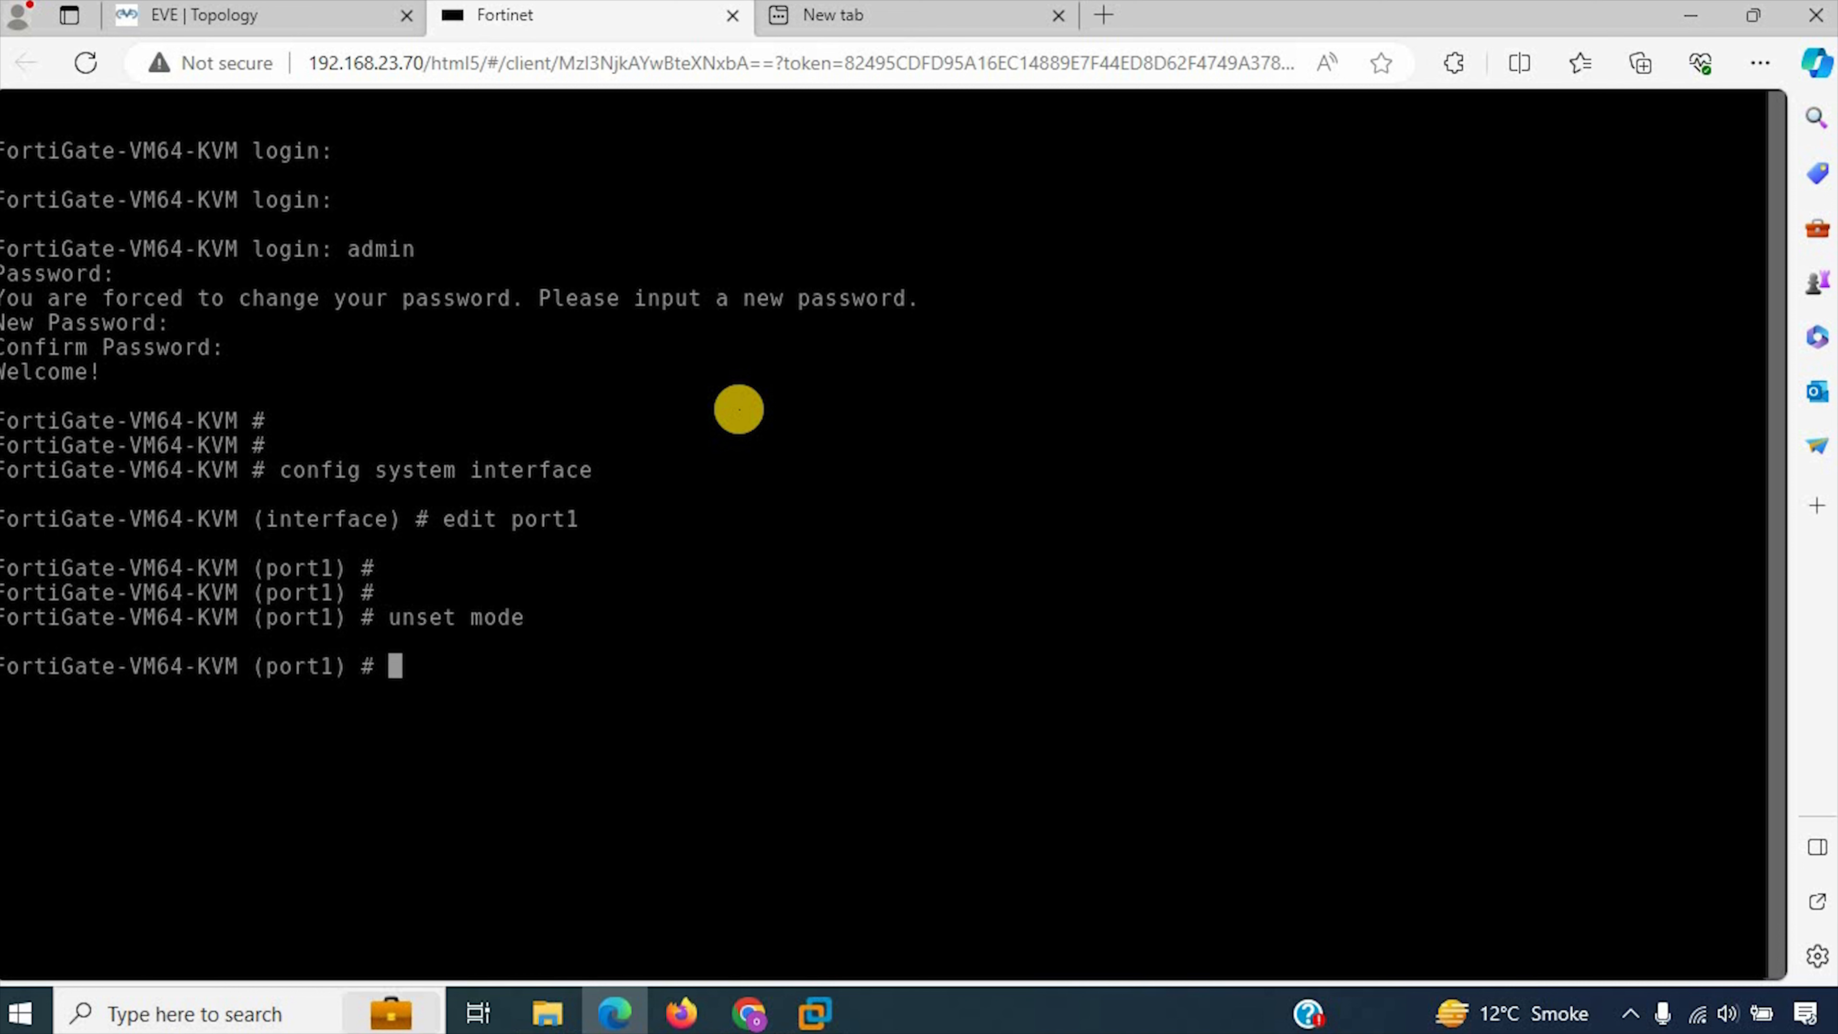
key(Return)
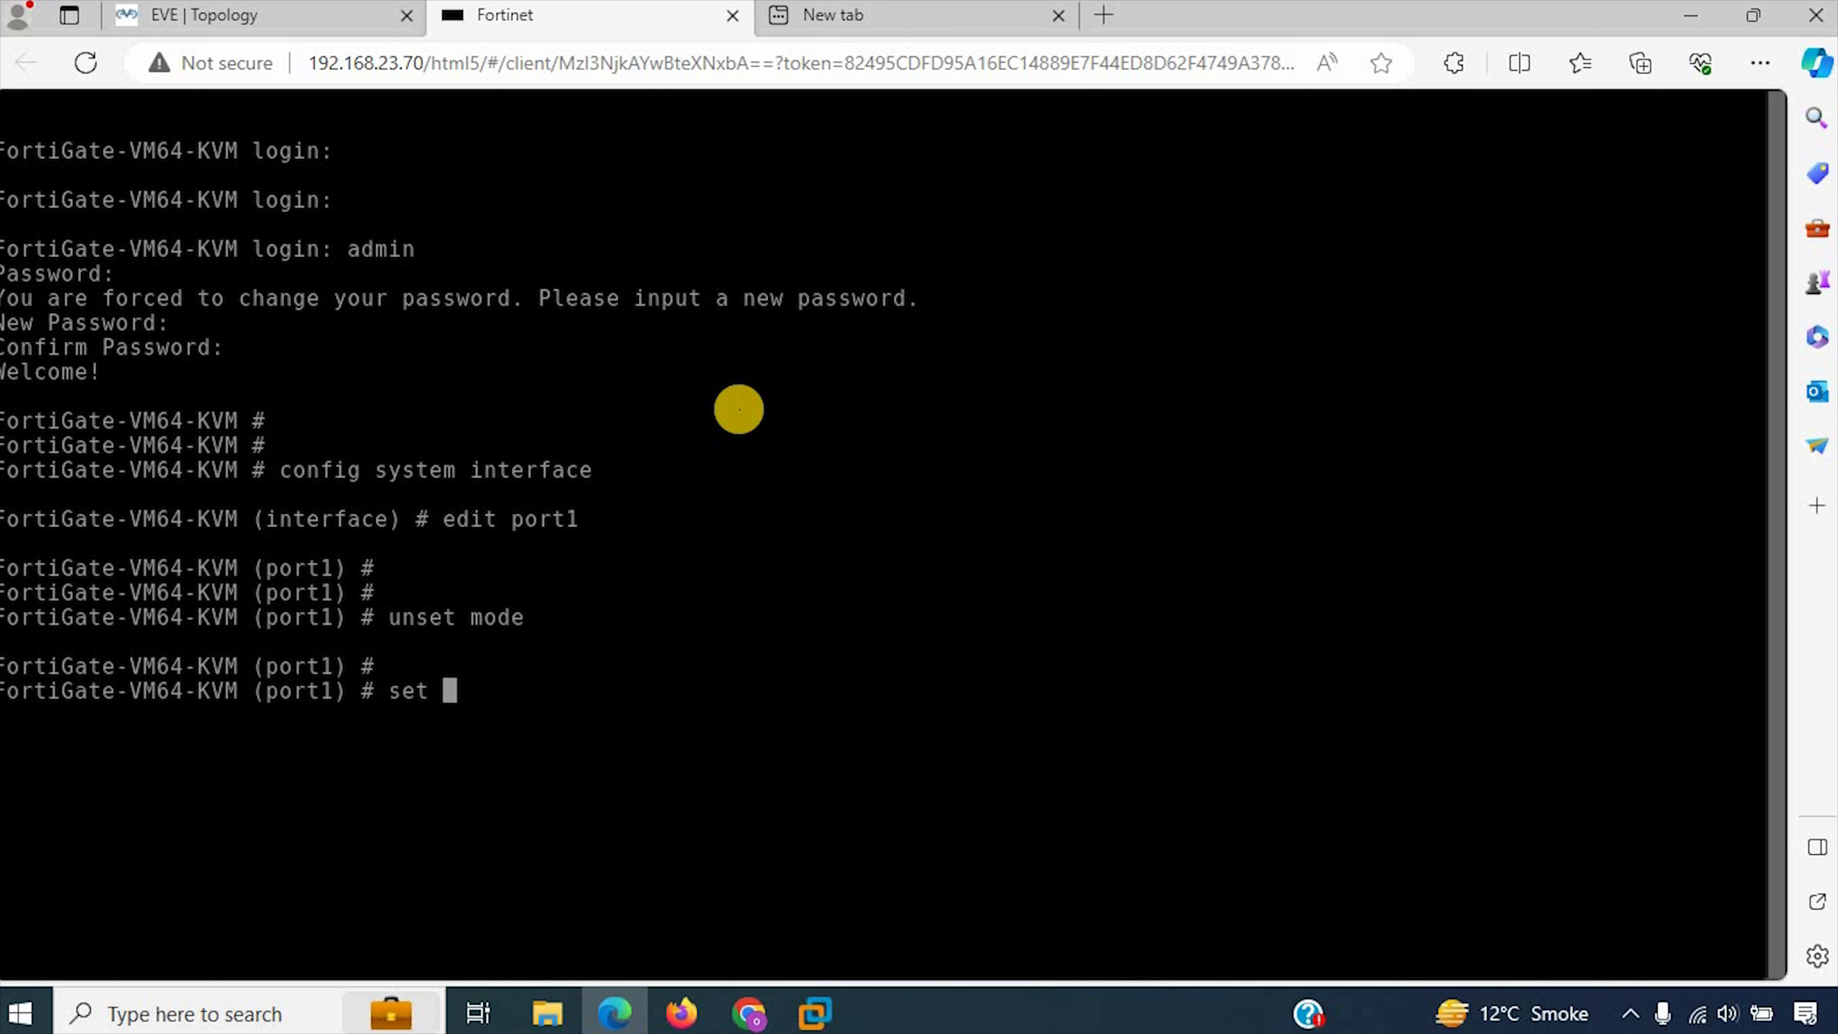
Step: Check port1's address in the topology and set its IP to 192.168.1.100 255.255.255.0
click(238, 10)
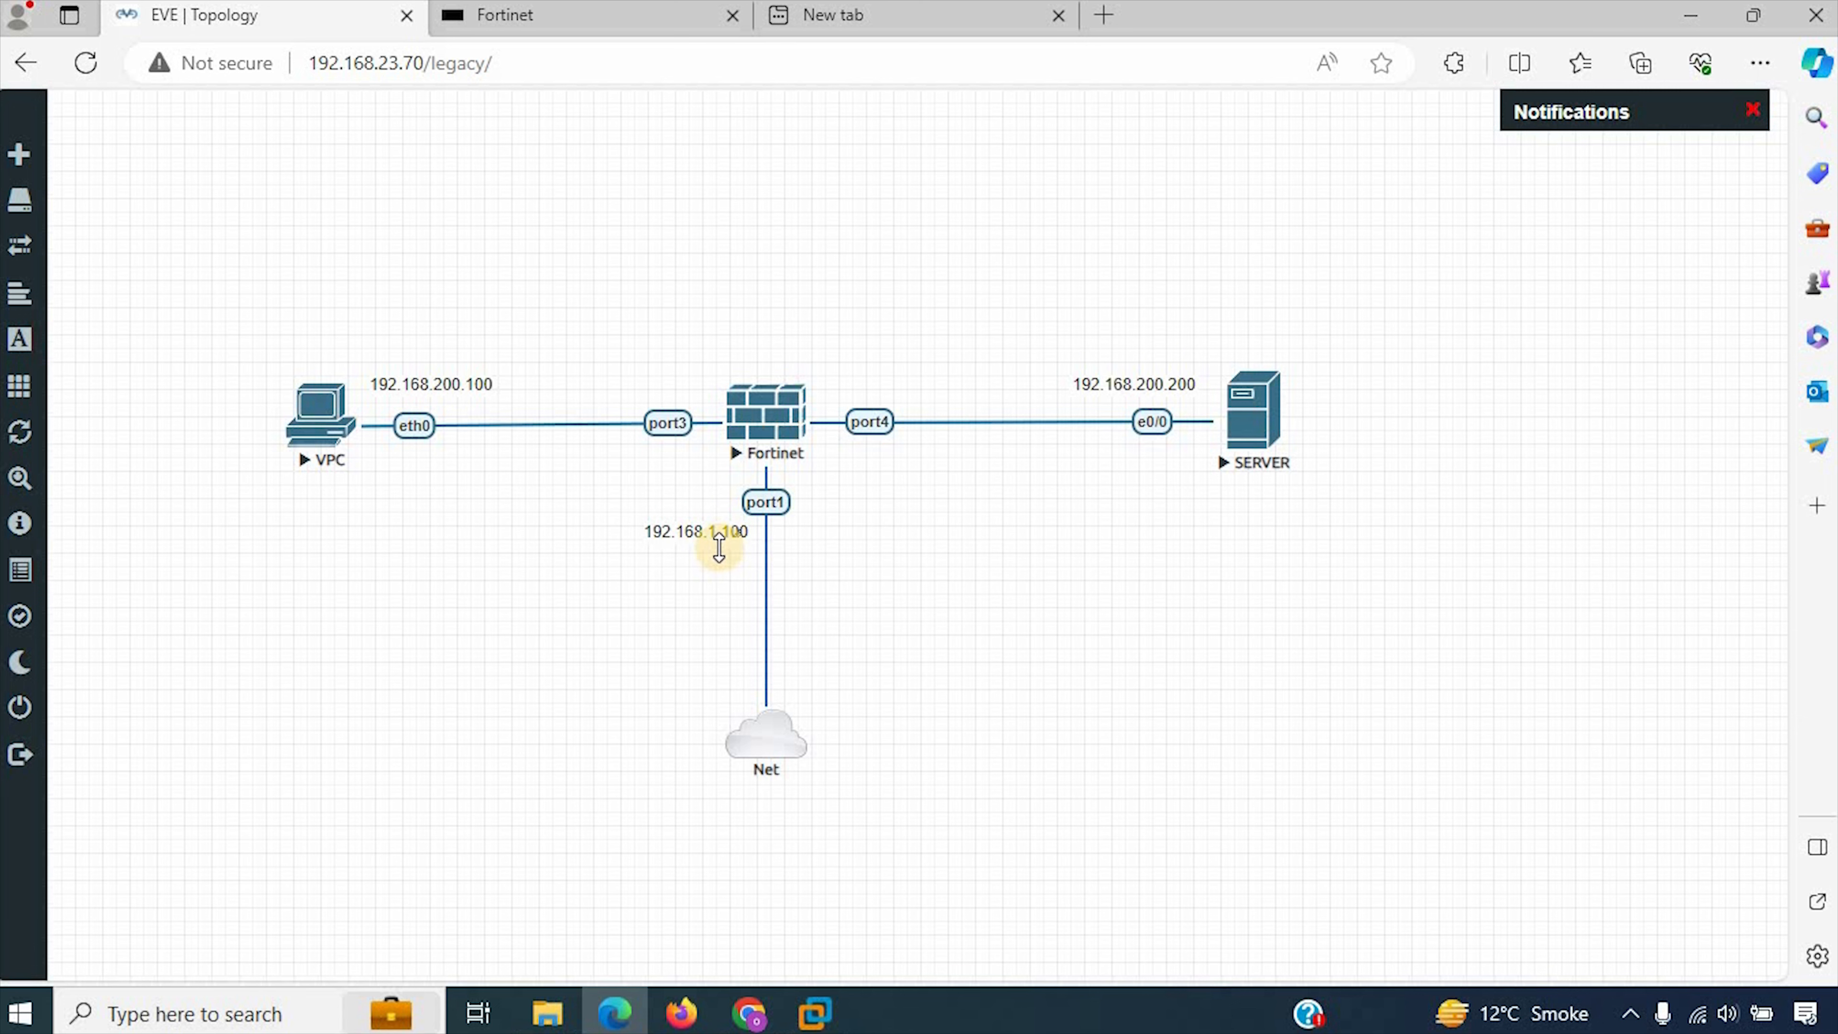
click(522, 11)
text(set )
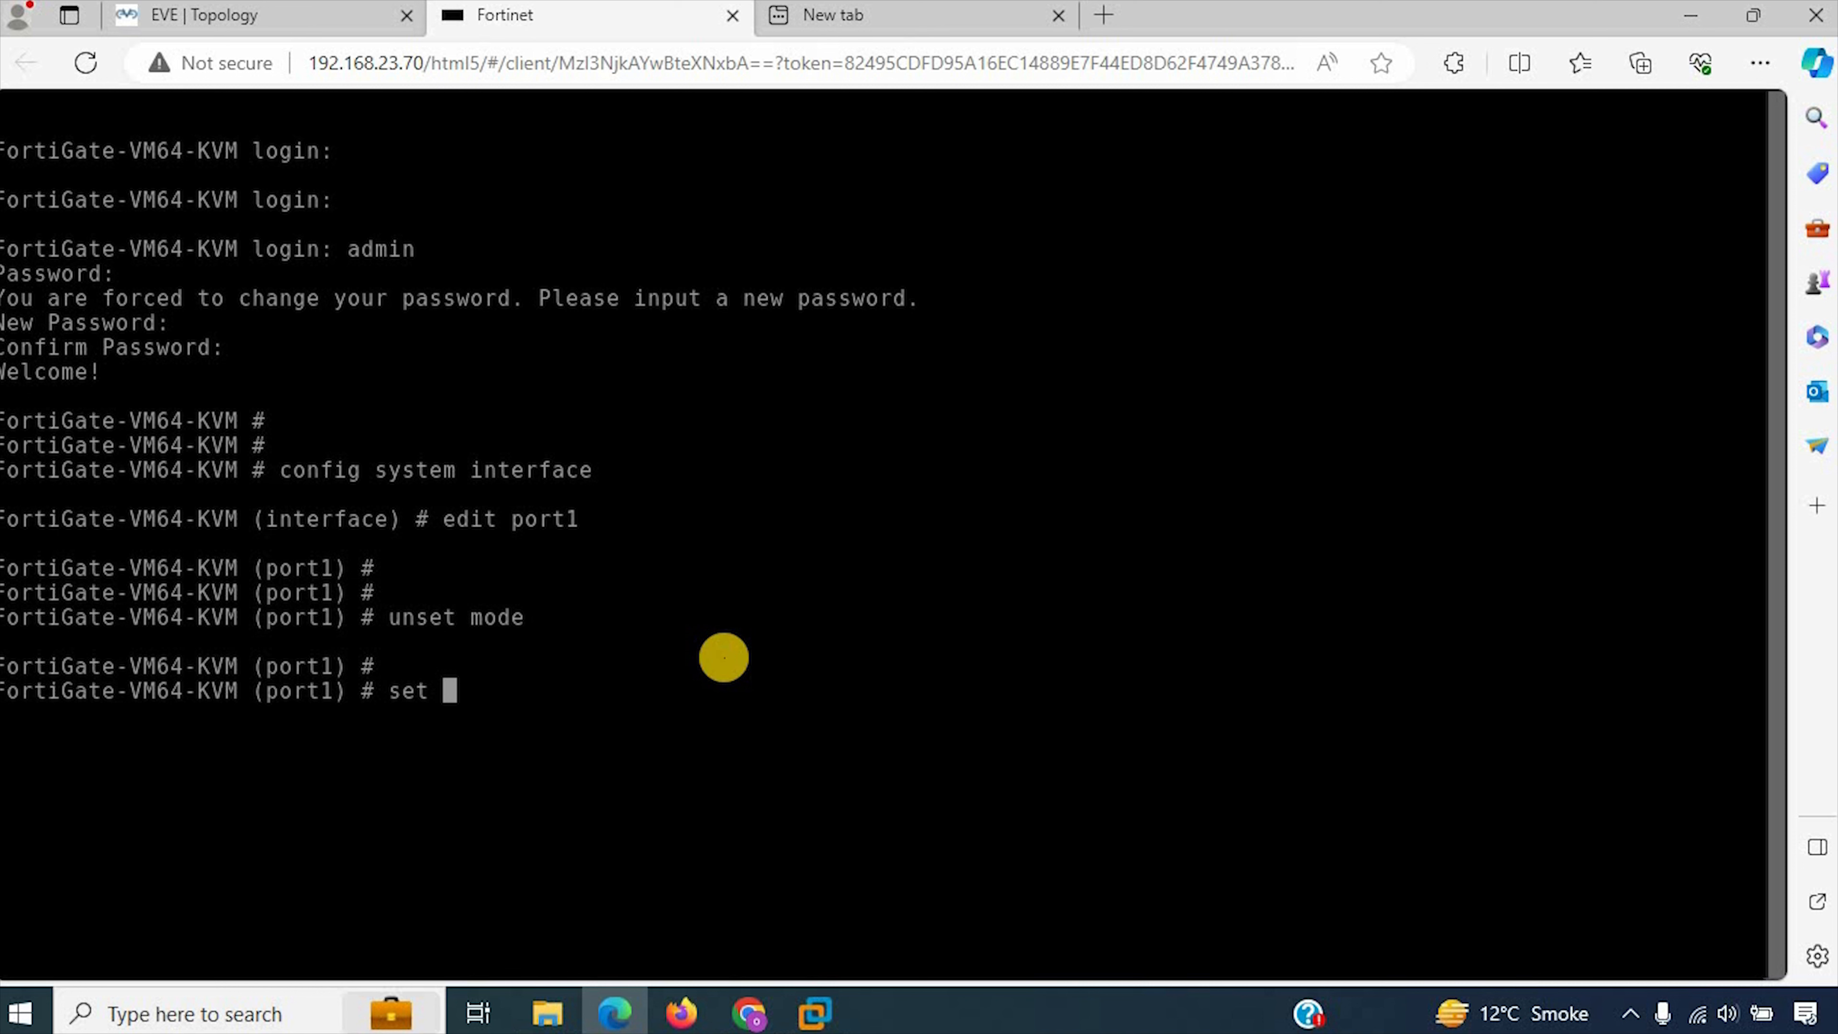
text(ip 192.168.1.100)
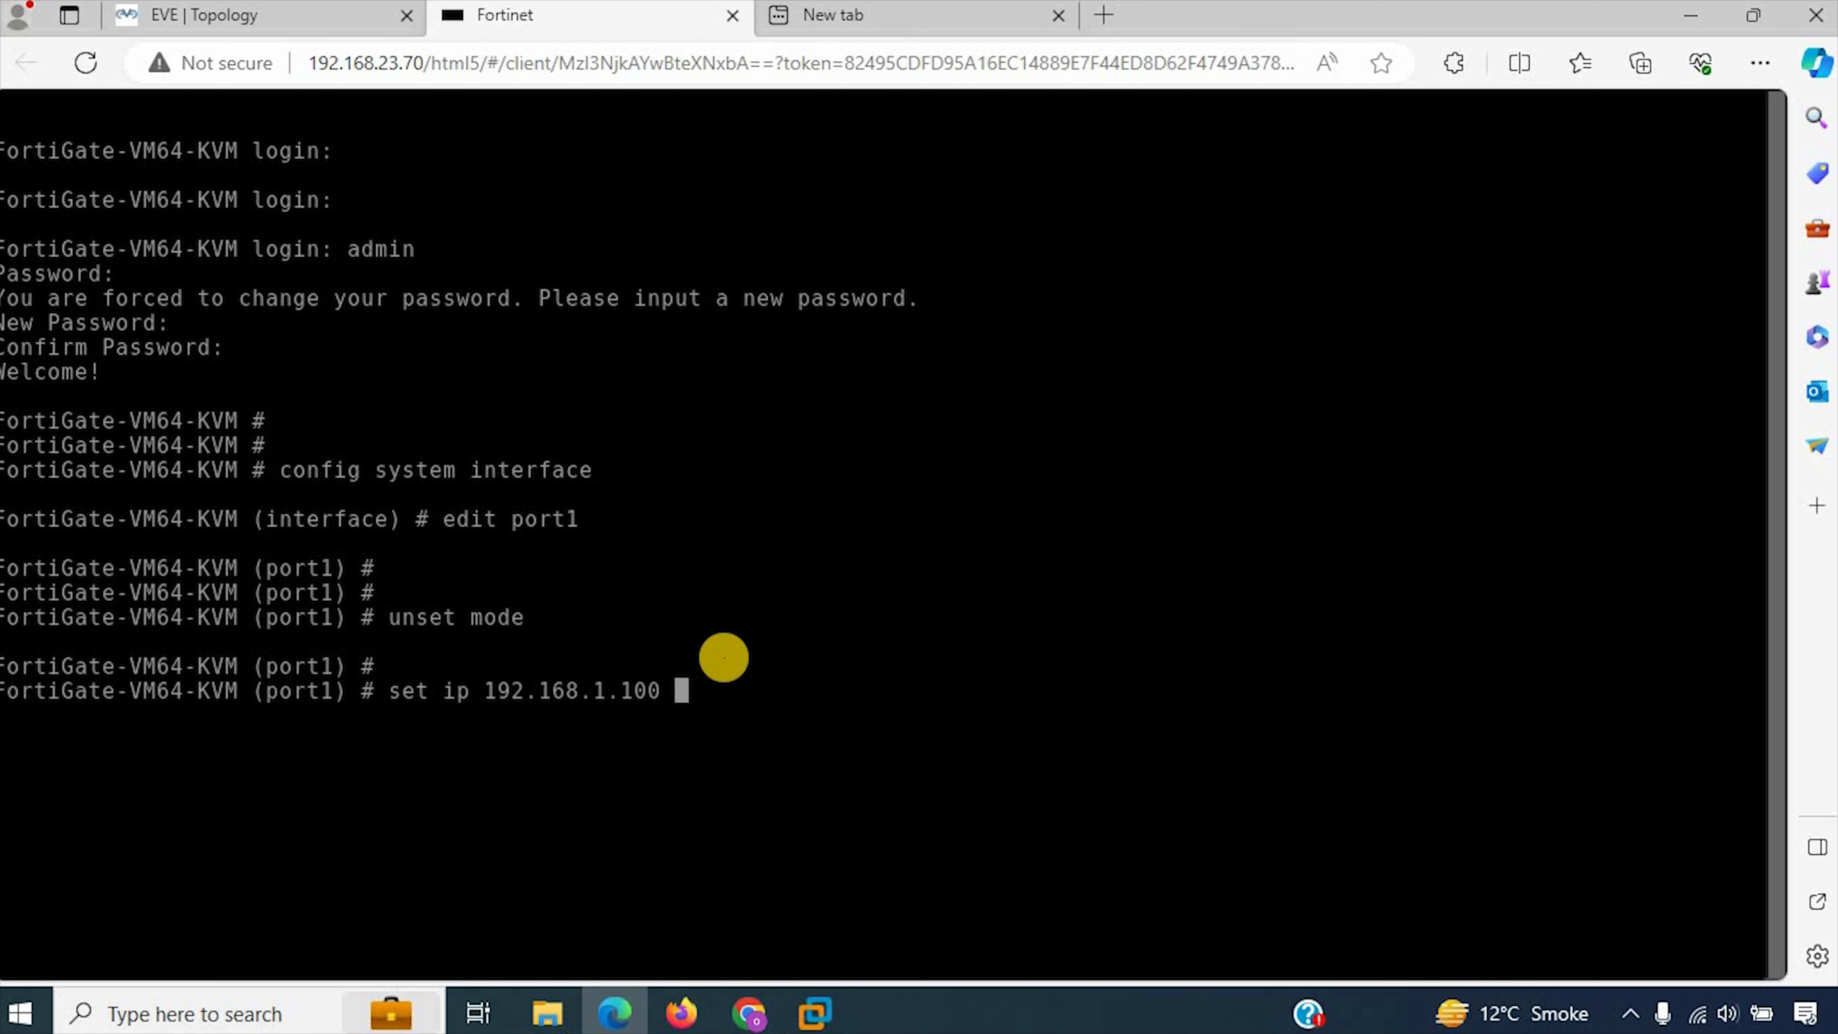
text( 255.2555.255)
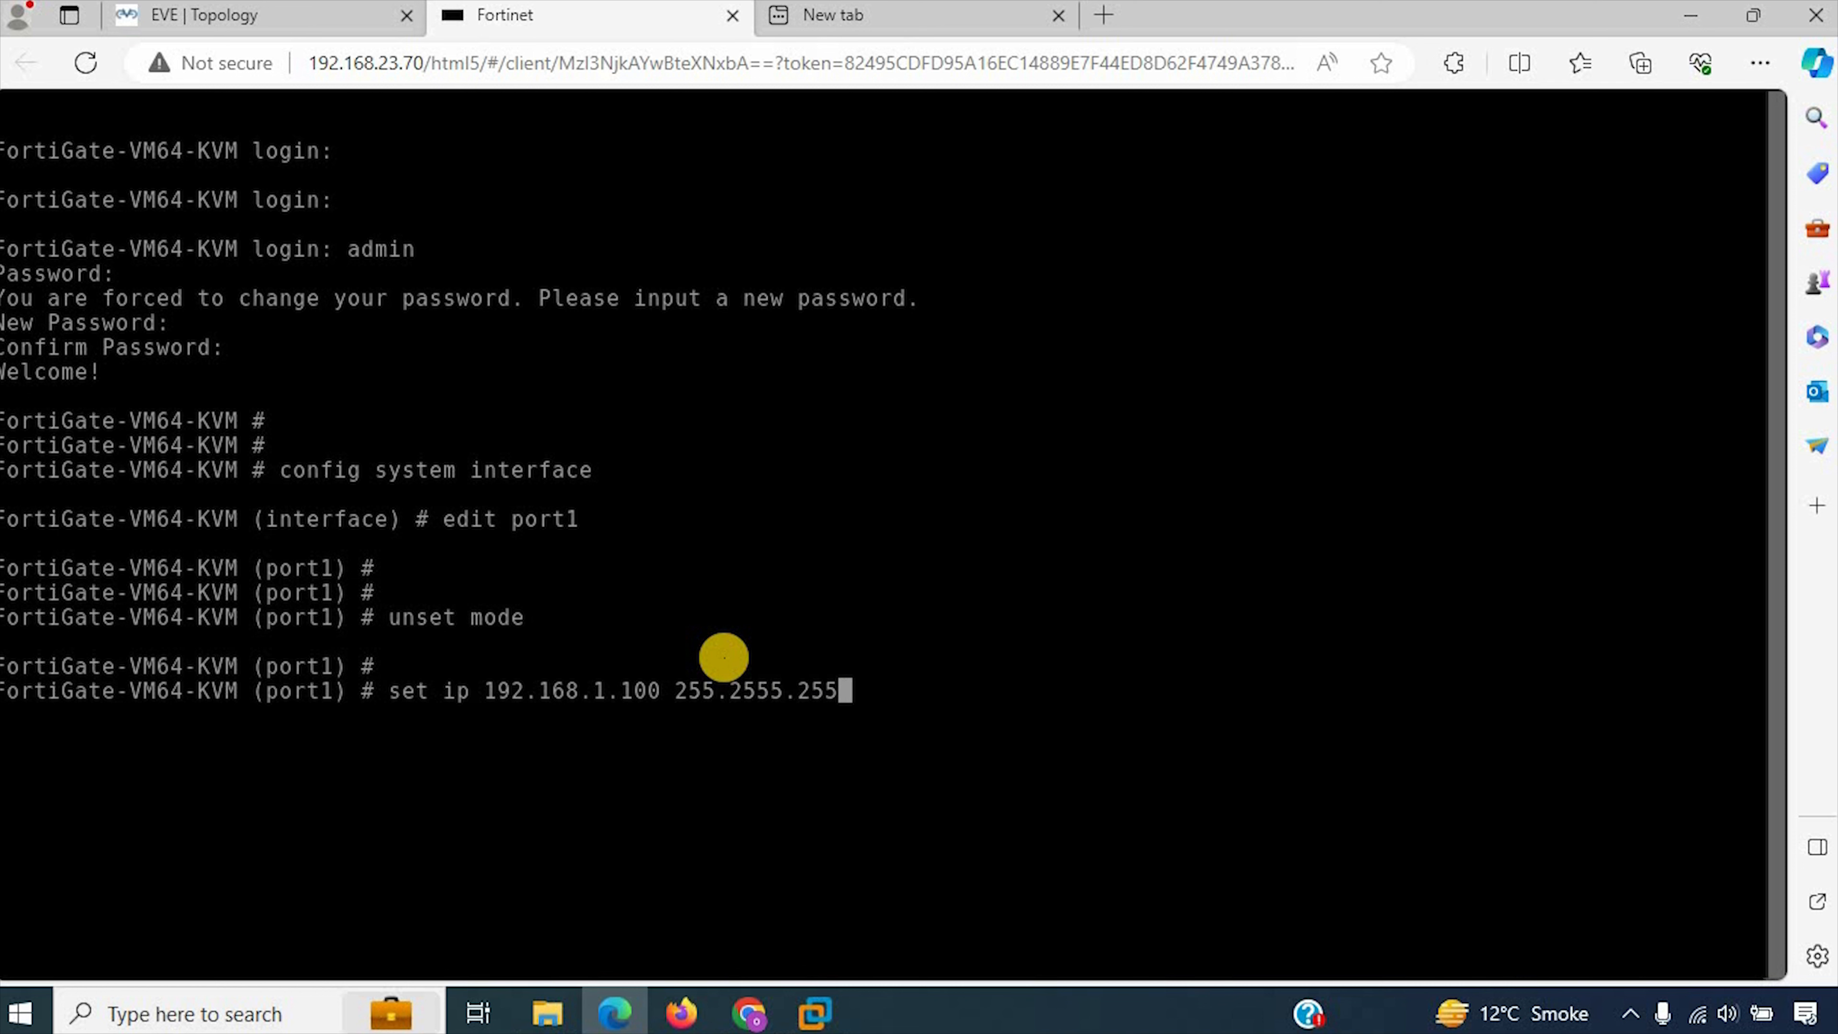
key(BackSpace)
key(BackSpace)
key(BackSpace)
text(.255.0)
key(Return)
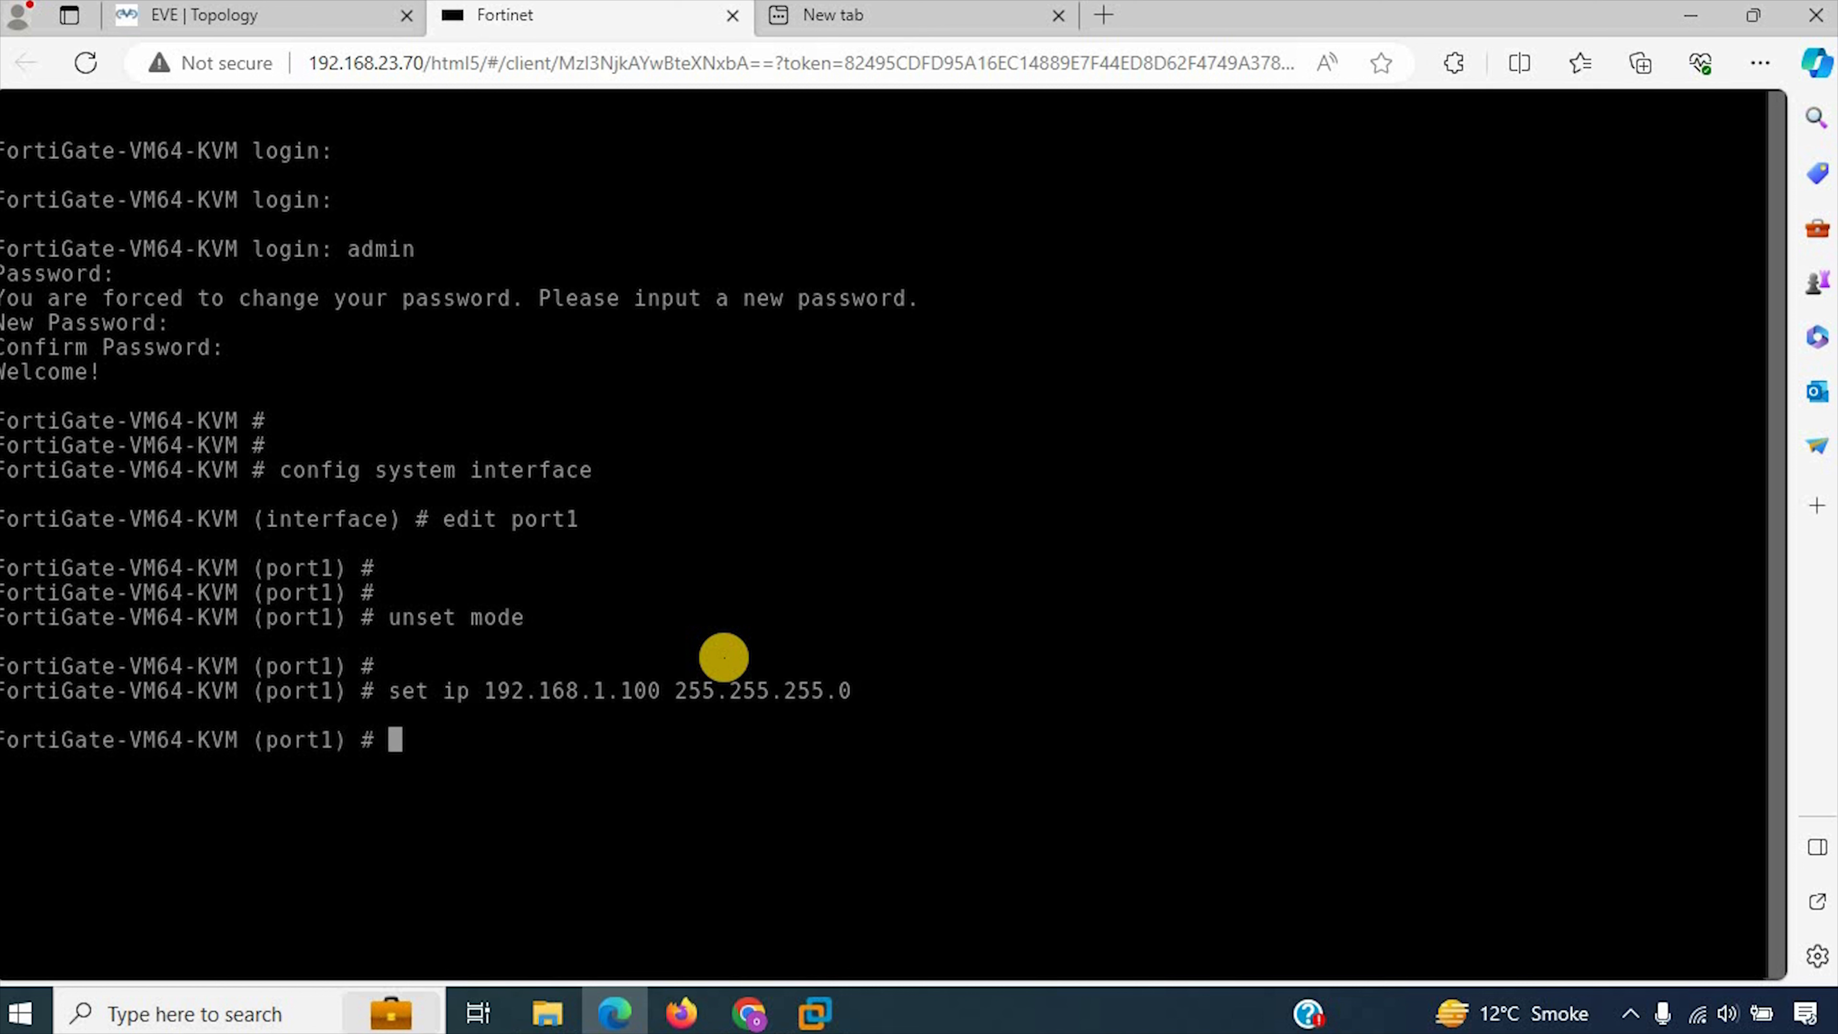
key(Return)
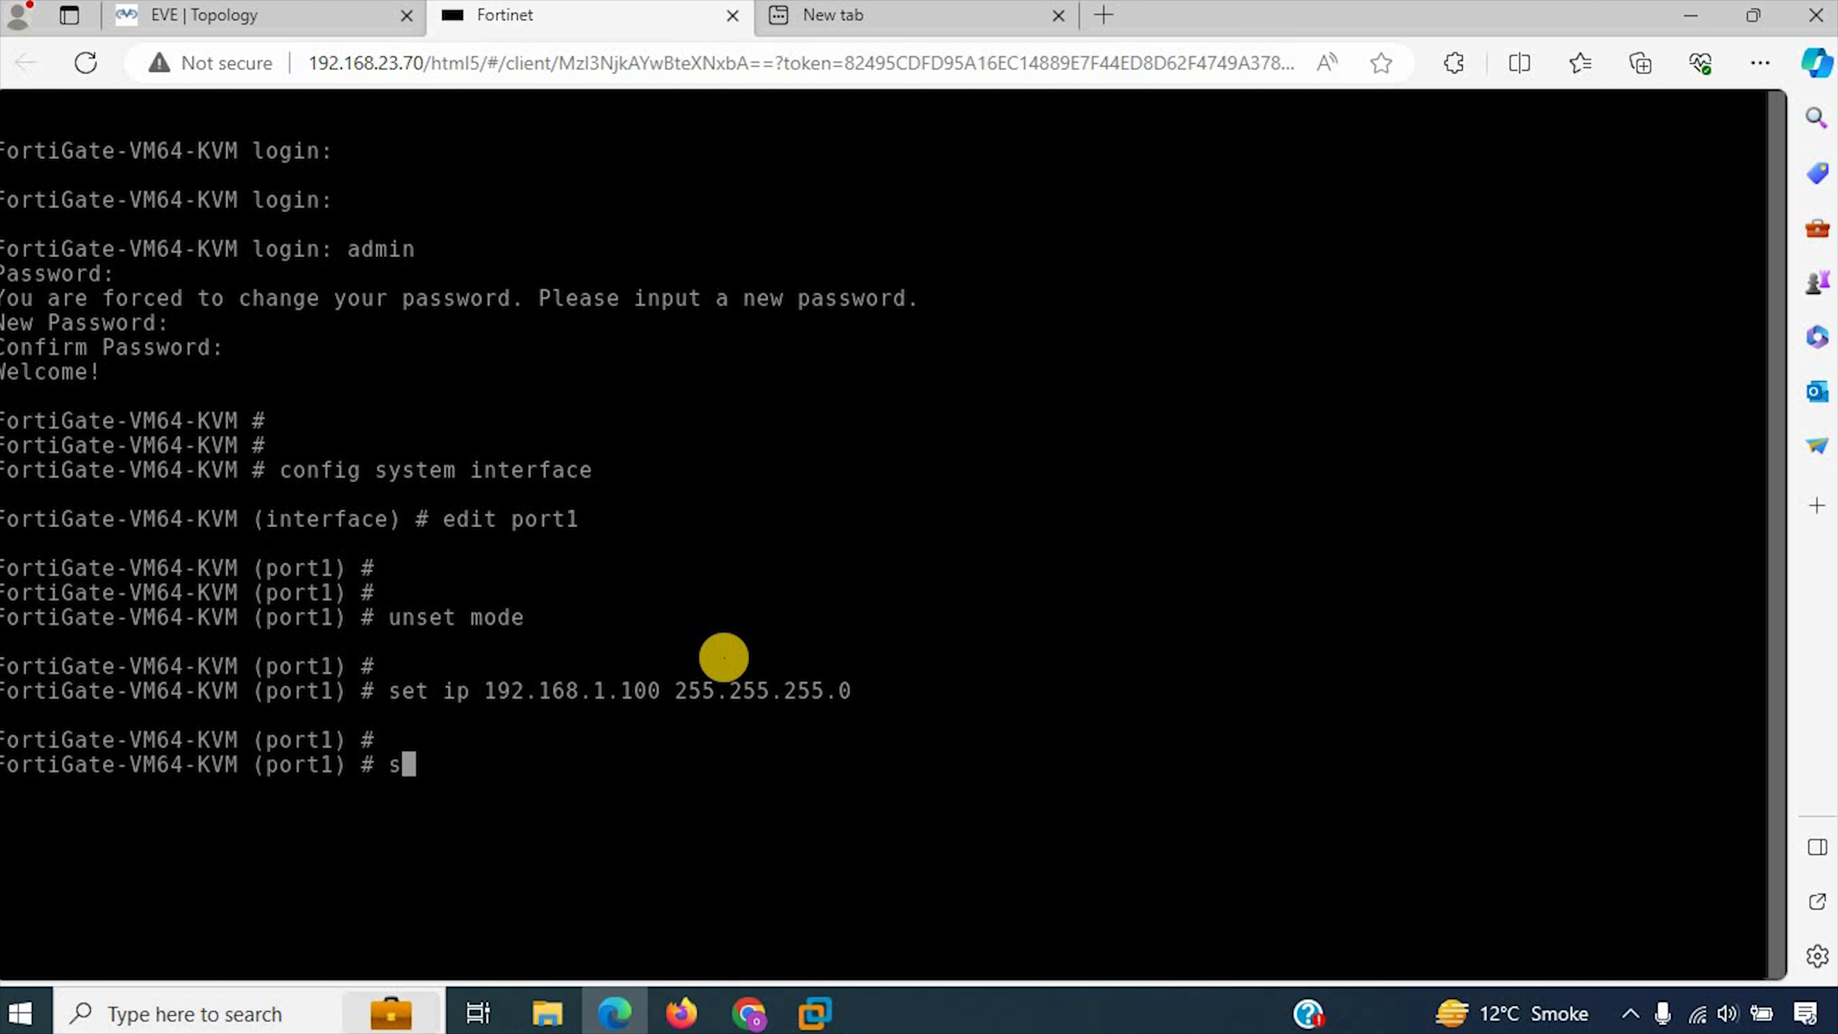
Step: Allow ping, https and http access on port1 and end the interface configuration
text(set al)
key(Tab)
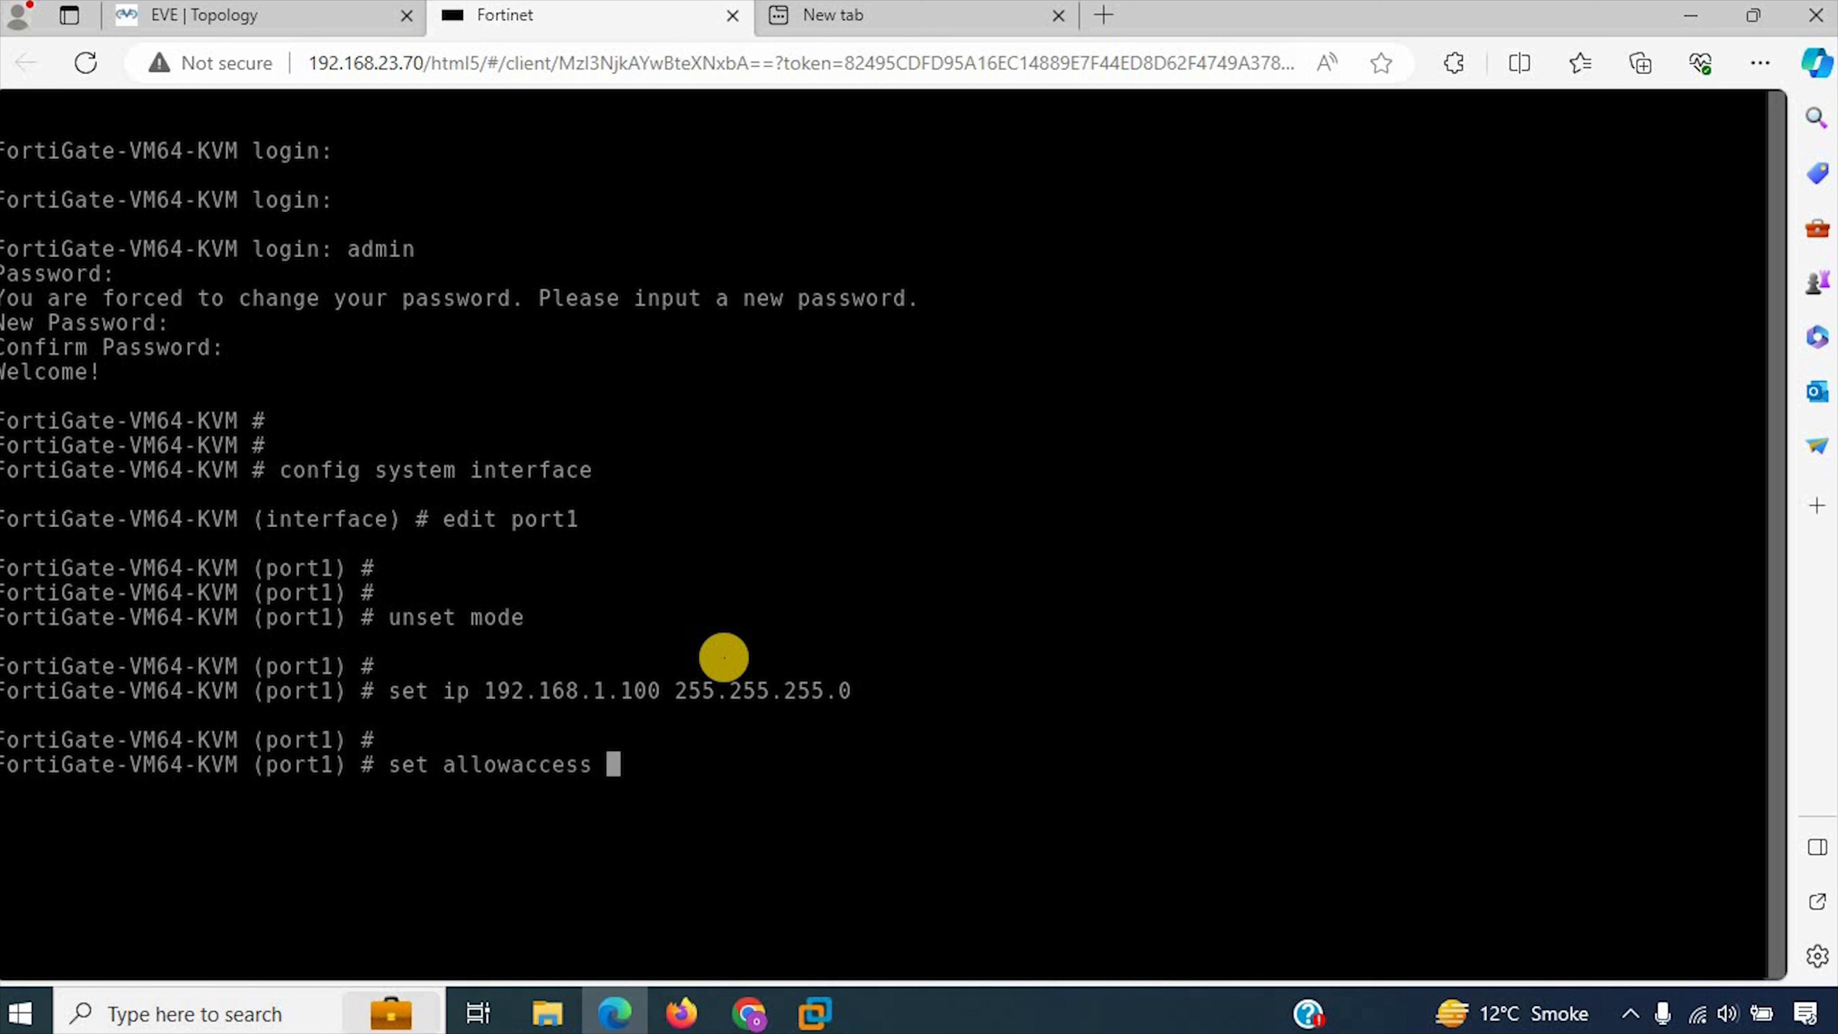
text(ping https http)
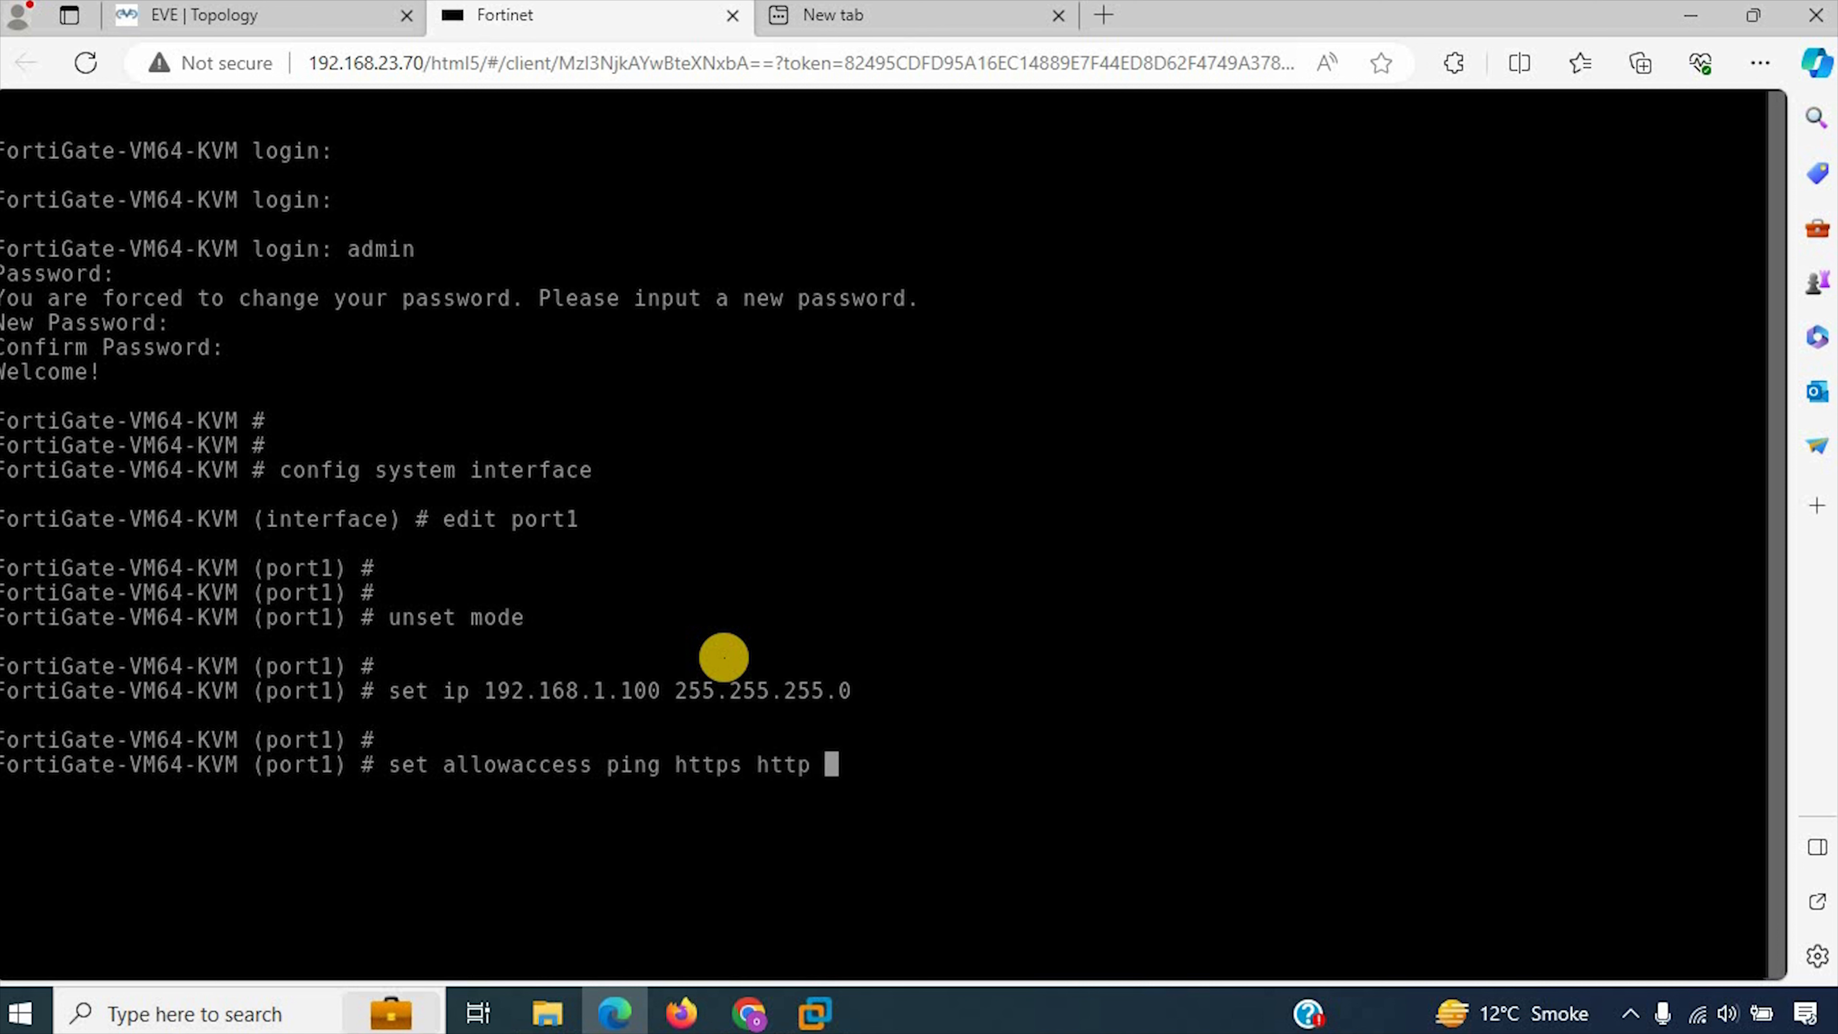
key(Return)
text(end)
key(Return)
key(Return)
key(Return)
key(Return)
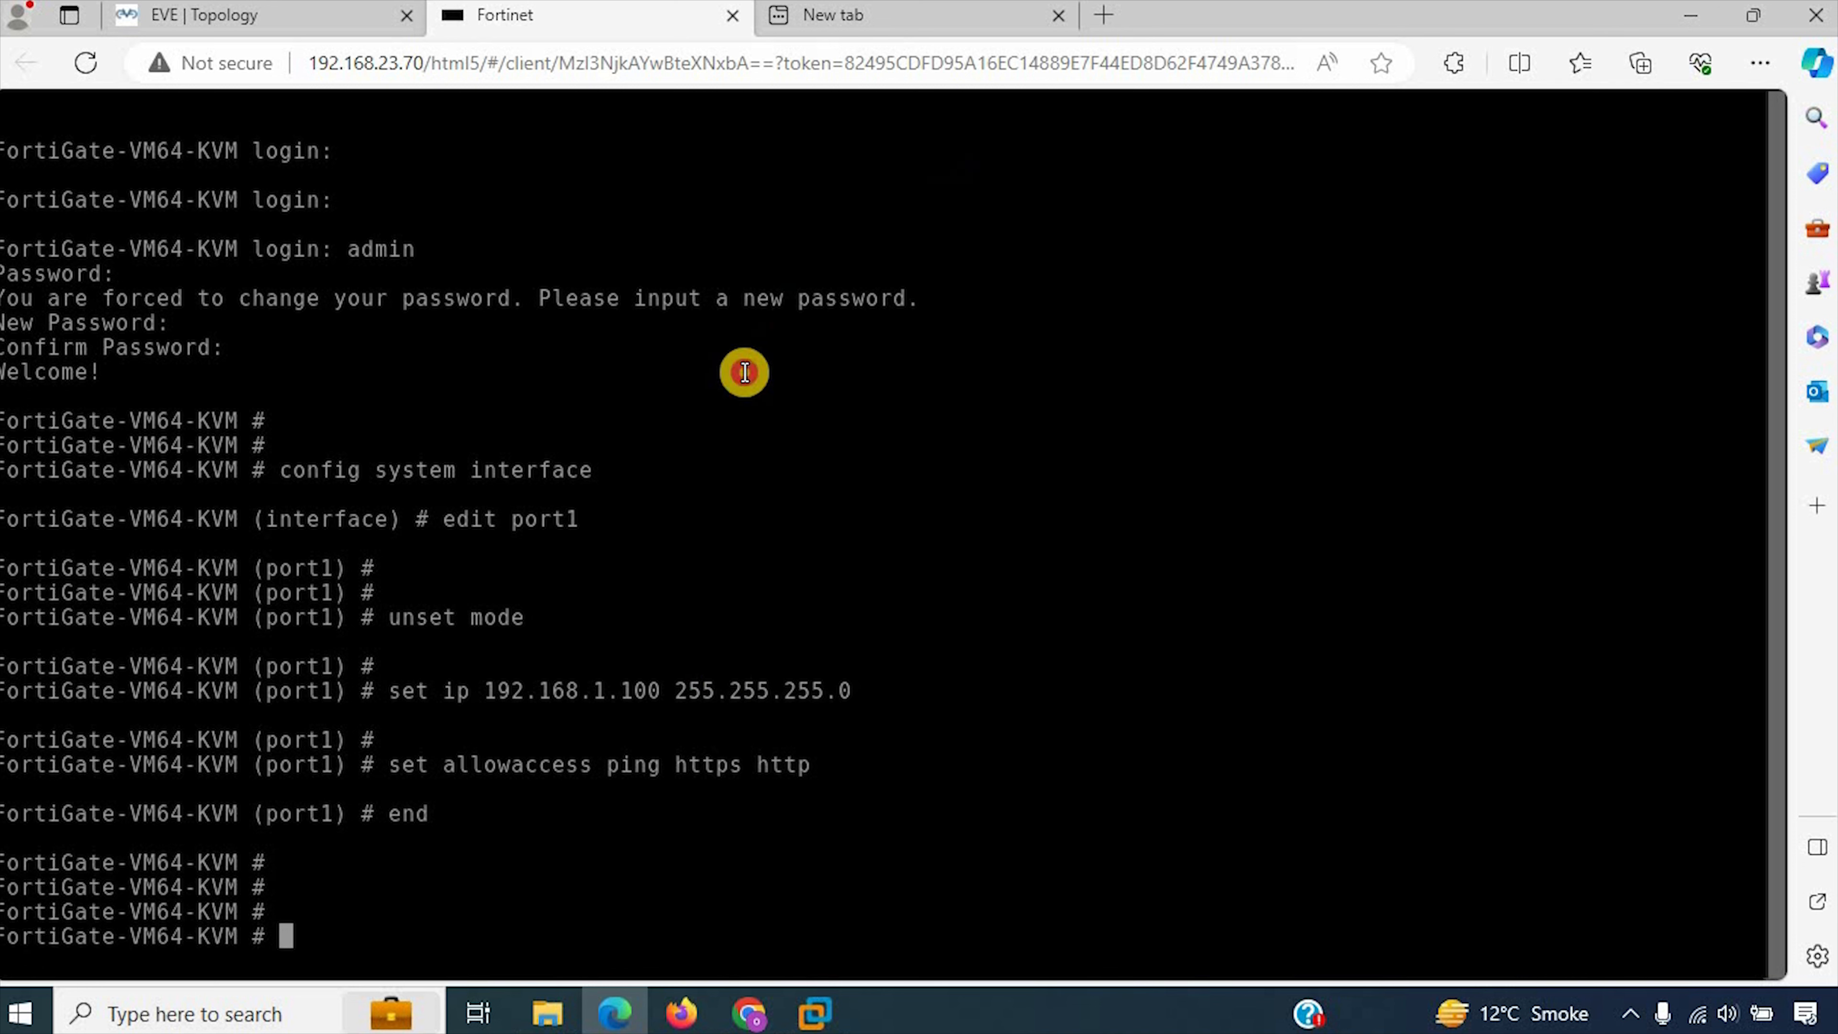
Step: Open the FortiGate web interface at 192.168.1.100 in the empty browser tab
click(848, 8)
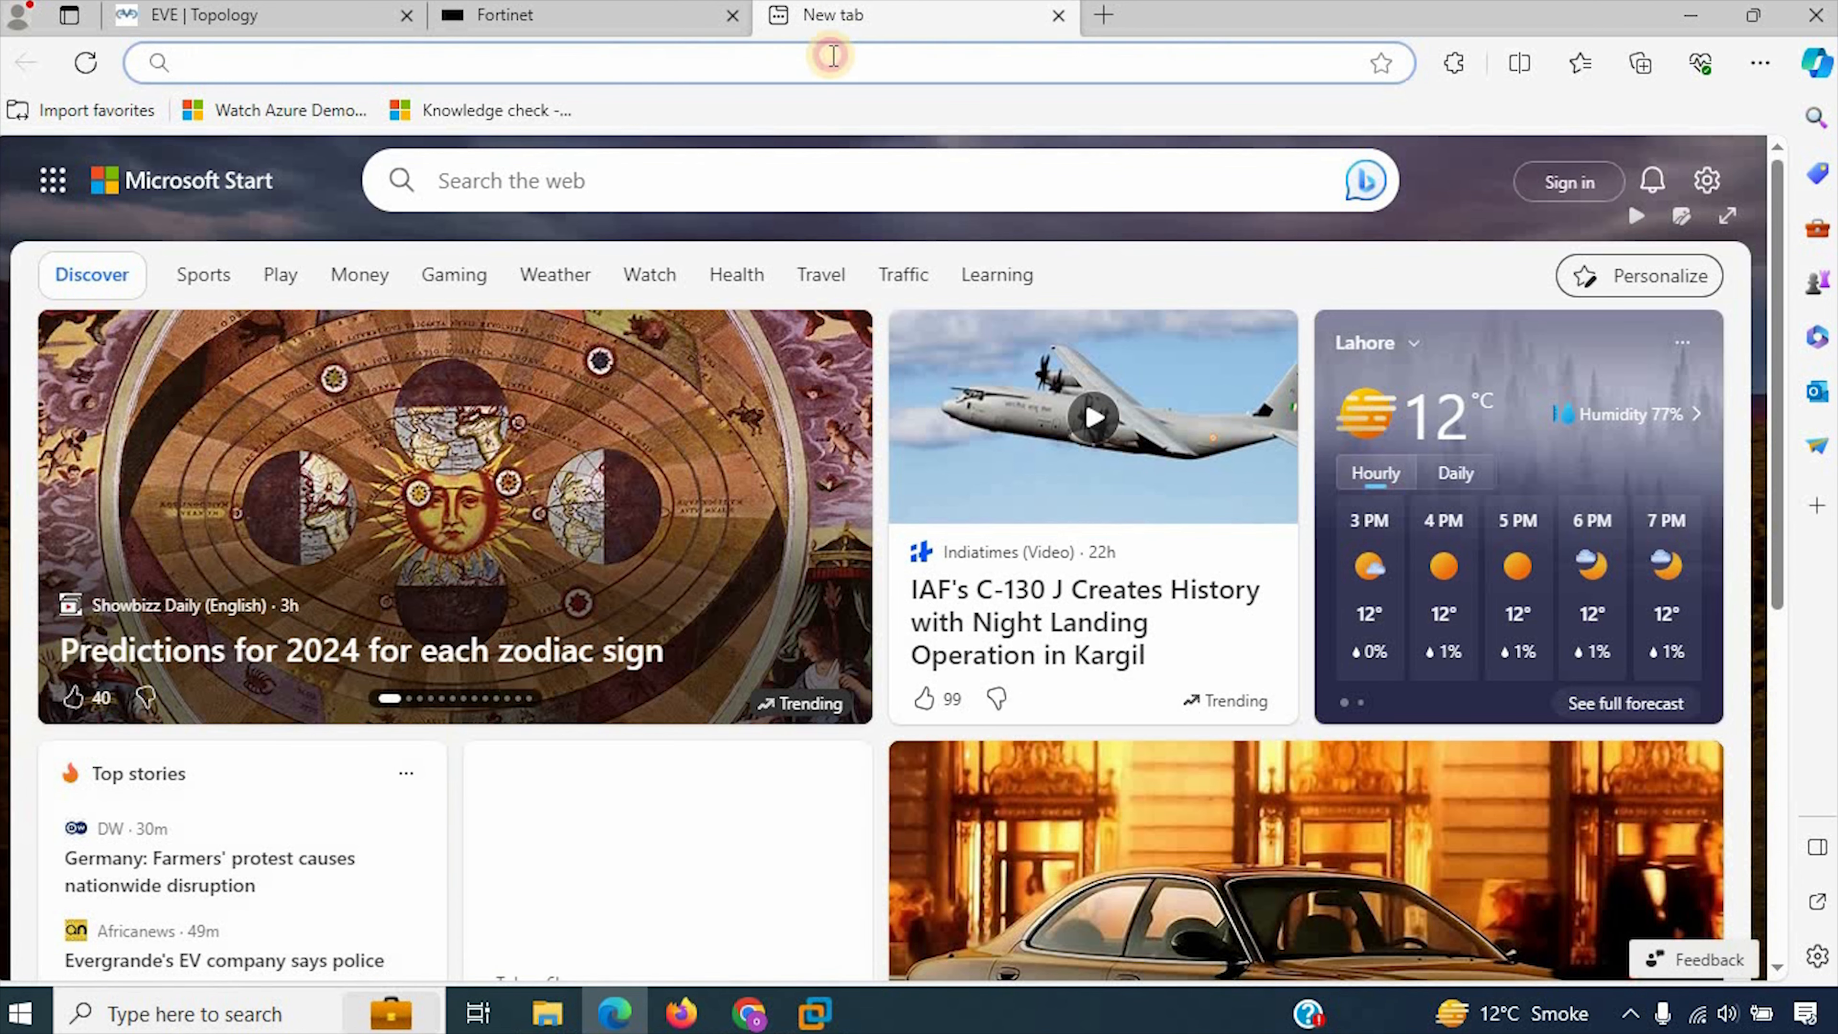
click(832, 55)
text(192.16)
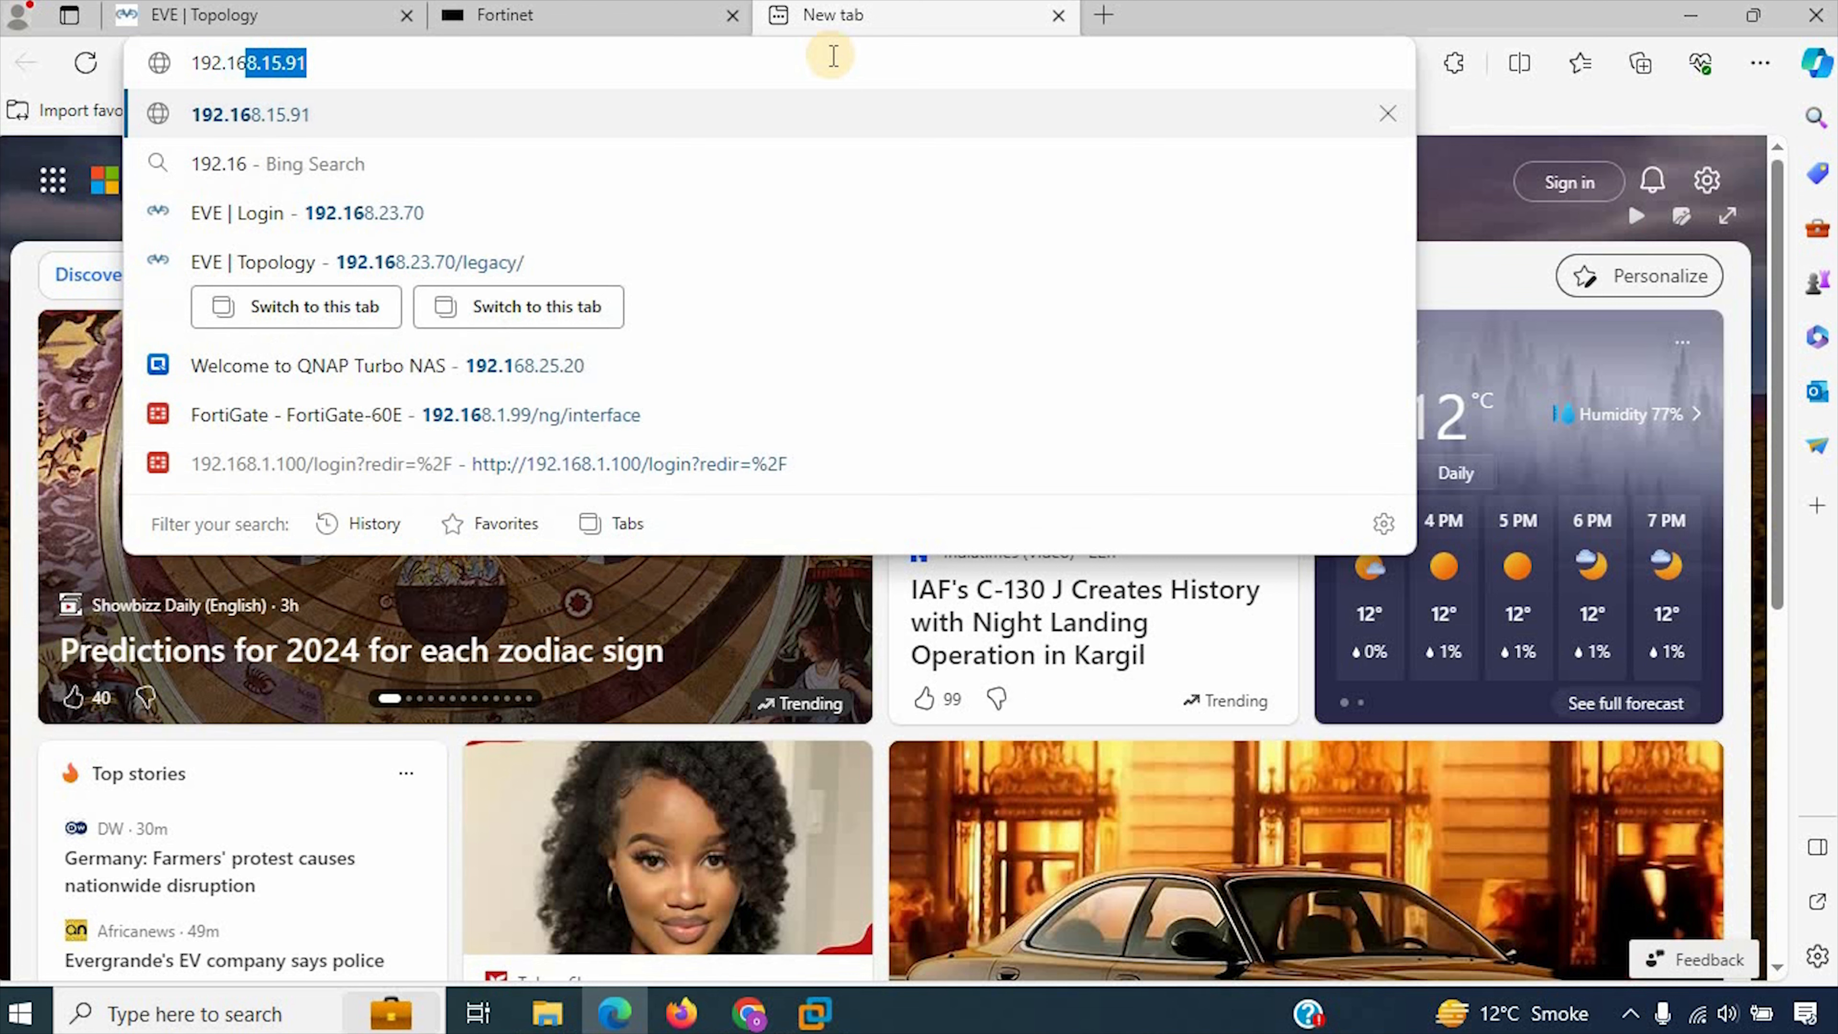
text(8.1.100)
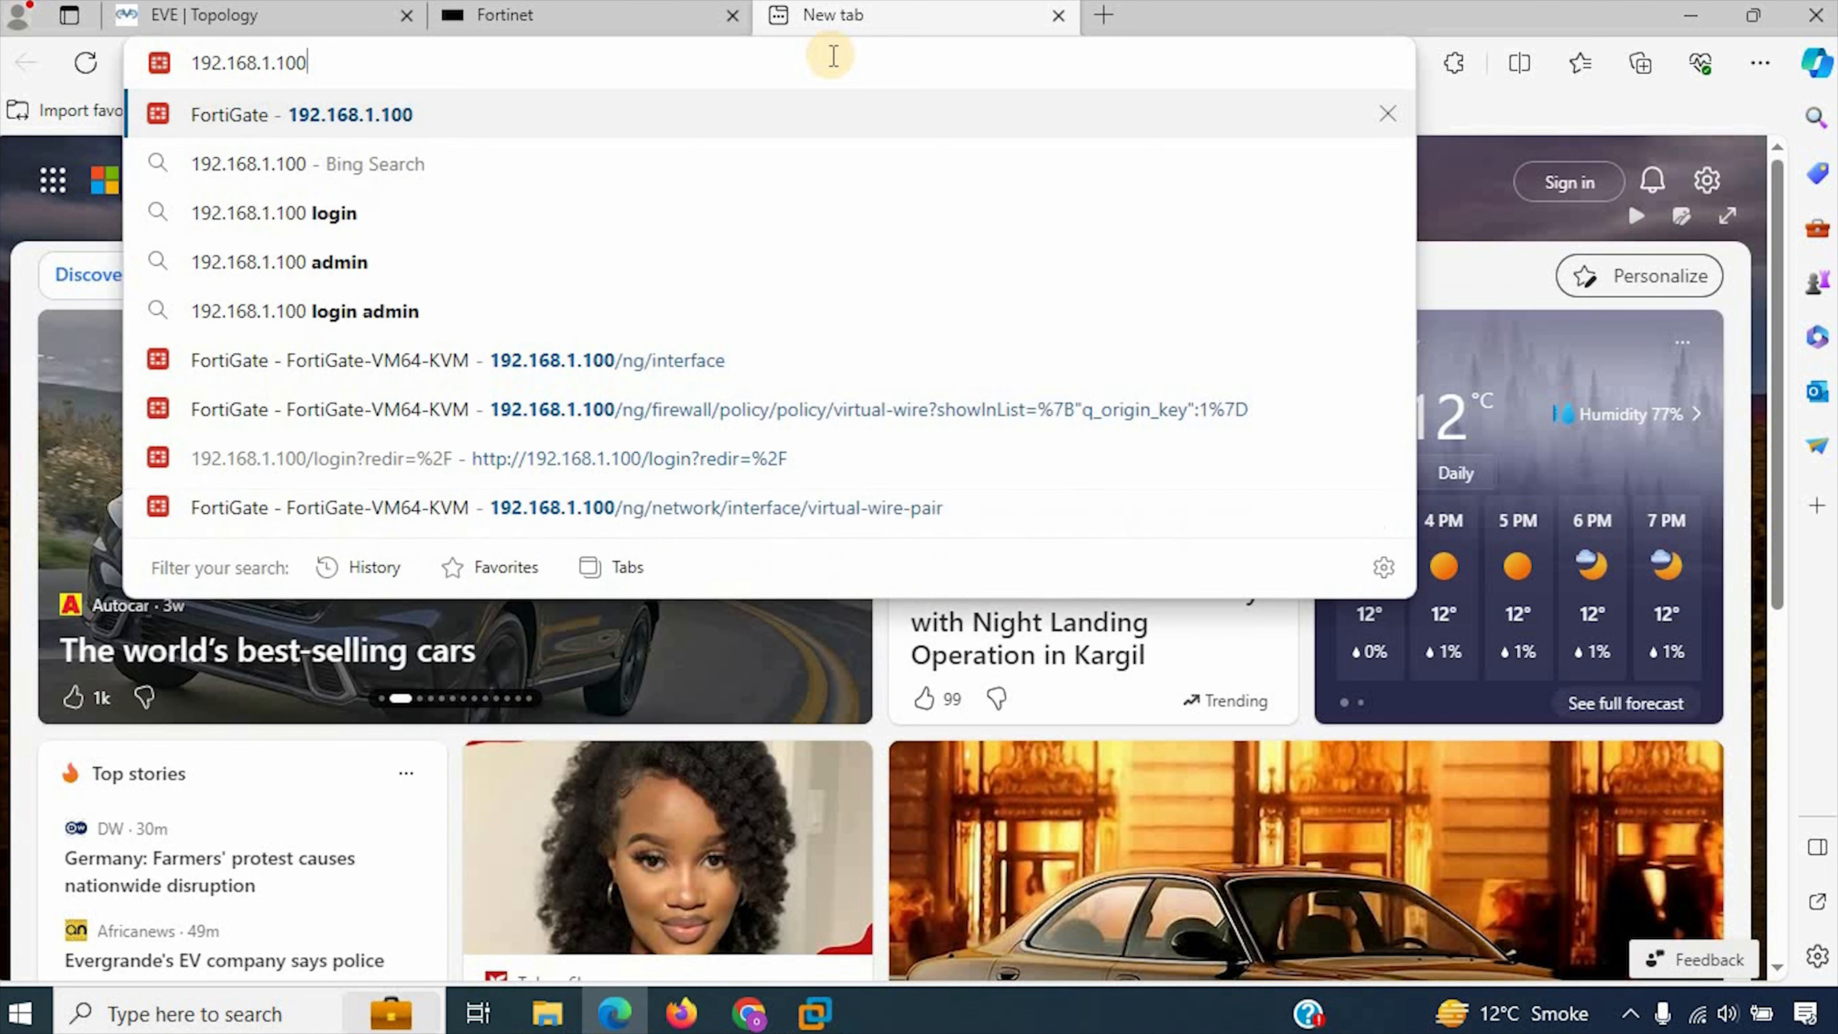
key(Return)
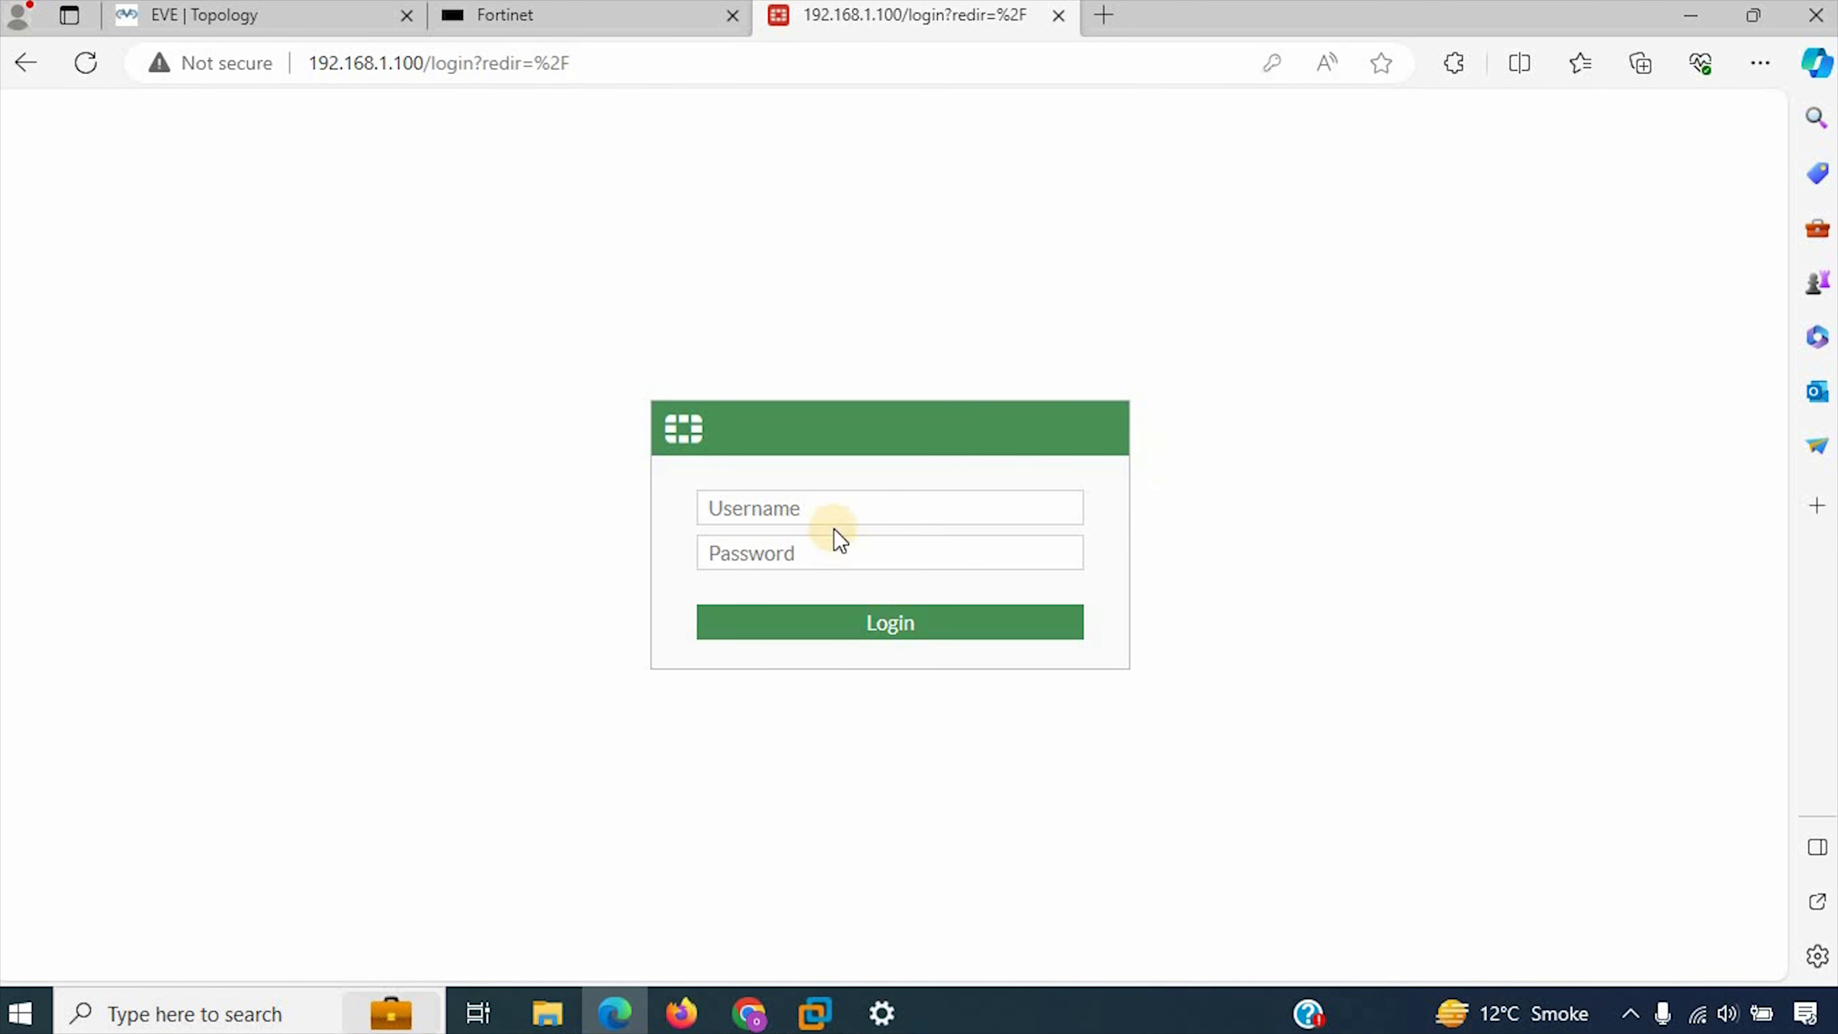
Step: Try to log in to the FortiGate web interface as admin with the account password
click(841, 507)
text(admi)
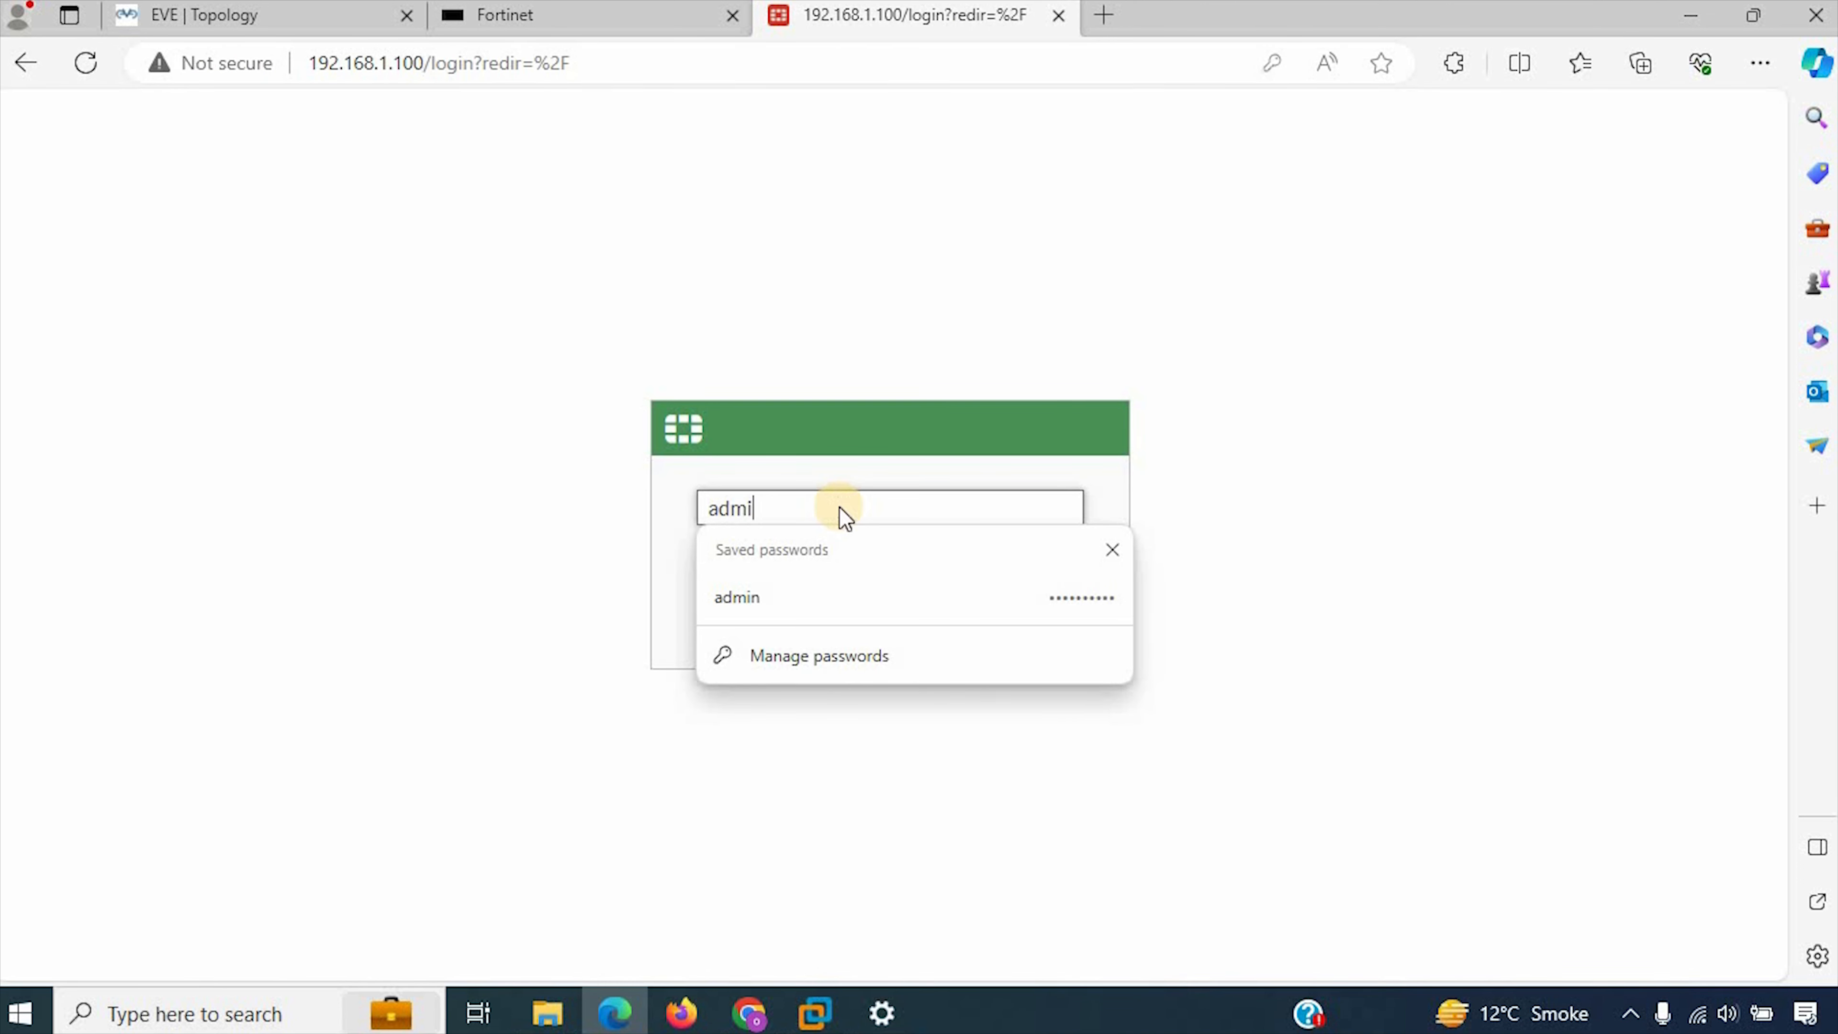
text(n)
key(Tab)
text(ad)
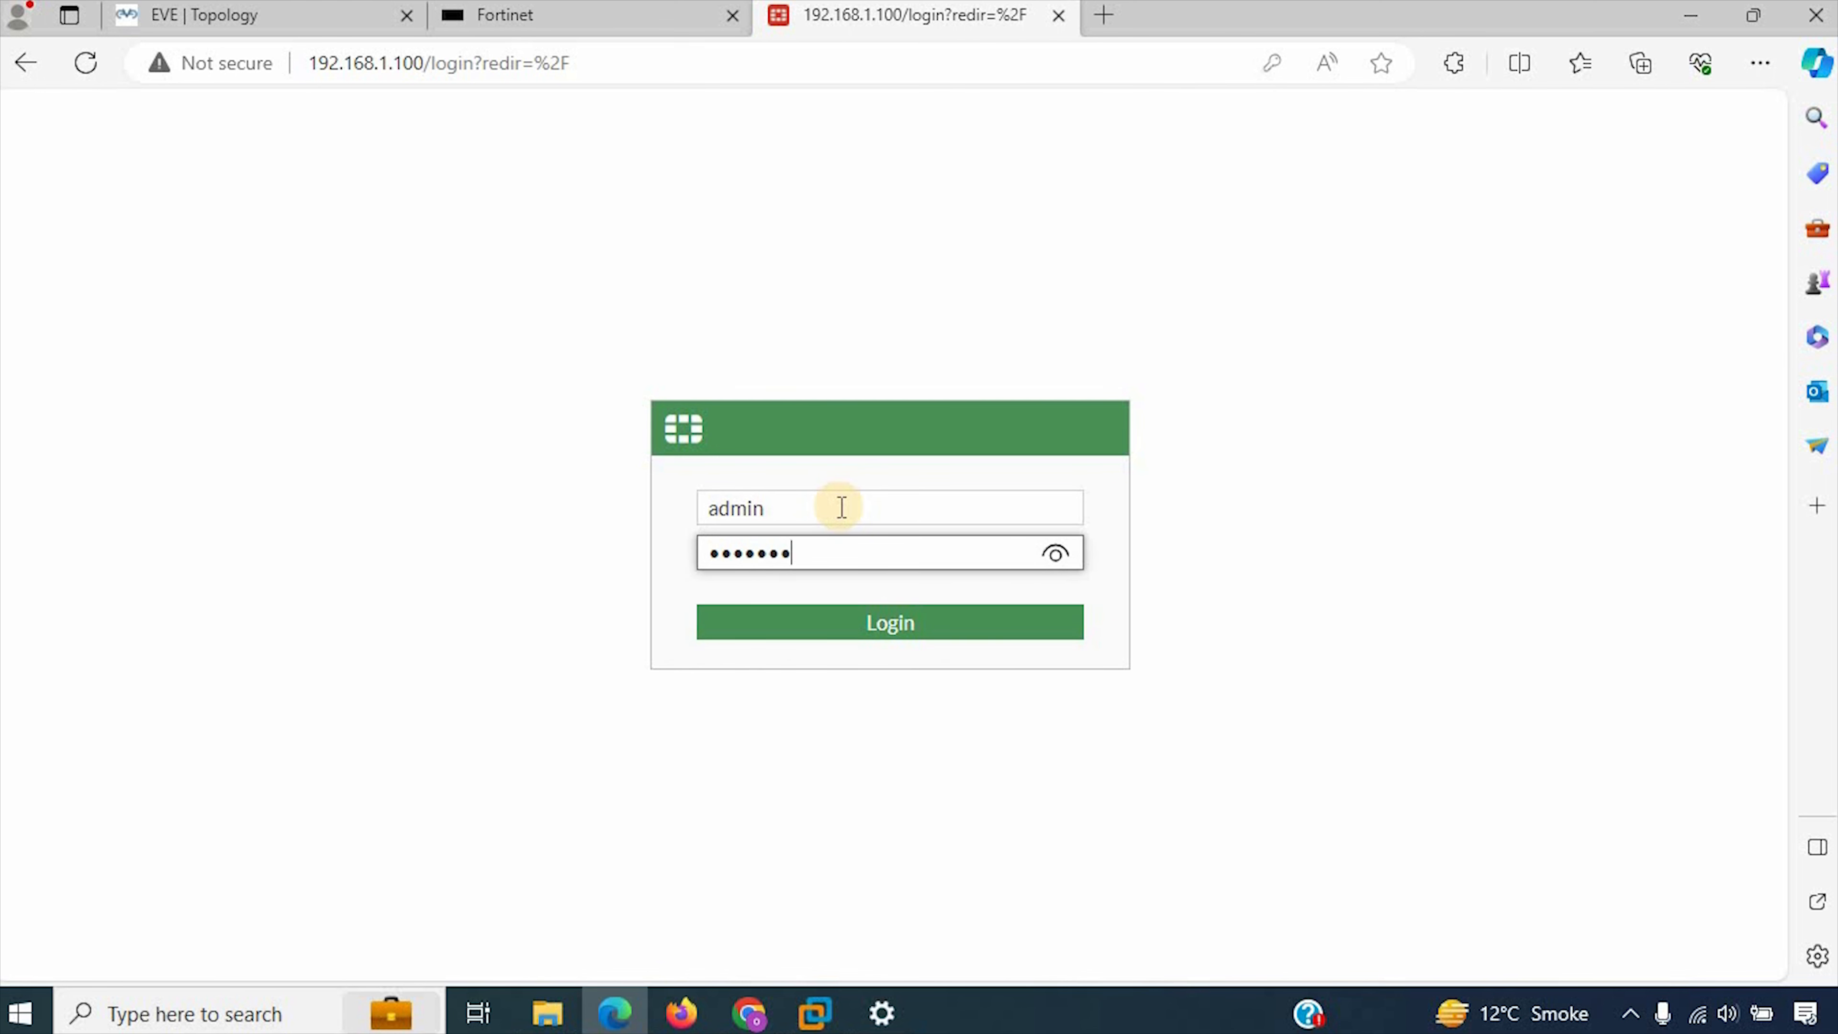
key(Return)
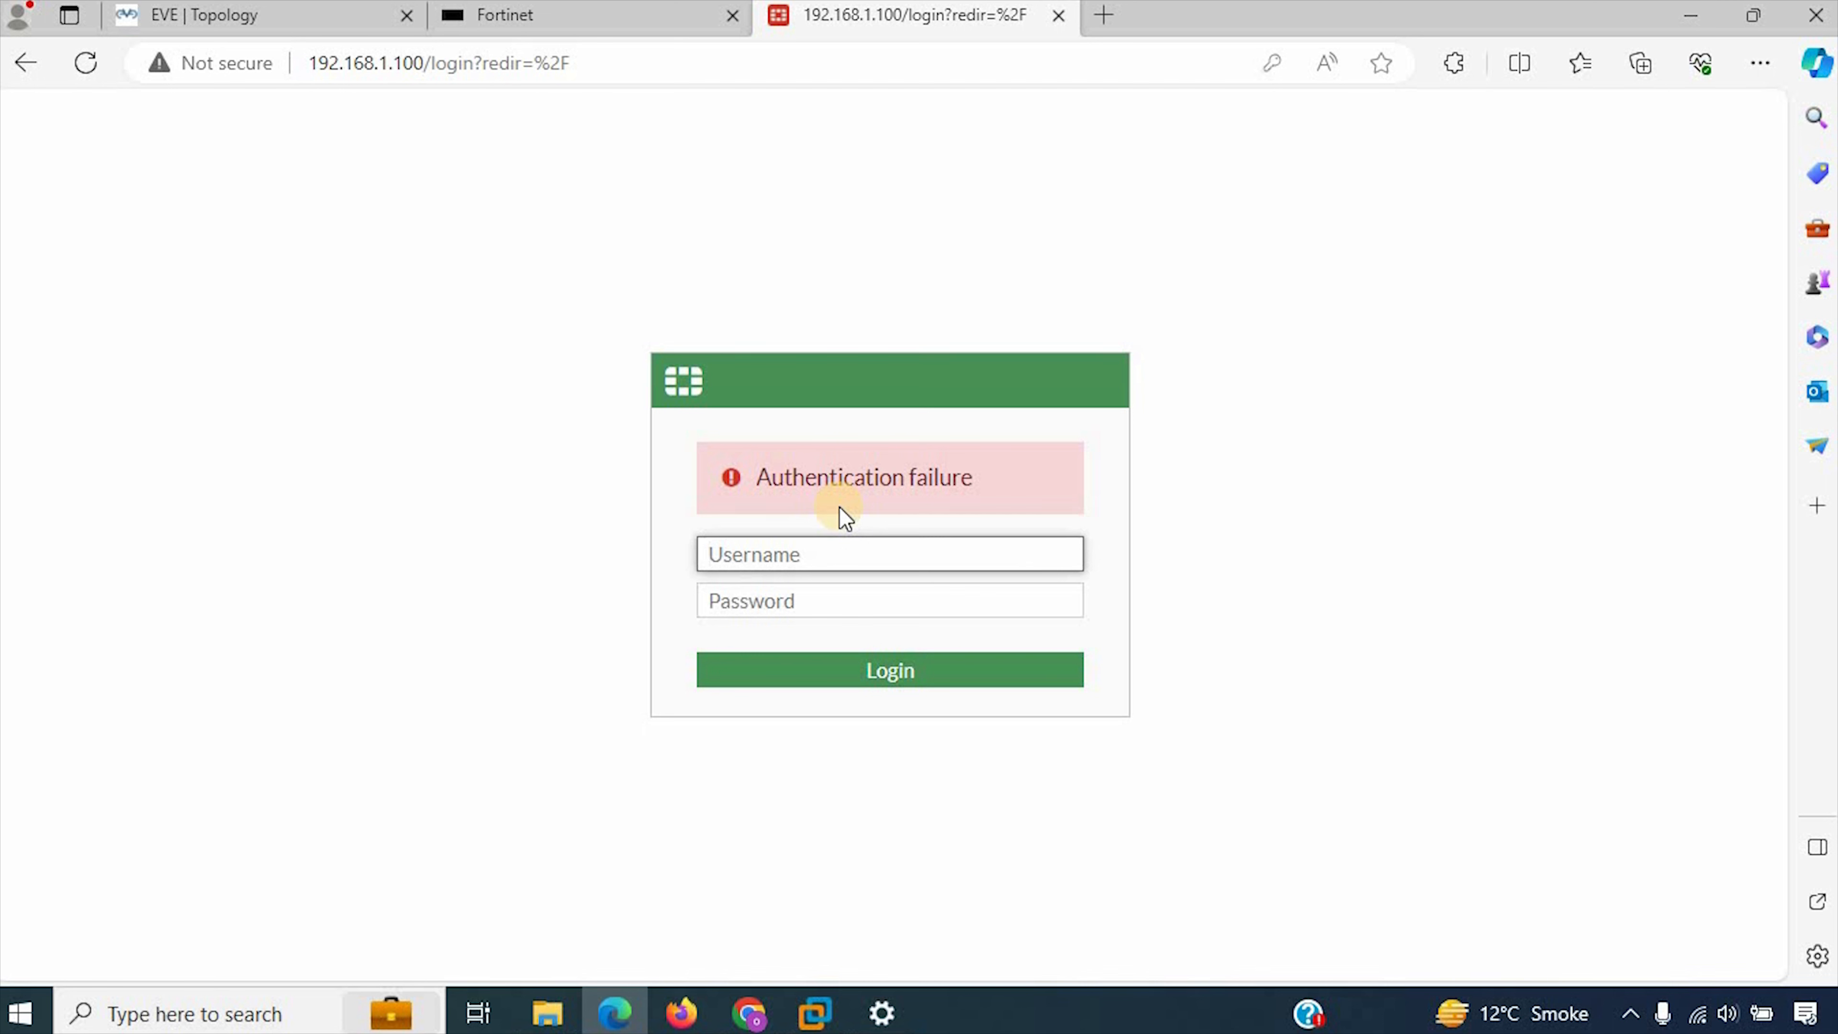
Step: Enter the username admin and the account password to log in, and postpone the FortiGate setup
text(admin)
key(Tab)
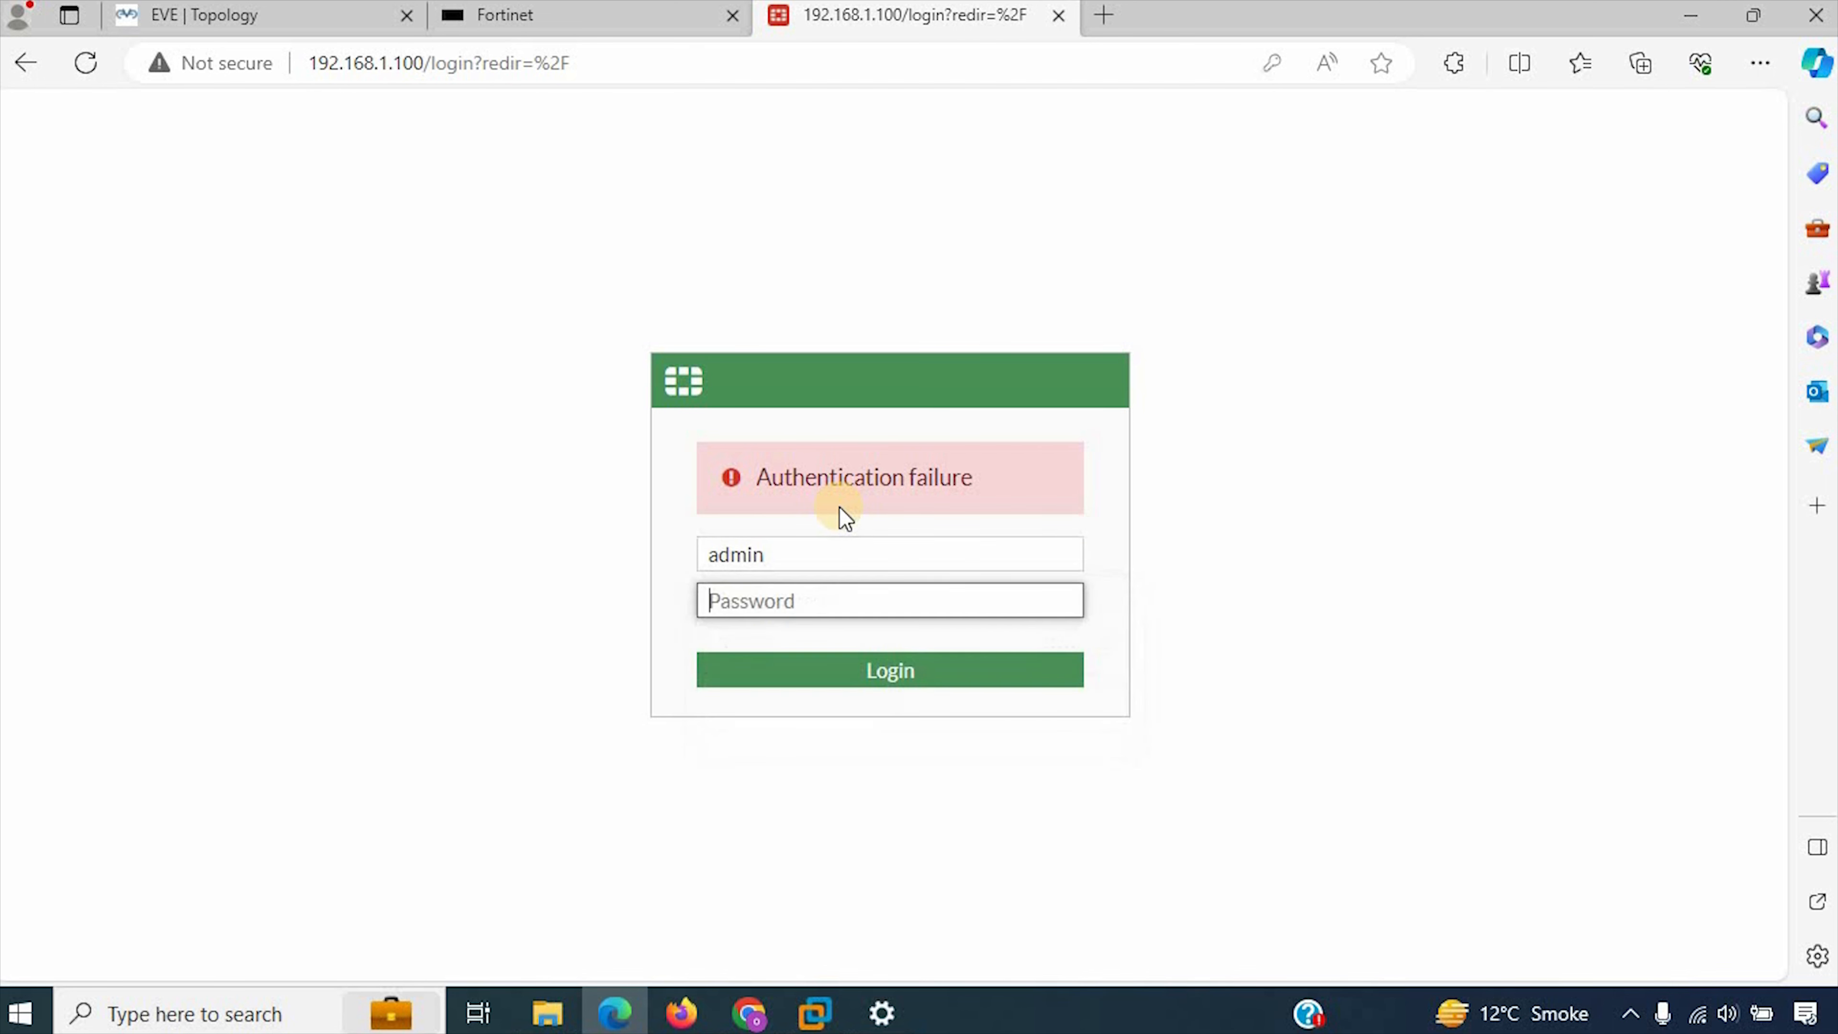
text(a)
key(Return)
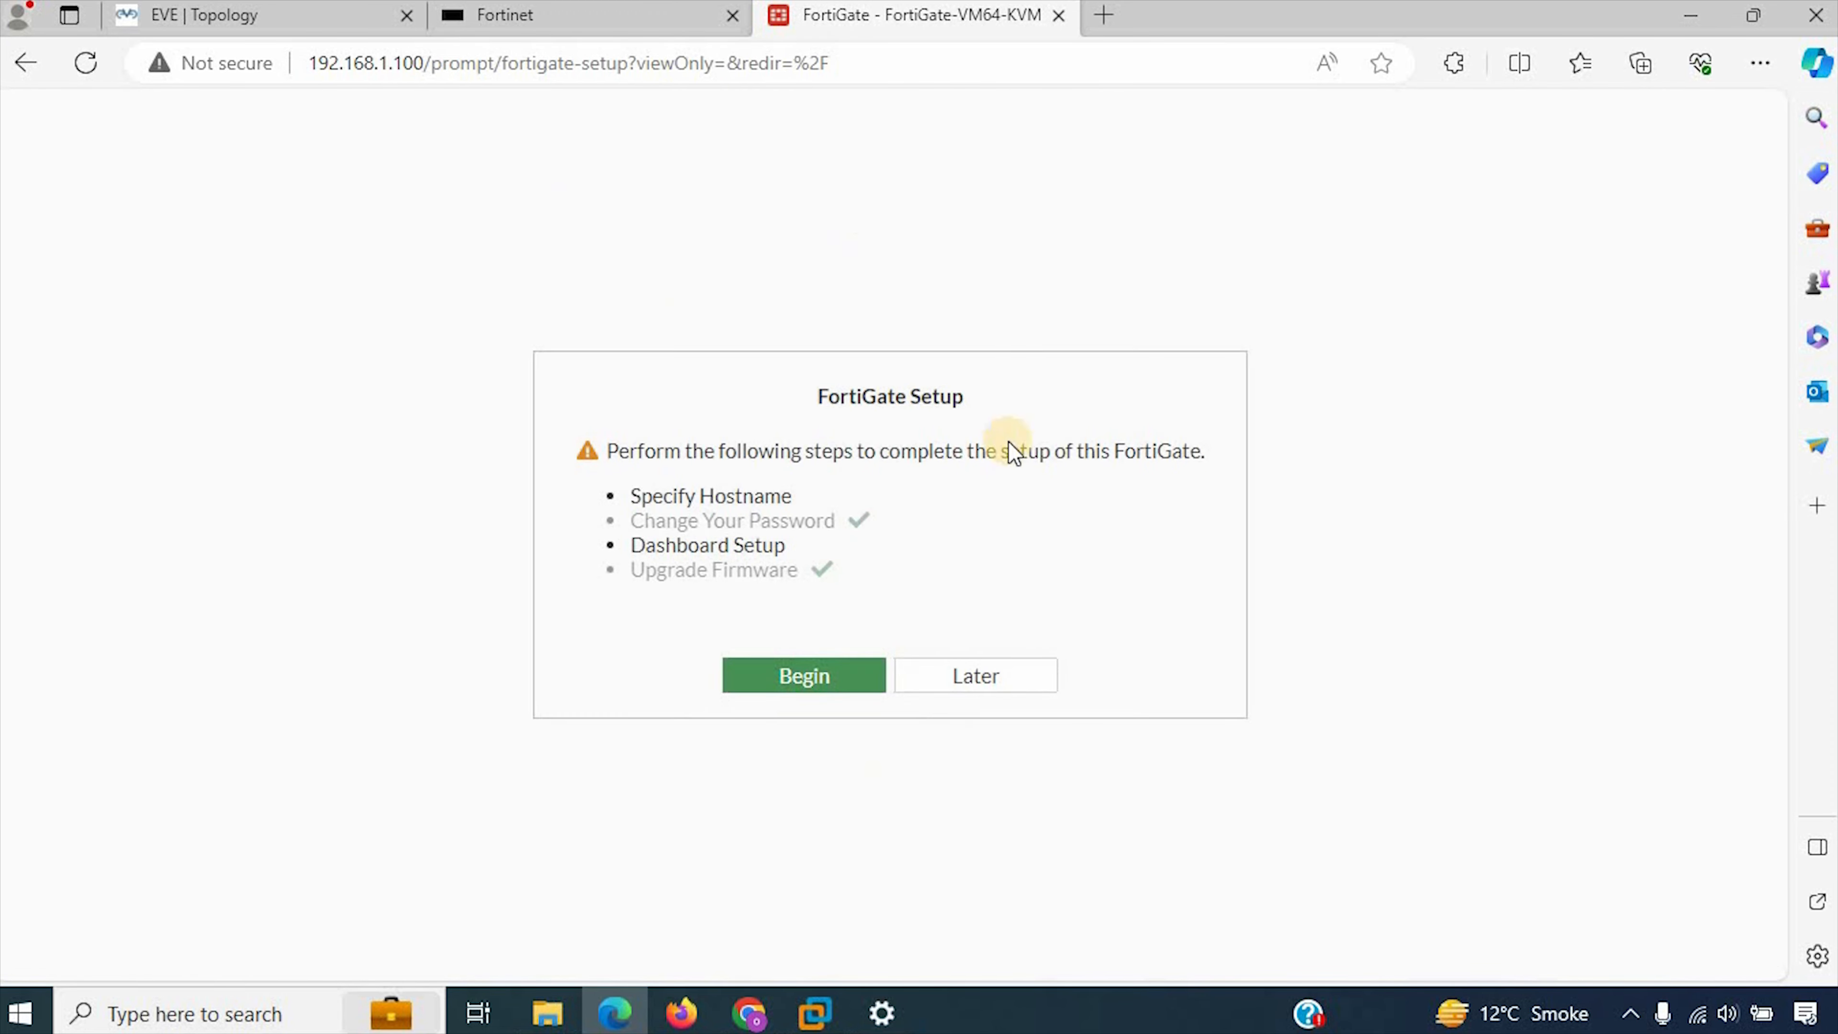
click(1051, 681)
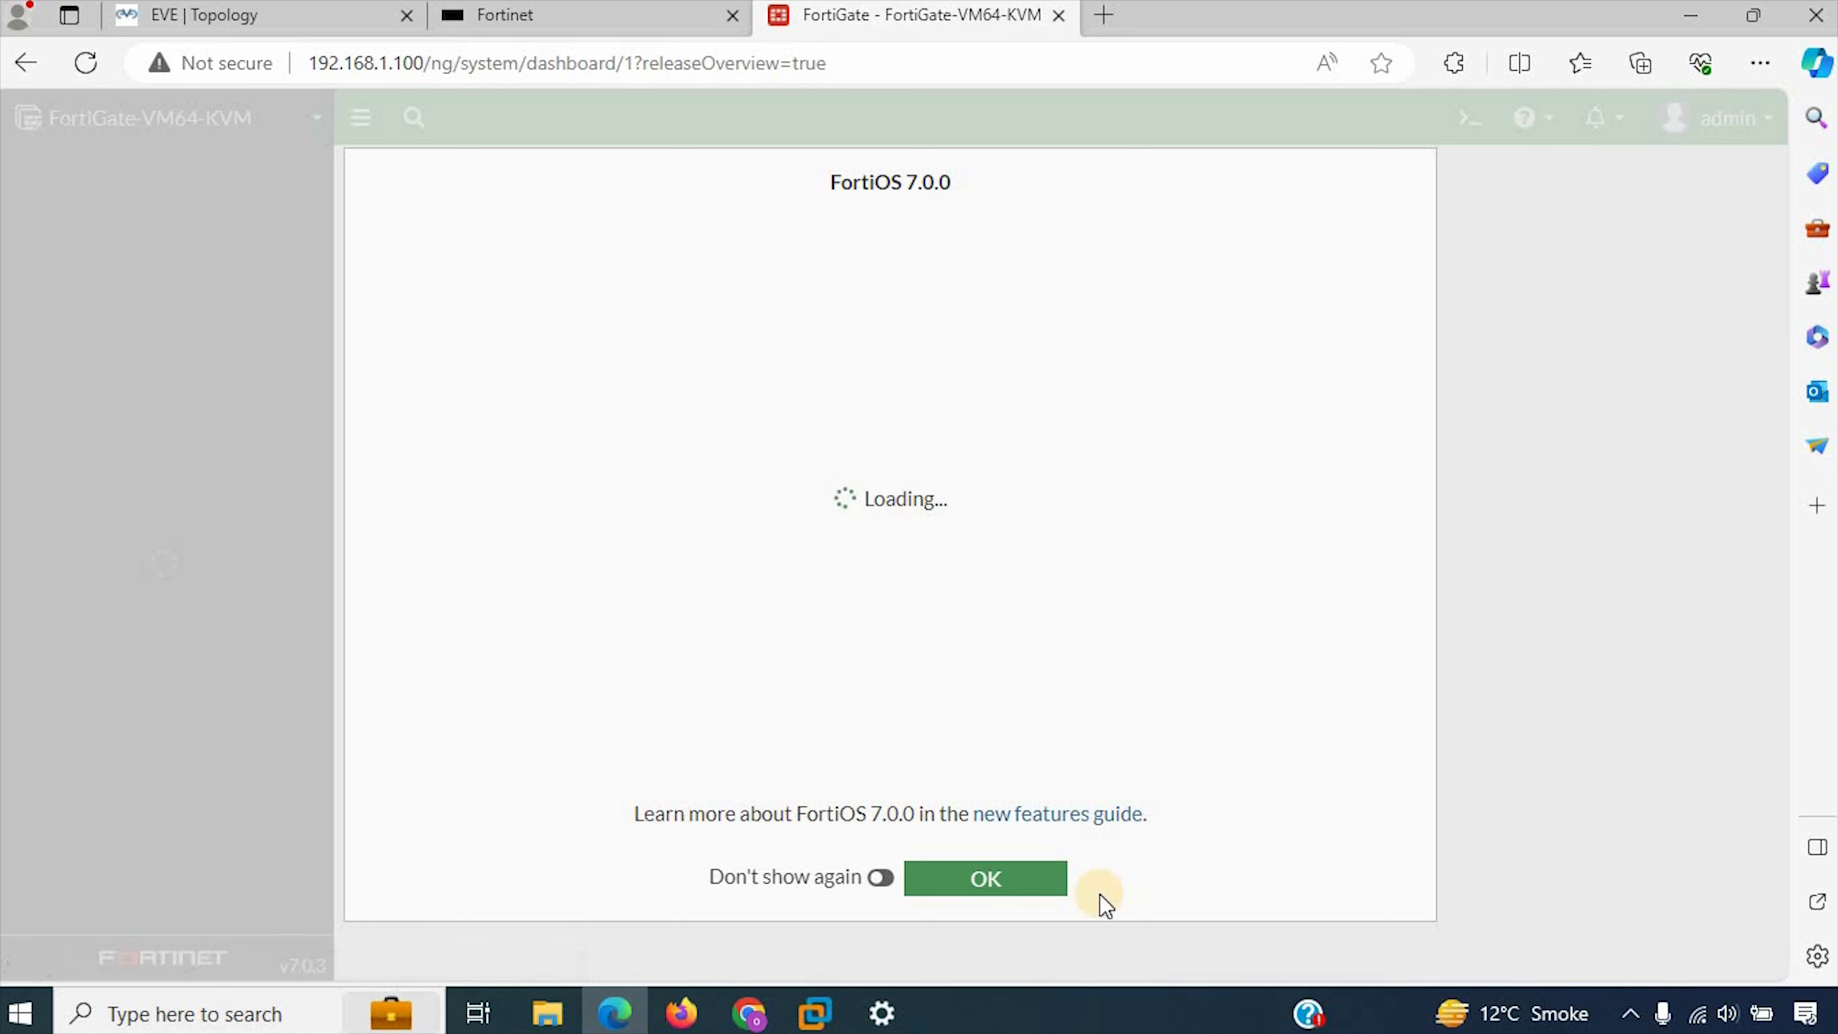
click(1026, 875)
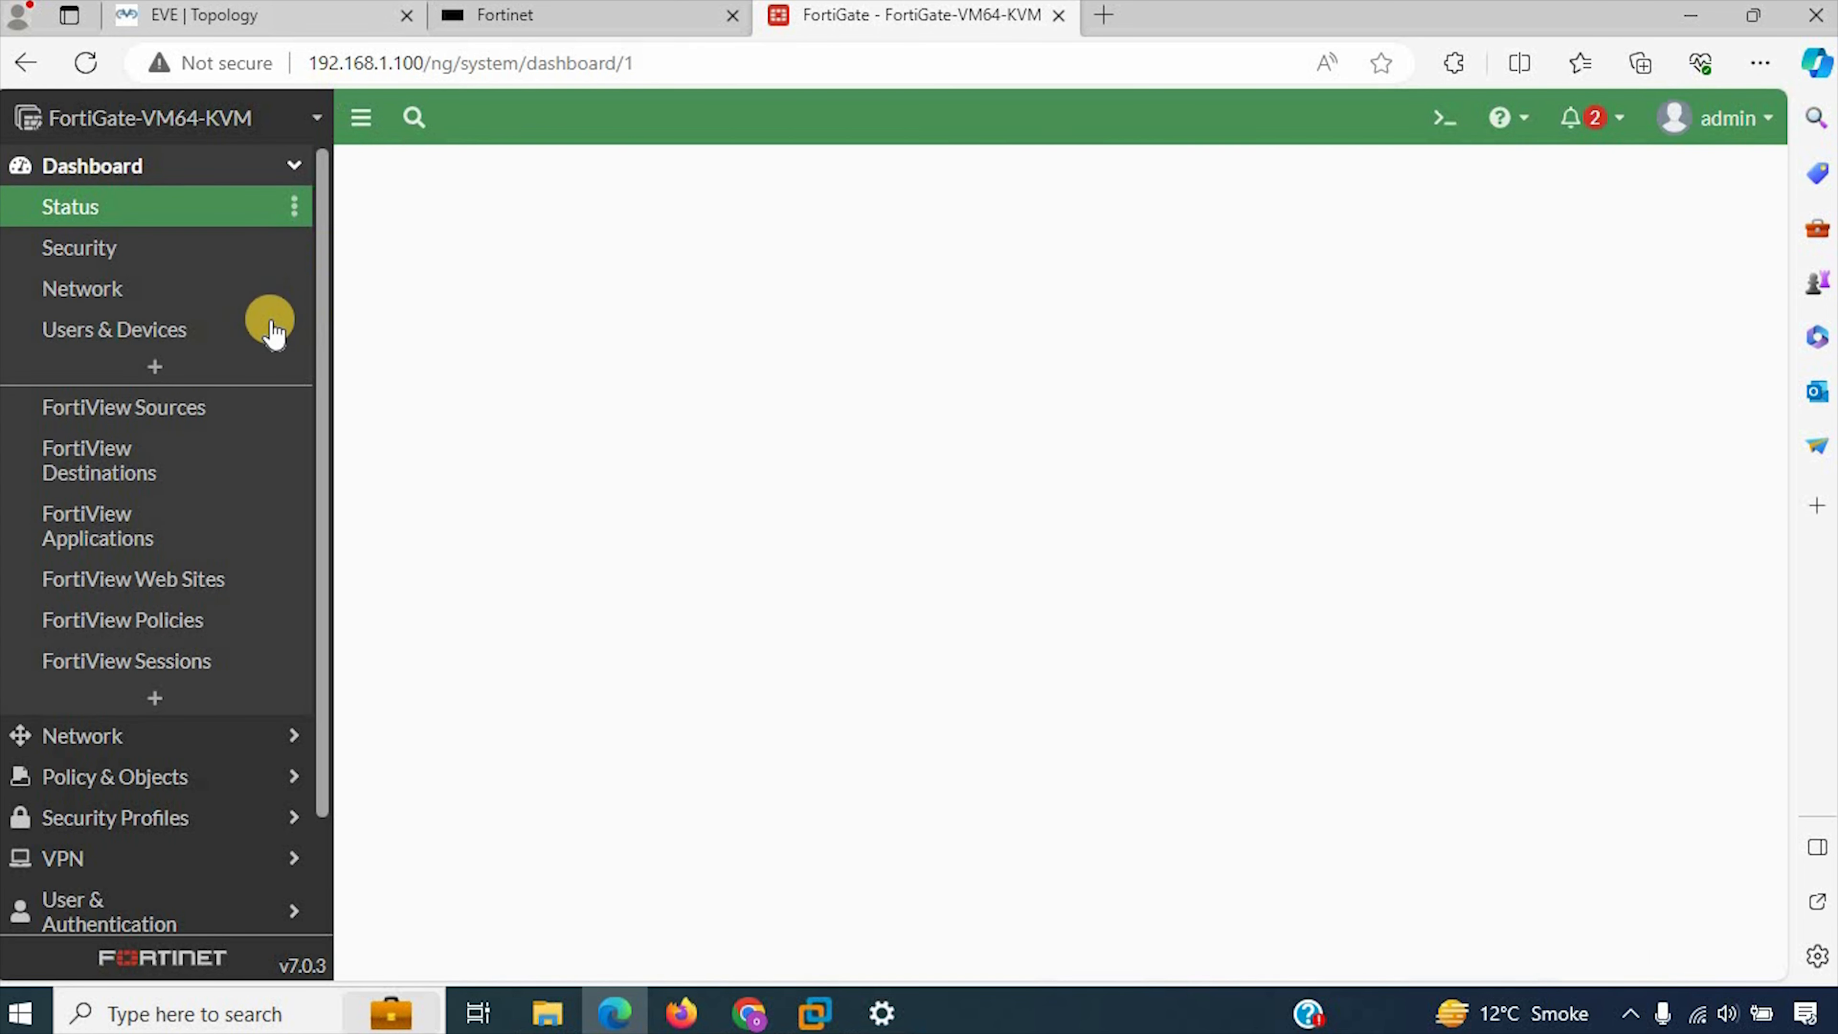
Step: Return to the EVE-NG topology and open the VPC node's console at a fresh prompt
click(262, 10)
click(329, 424)
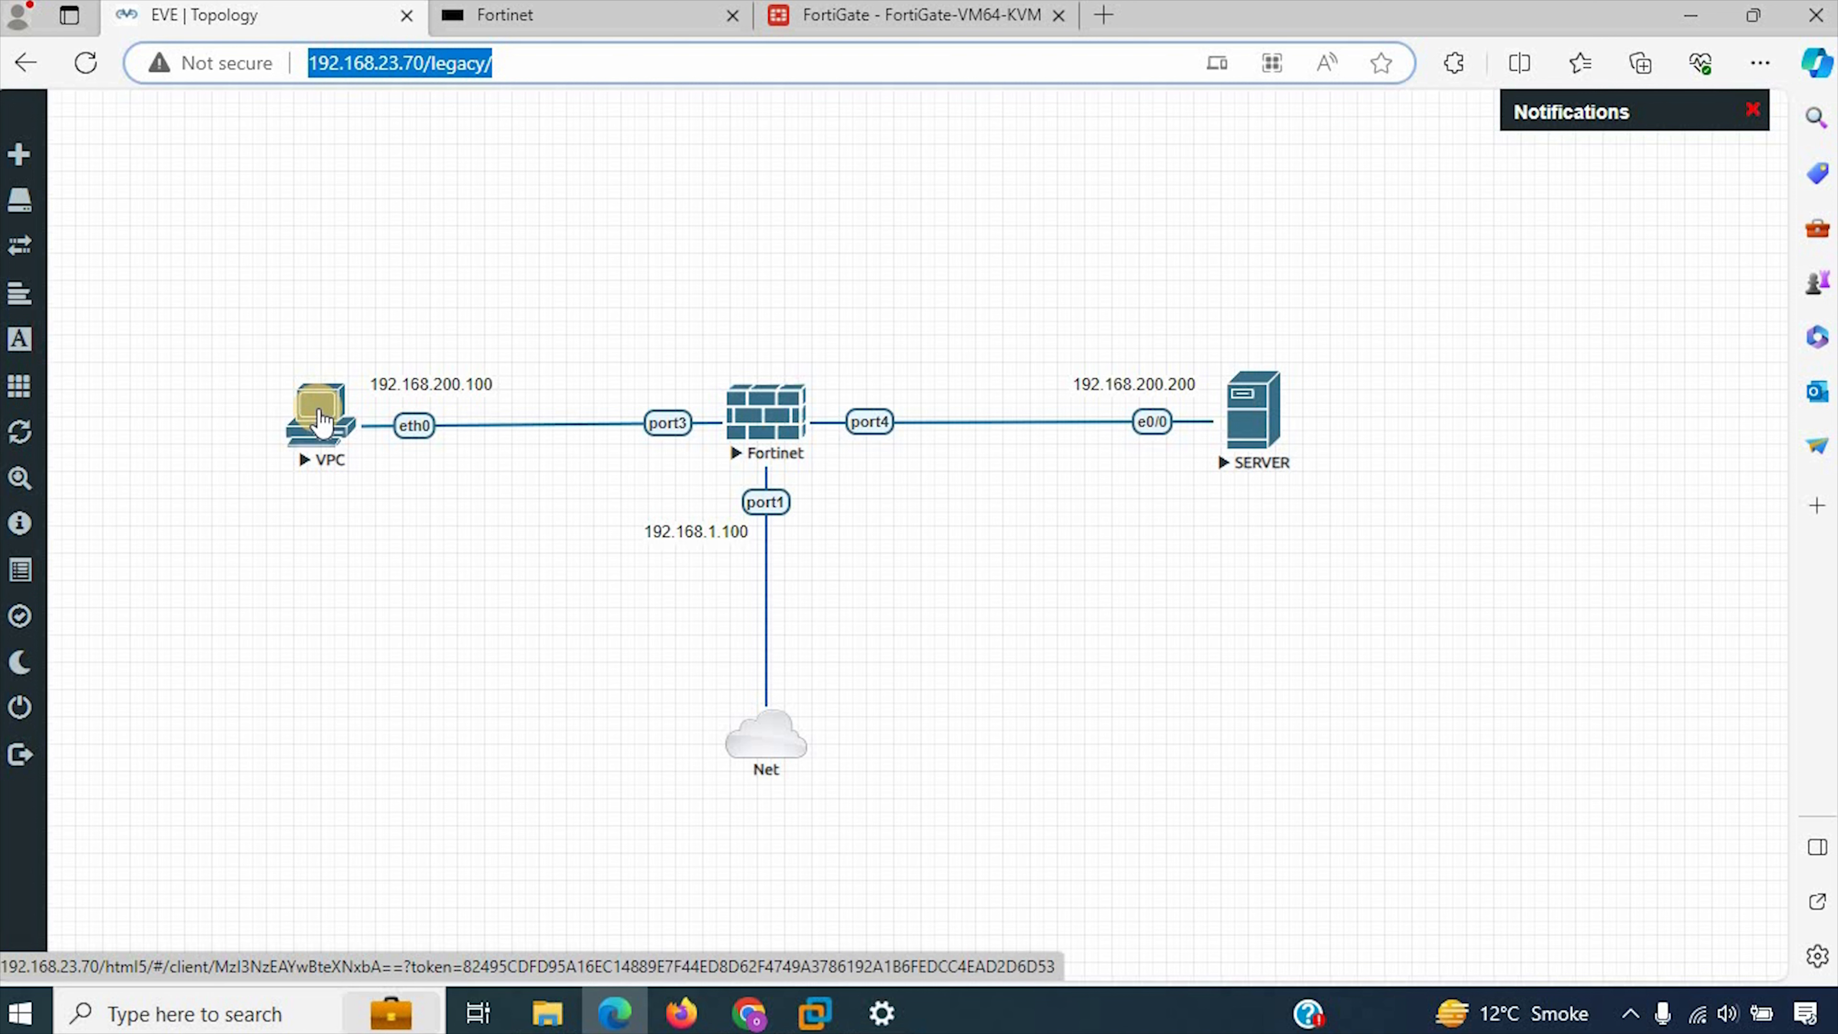
click(321, 418)
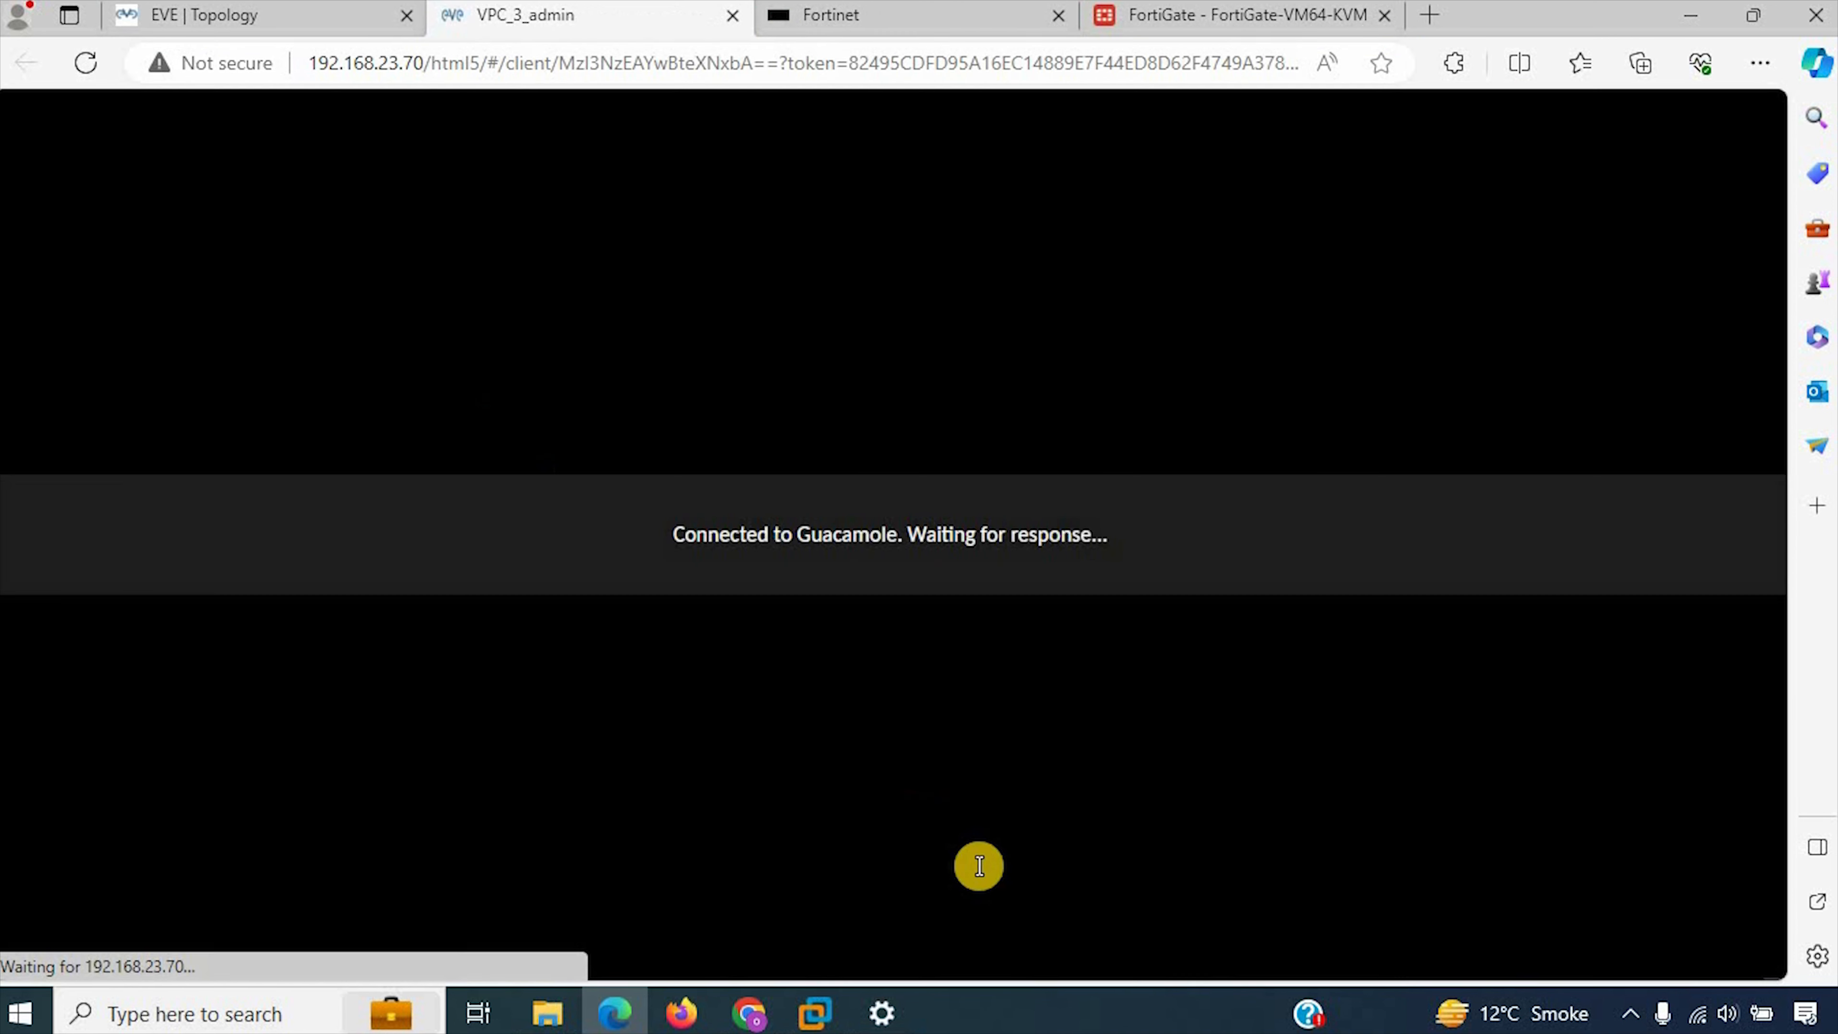
click(836, 619)
key(Return)
key(Return)
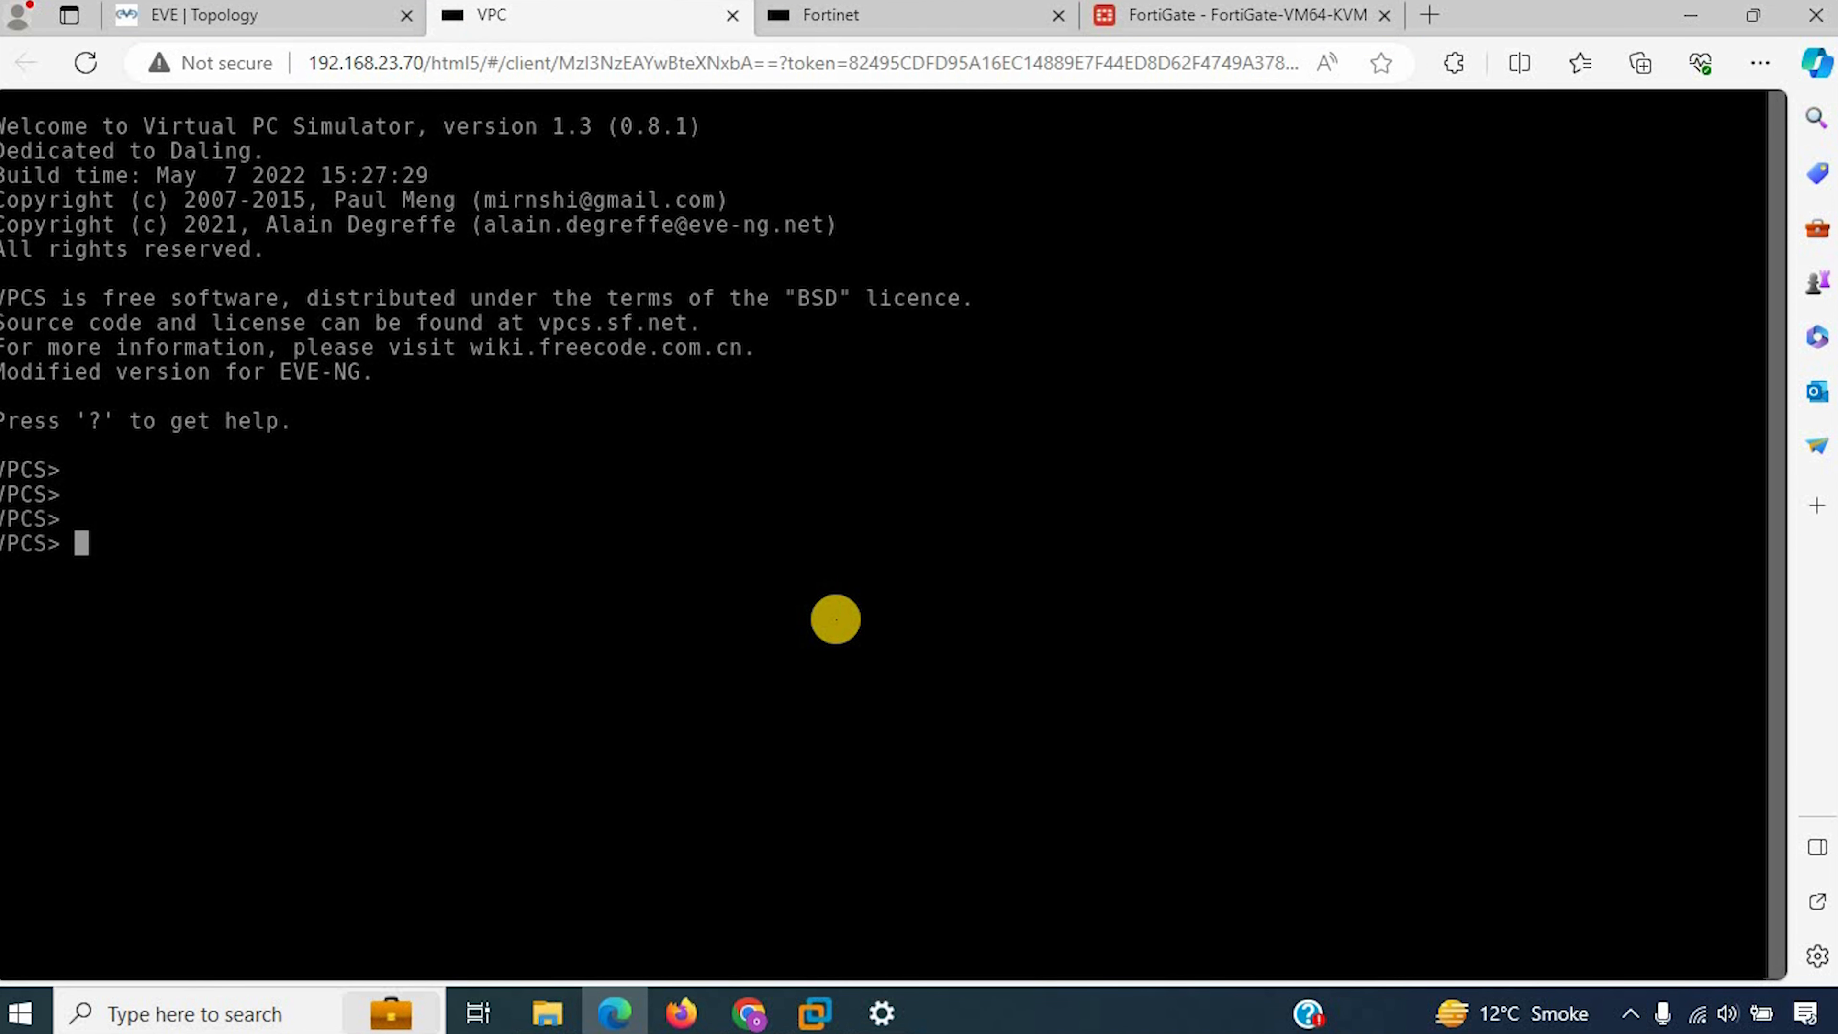
Step: Set the VPC's IP to 192.168.200.100 255.255.255.0 with gateway 192.168.200.200 and save its configuration
text(ip 192.168.)
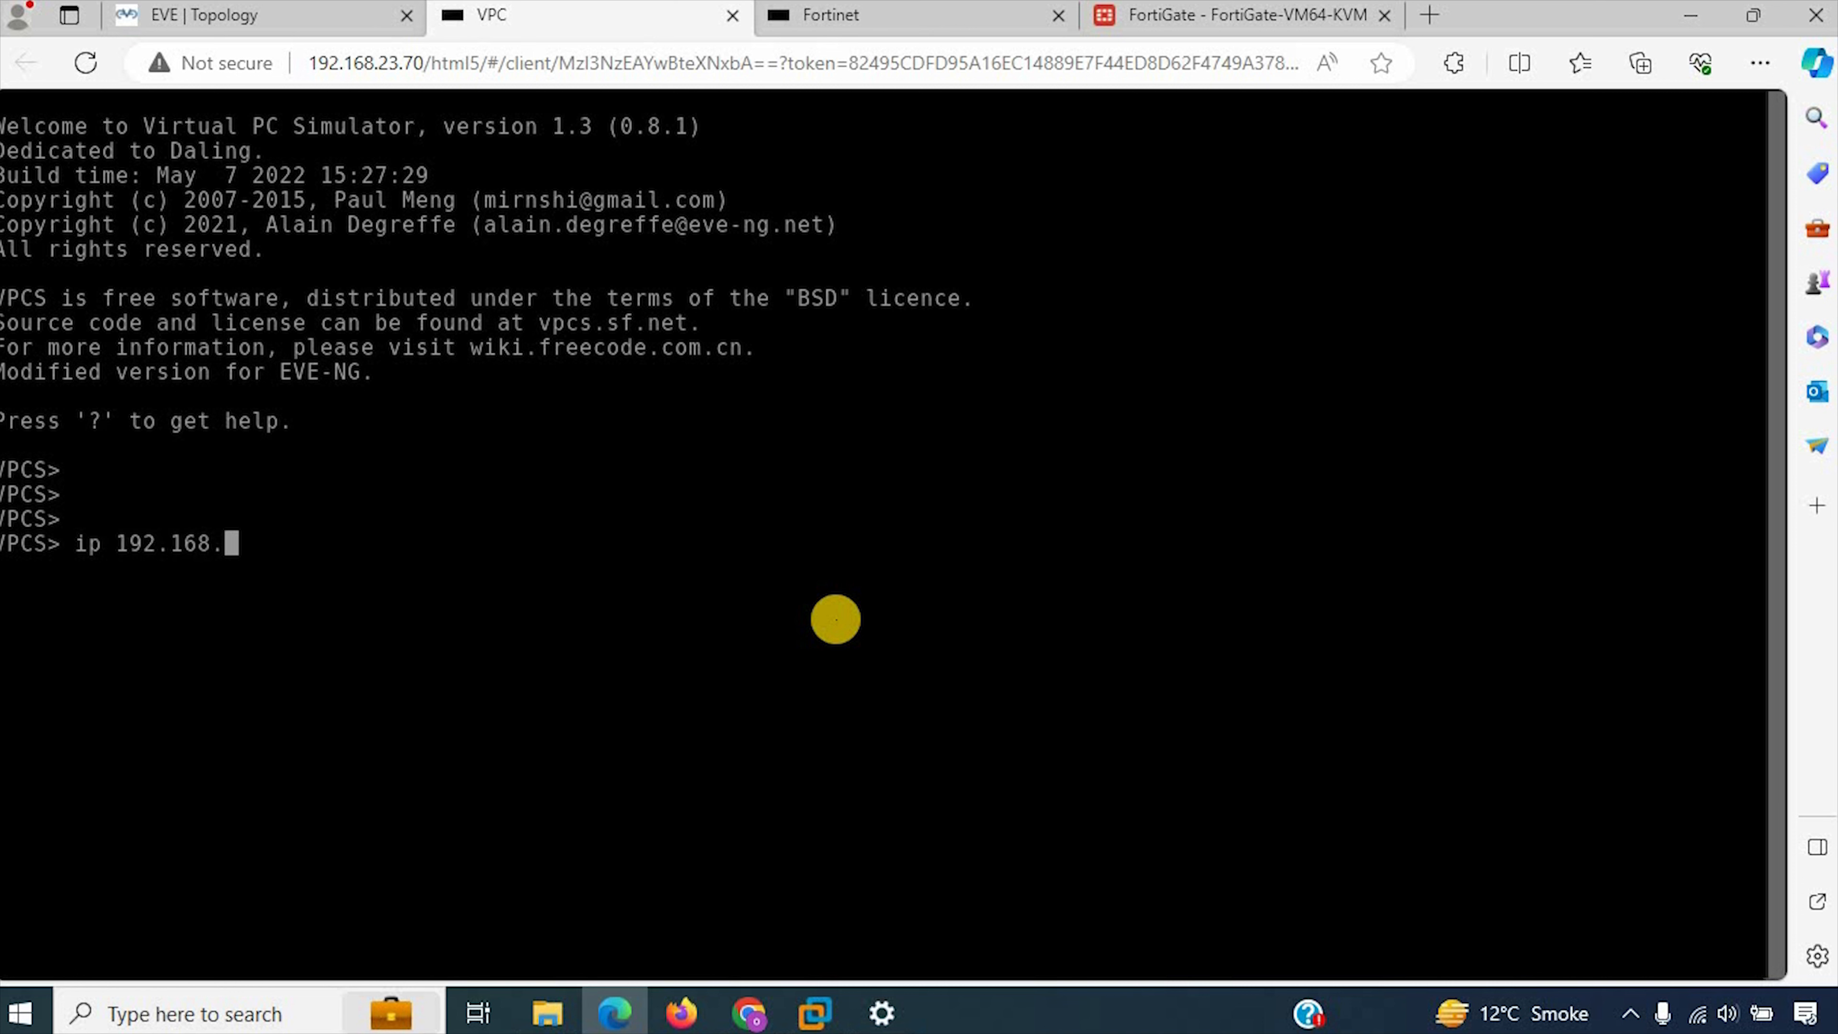
text(200.100 255.)
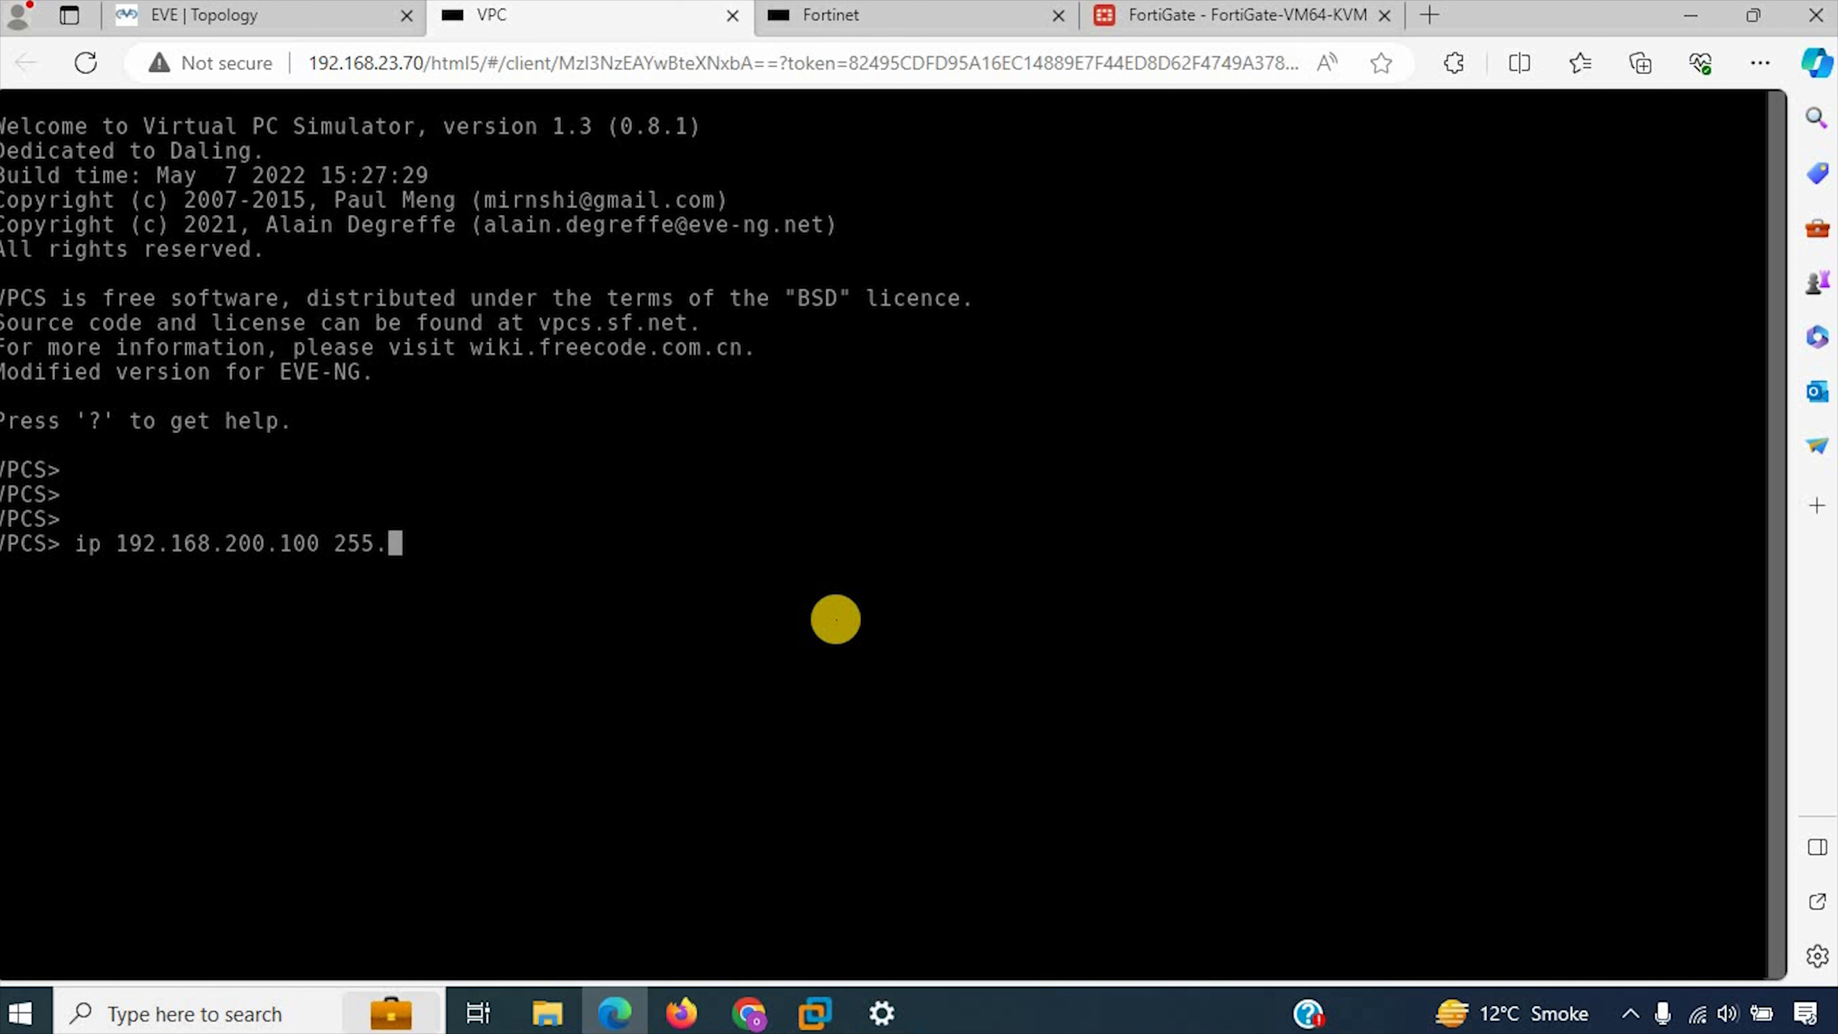
text(255.255.0 192.168.)
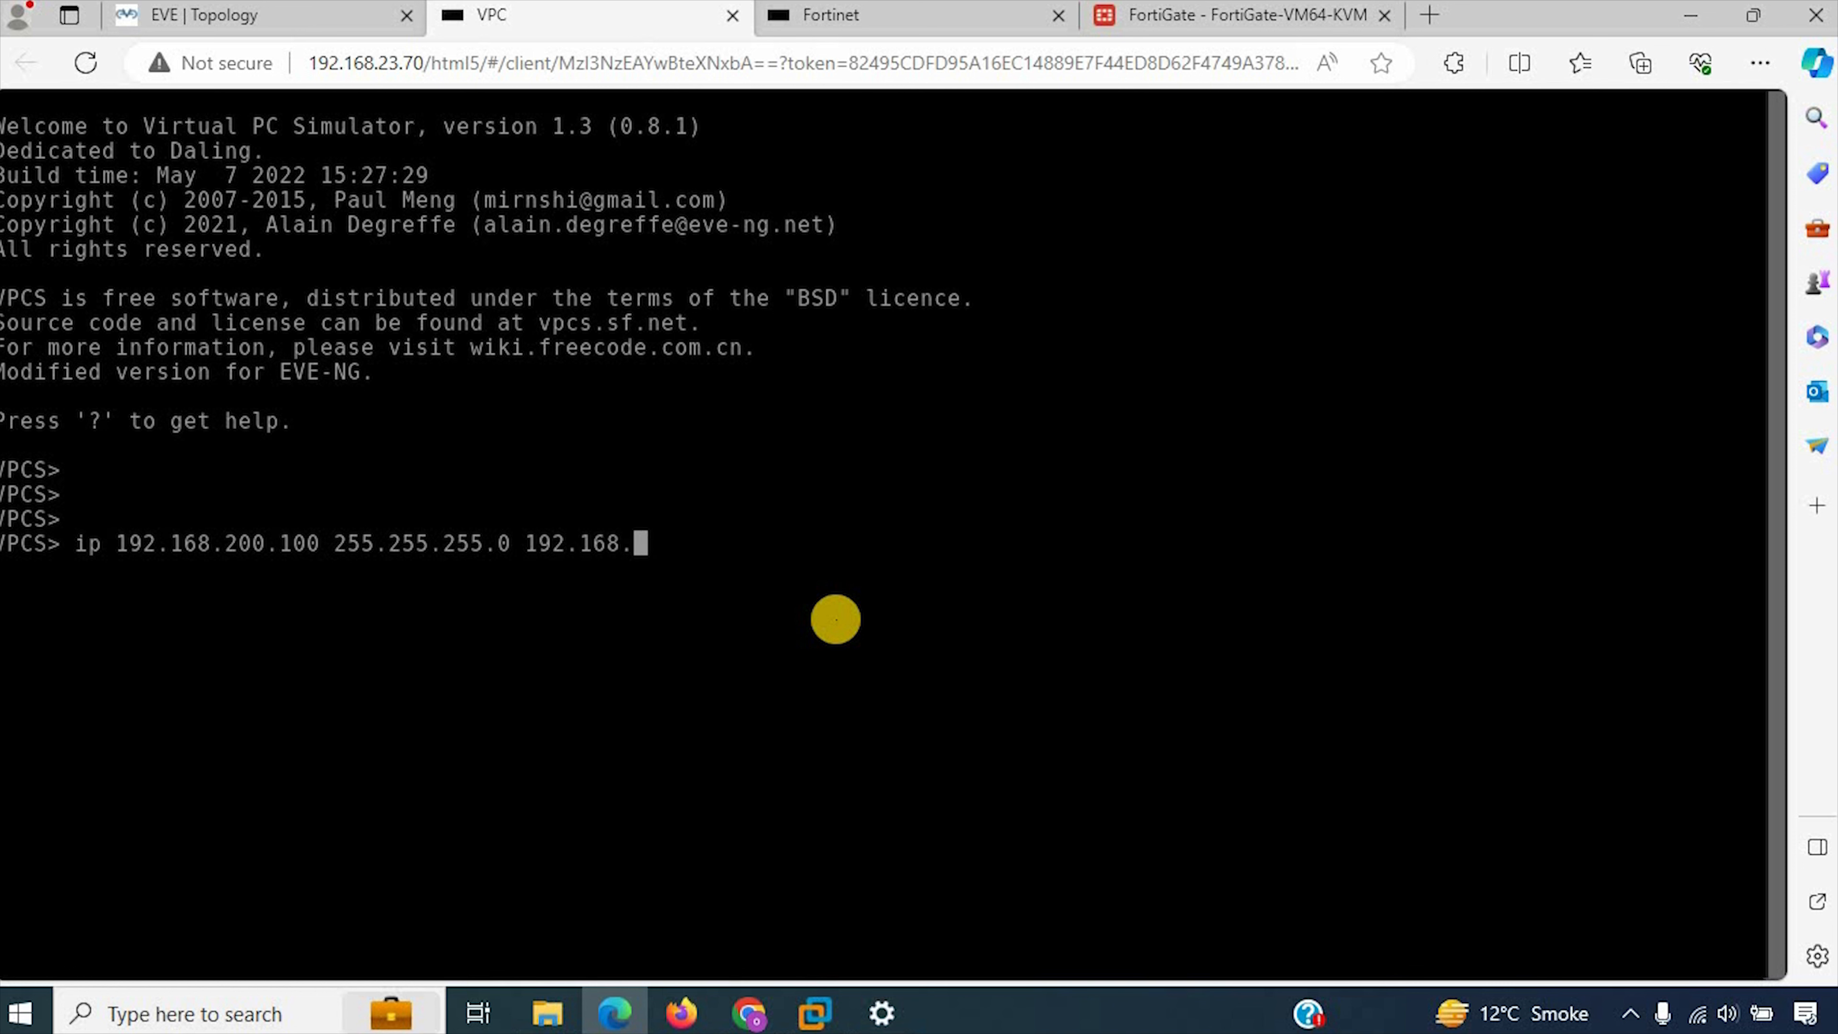
text(200.200)
key(Return)
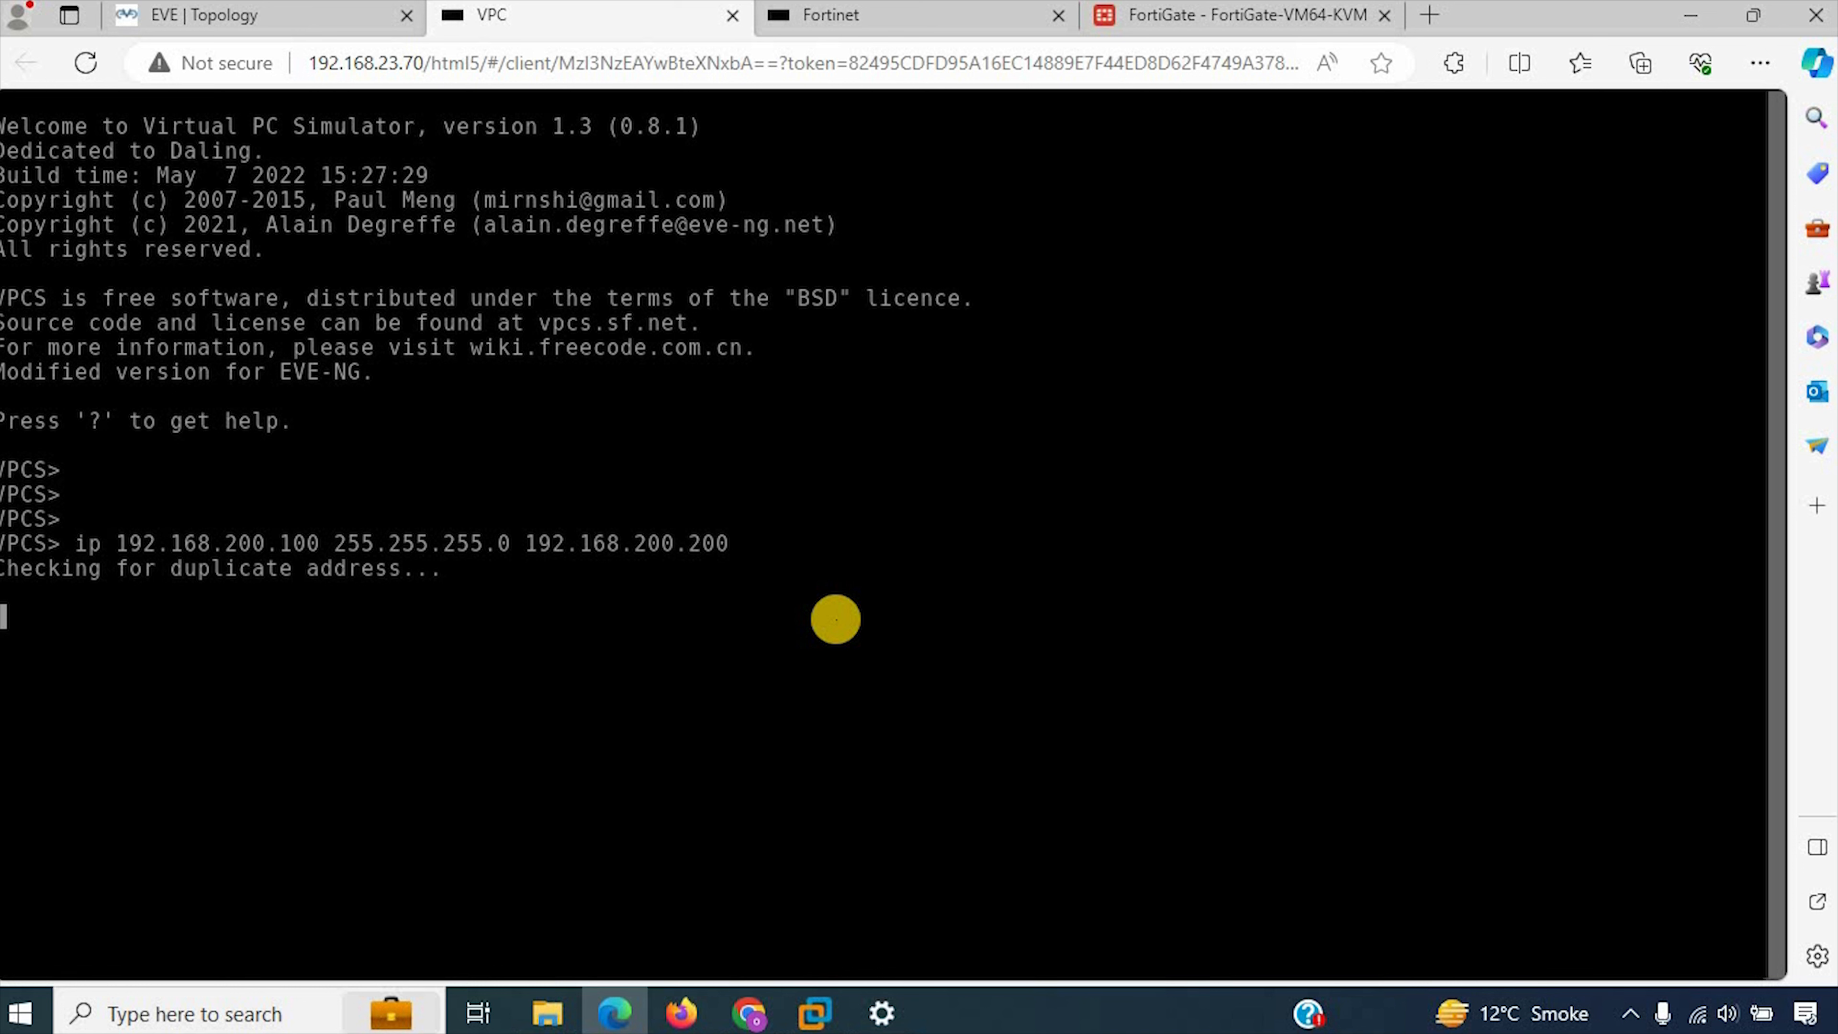
key(Return)
key(Return)
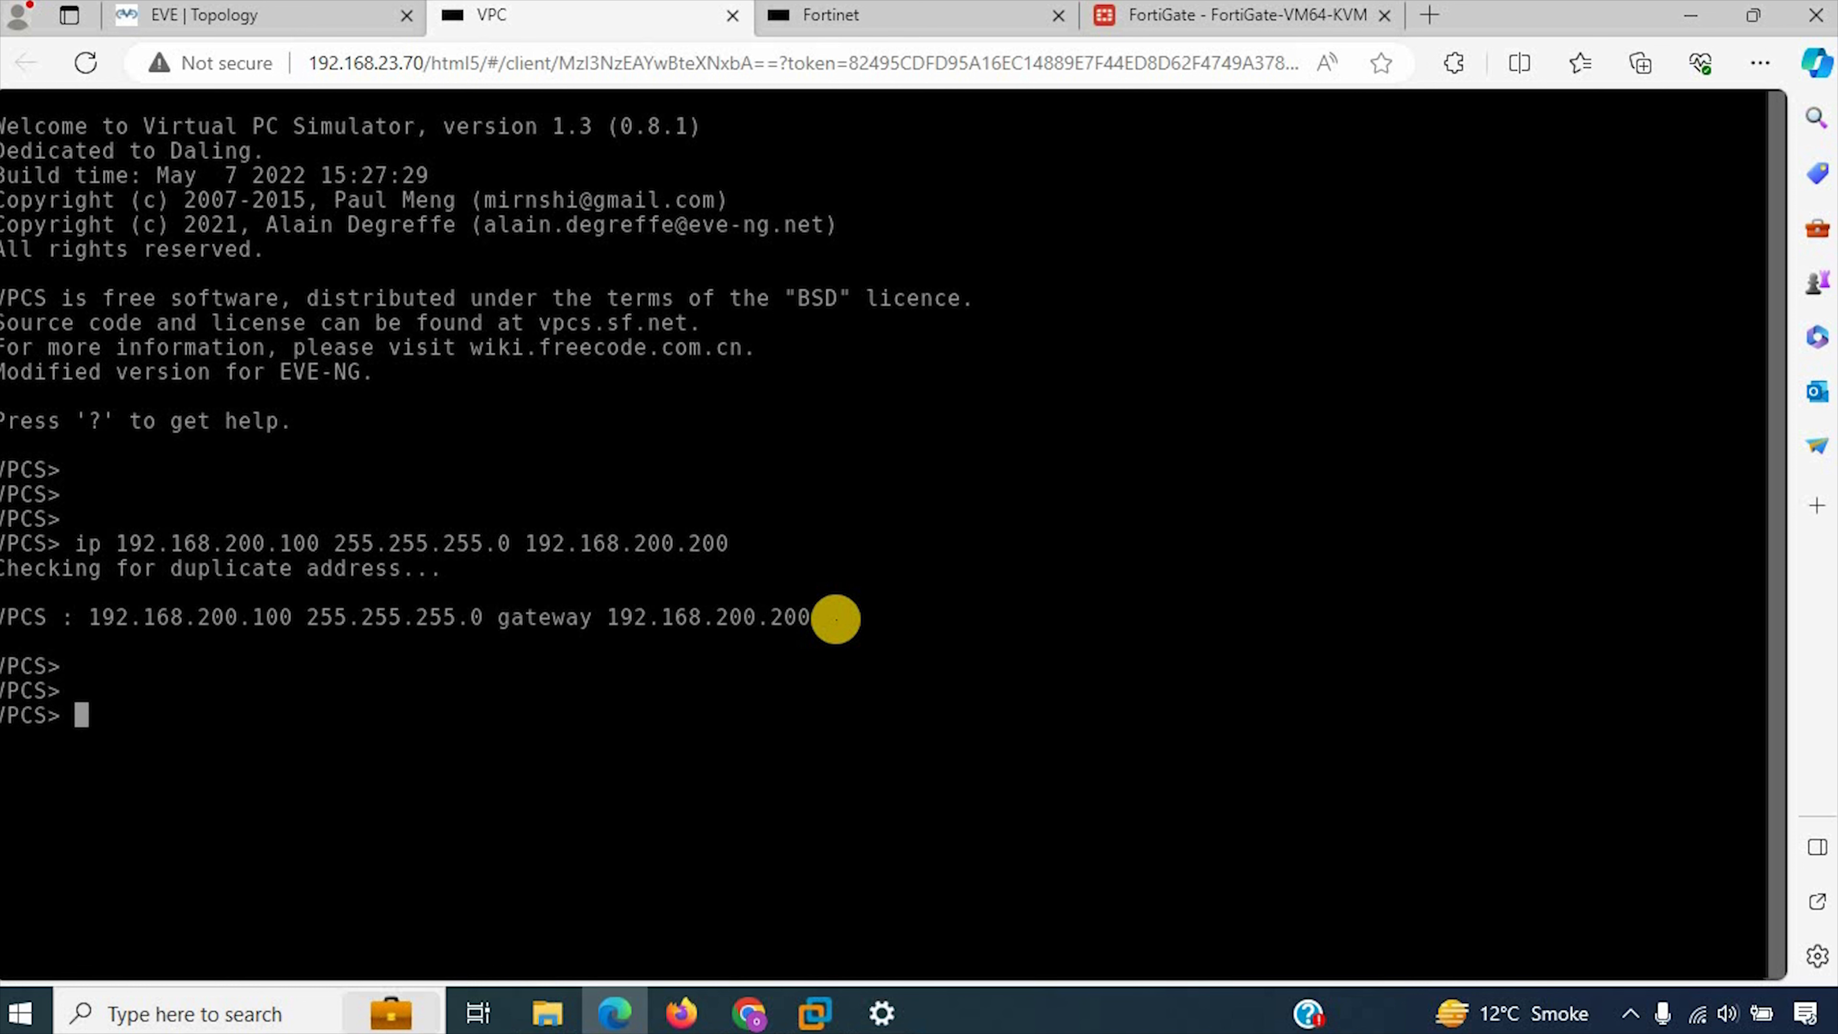
text(save)
key(Return)
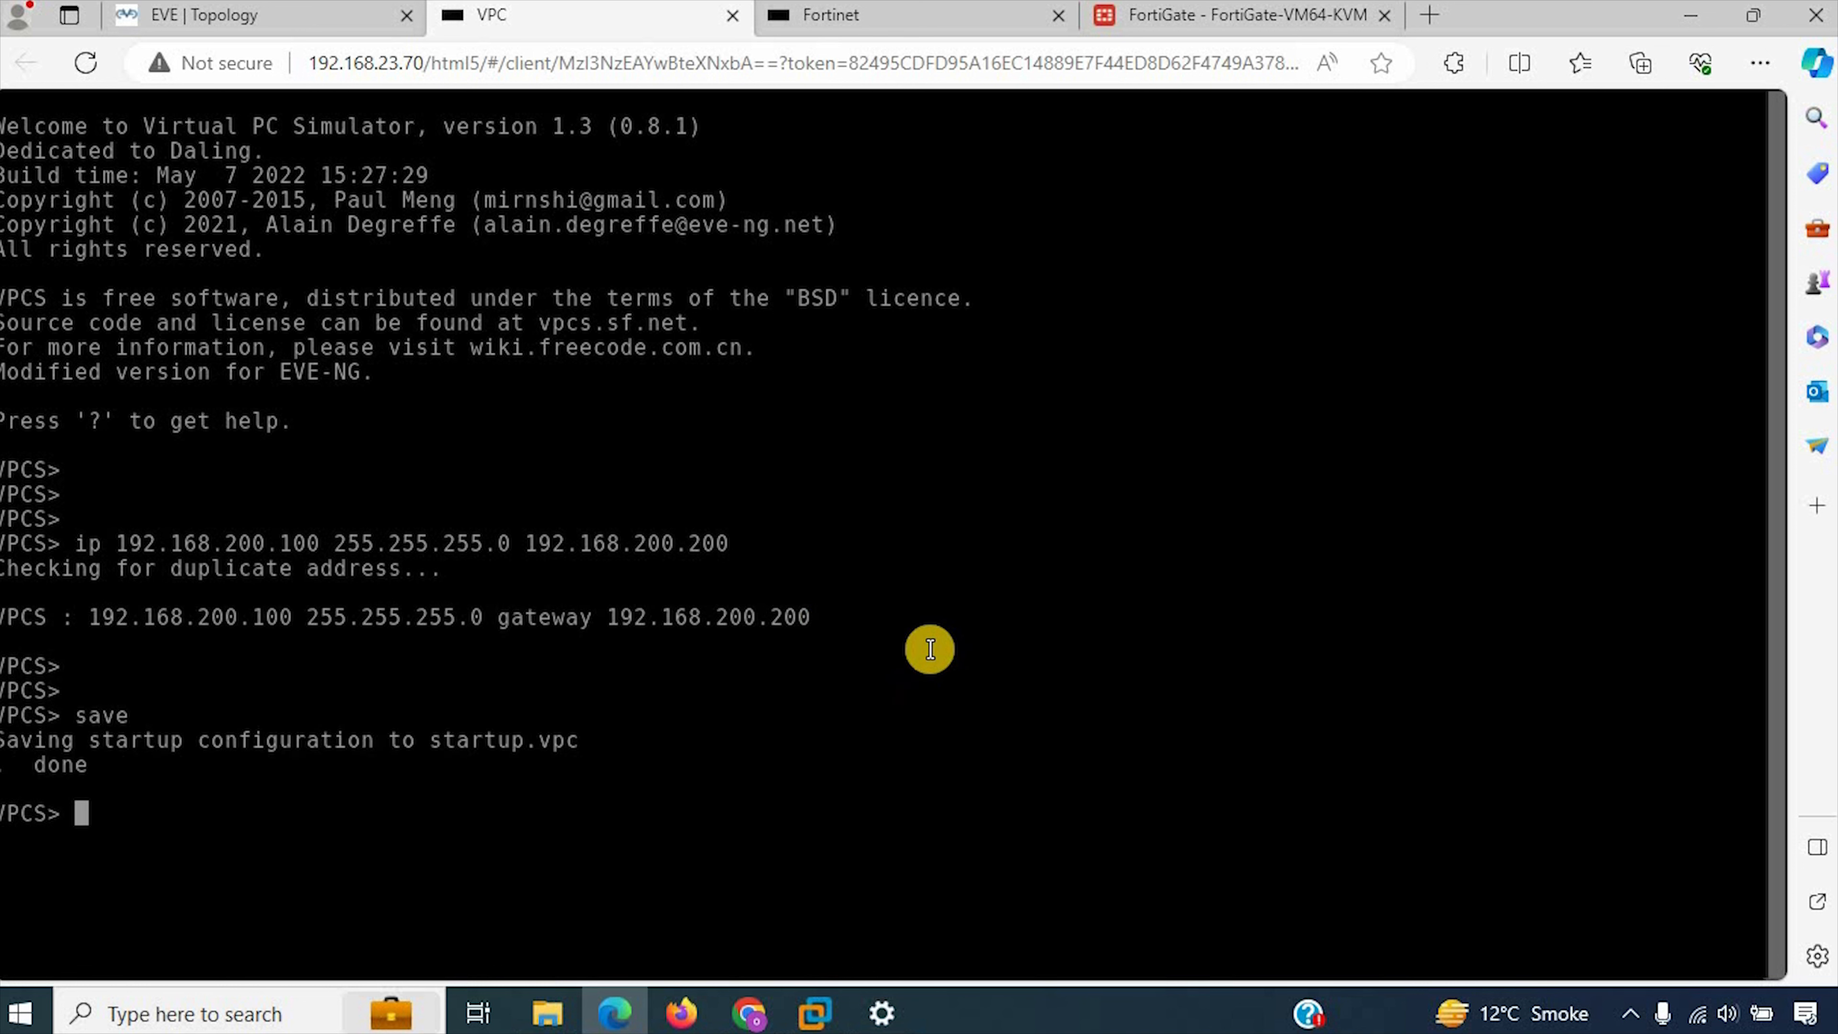
Step: Move the VPC node in the topology back beside its 192.168.200.100 label and review the port3 and port4 links
click(235, 9)
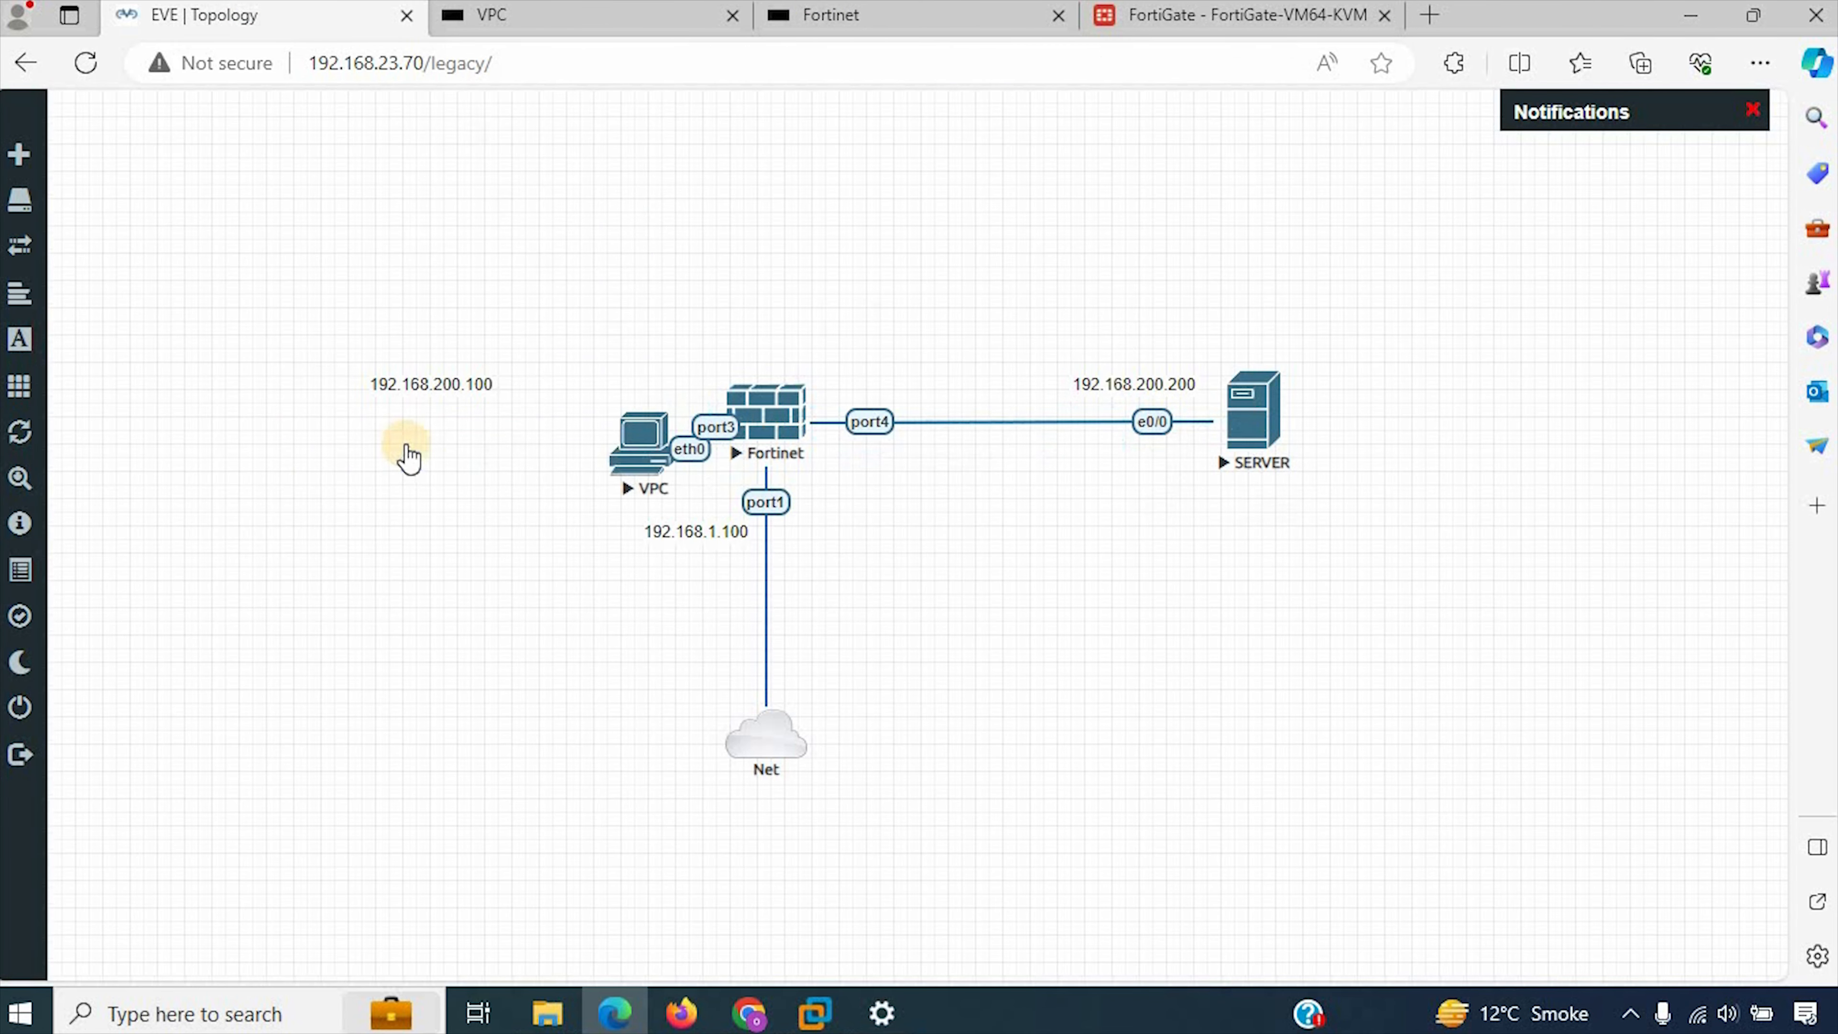
drag(408, 456, 298, 475)
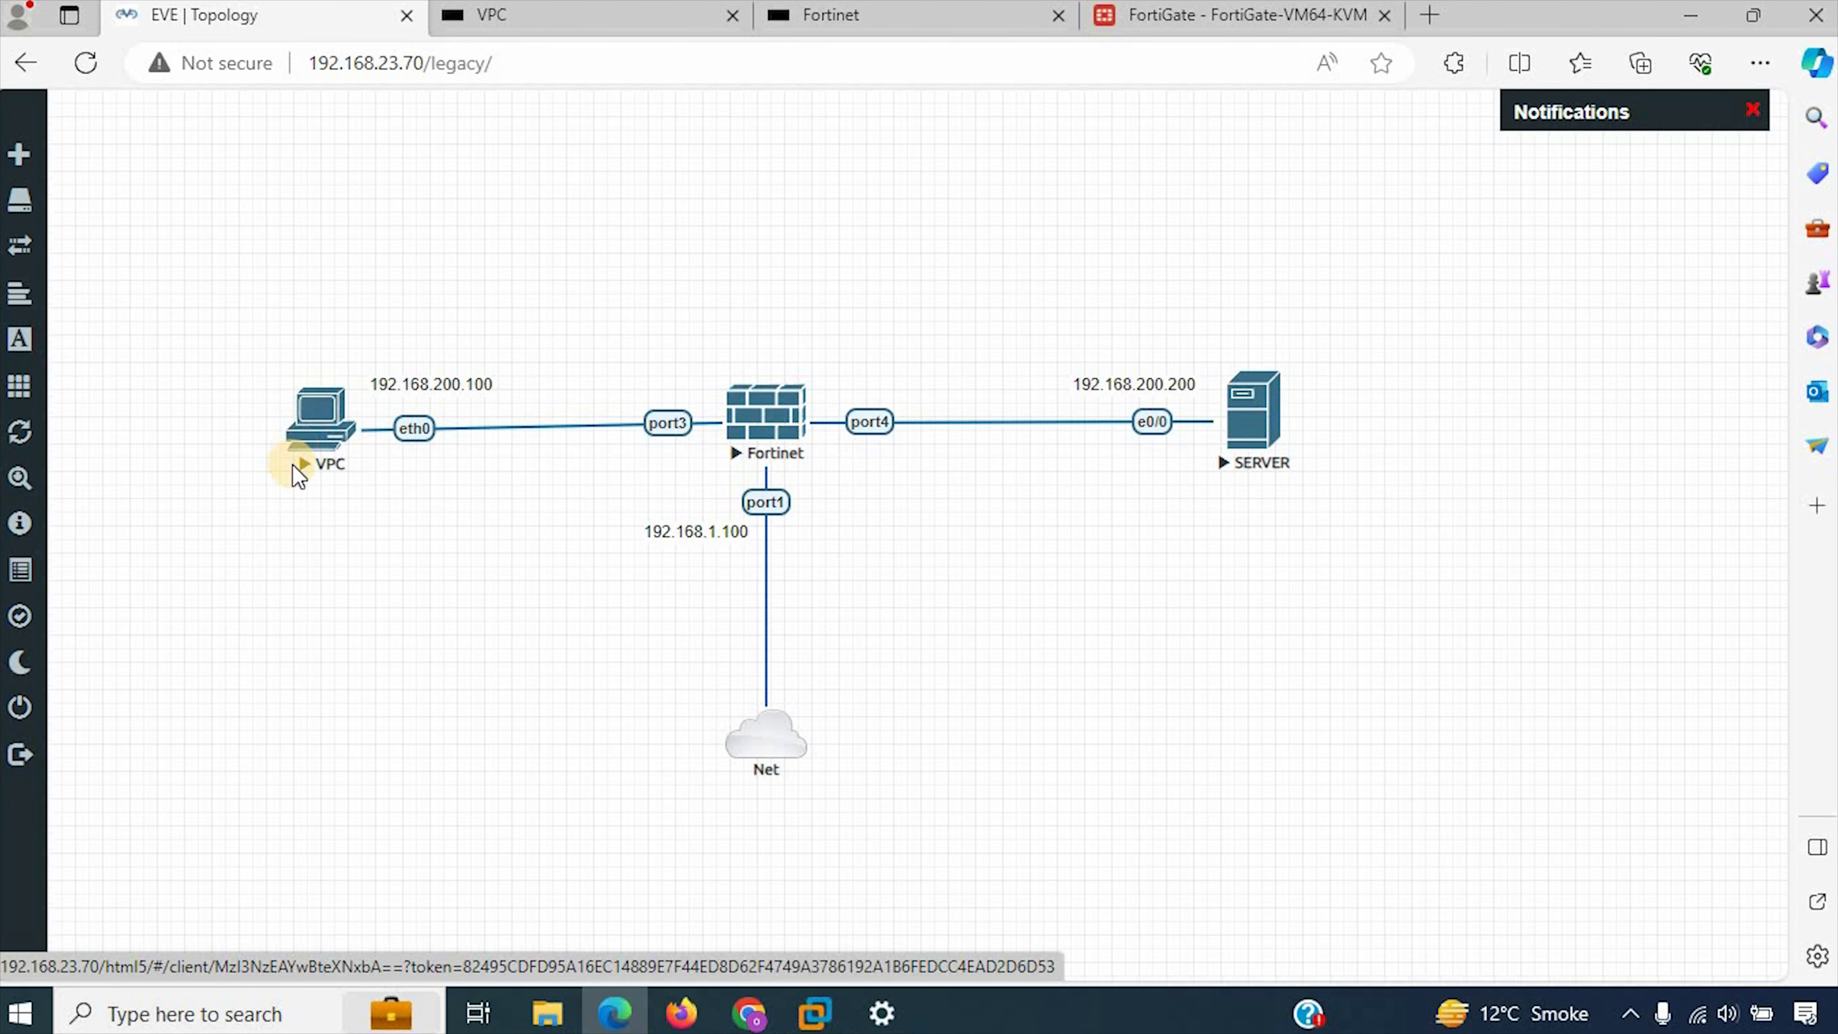
click(1224, 469)
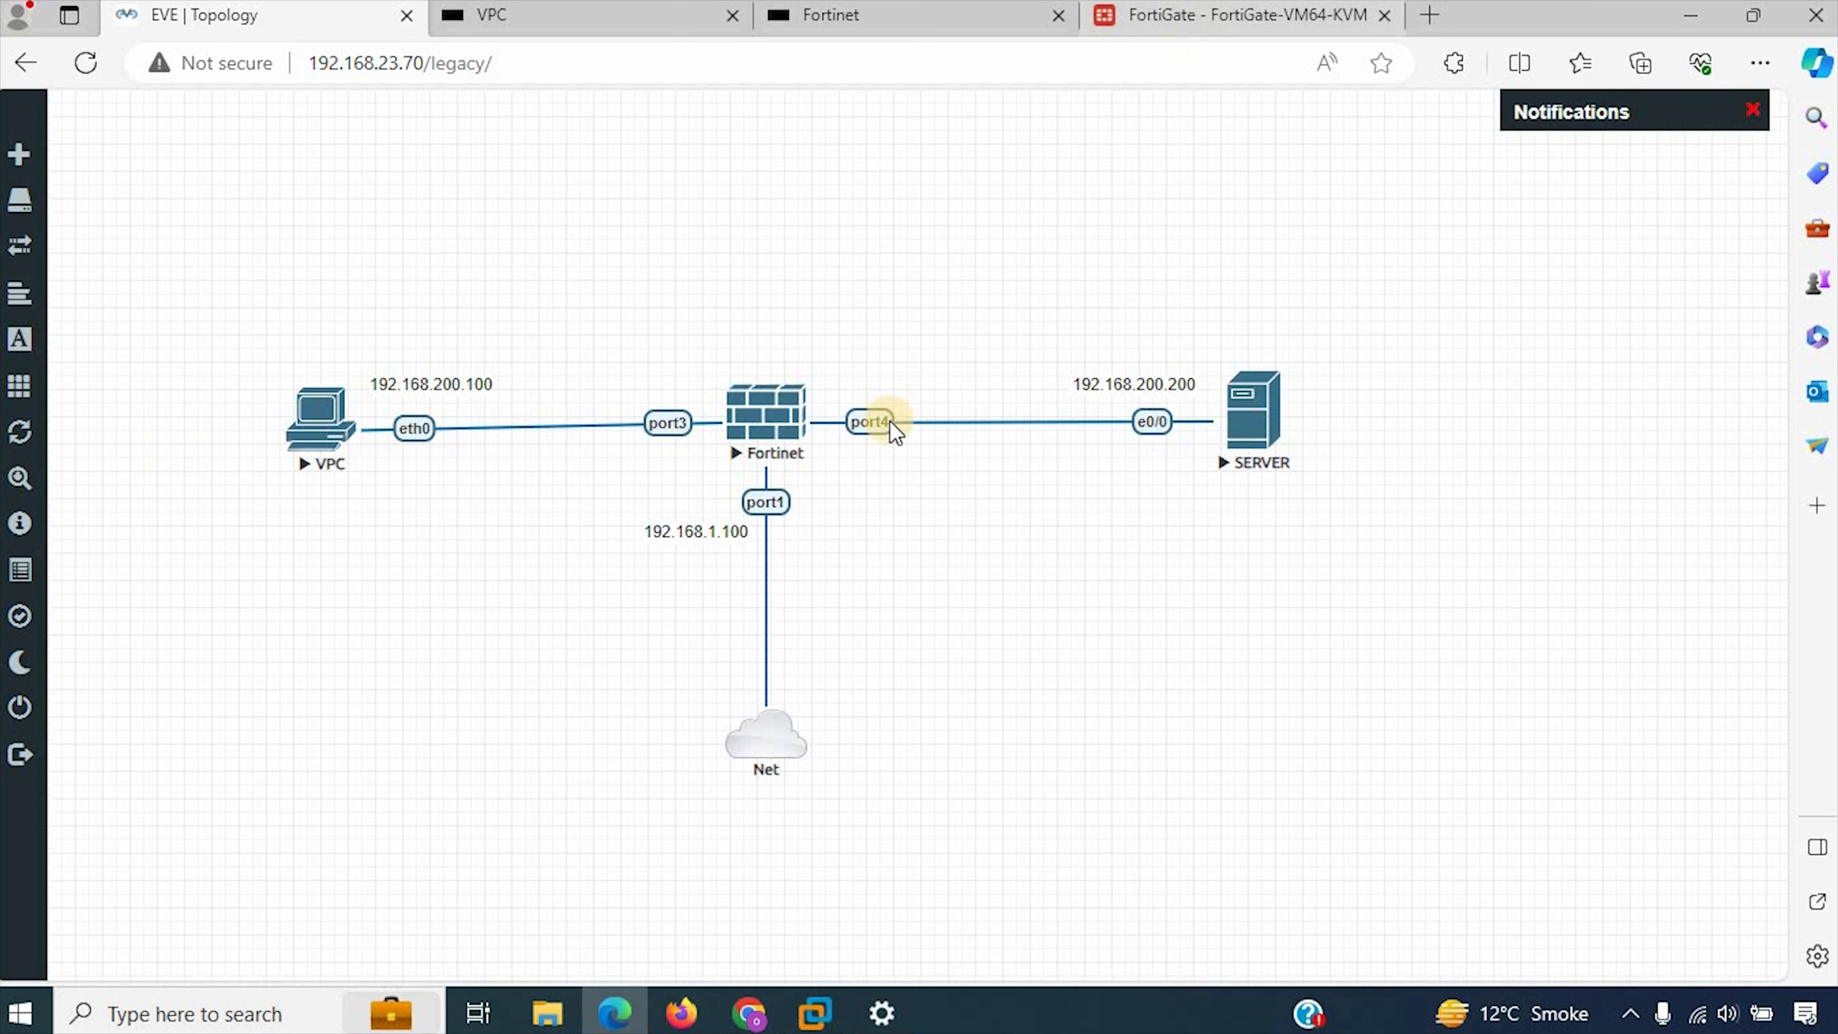
click(672, 427)
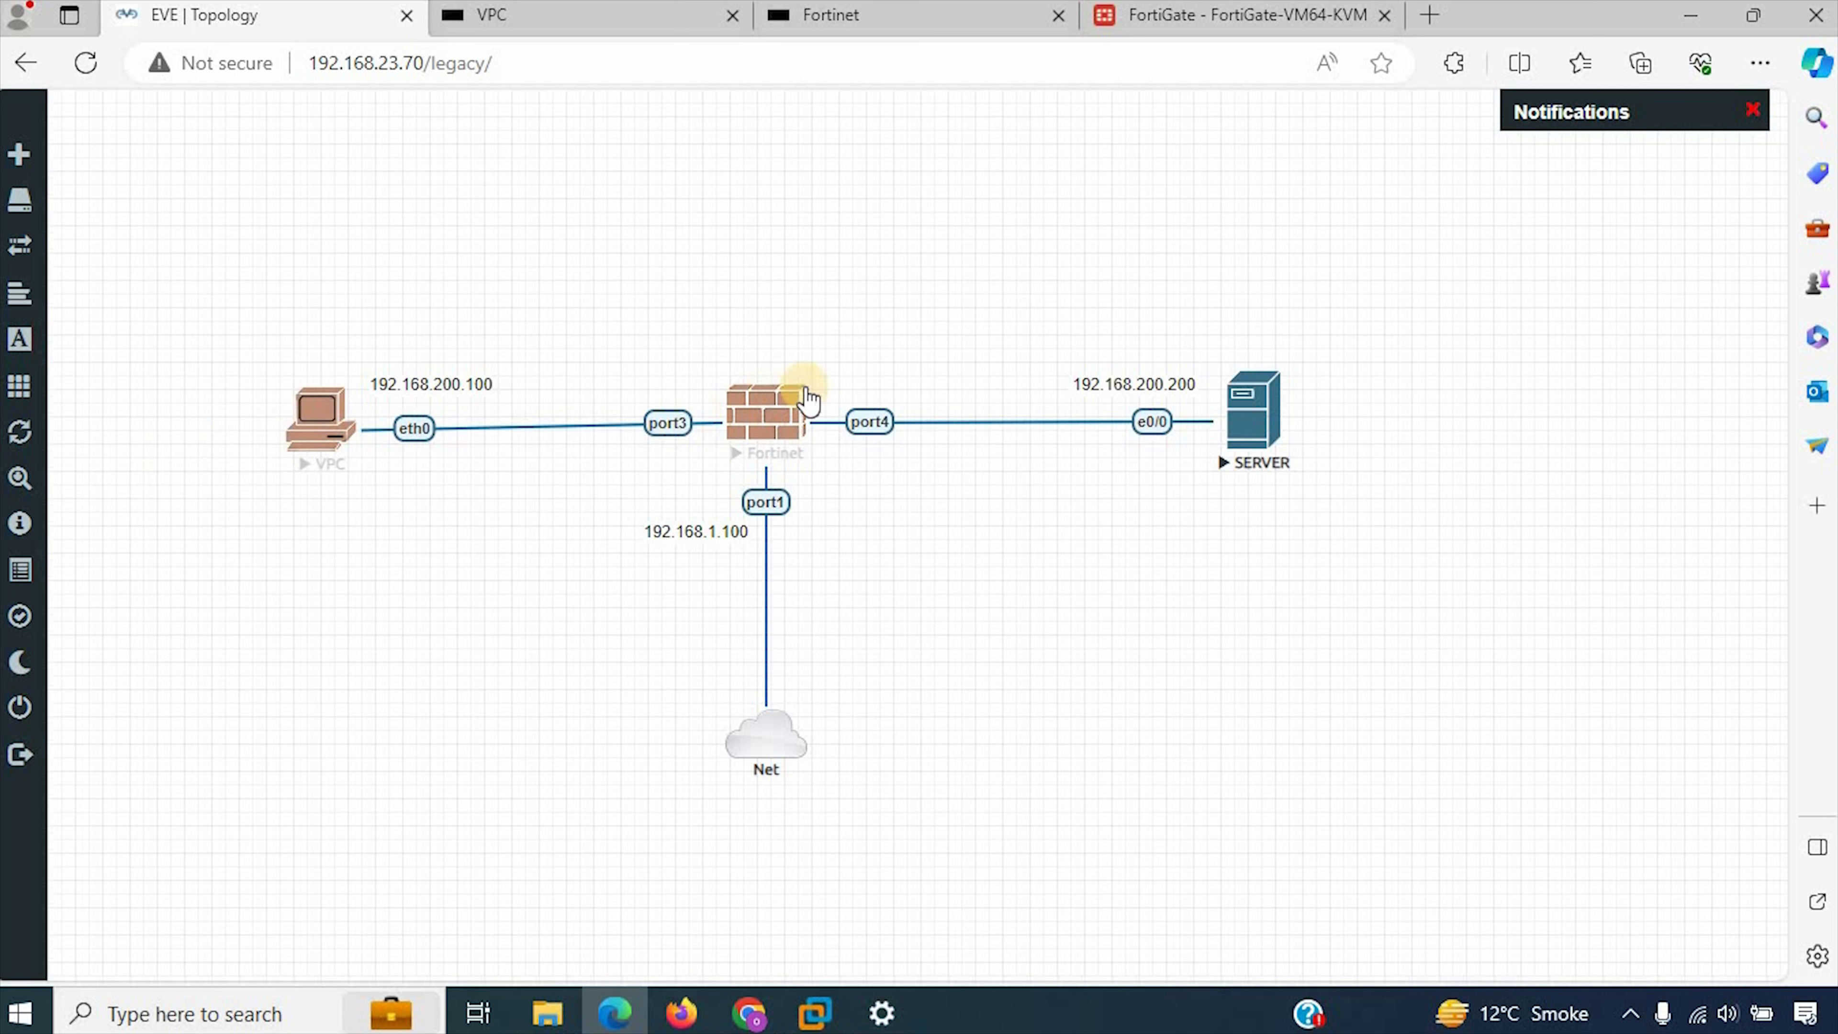
Step: Switch to the FortiGate web interface and open the list of network interfaces
click(1128, 15)
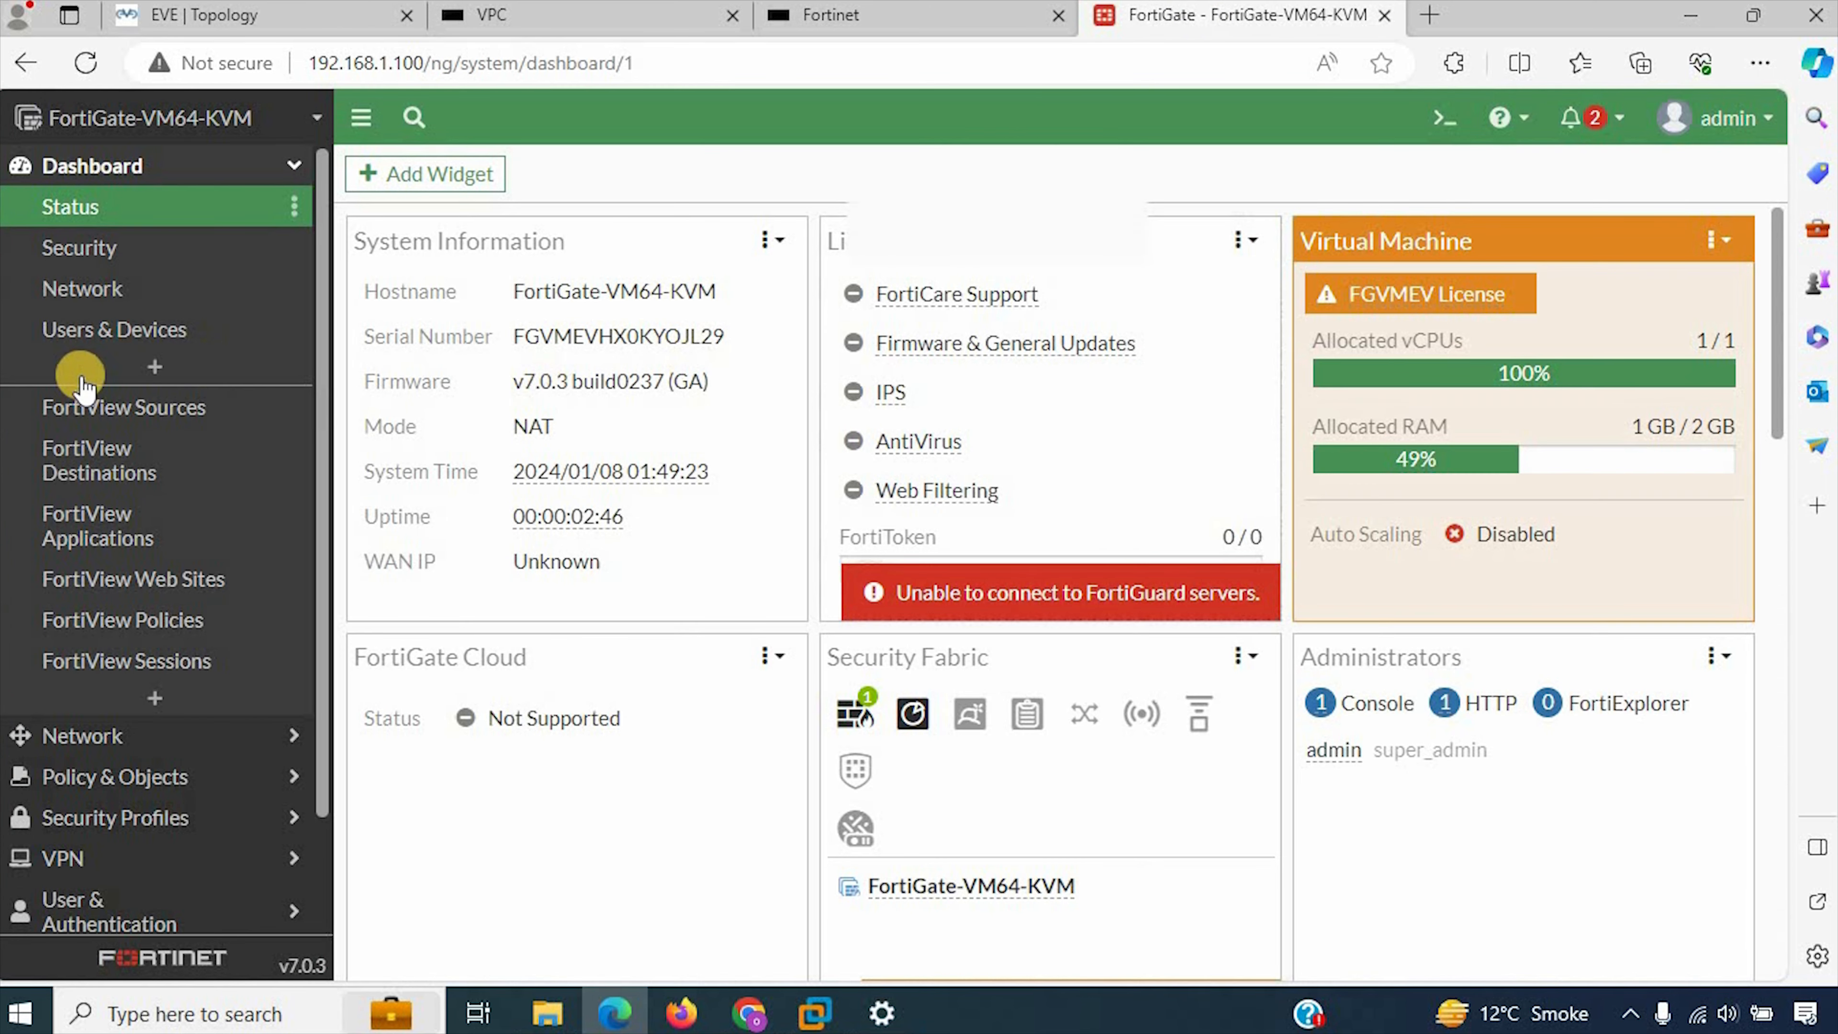
click(109, 734)
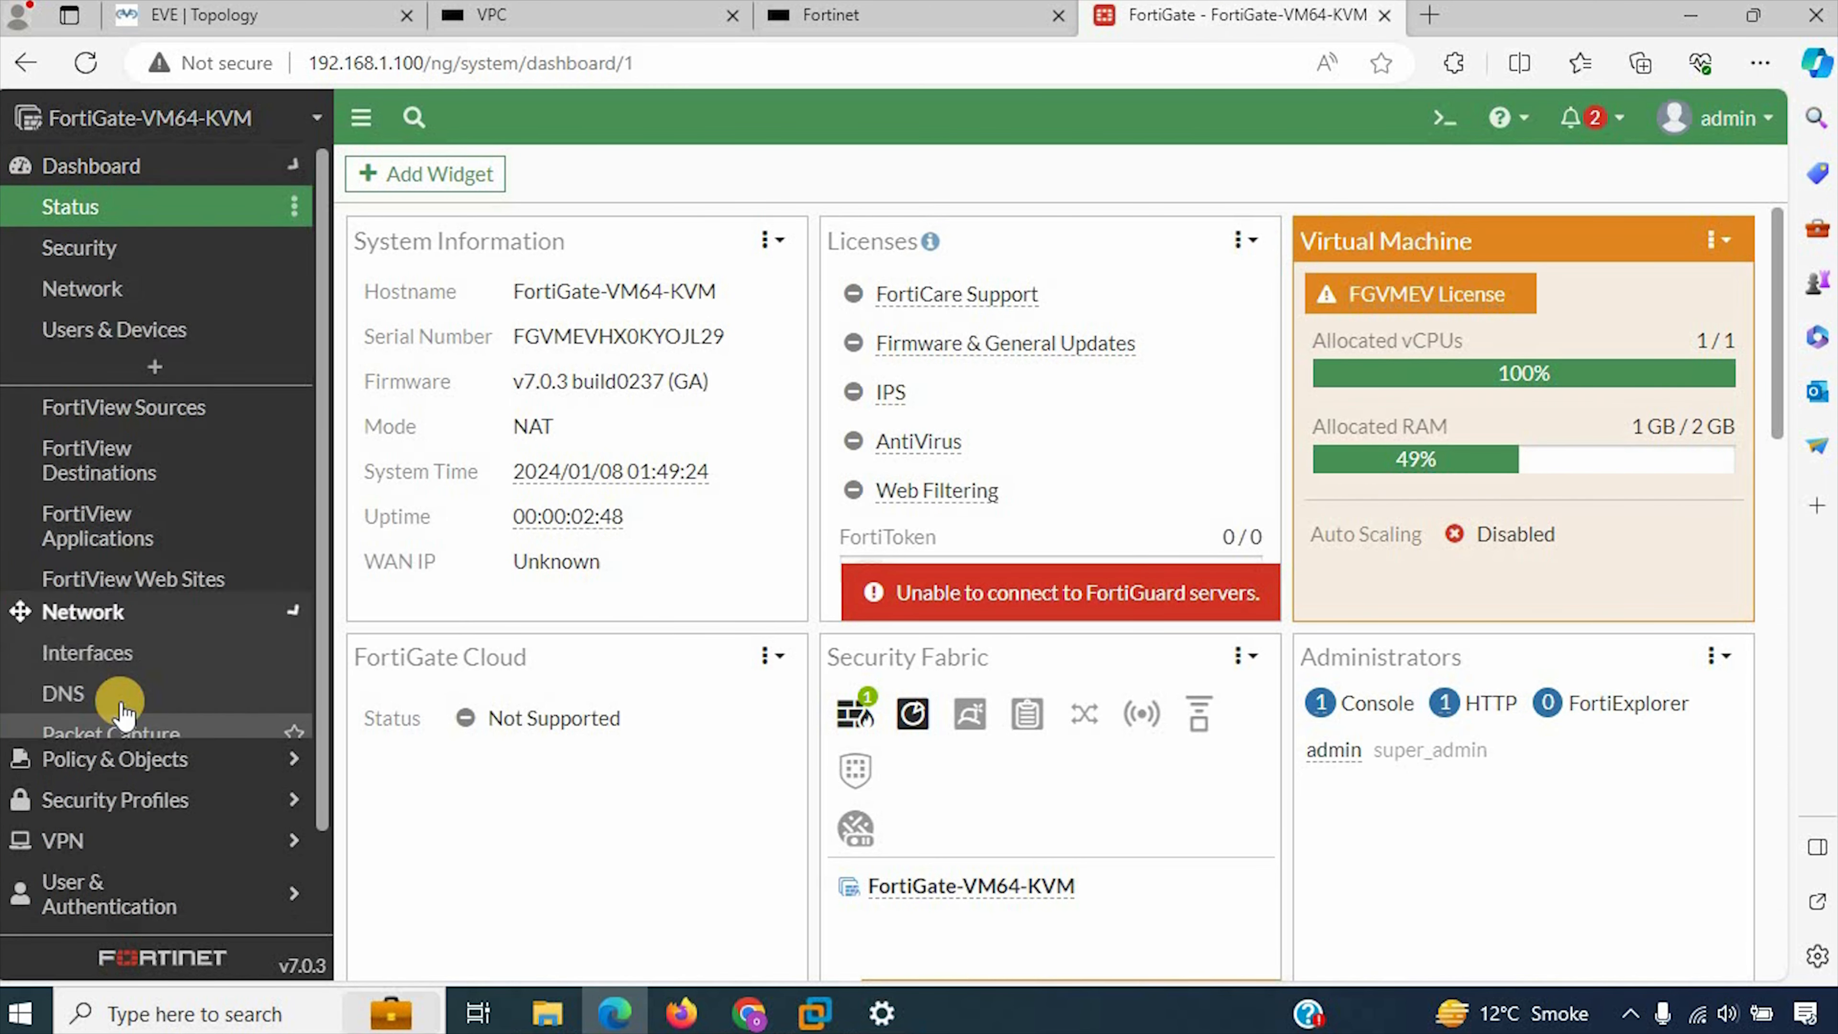
click(116, 244)
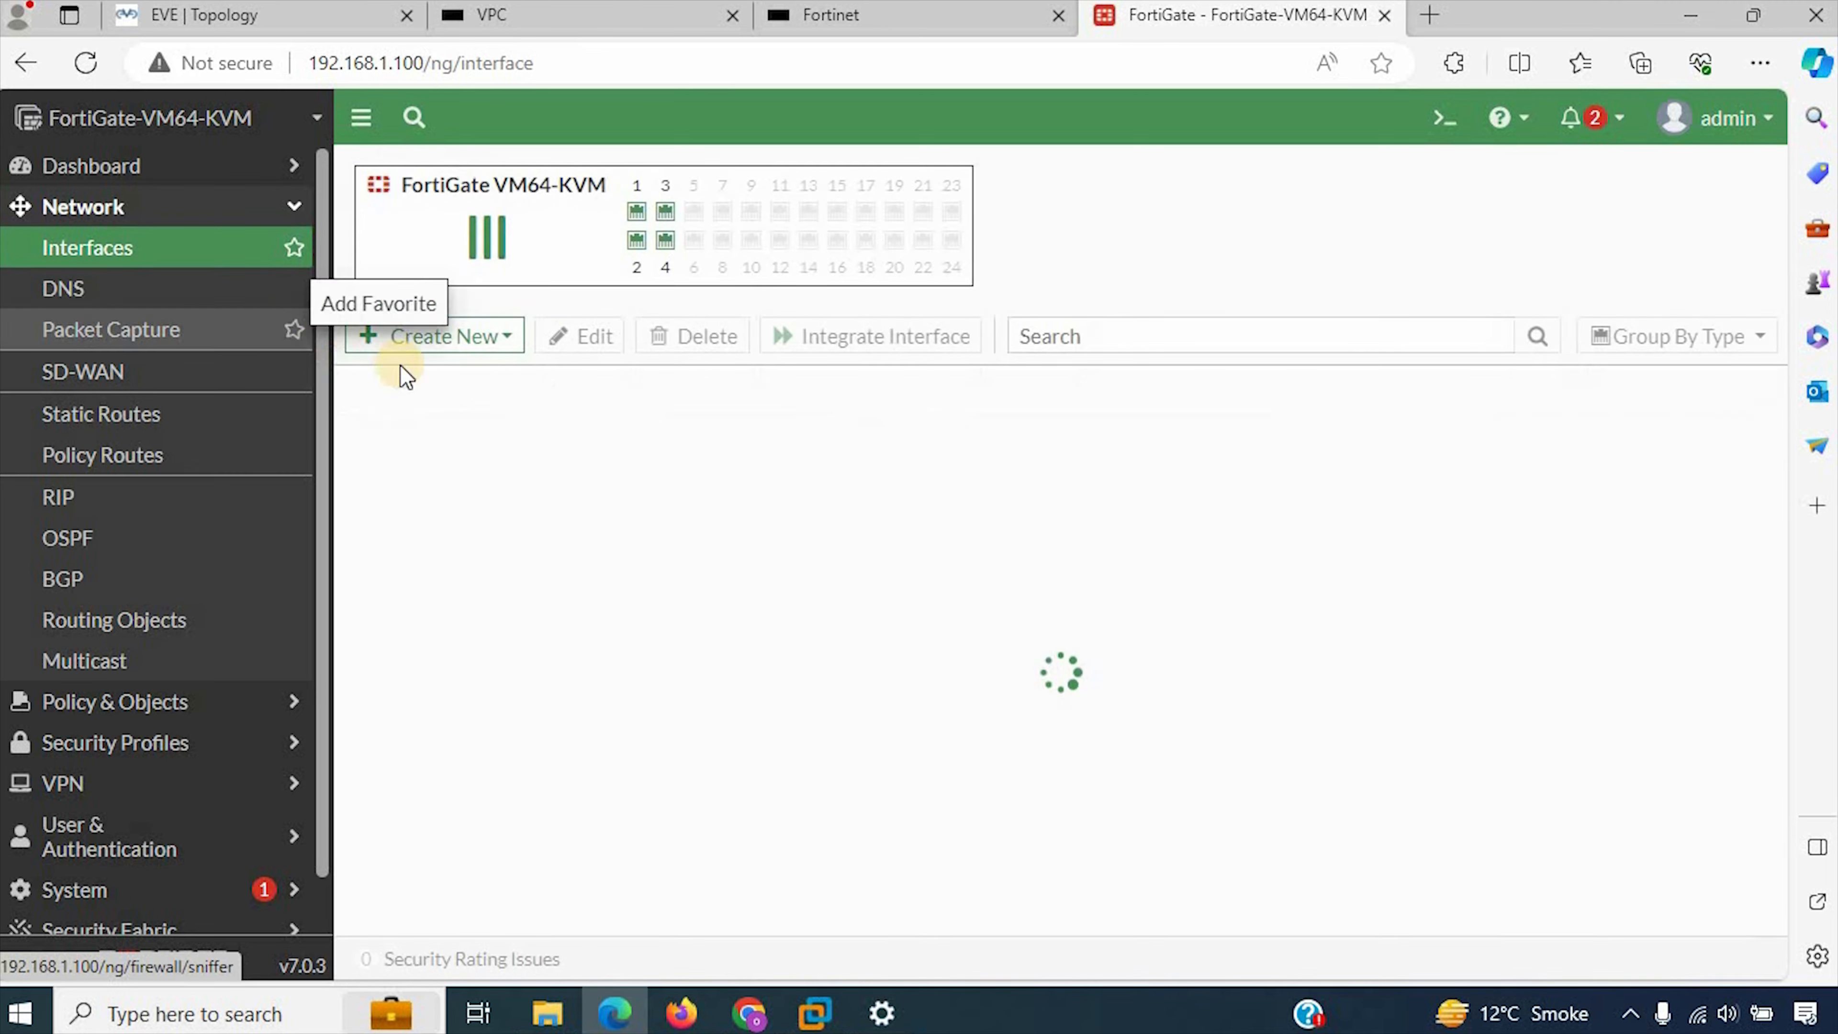
Step: Start a new virtual wire pair and name it Virtual-P
click(482, 337)
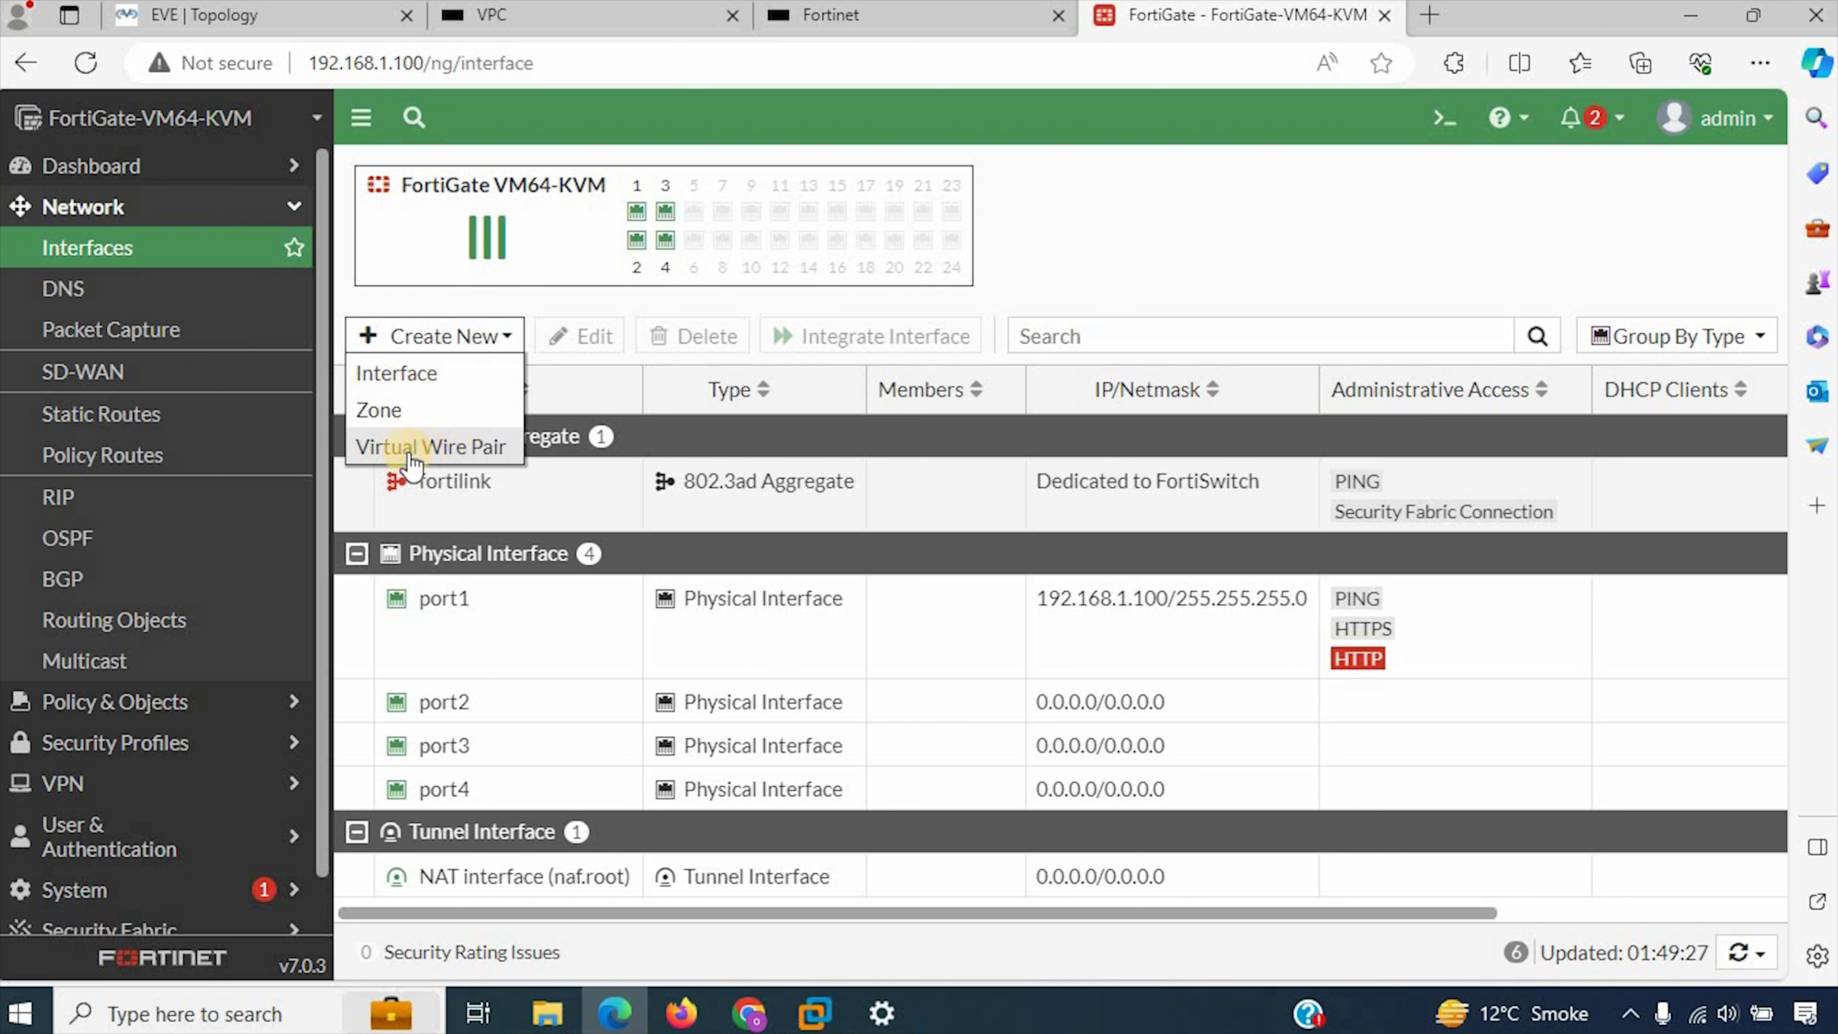
click(460, 448)
click(620, 217)
text(VIrtual-P)
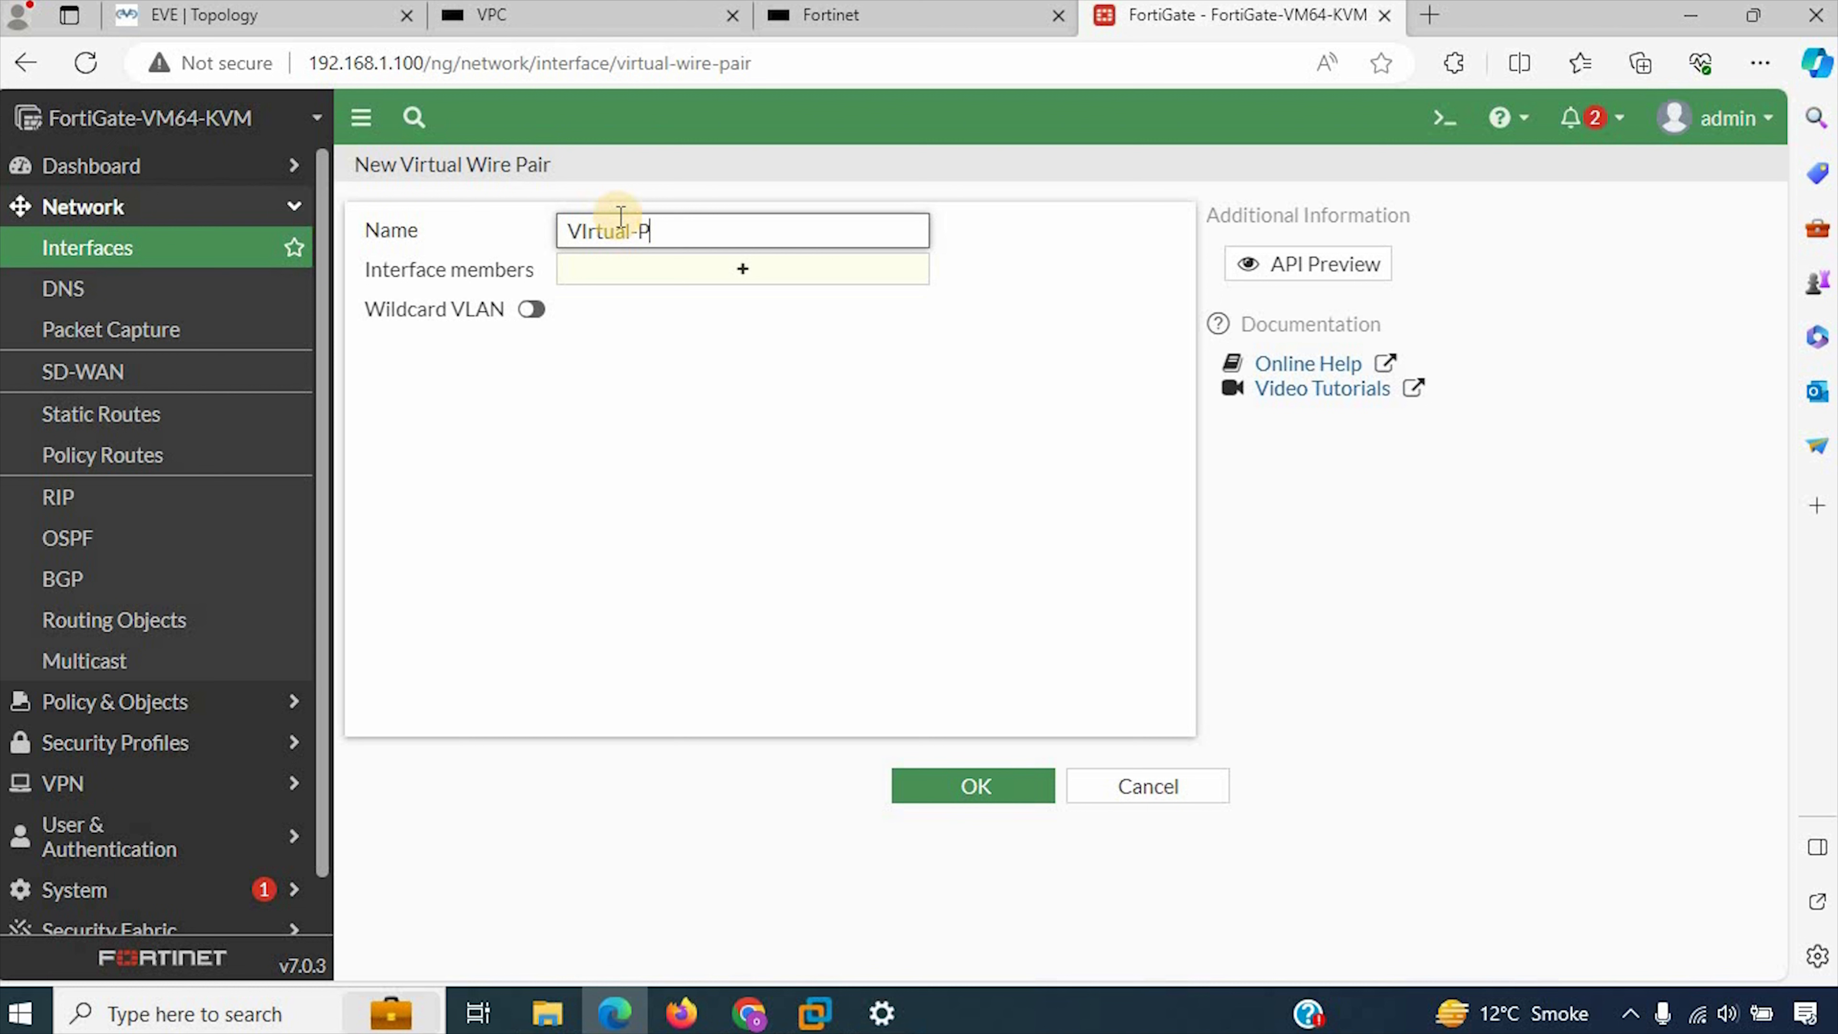
key(BackSpace)
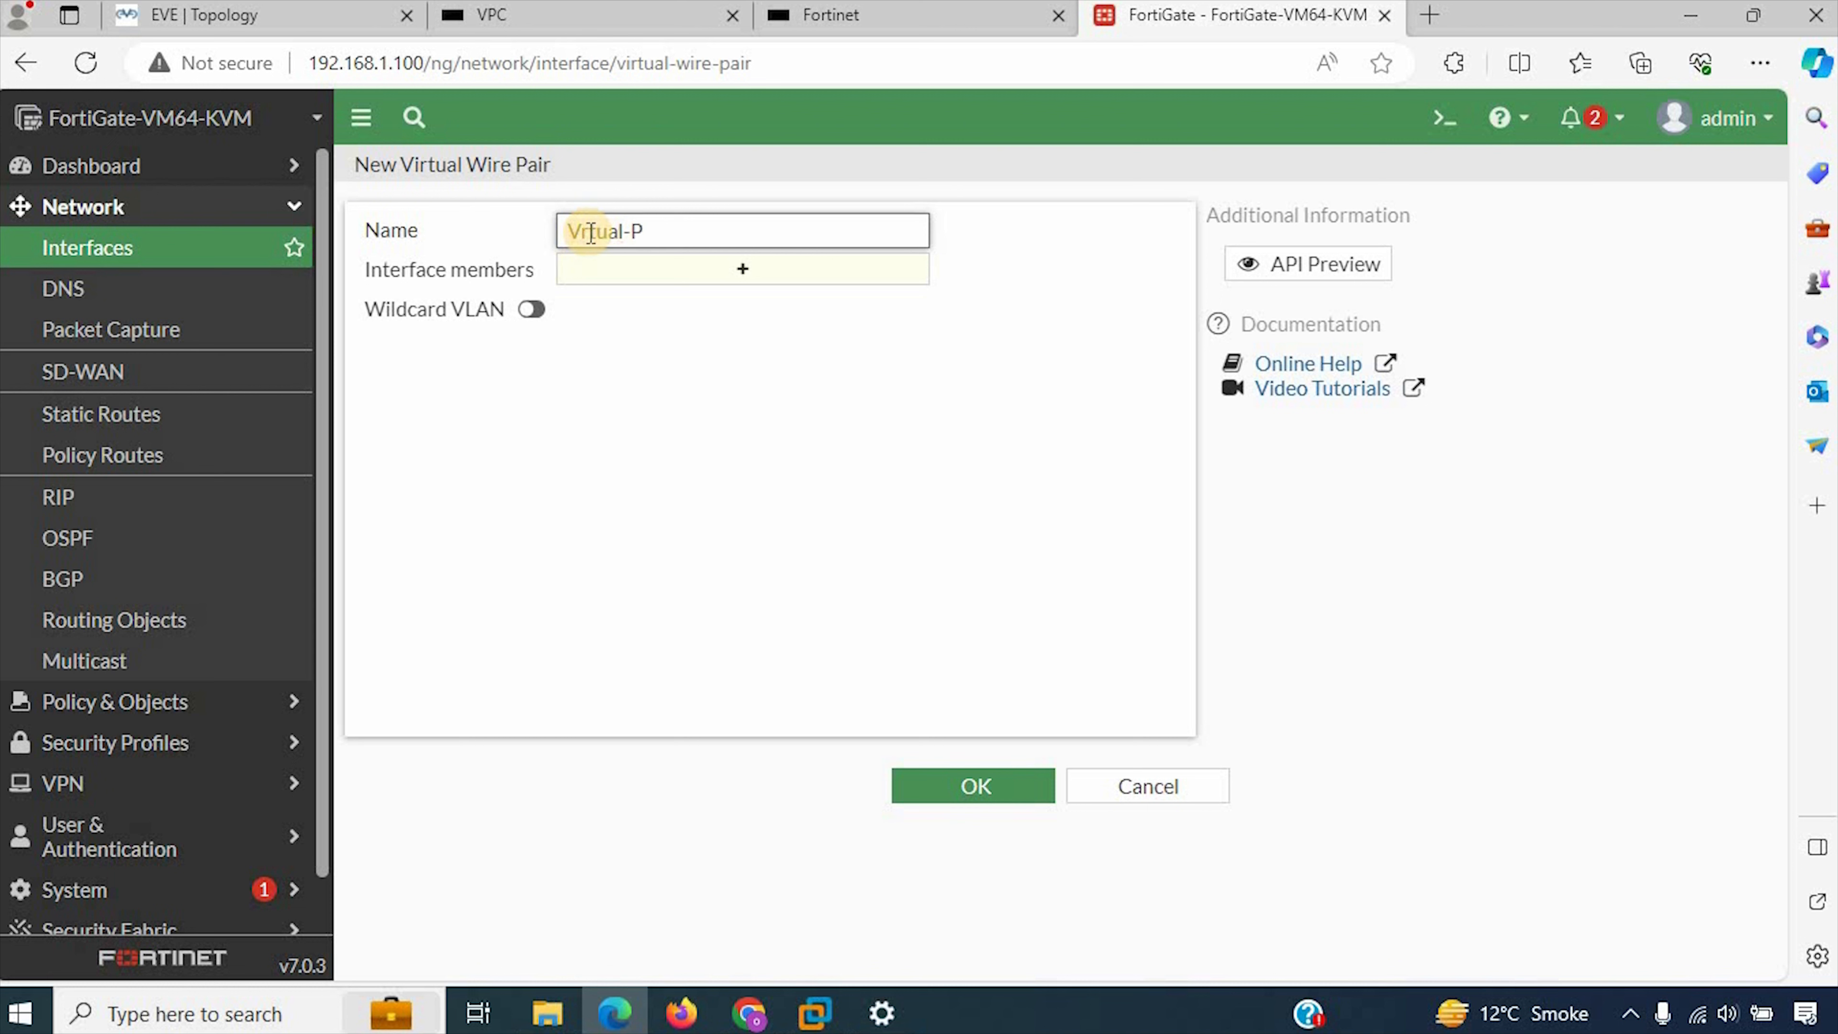
text(i)
Step: Add port3 and port4 as the pair's interface members and check them against the EVE-NG topology
click(674, 285)
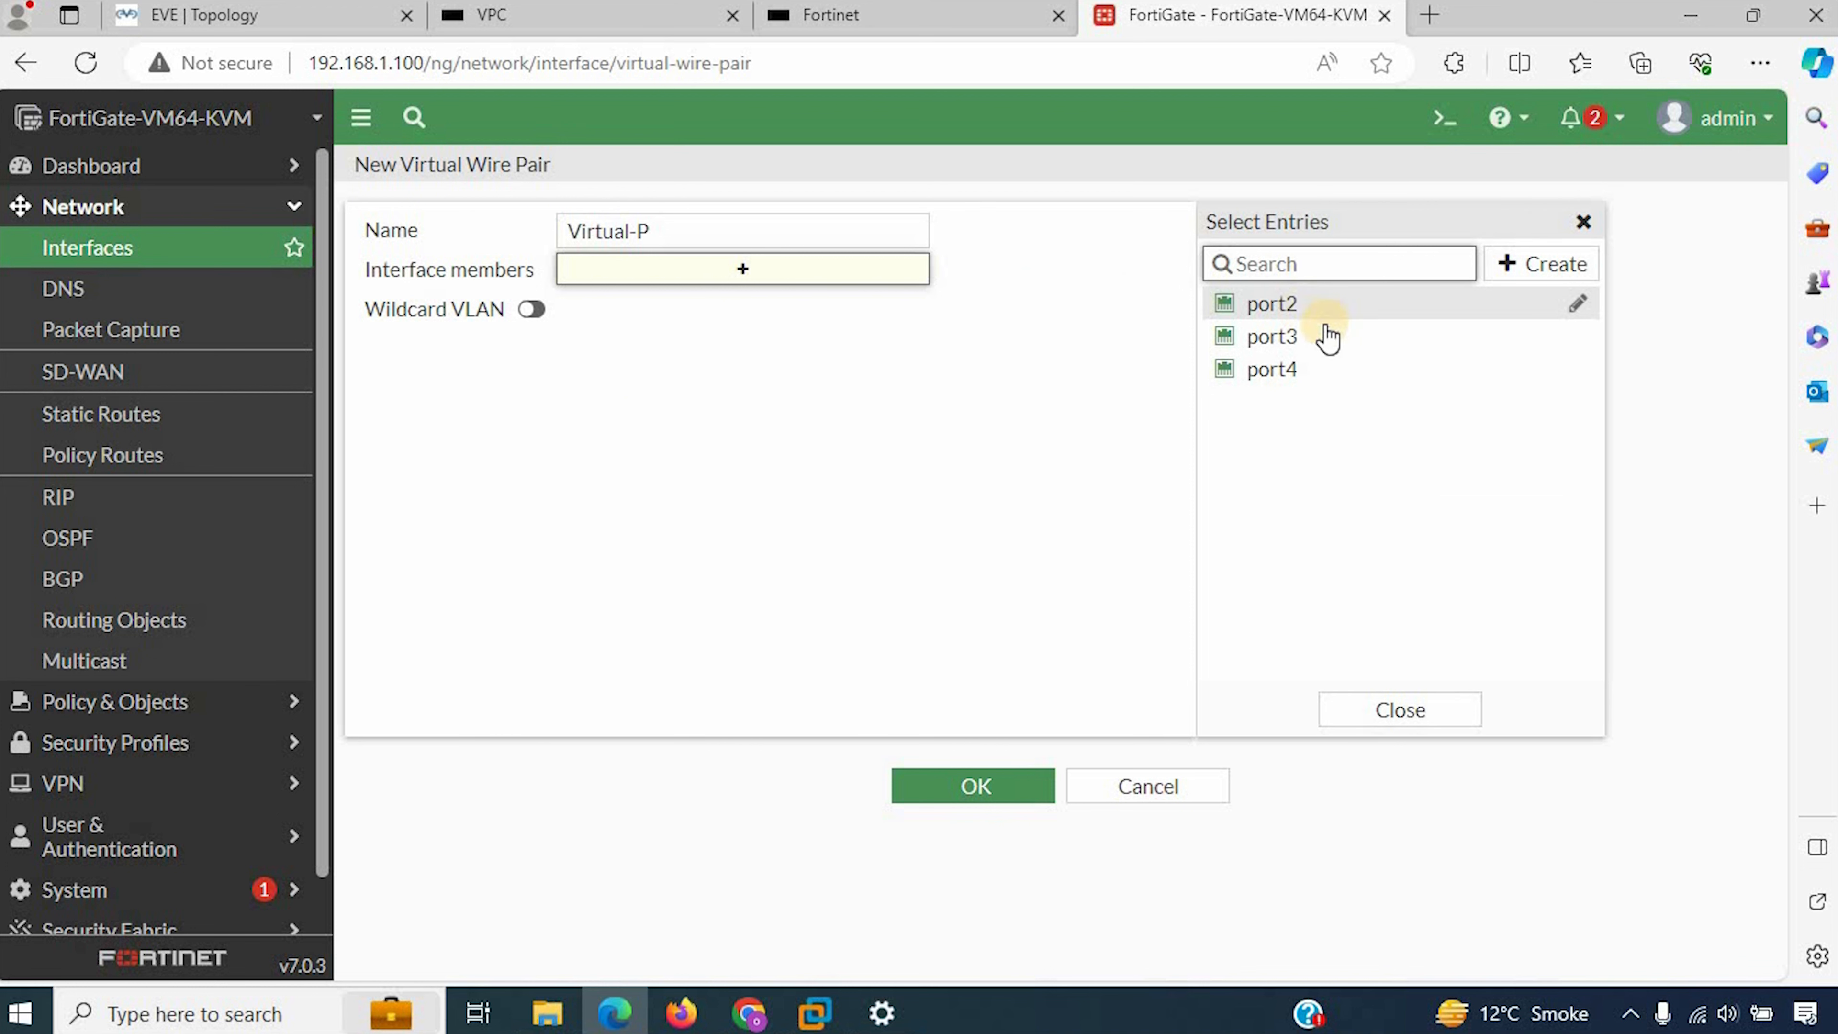
click(1306, 342)
click(1297, 370)
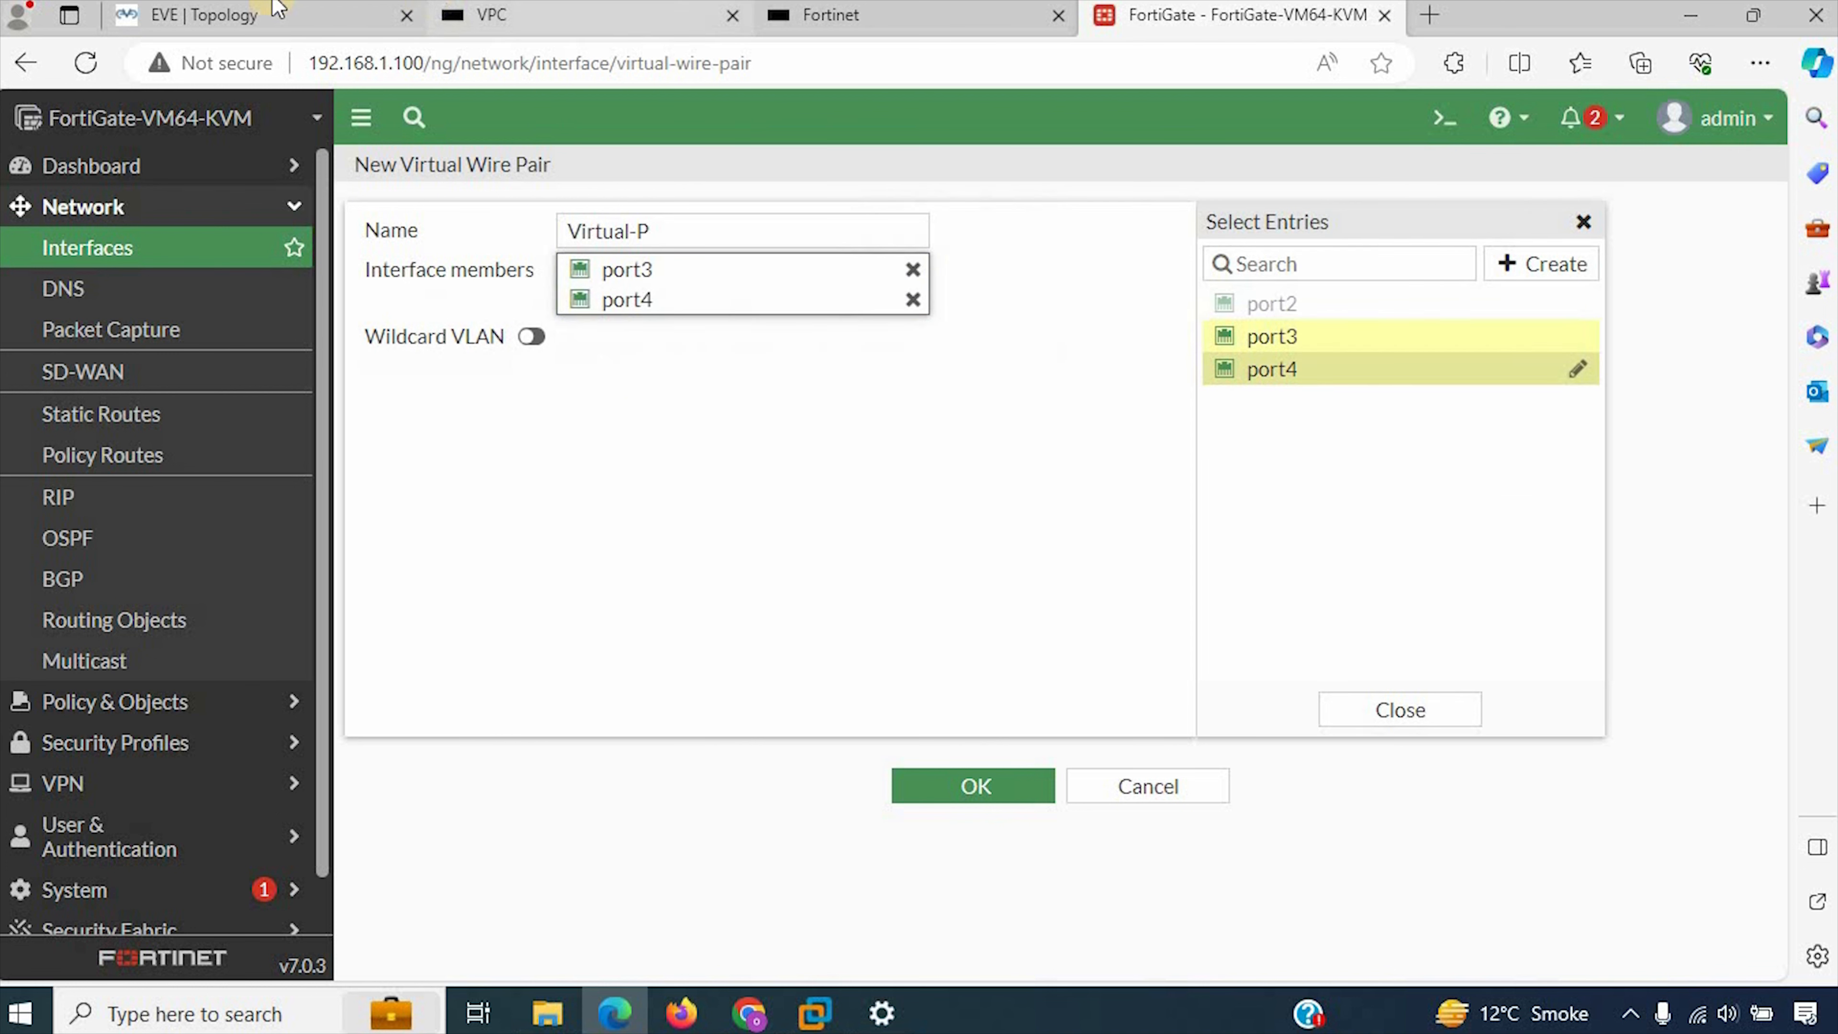
click(275, 15)
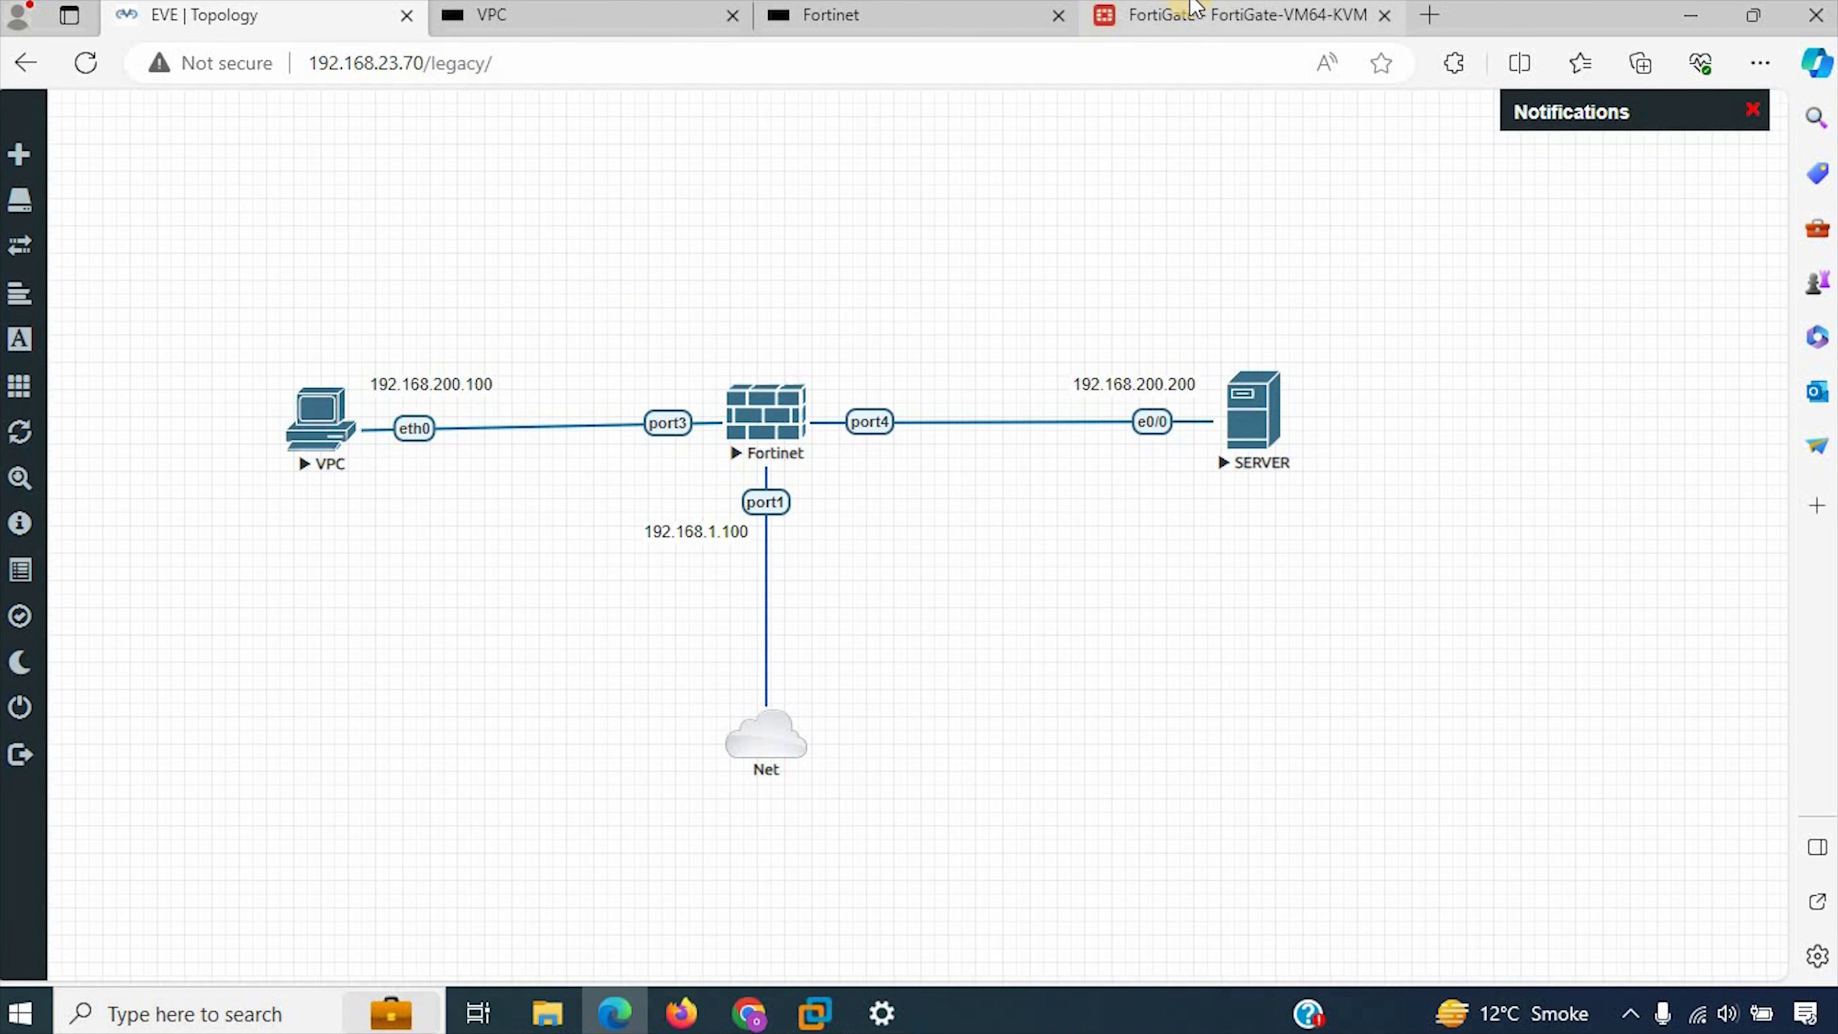
click(1179, 13)
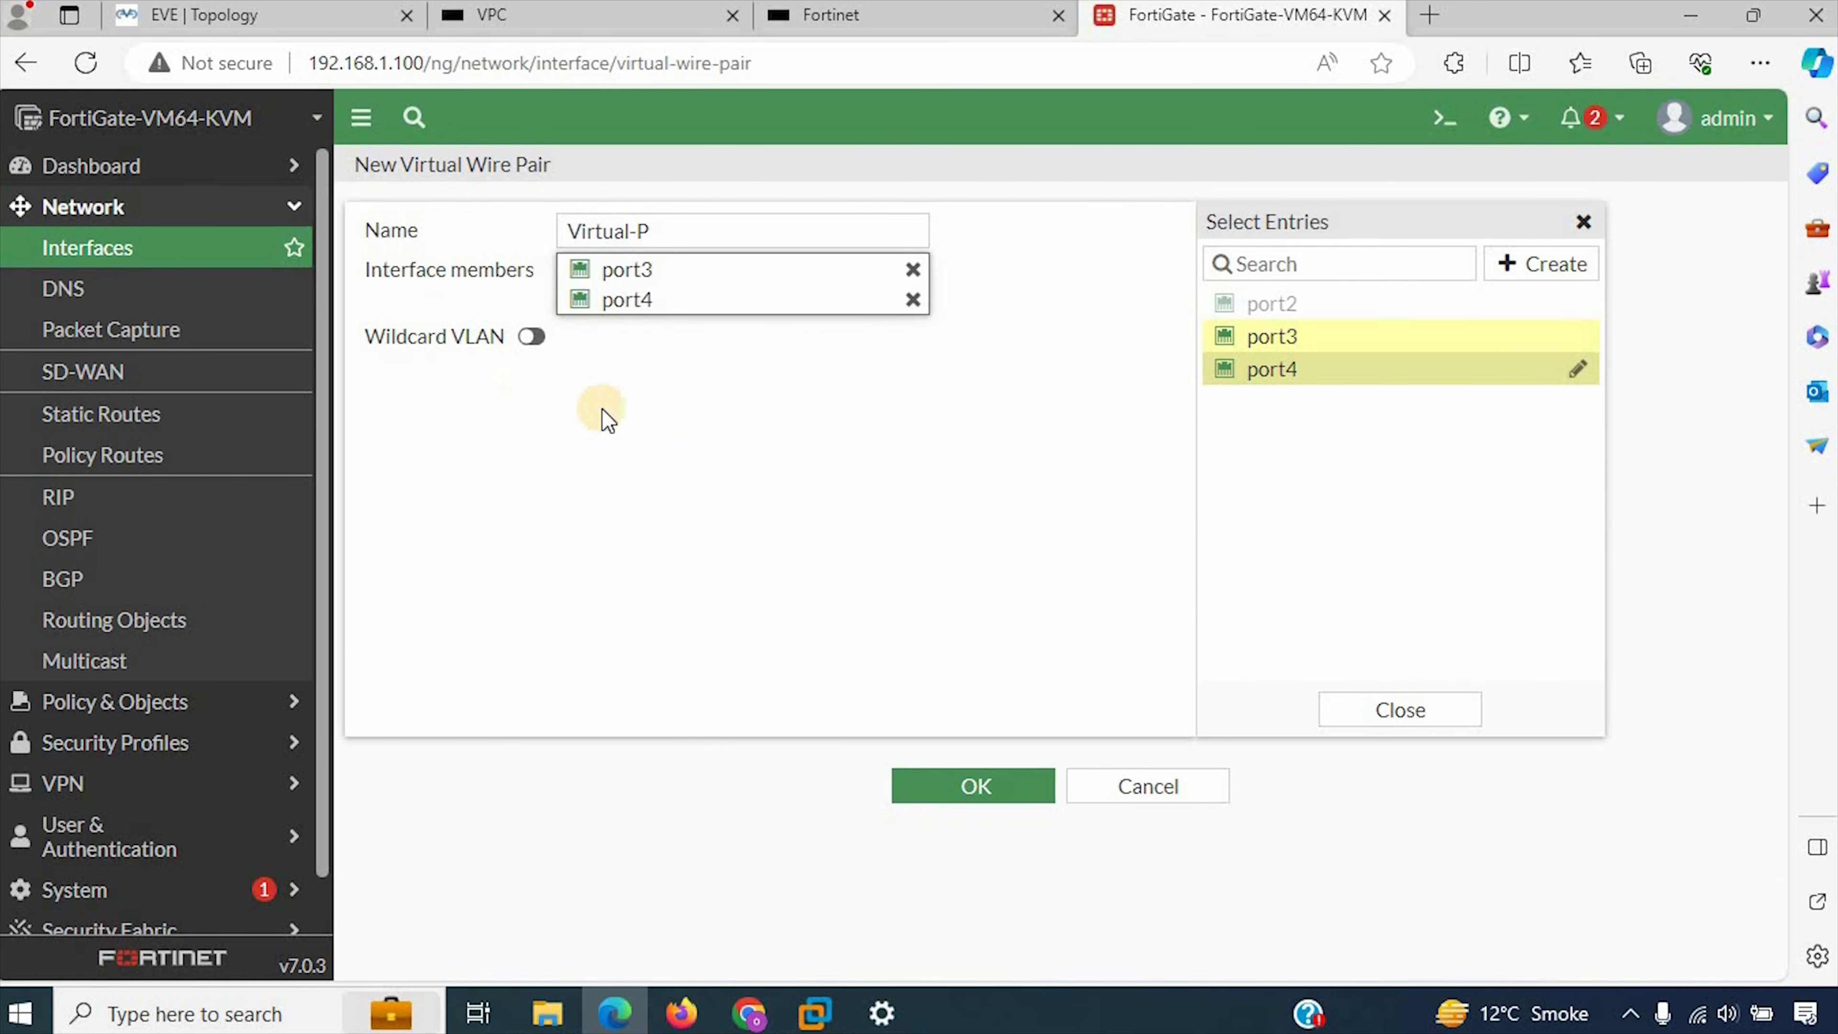
Step: Save the Virtual-P wire pair with Wildcard VLAN disabled and expand it in the interface list to see its member ports
click(528, 338)
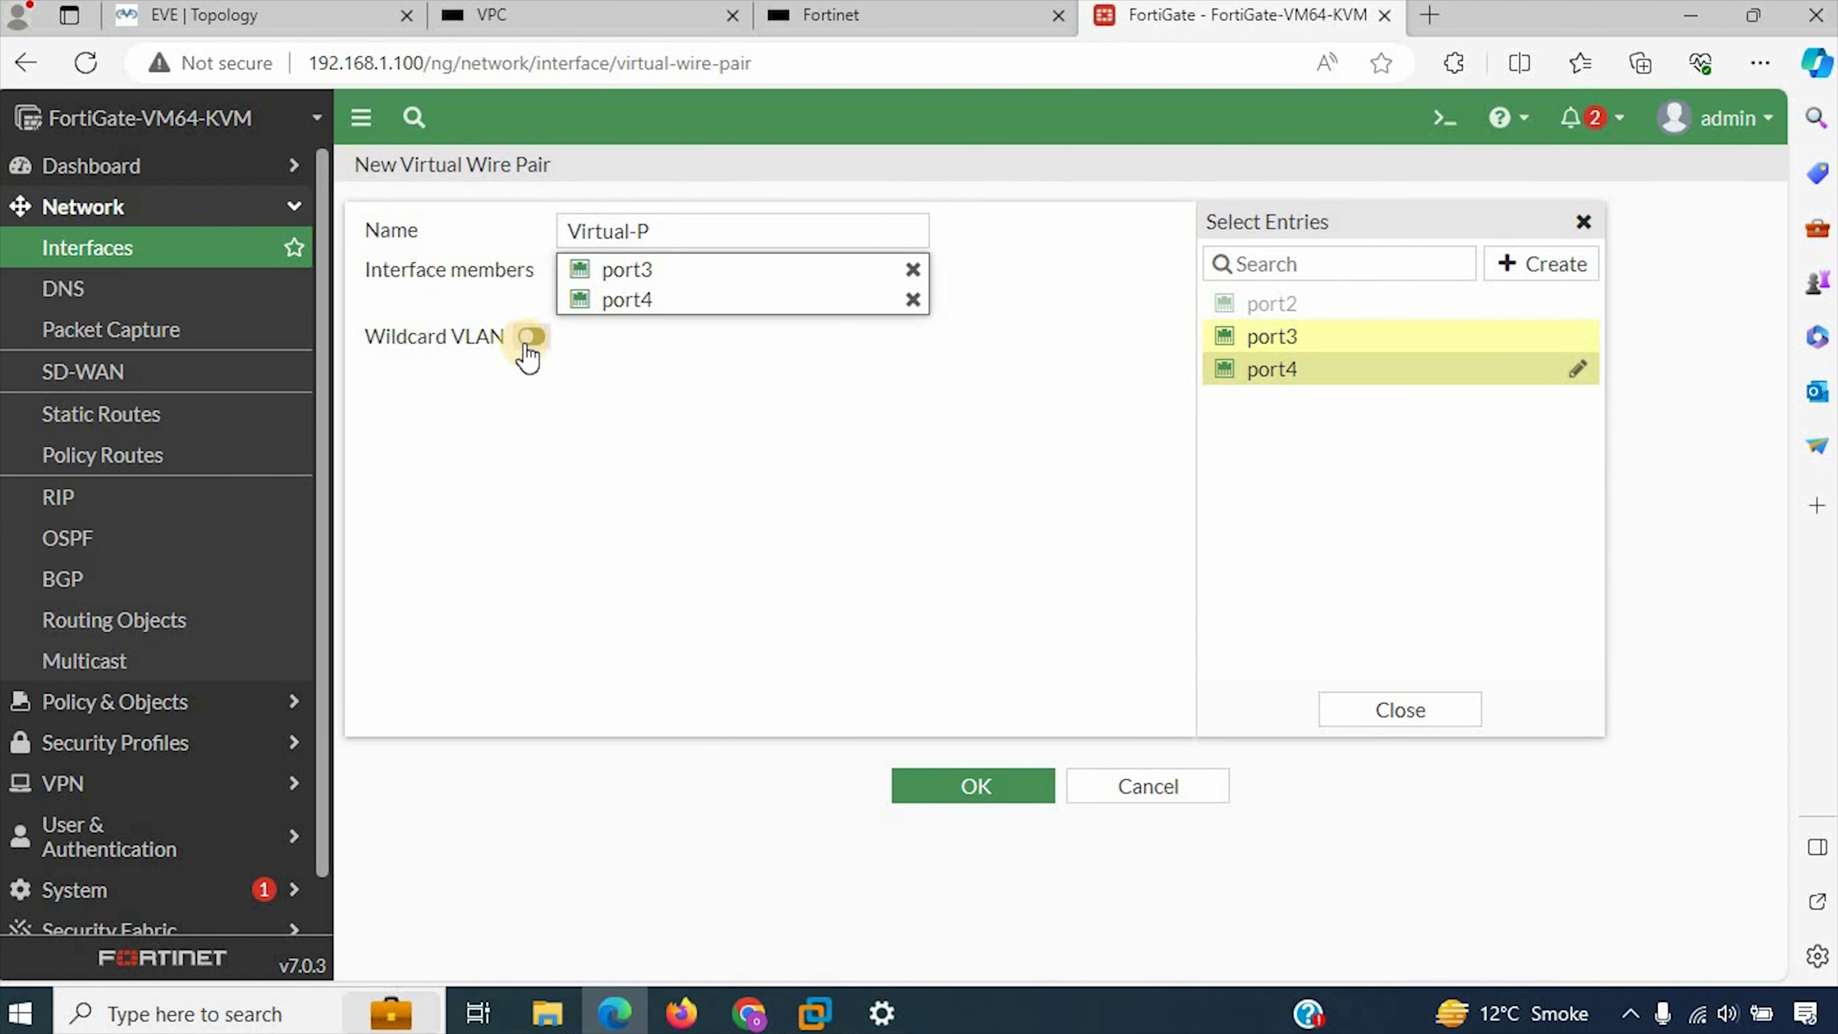
click(962, 796)
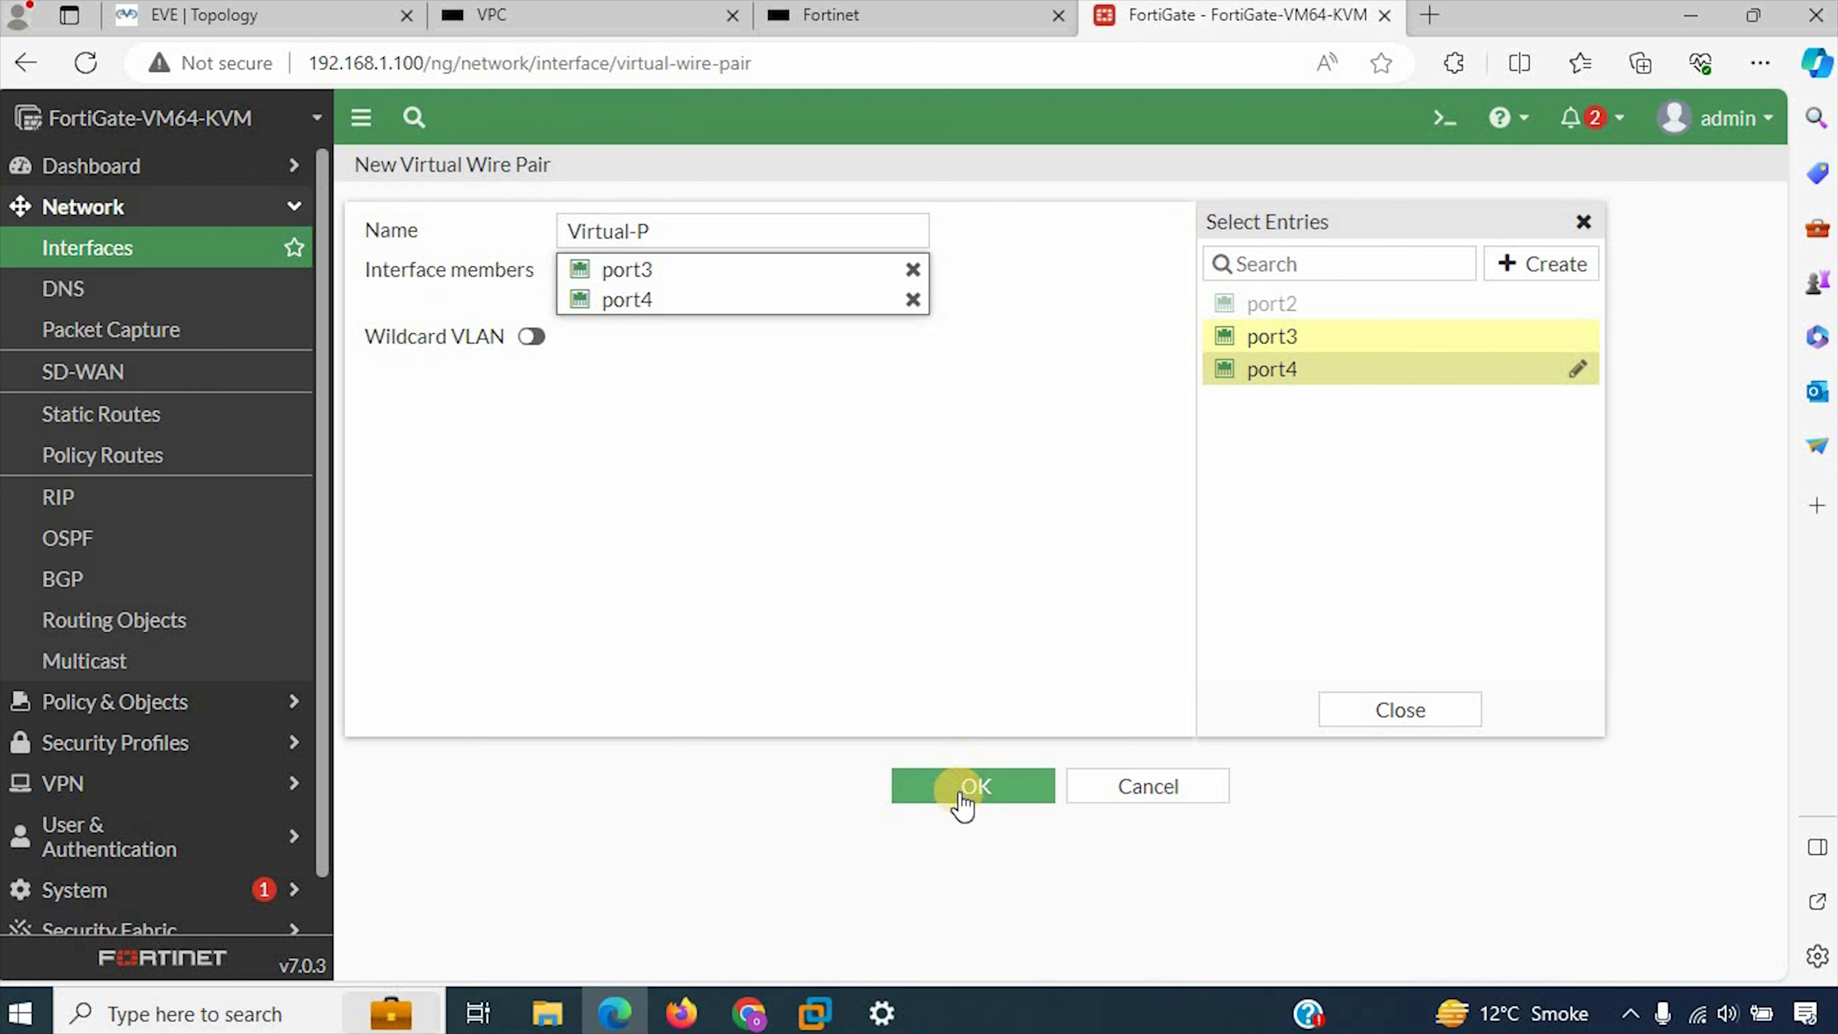
click(1458, 710)
click(949, 788)
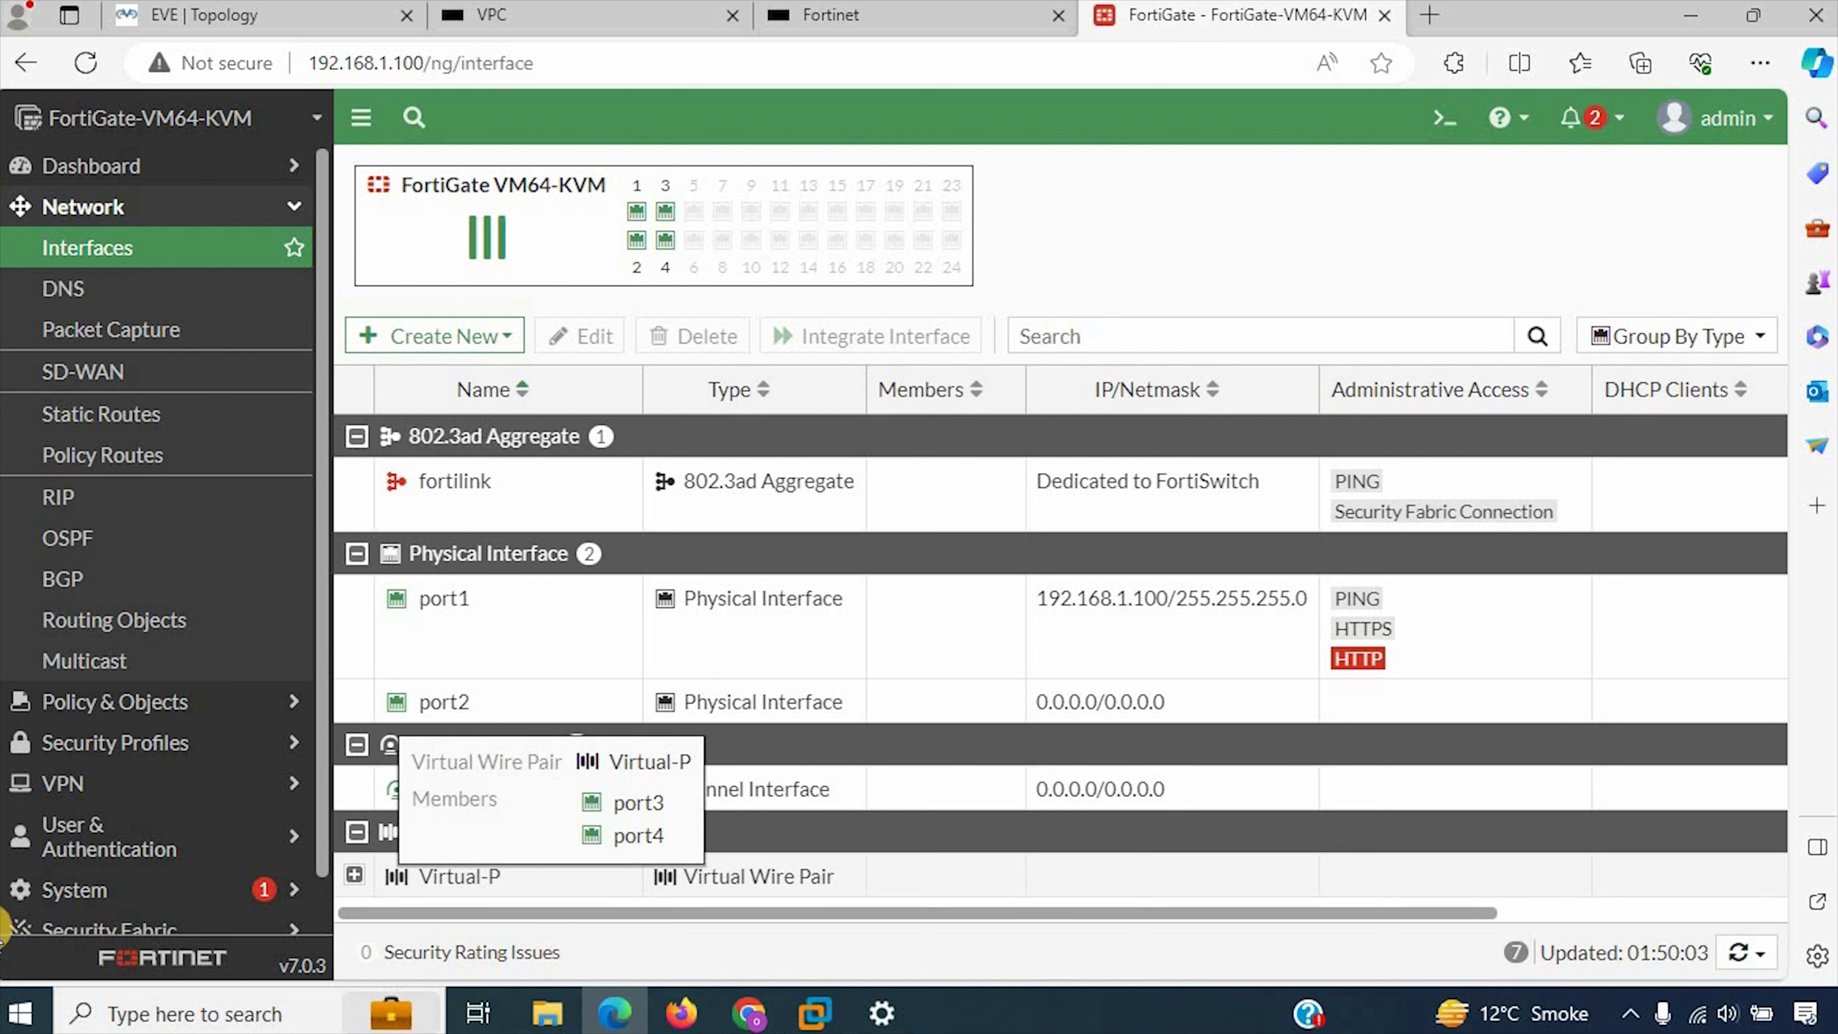
click(354, 873)
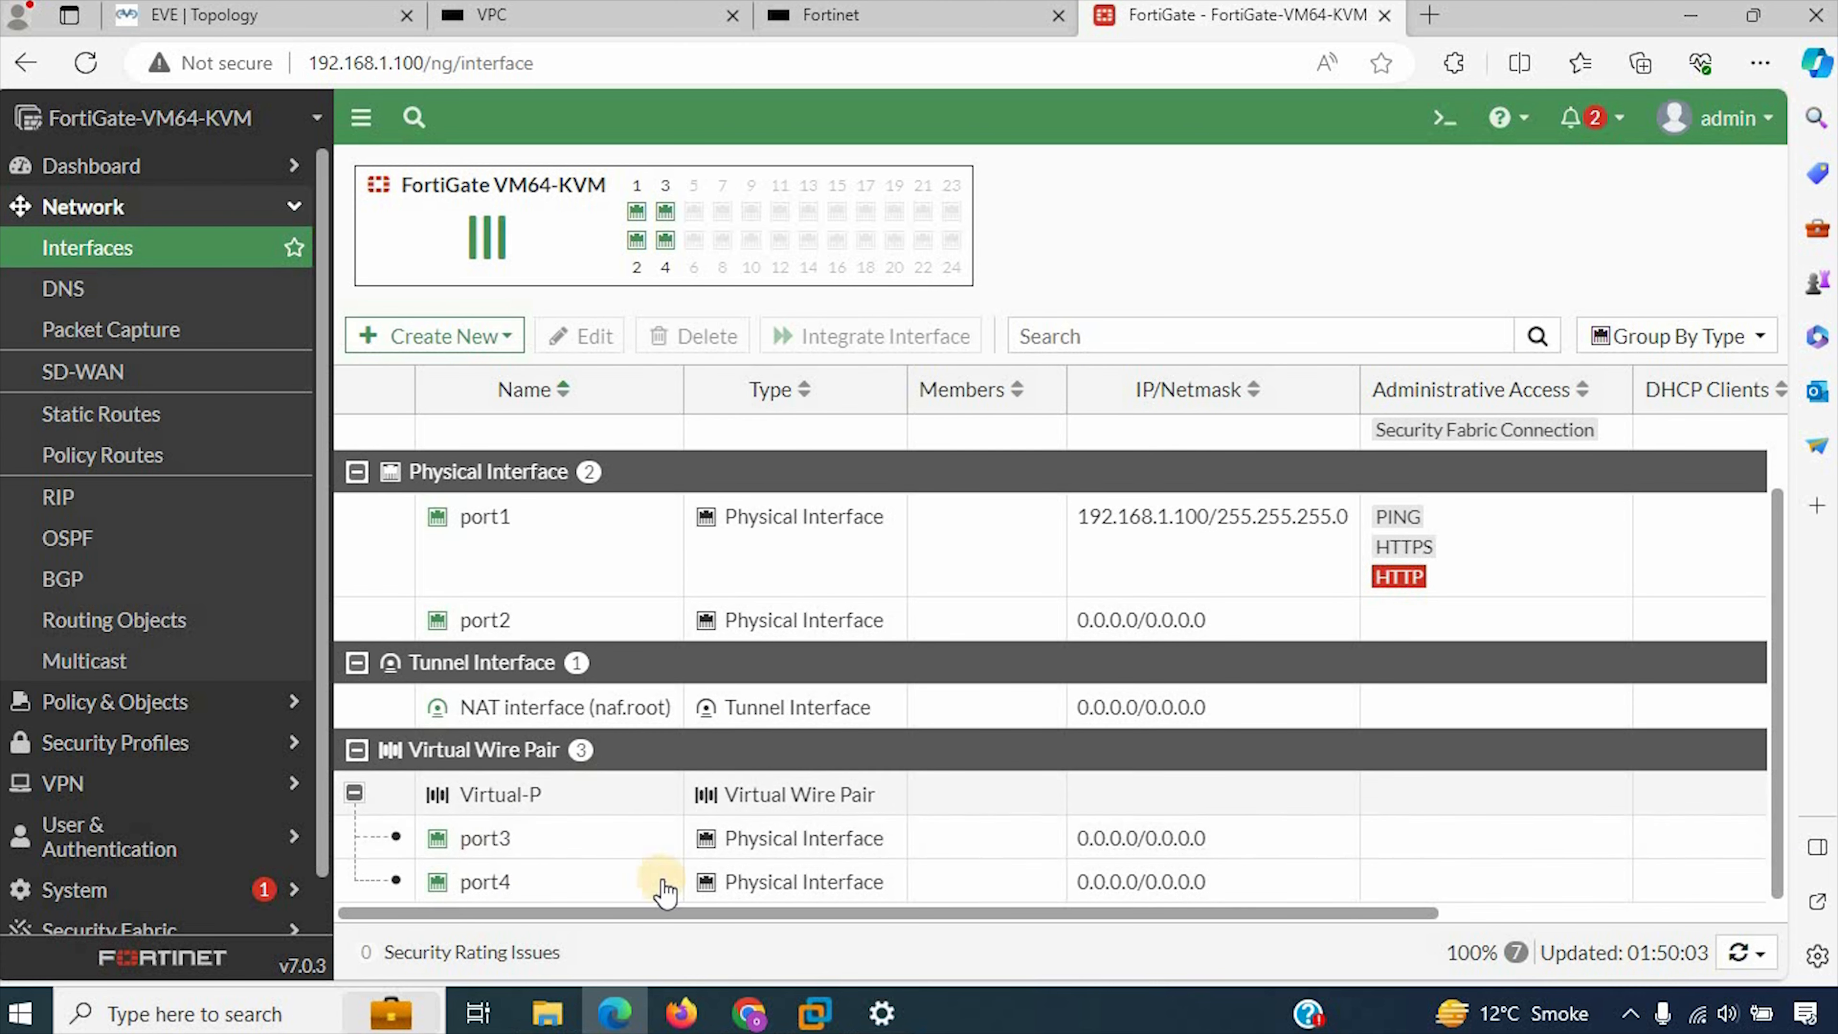
scroll(697, 820, up, 1)
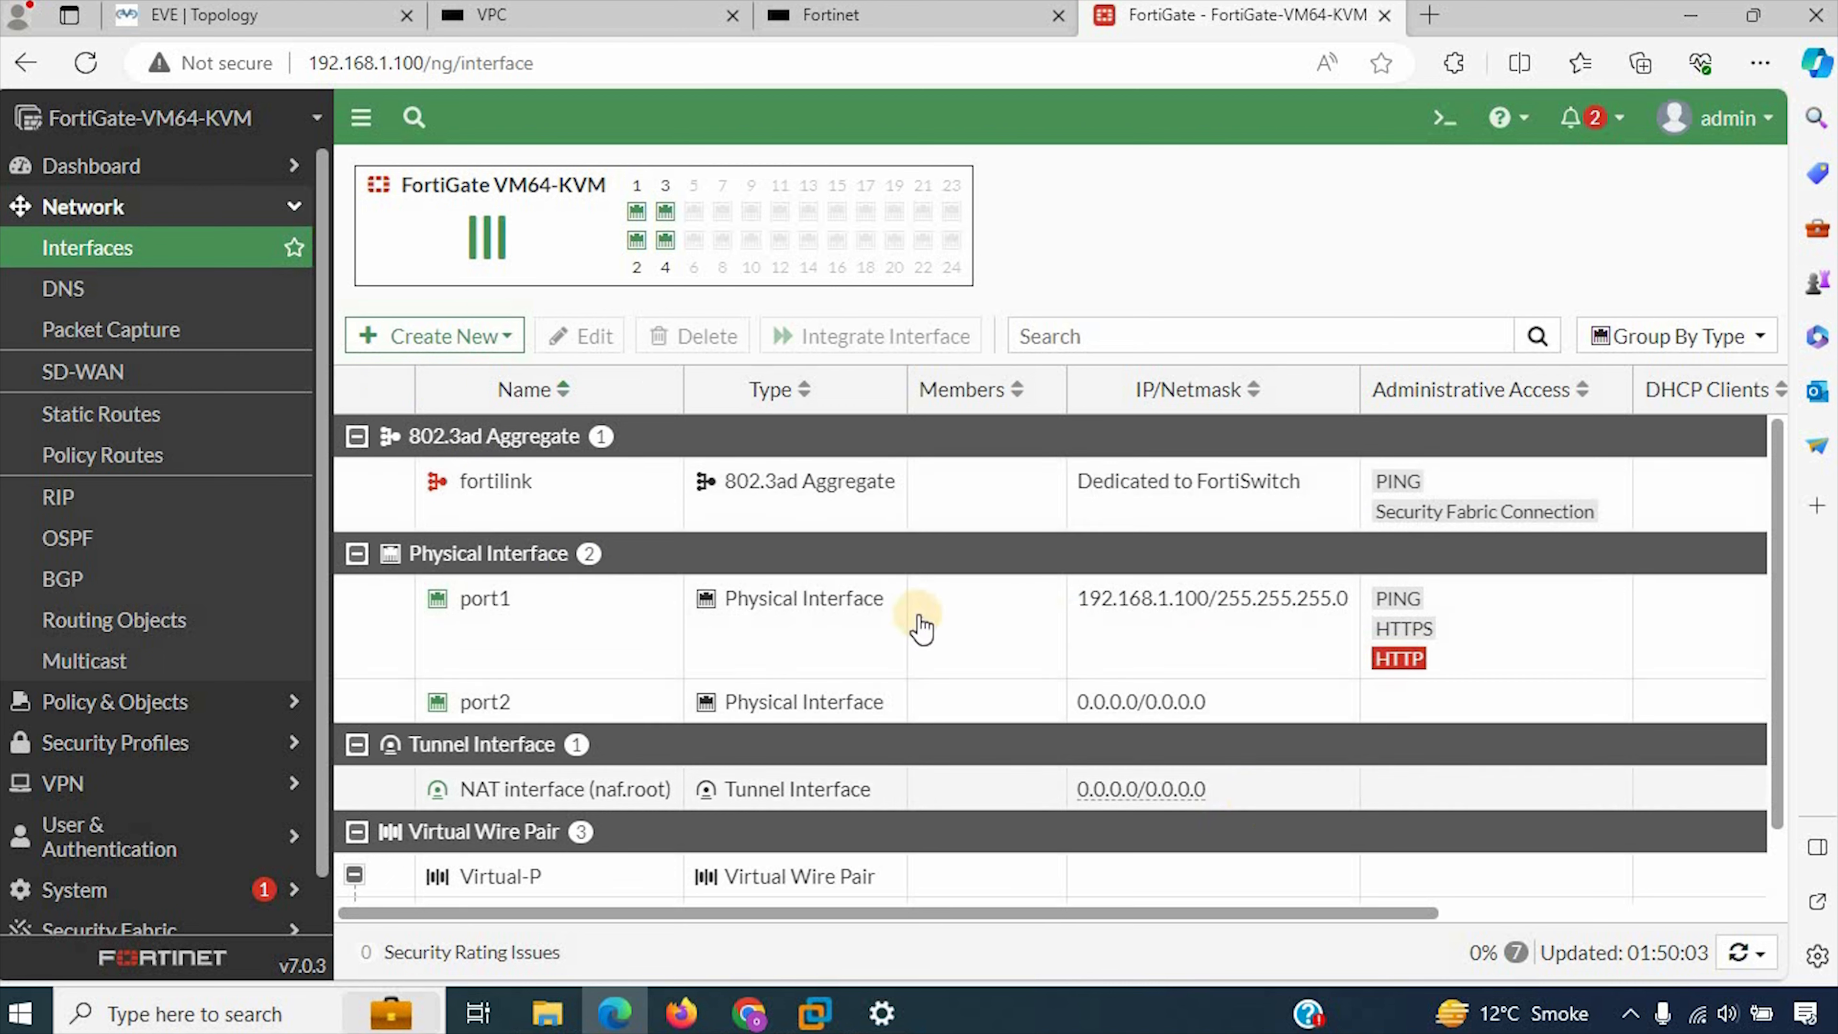
Step: Switch to the EVE-NG topology and examine the VPC and SERVER nodes with their IP address labels
click(638, 9)
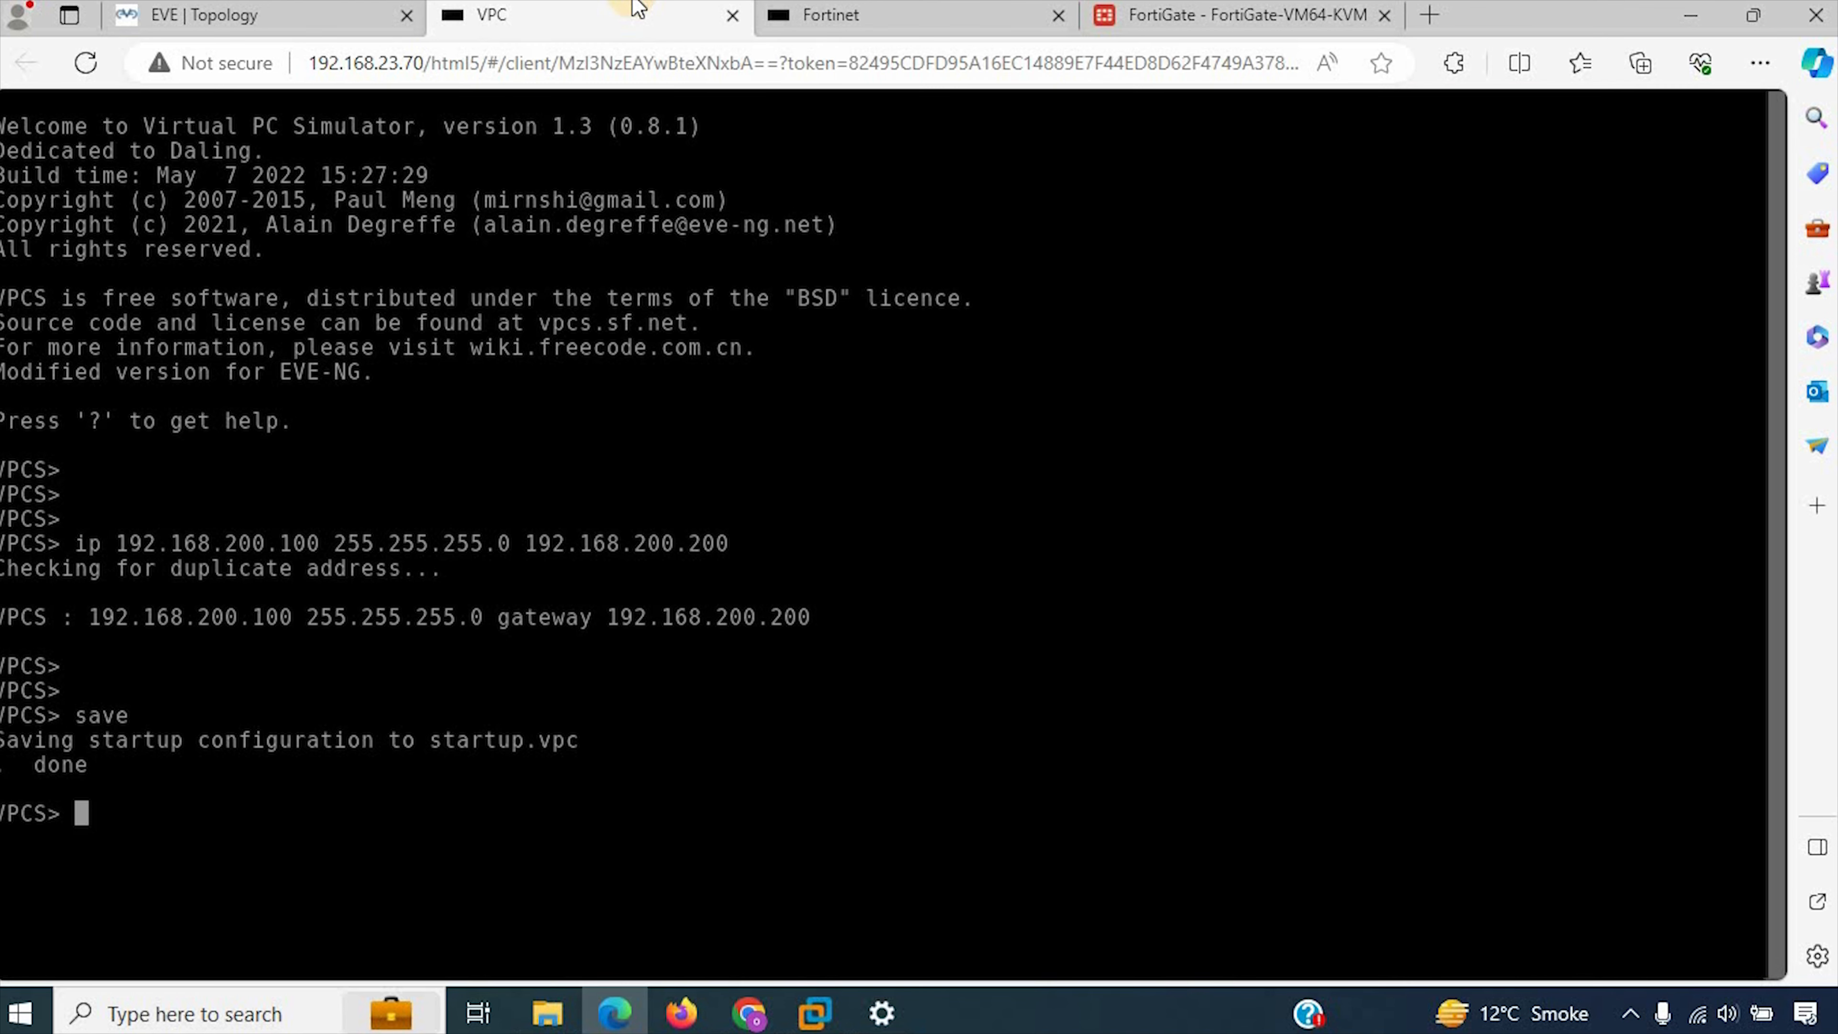
click(257, 11)
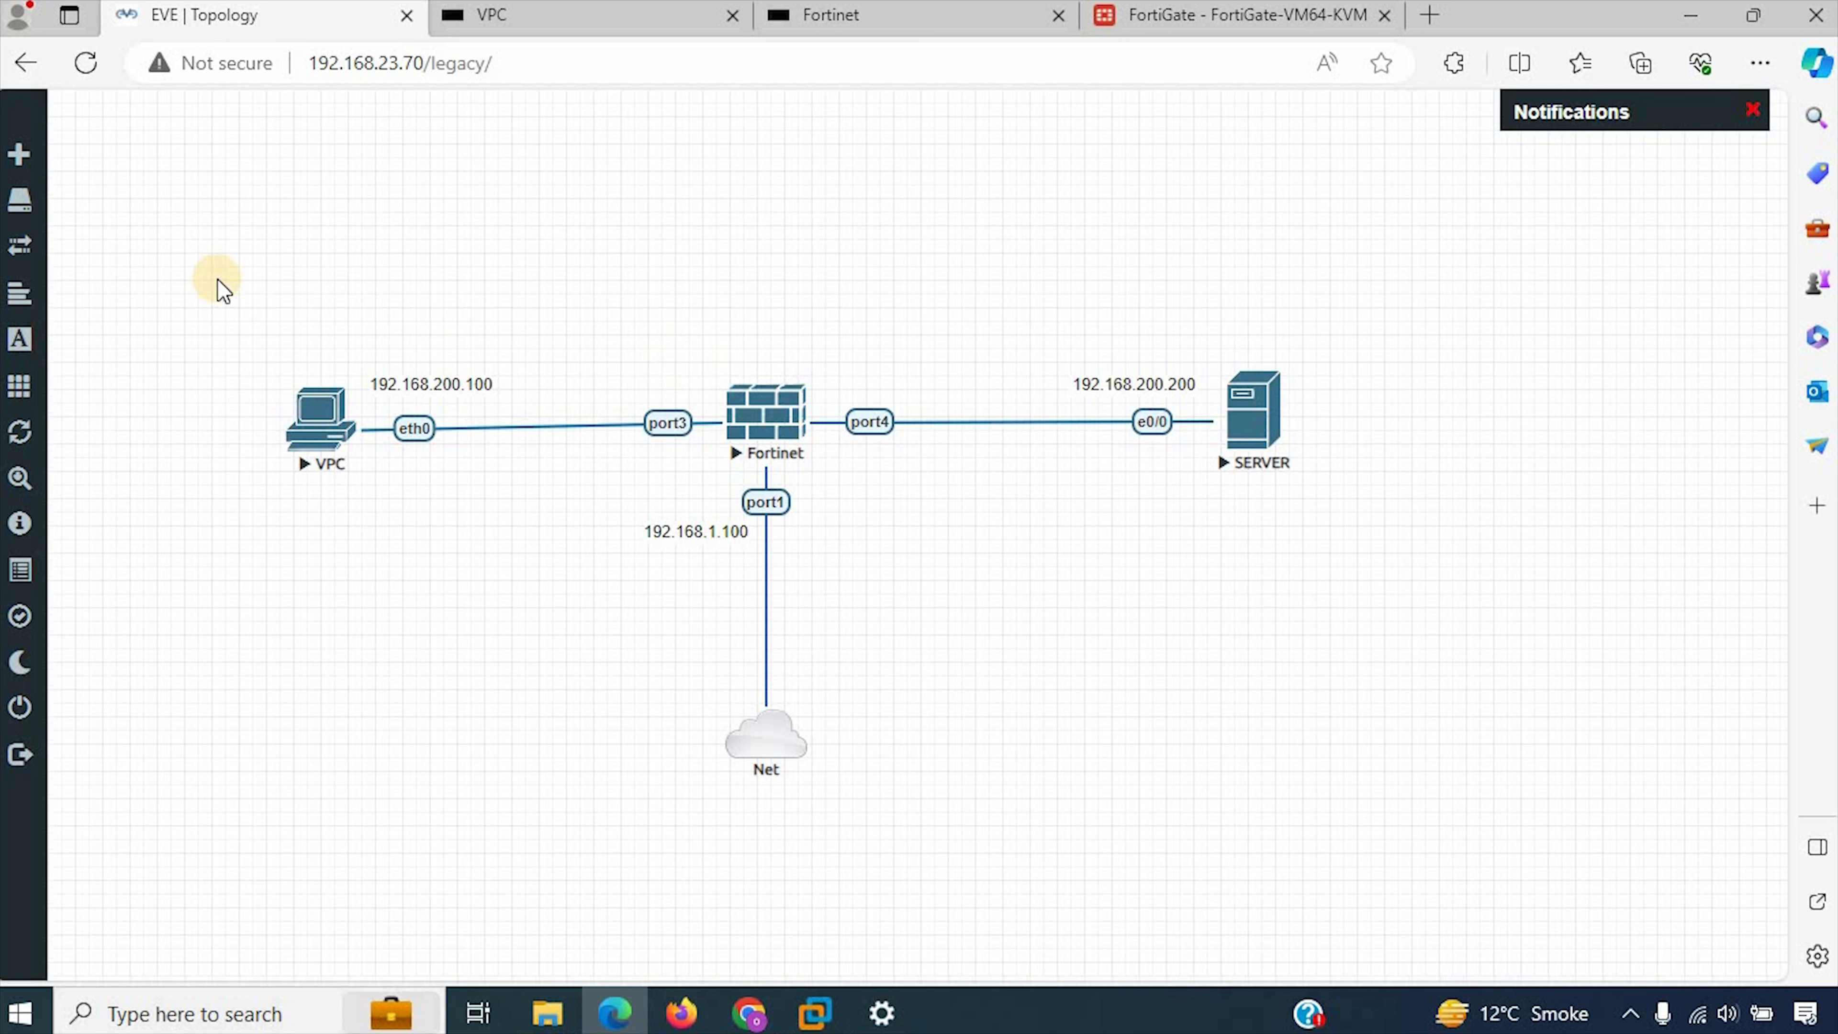
drag(217, 280, 511, 520)
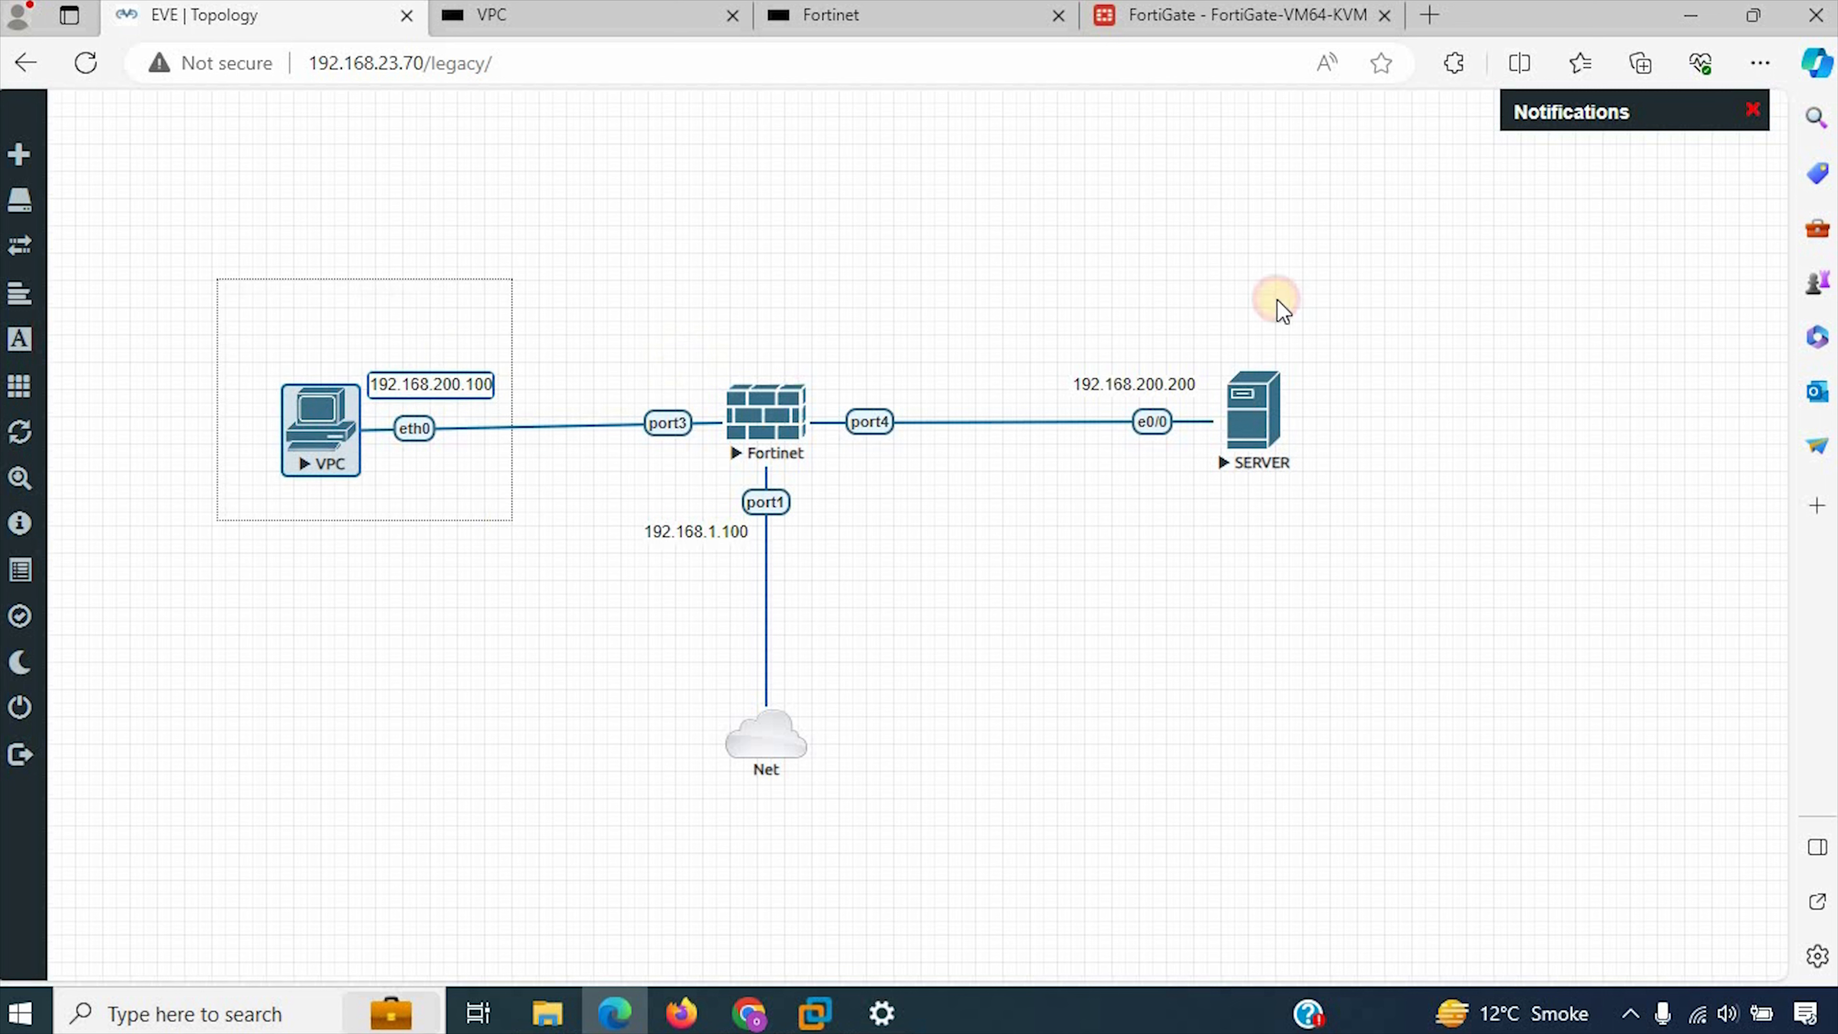
drag(1026, 320, 1470, 548)
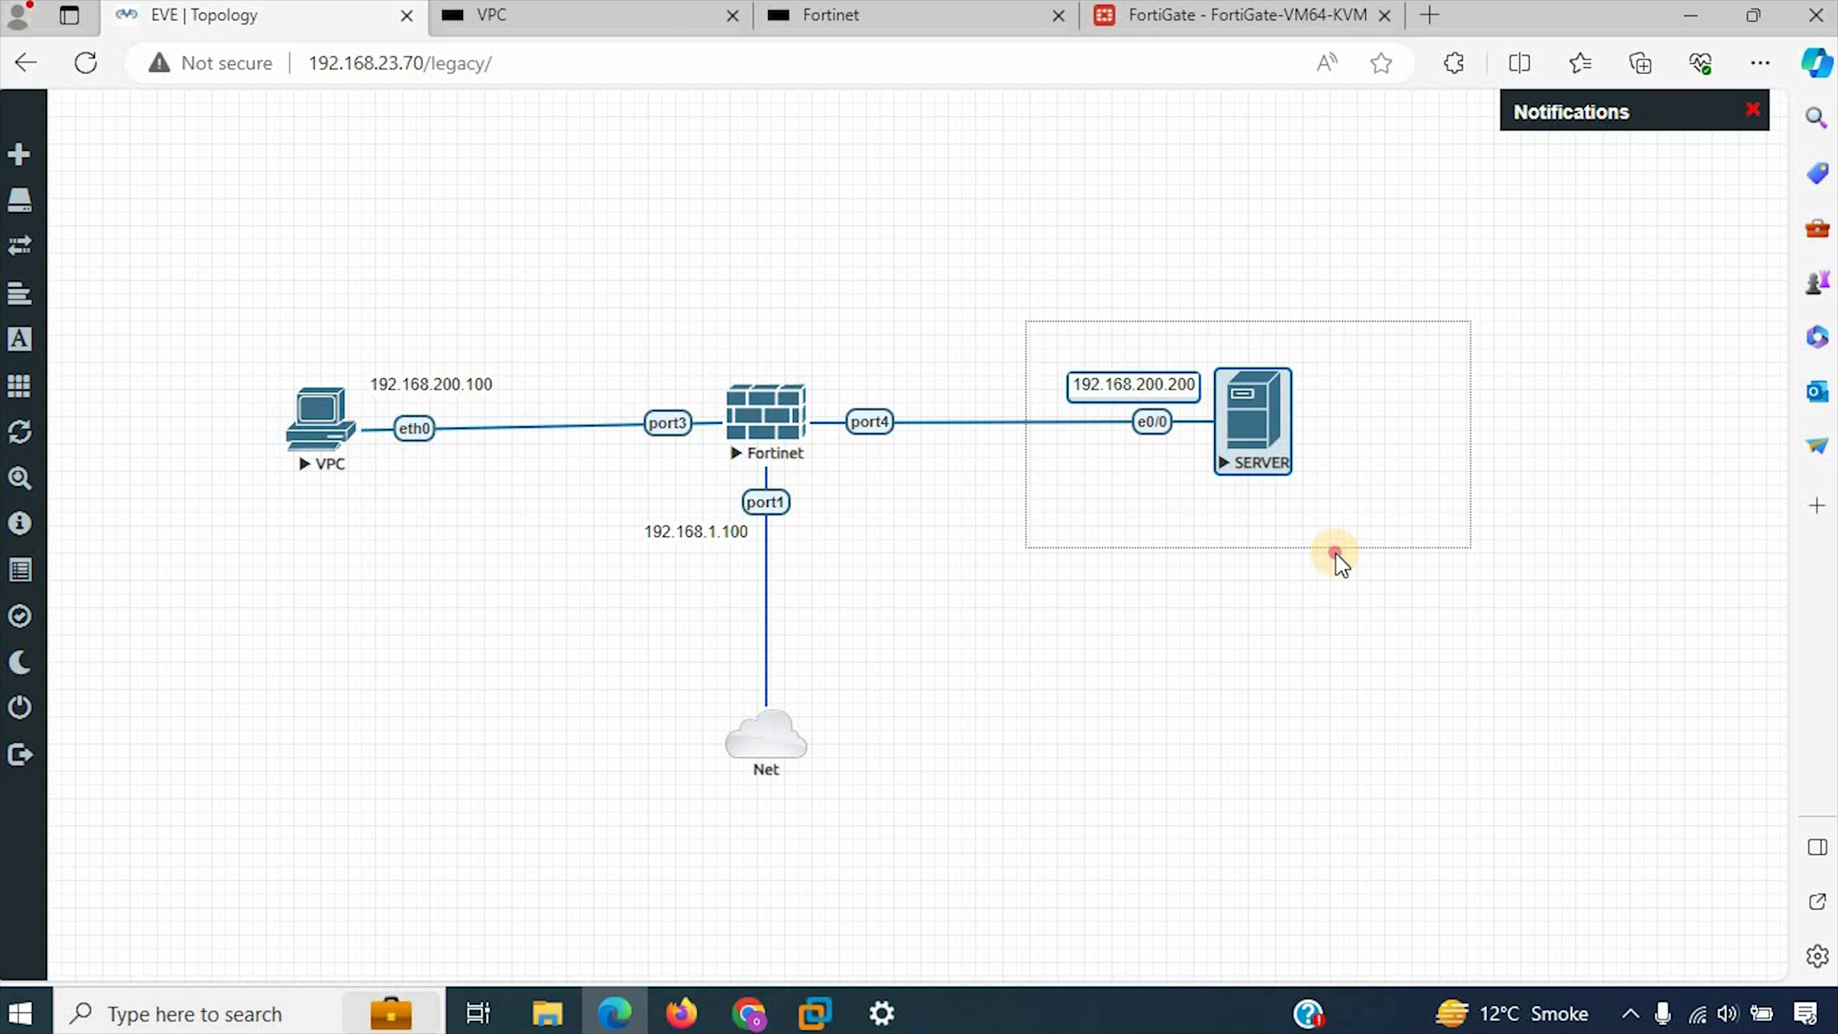
Step: In the VPC console, ping the server at 192.168.200.200, checking the Virtual-P members in FortiGate before running it
click(492, 15)
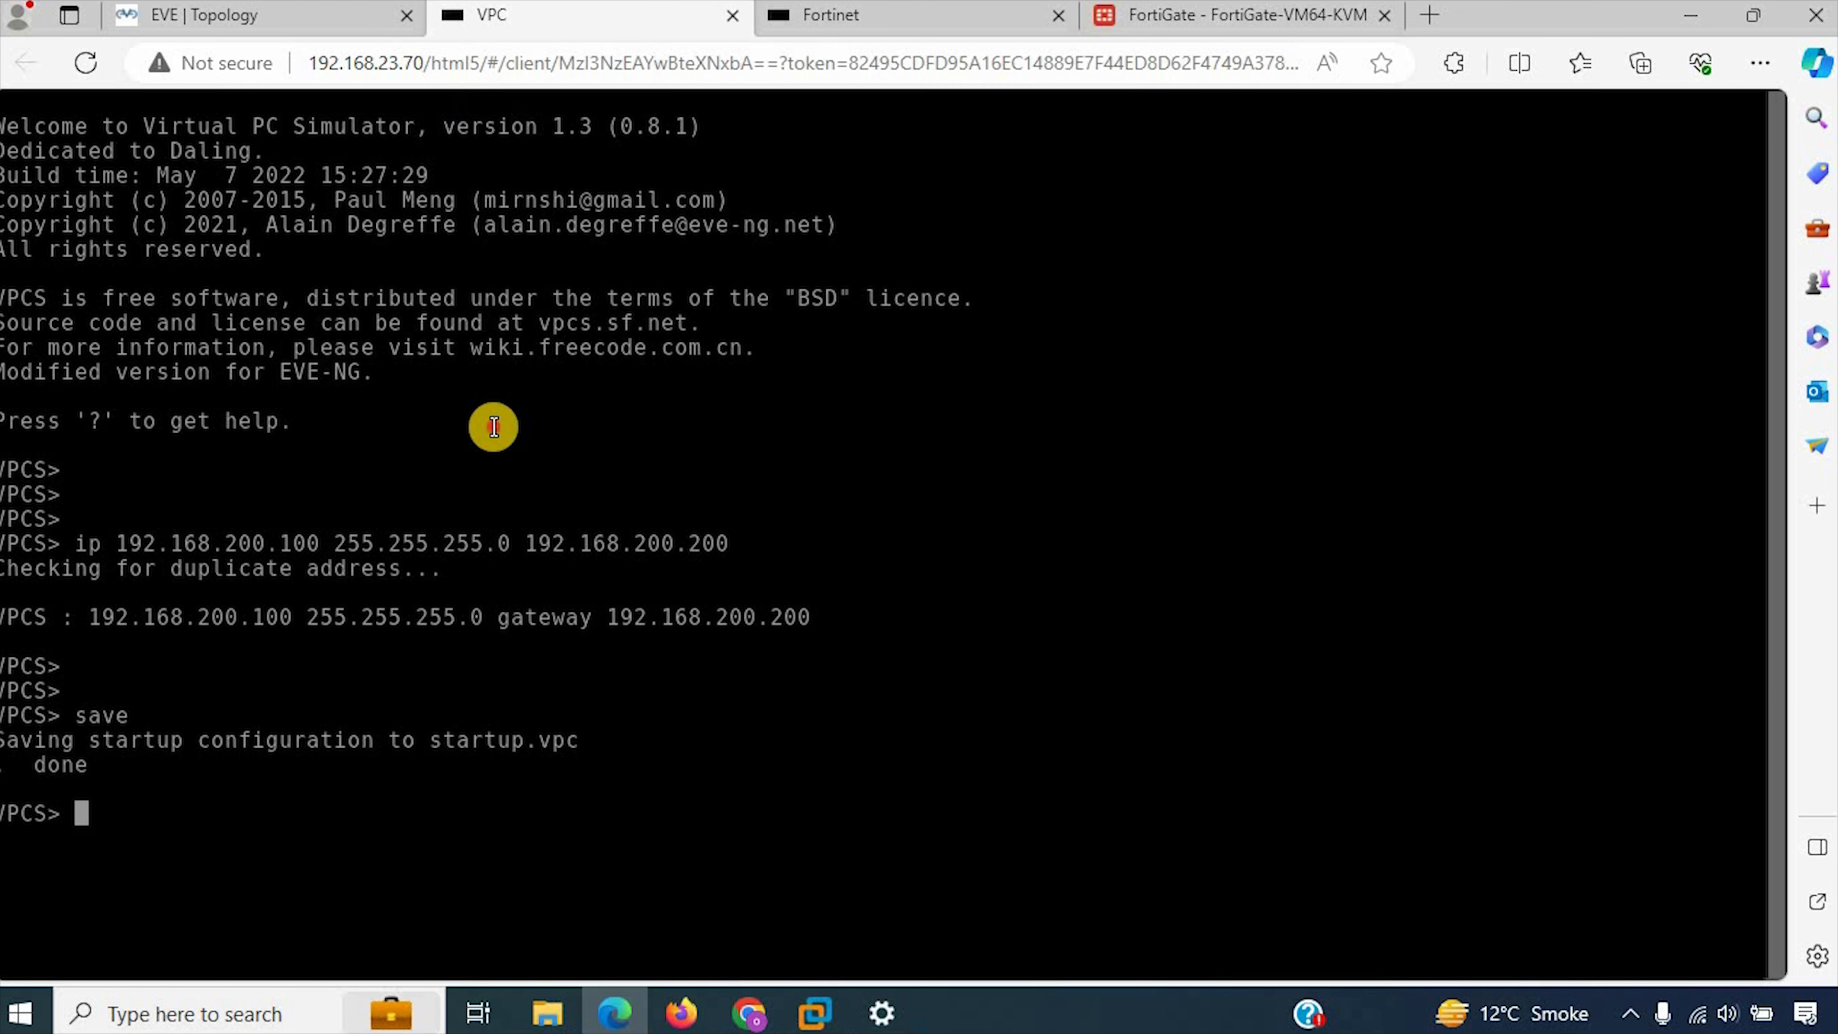
click(494, 427)
key(Return)
key(Return)
text(ping)
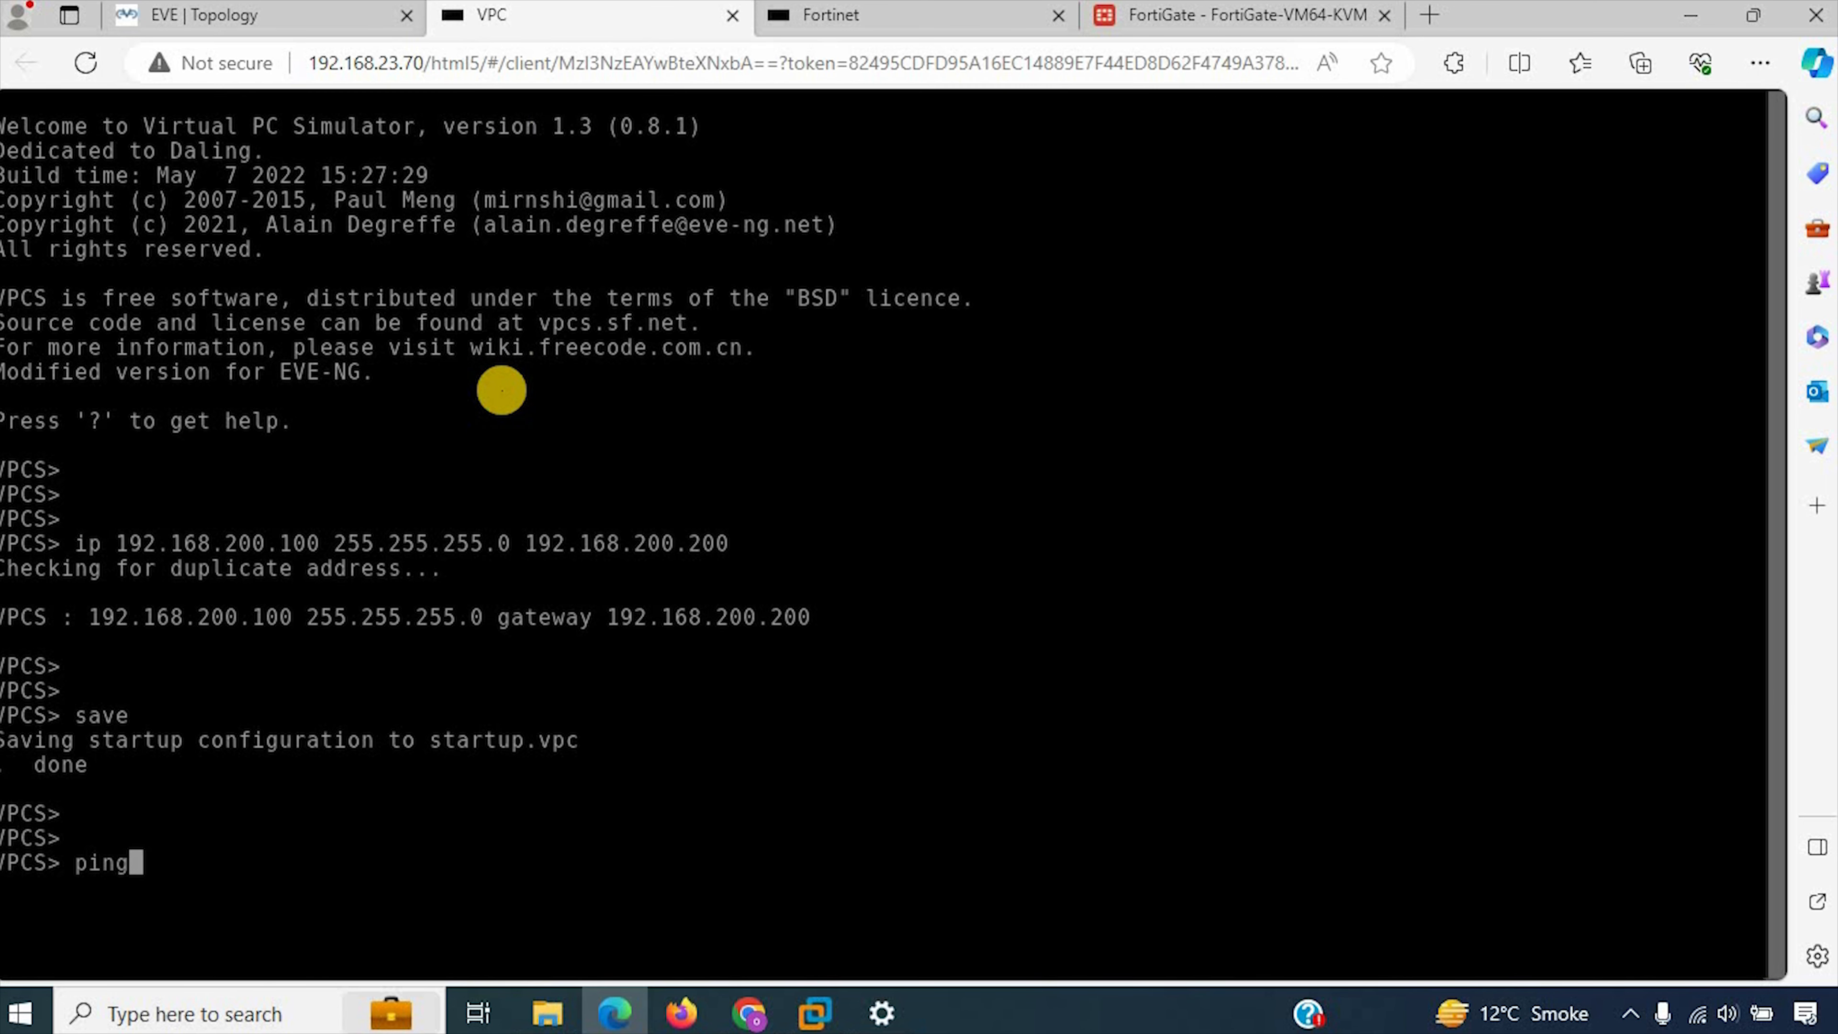
text( 192.168.)
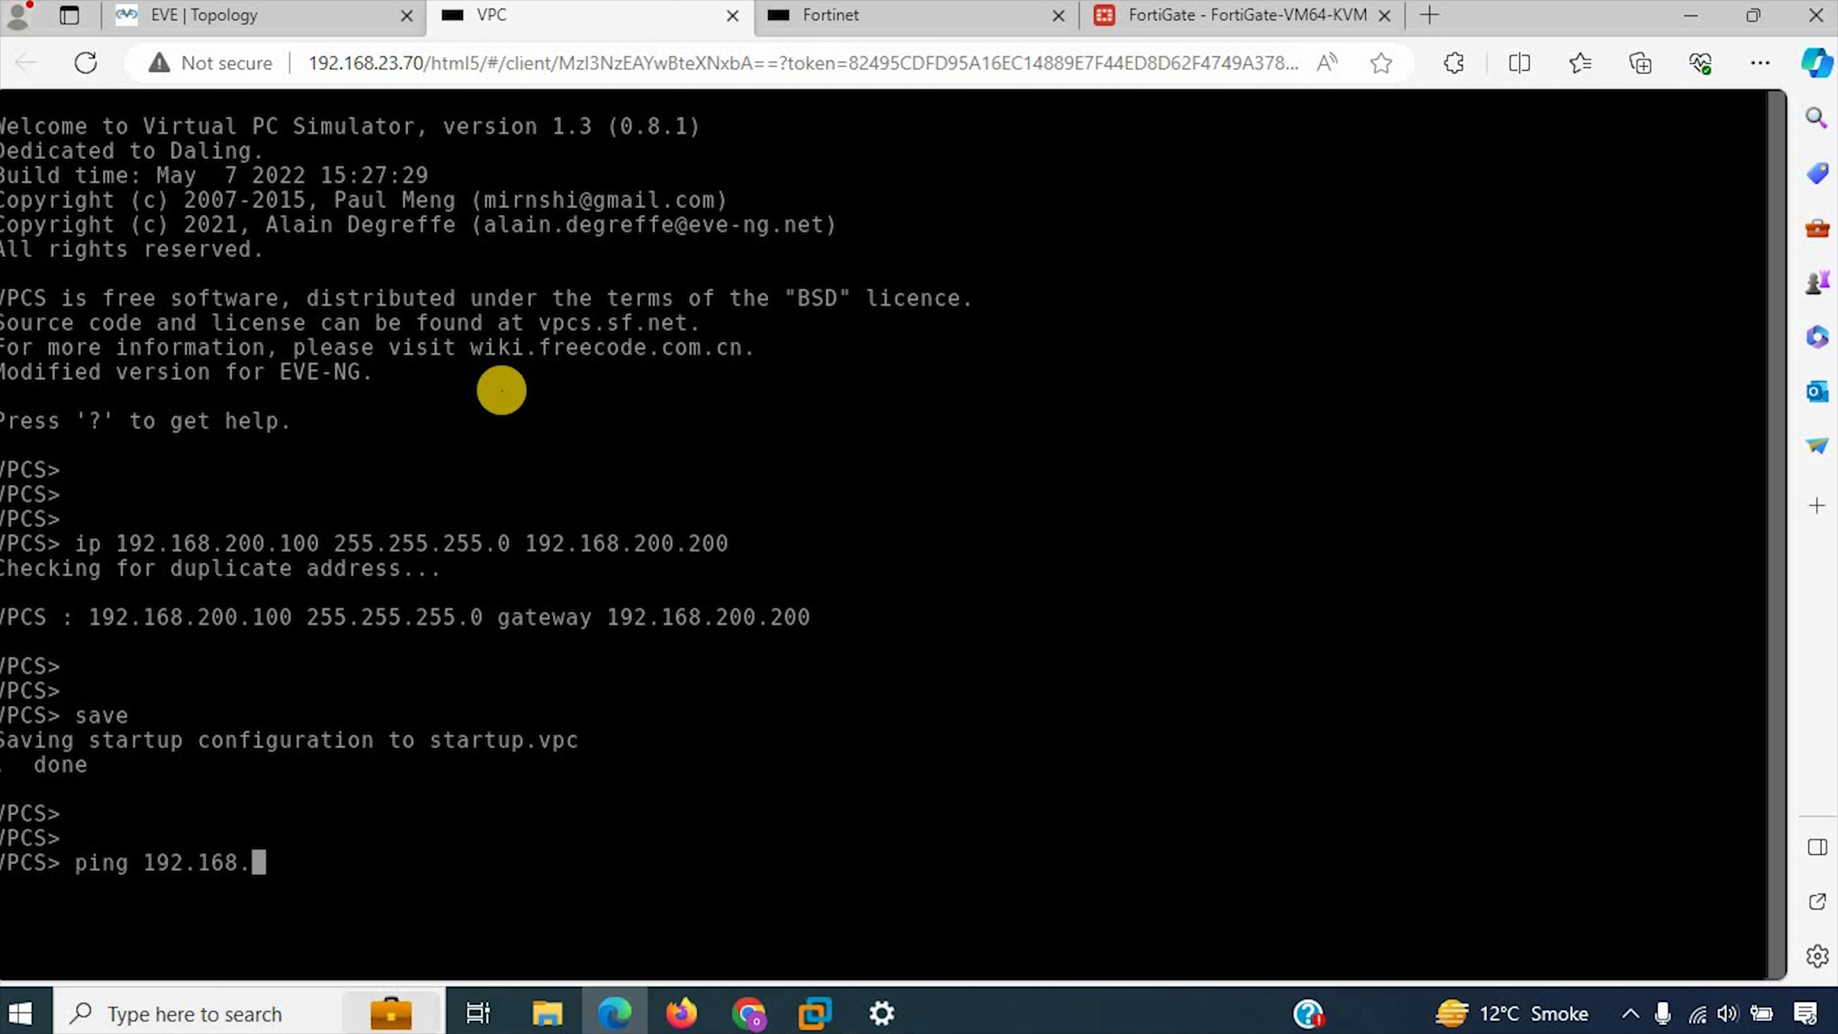
text(200.200)
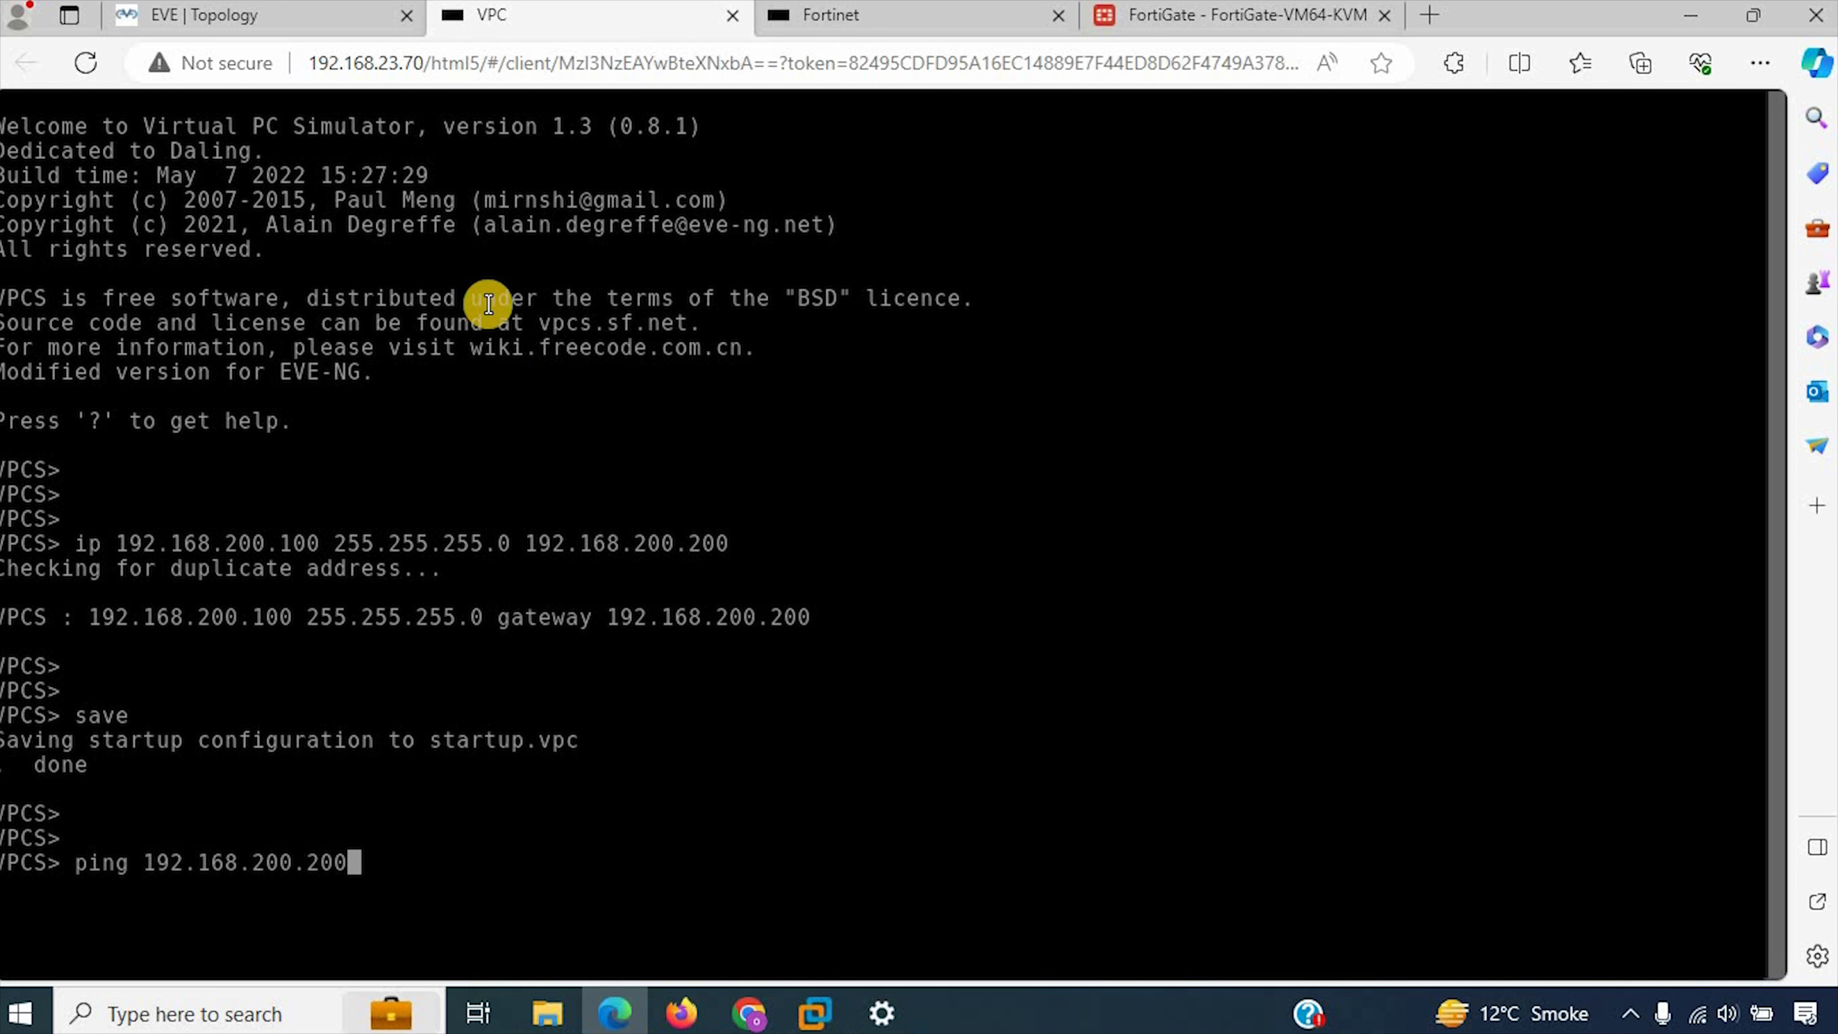
click(1256, 10)
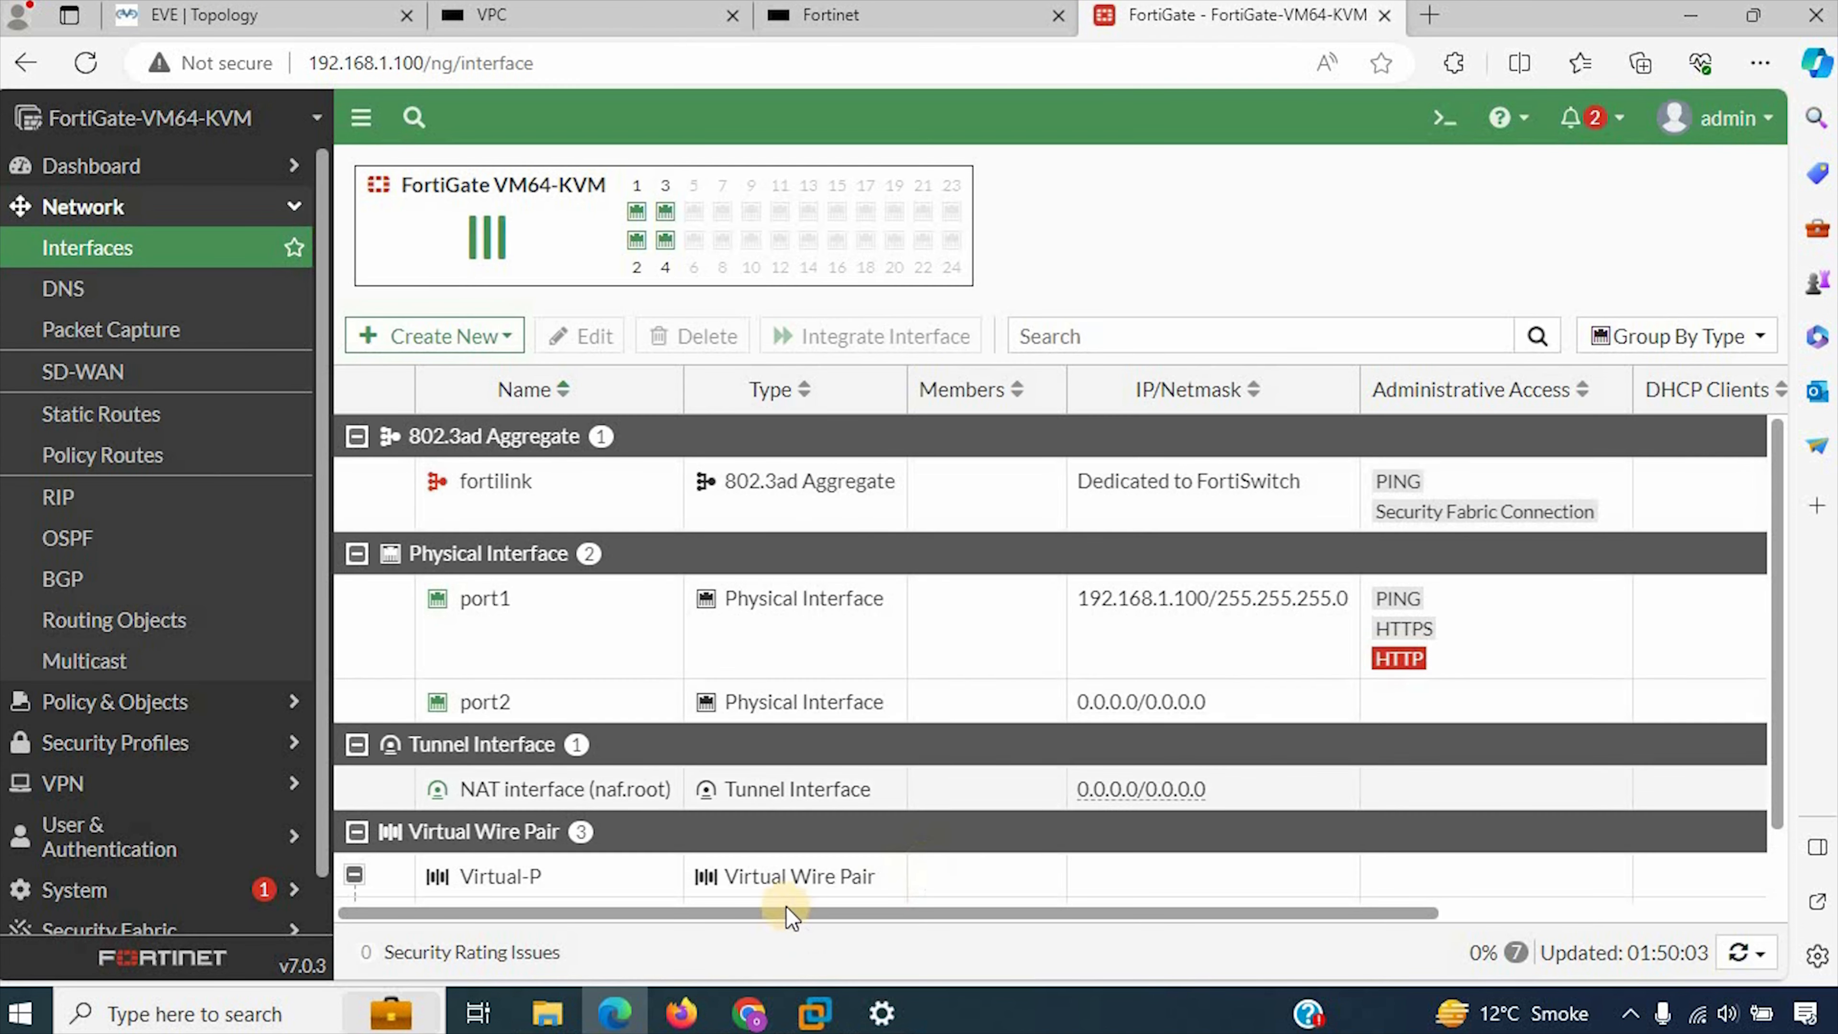
scroll(544, 854, down, 1)
click(492, 15)
text(200.200)
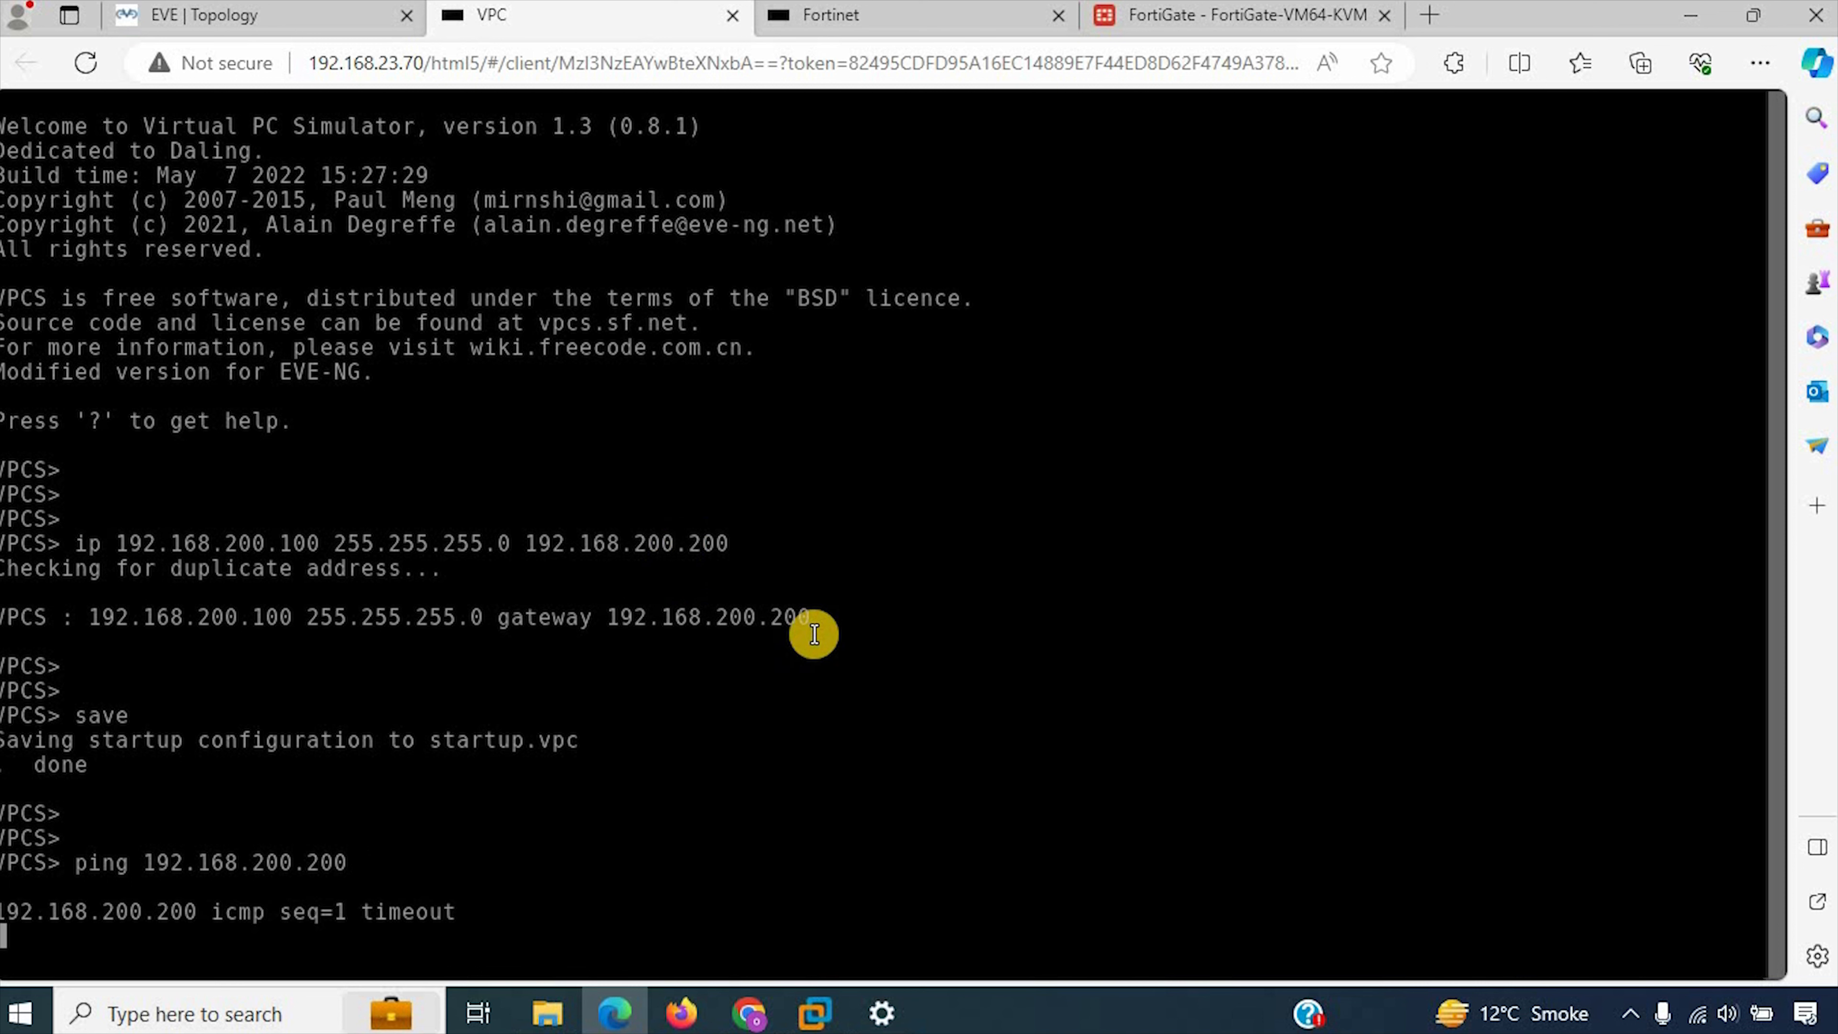
Step: Close the Fortinet console and start a new firewall virtual wire pair policy named Policy-VP in the FortiGate web interface
click(1058, 15)
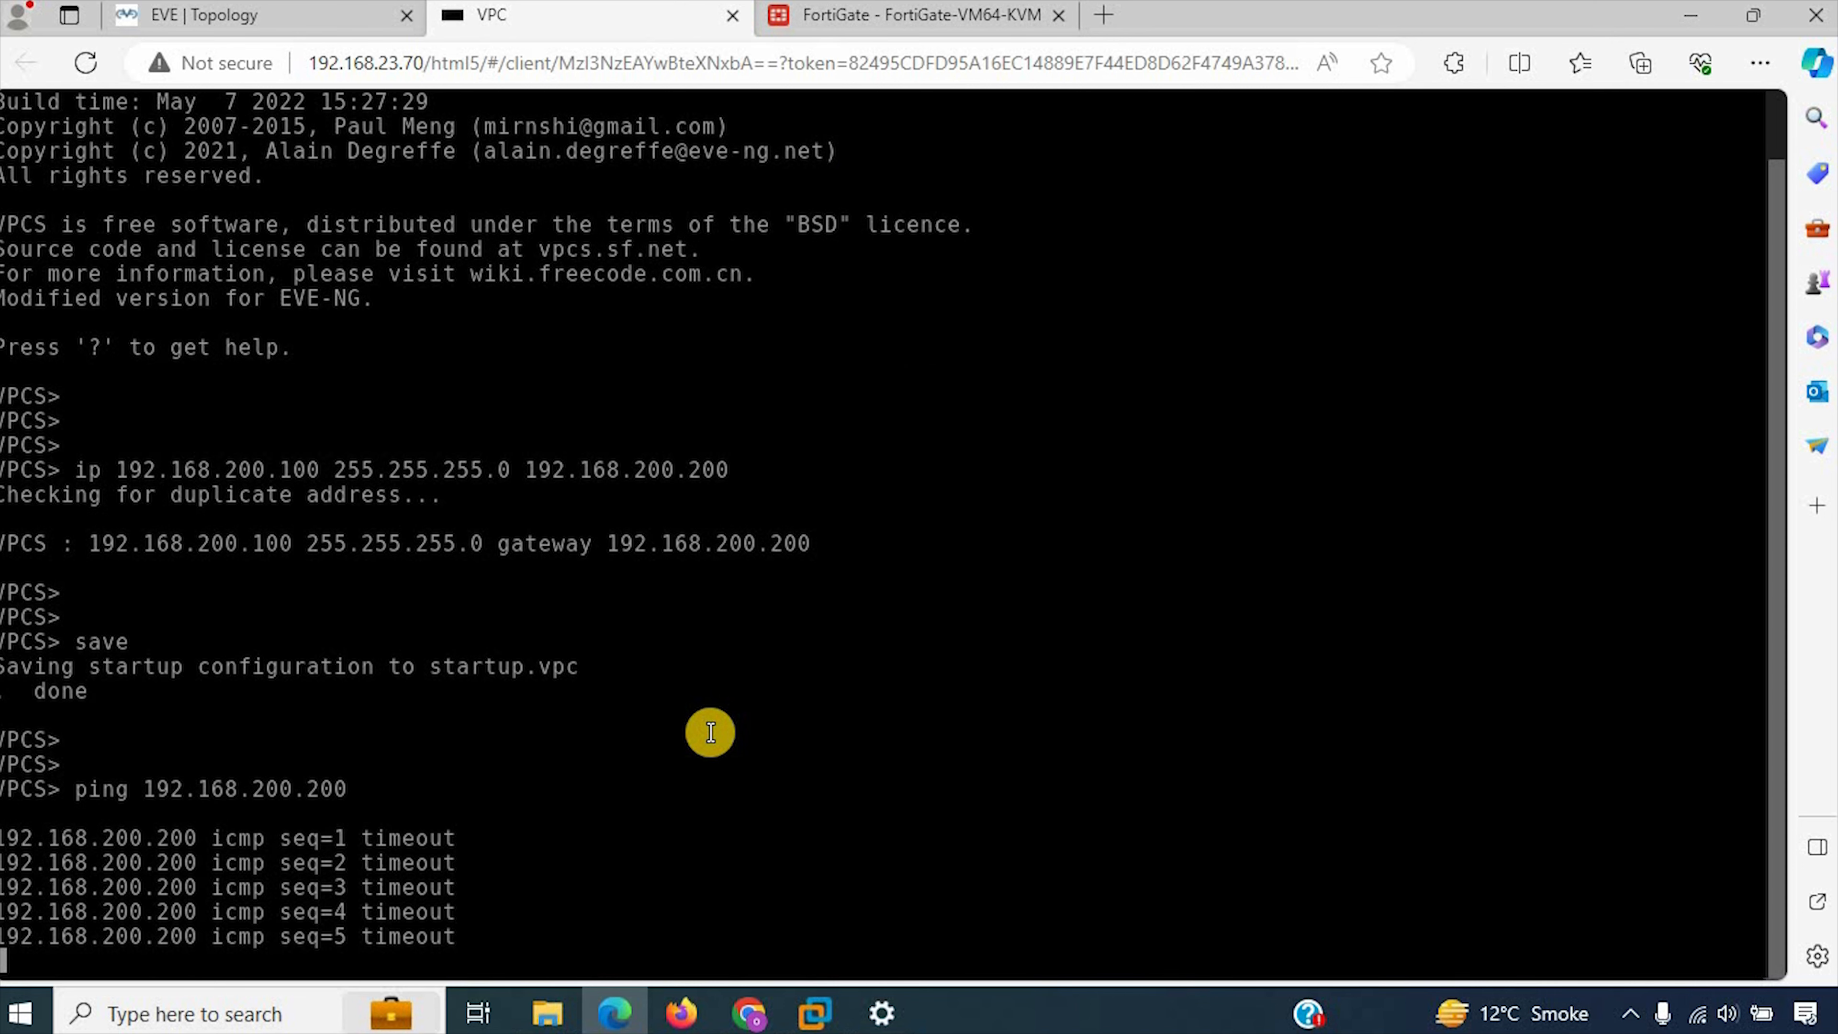
click(861, 22)
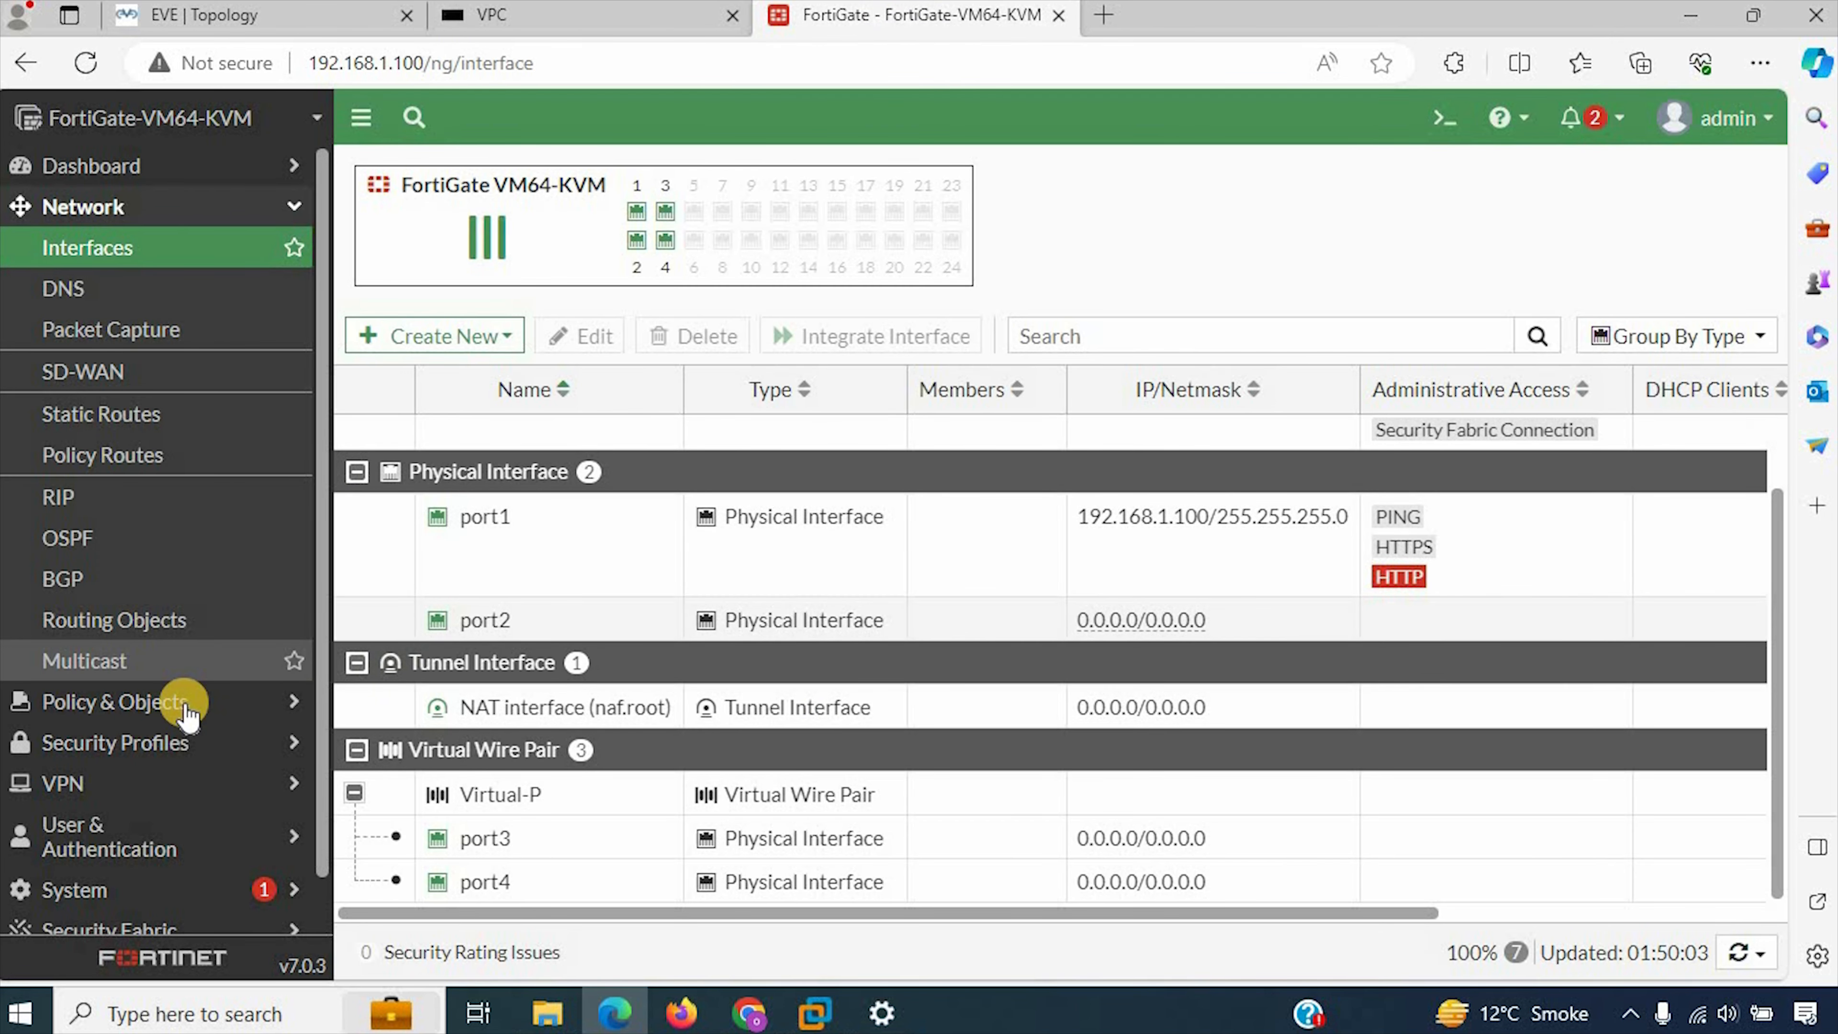
click(163, 709)
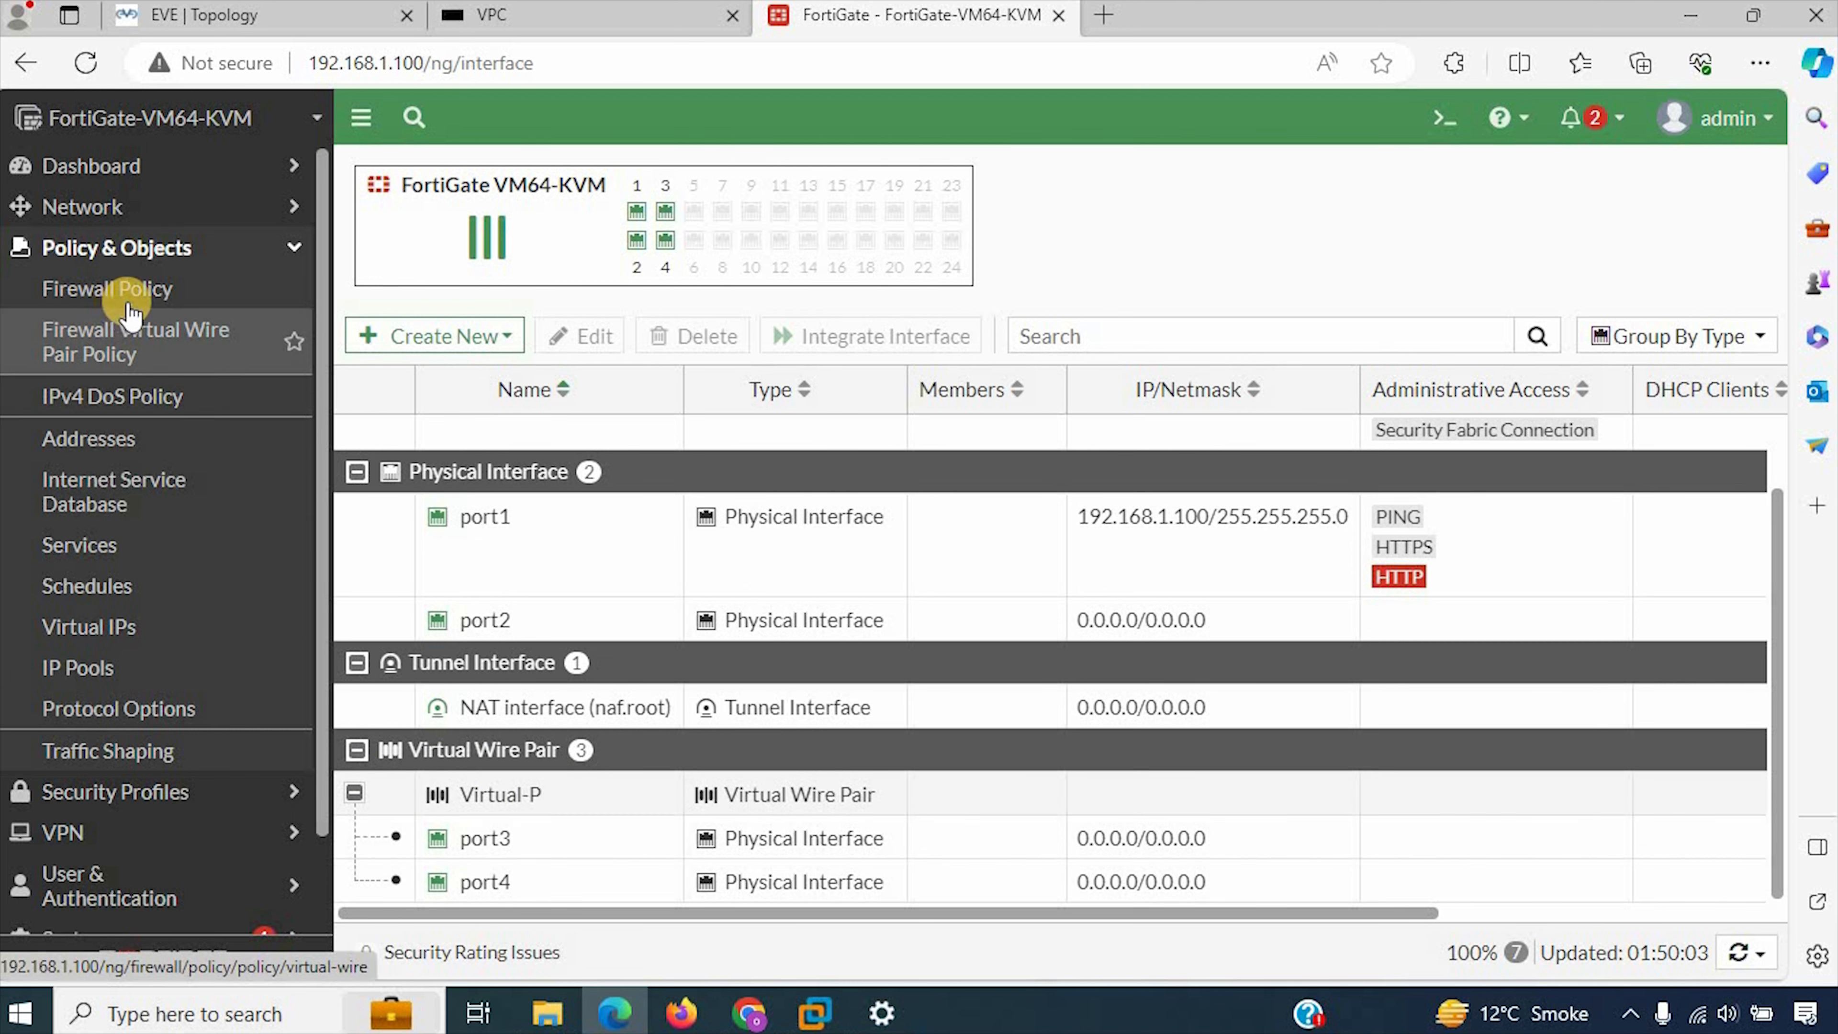
click(158, 353)
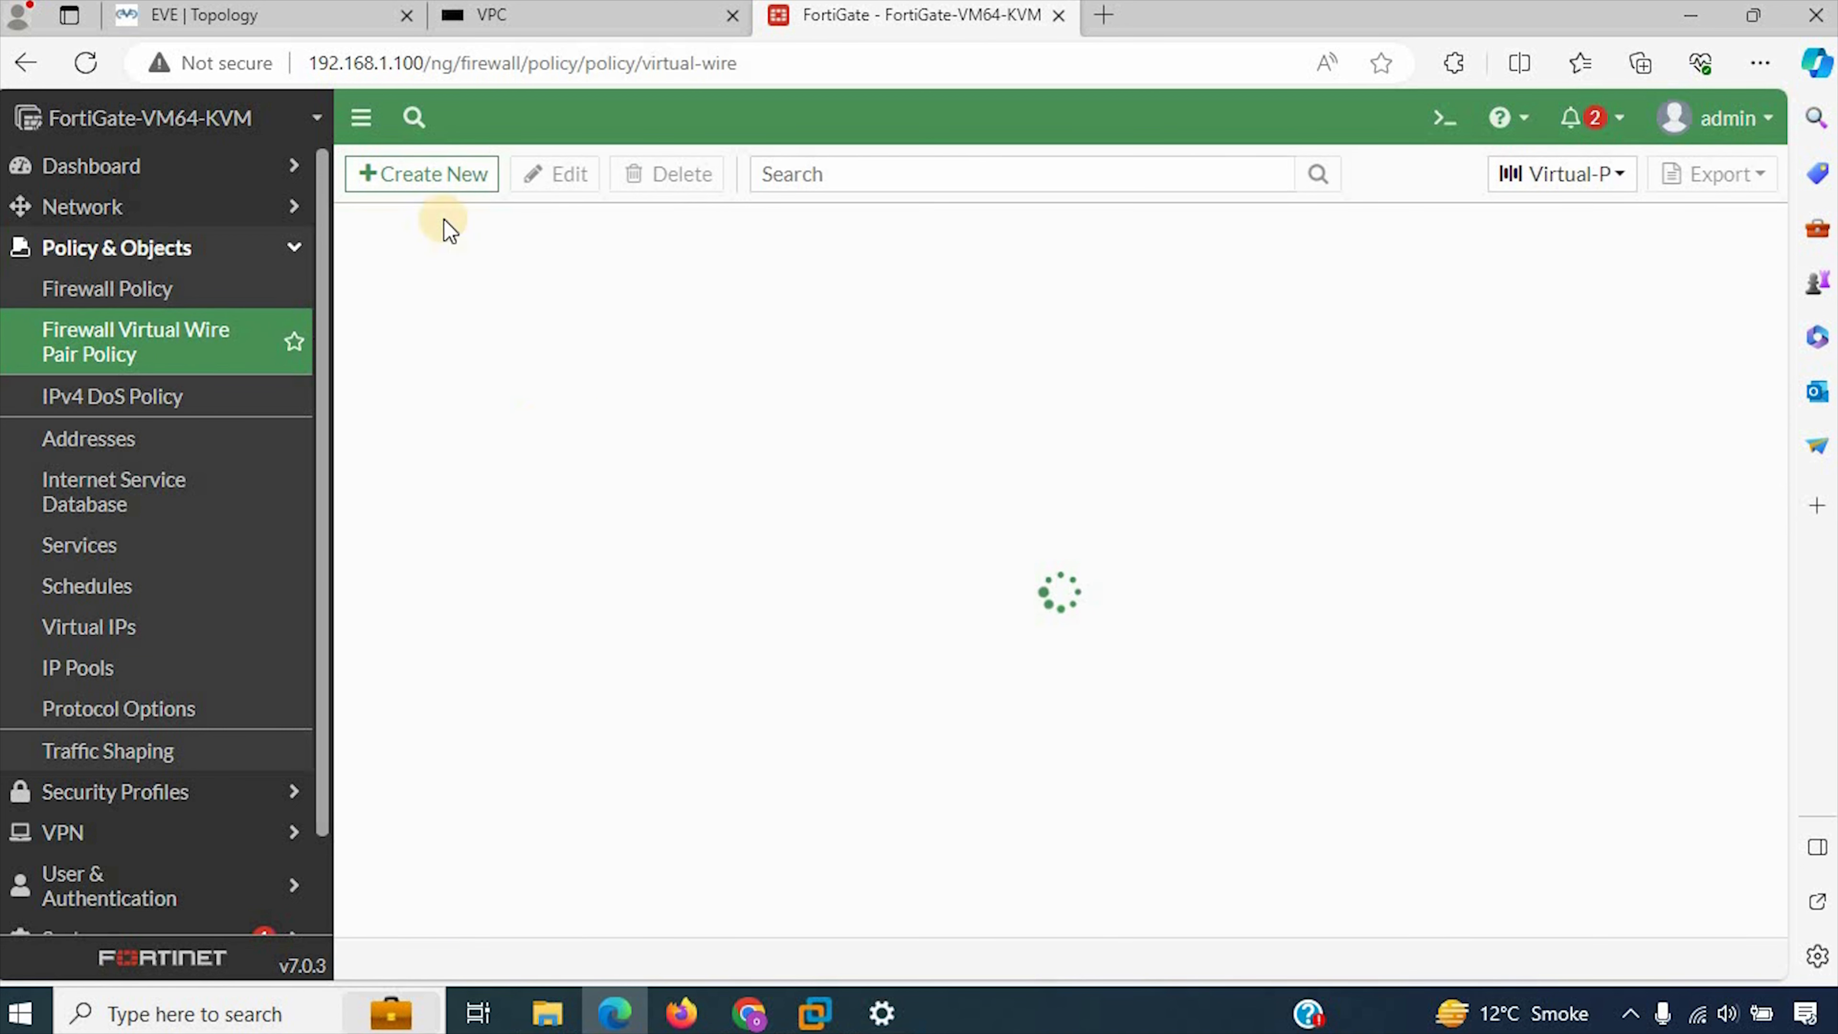
click(460, 176)
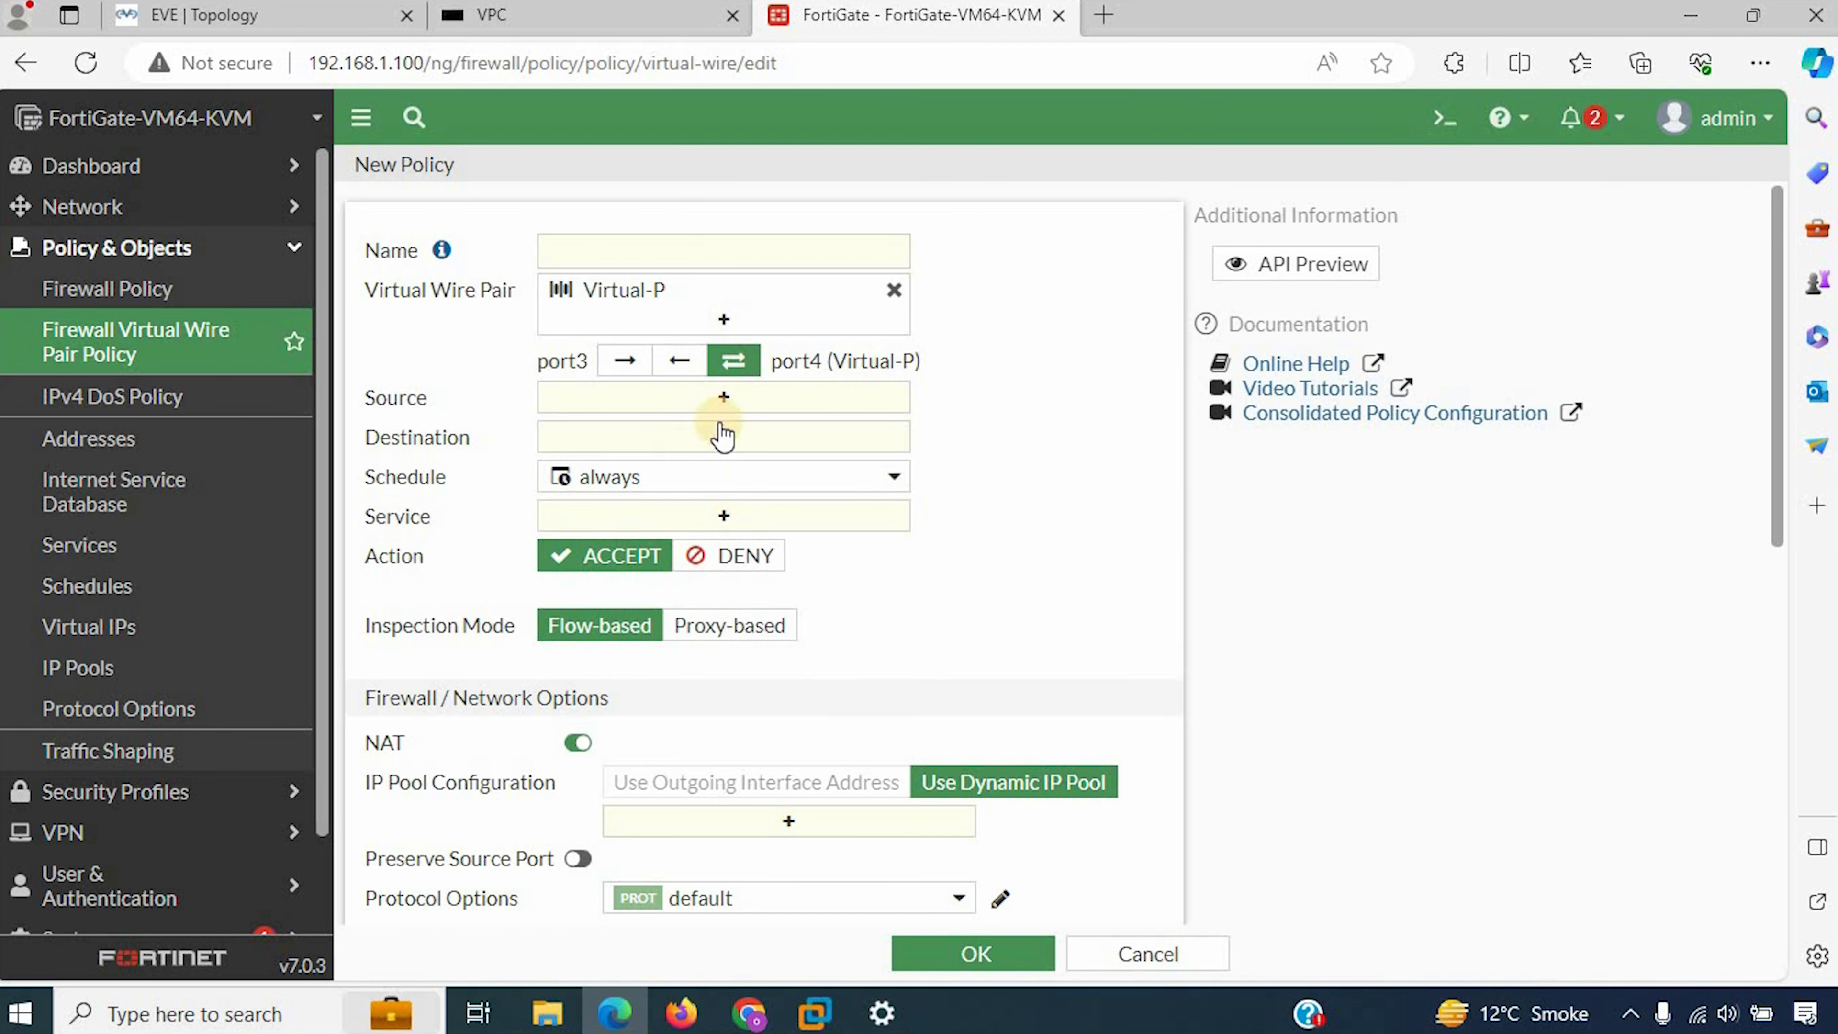
click(651, 239)
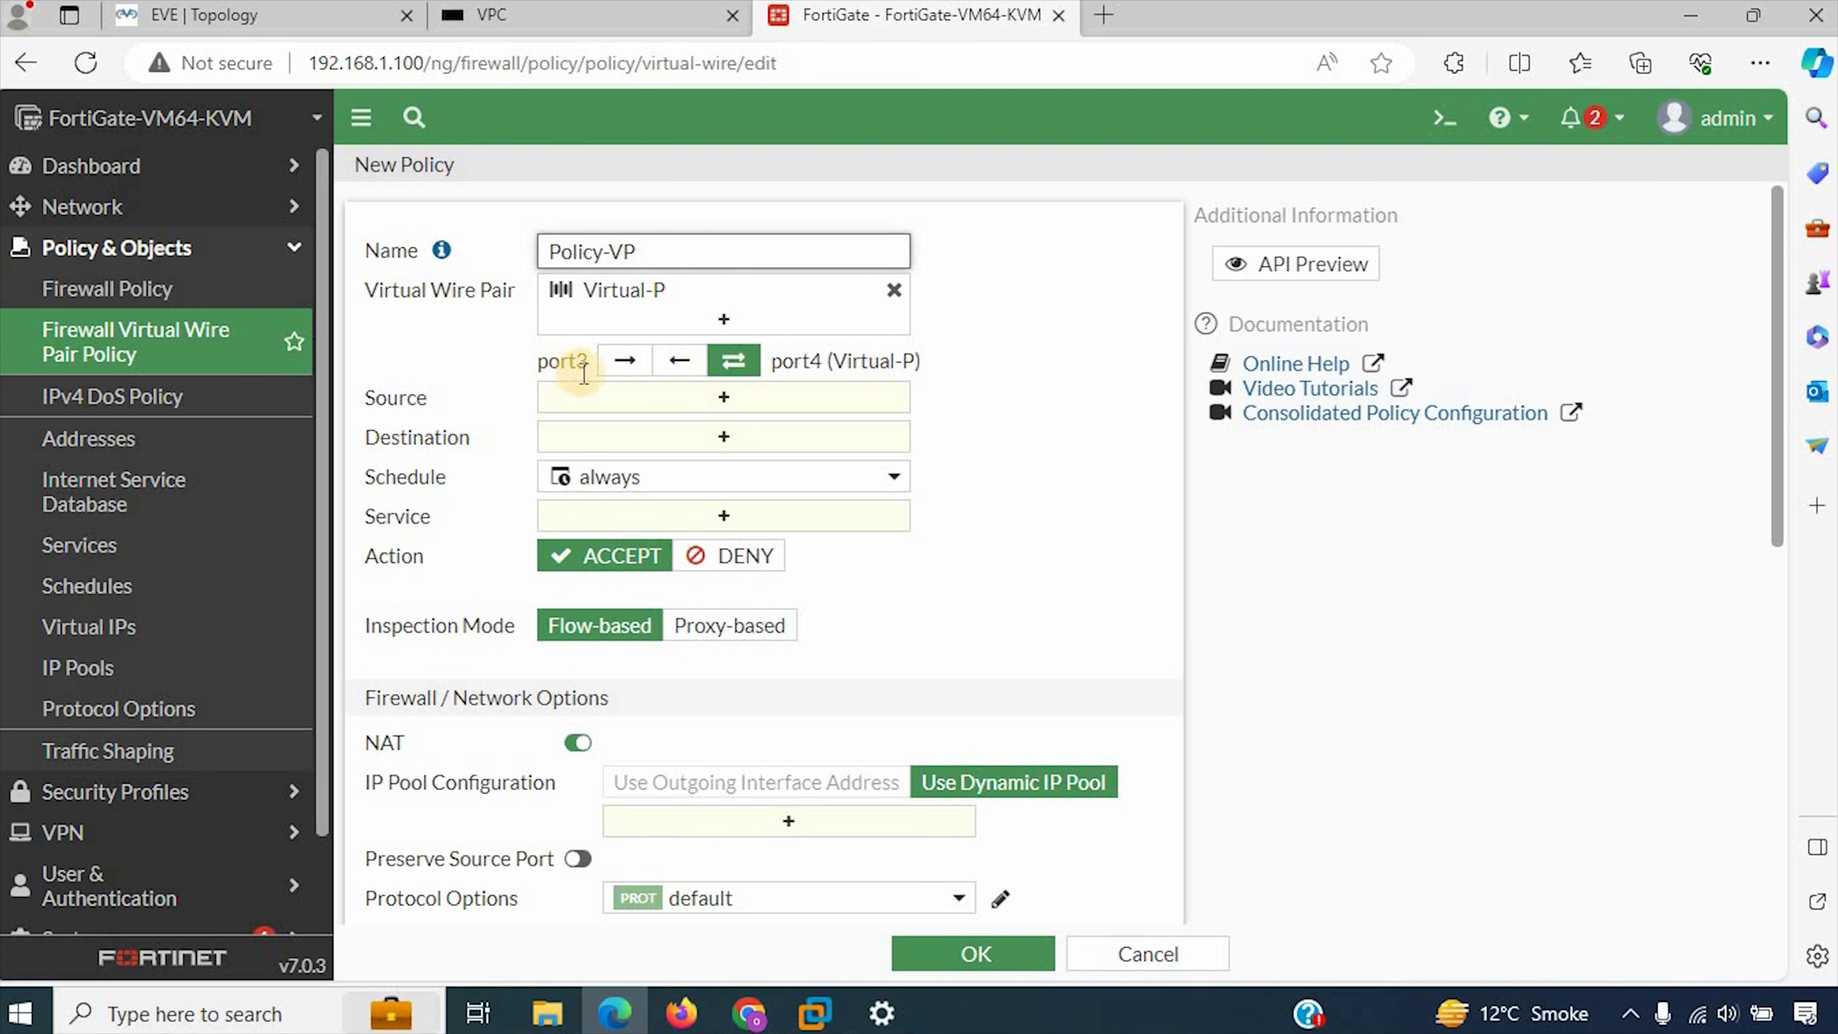
Step: Try the one-way port4-to-port3 direction for the policy and return it to bidirectional
double_click(796, 360)
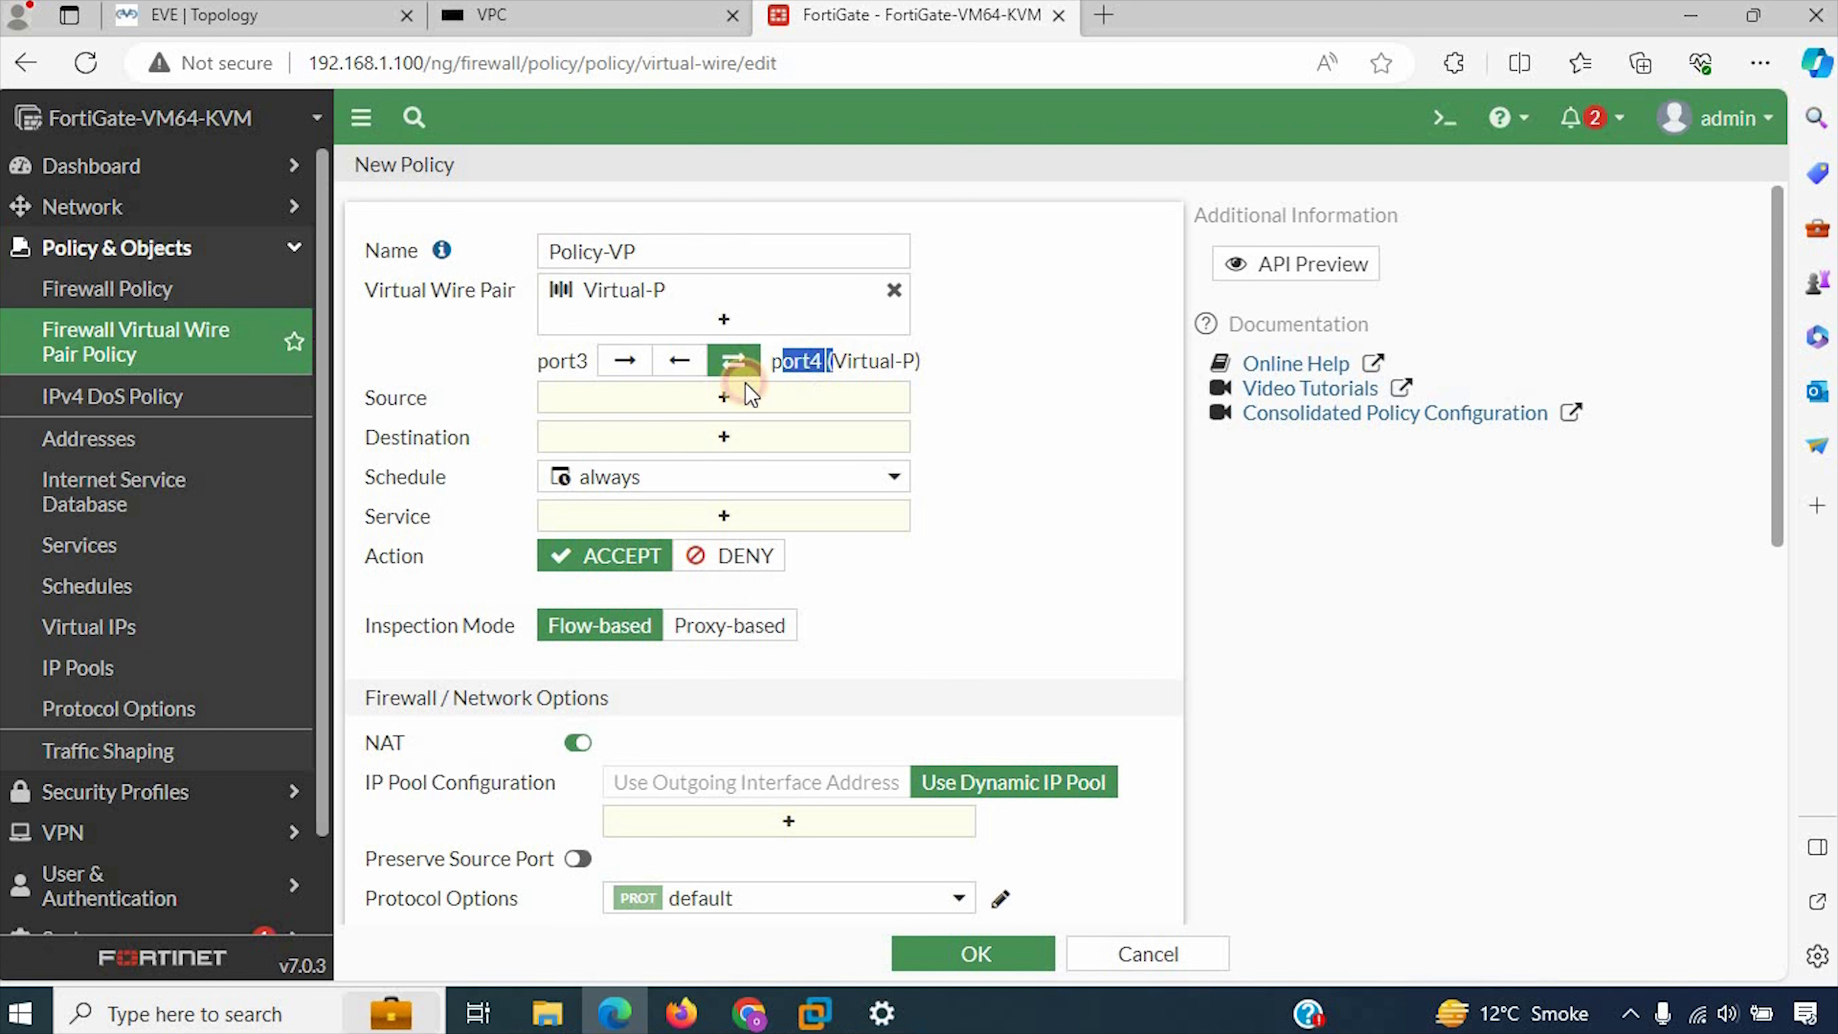
click(680, 366)
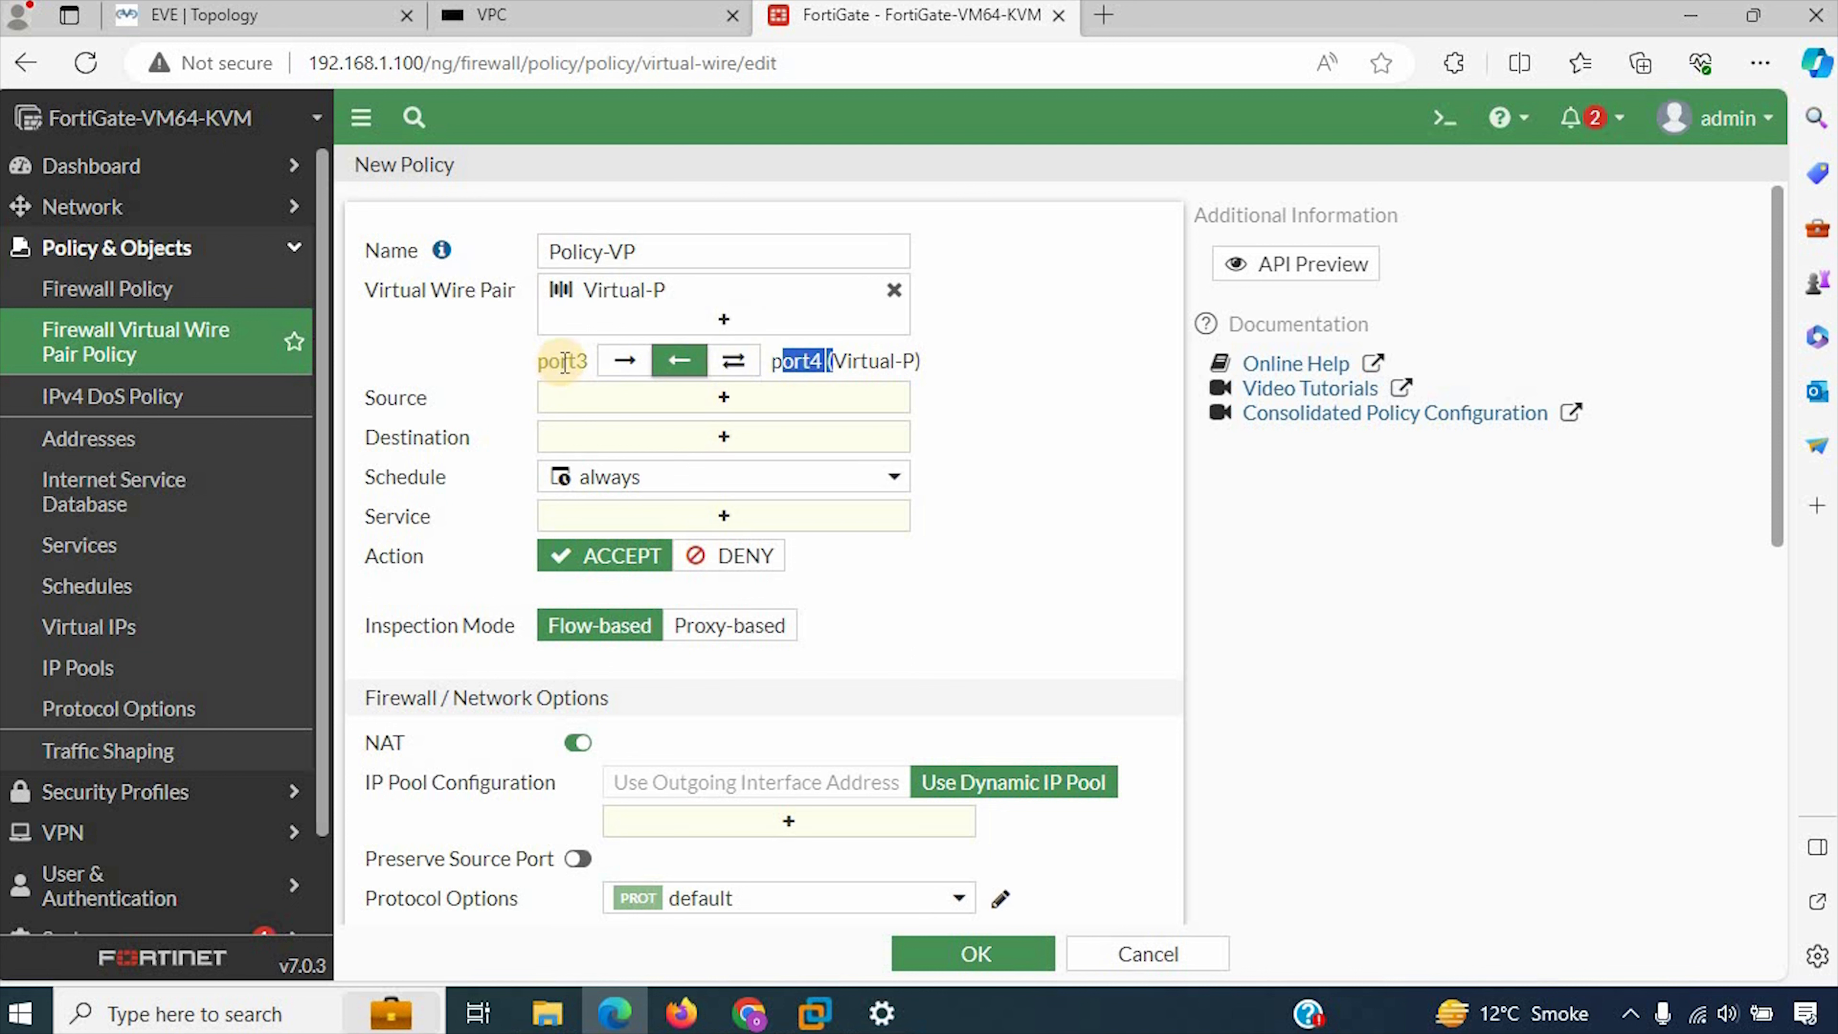
drag(547, 363, 561, 364)
click(734, 367)
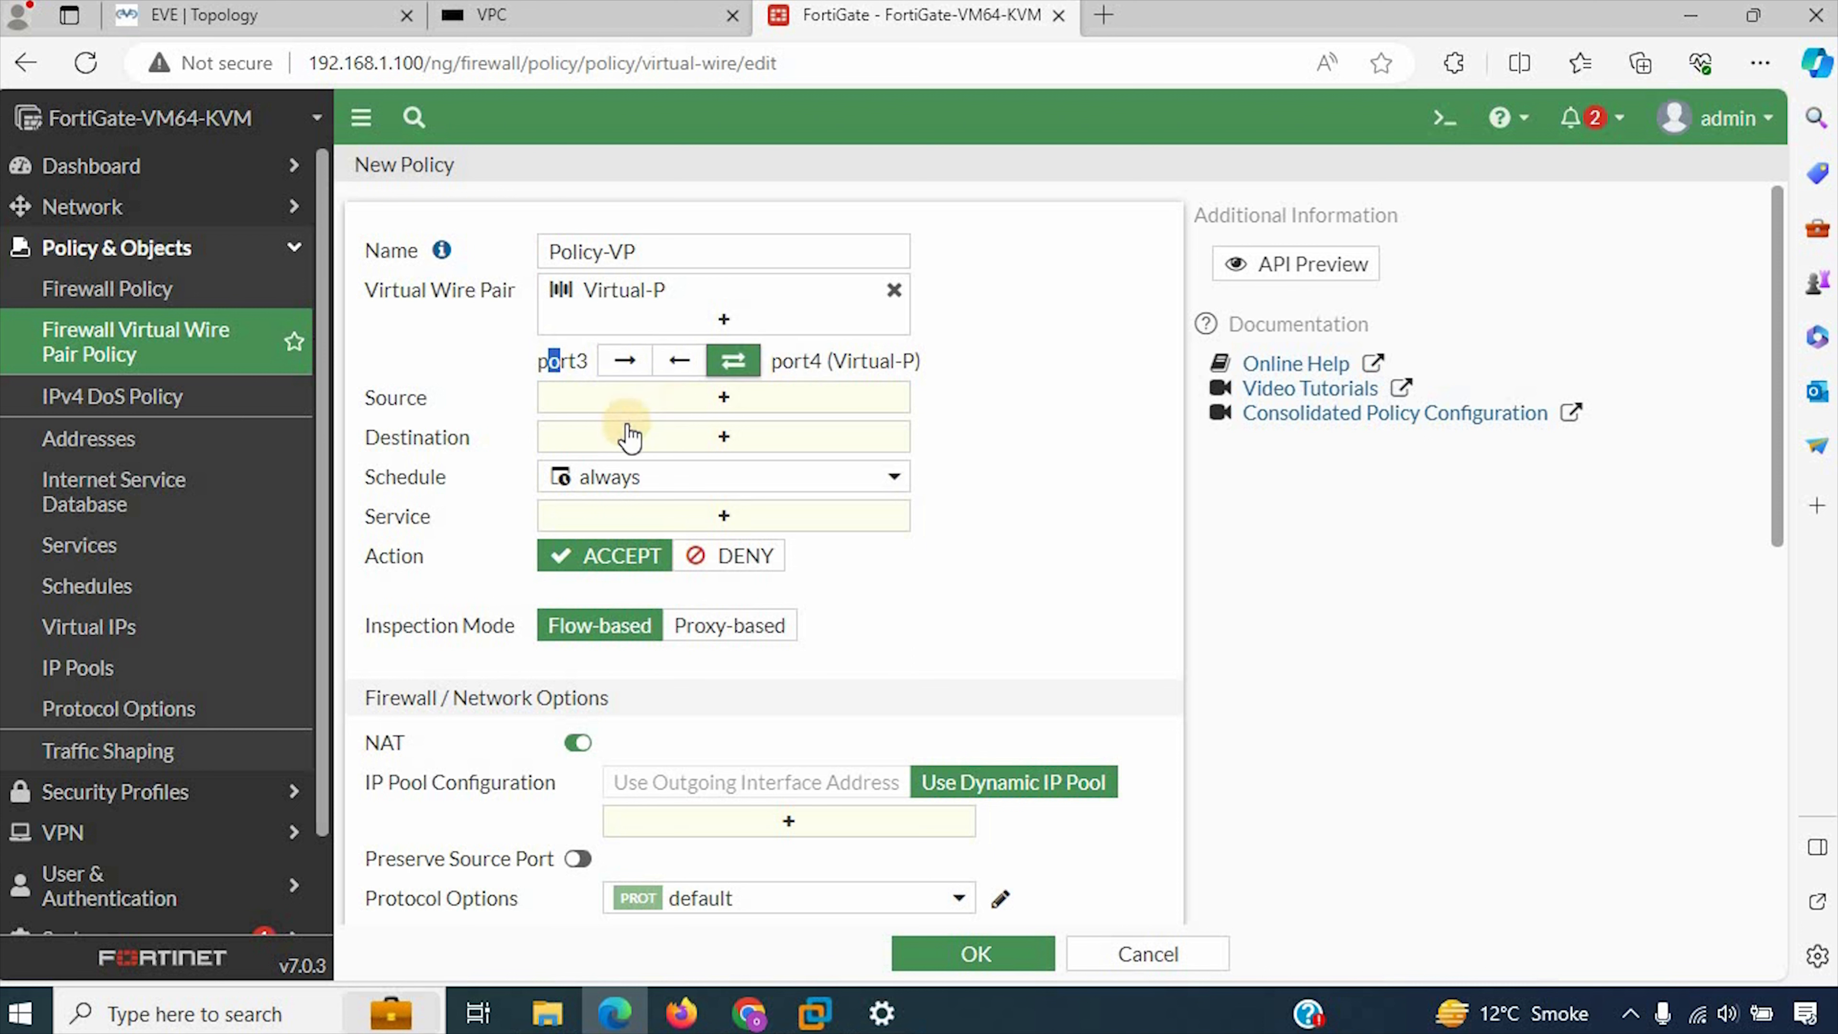
Step: Set the policy's source and destination addresses to all and its service to ALL
click(686, 404)
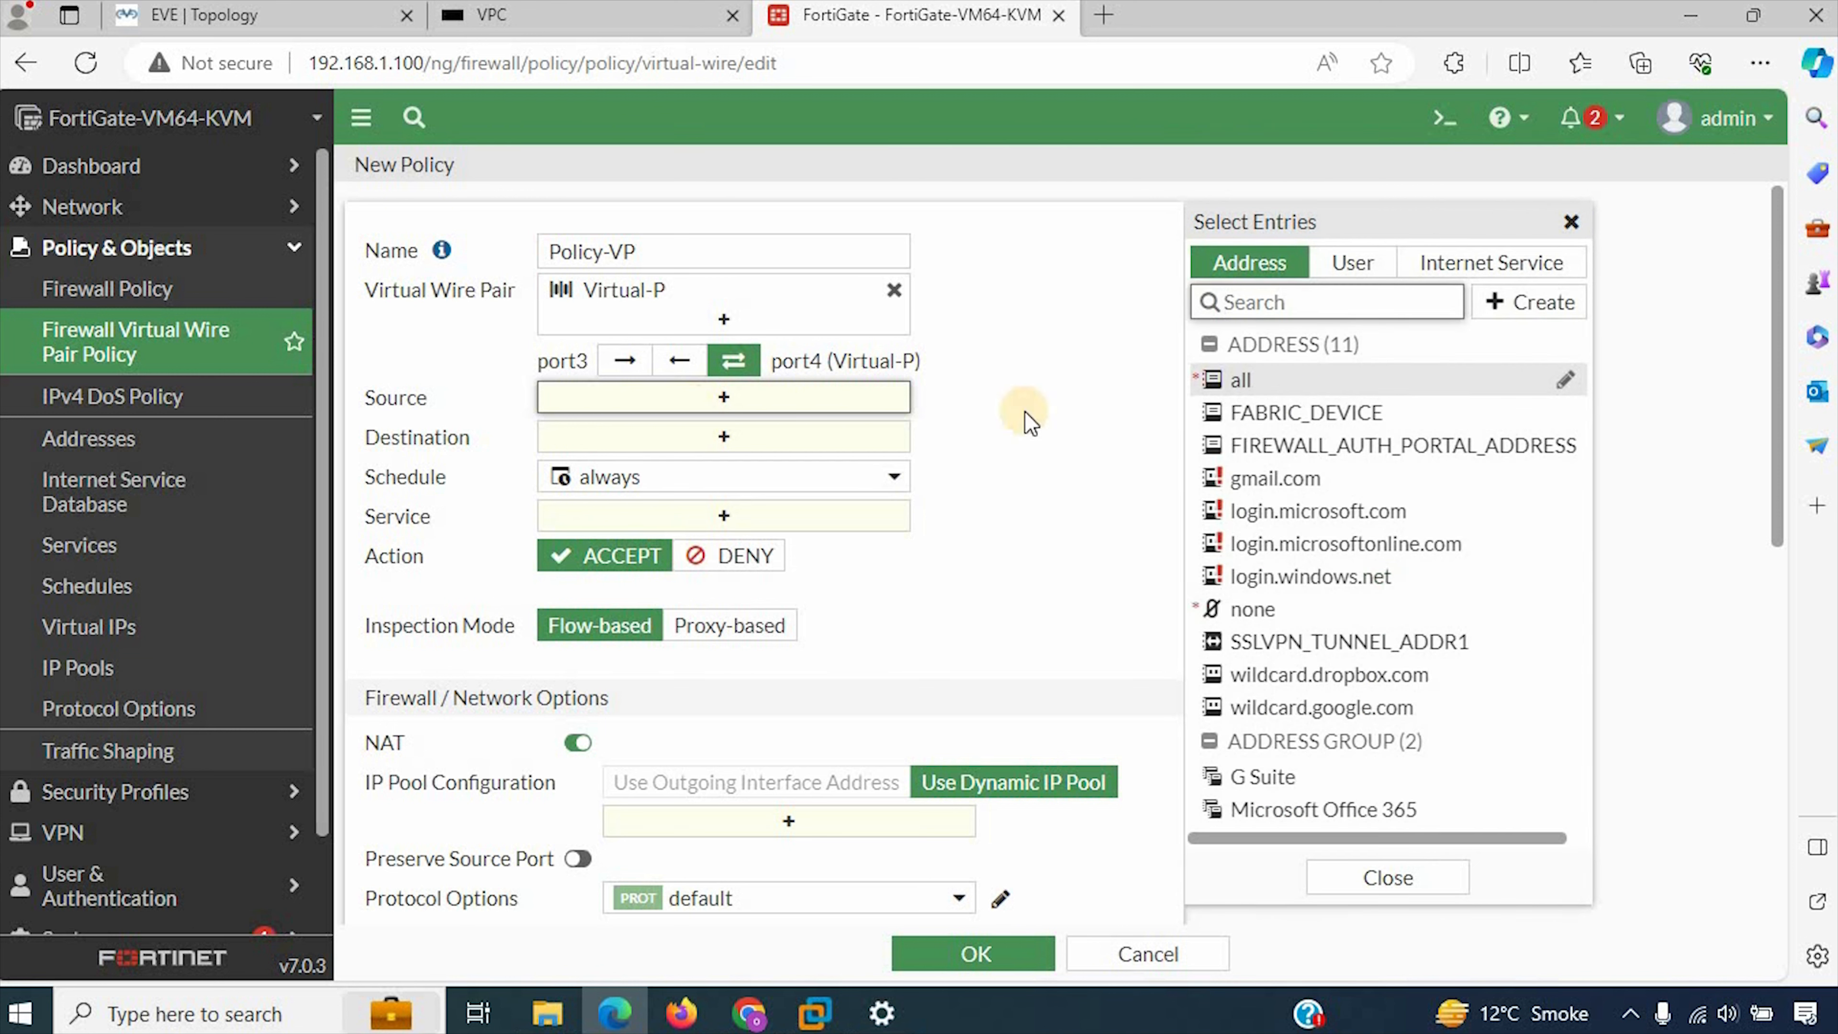
click(1238, 378)
click(624, 467)
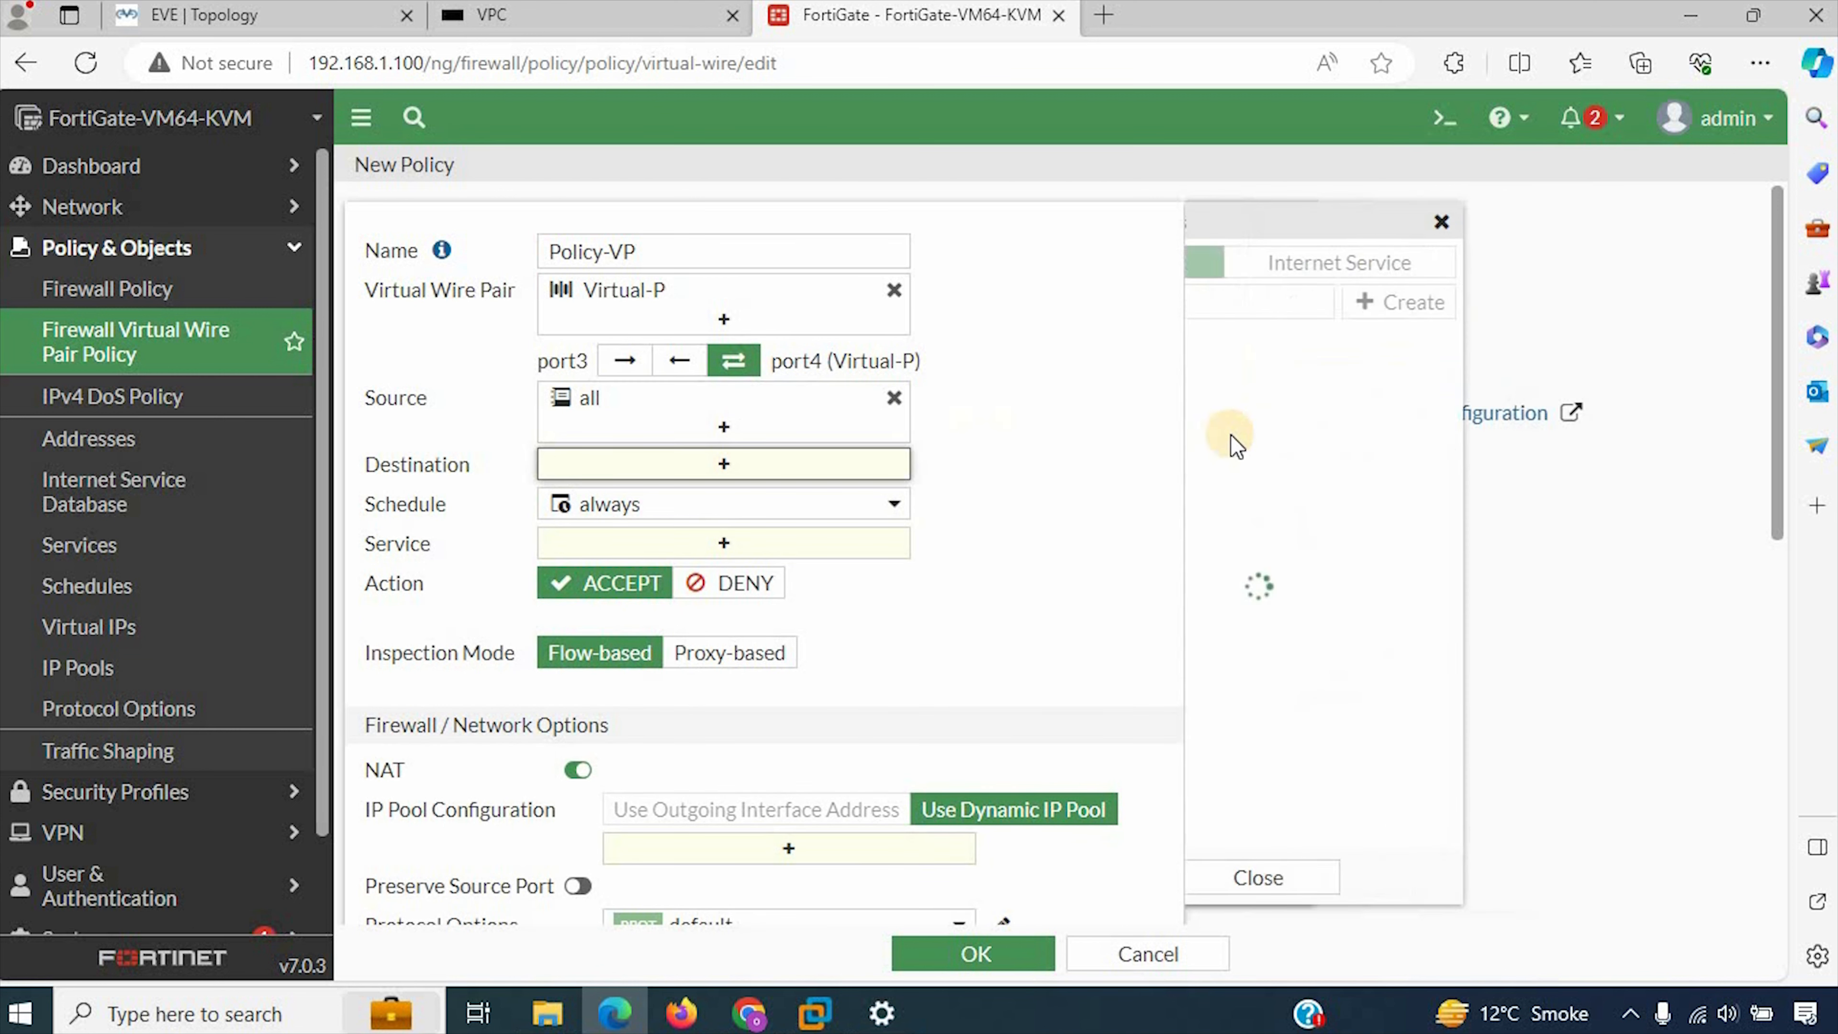
click(1251, 379)
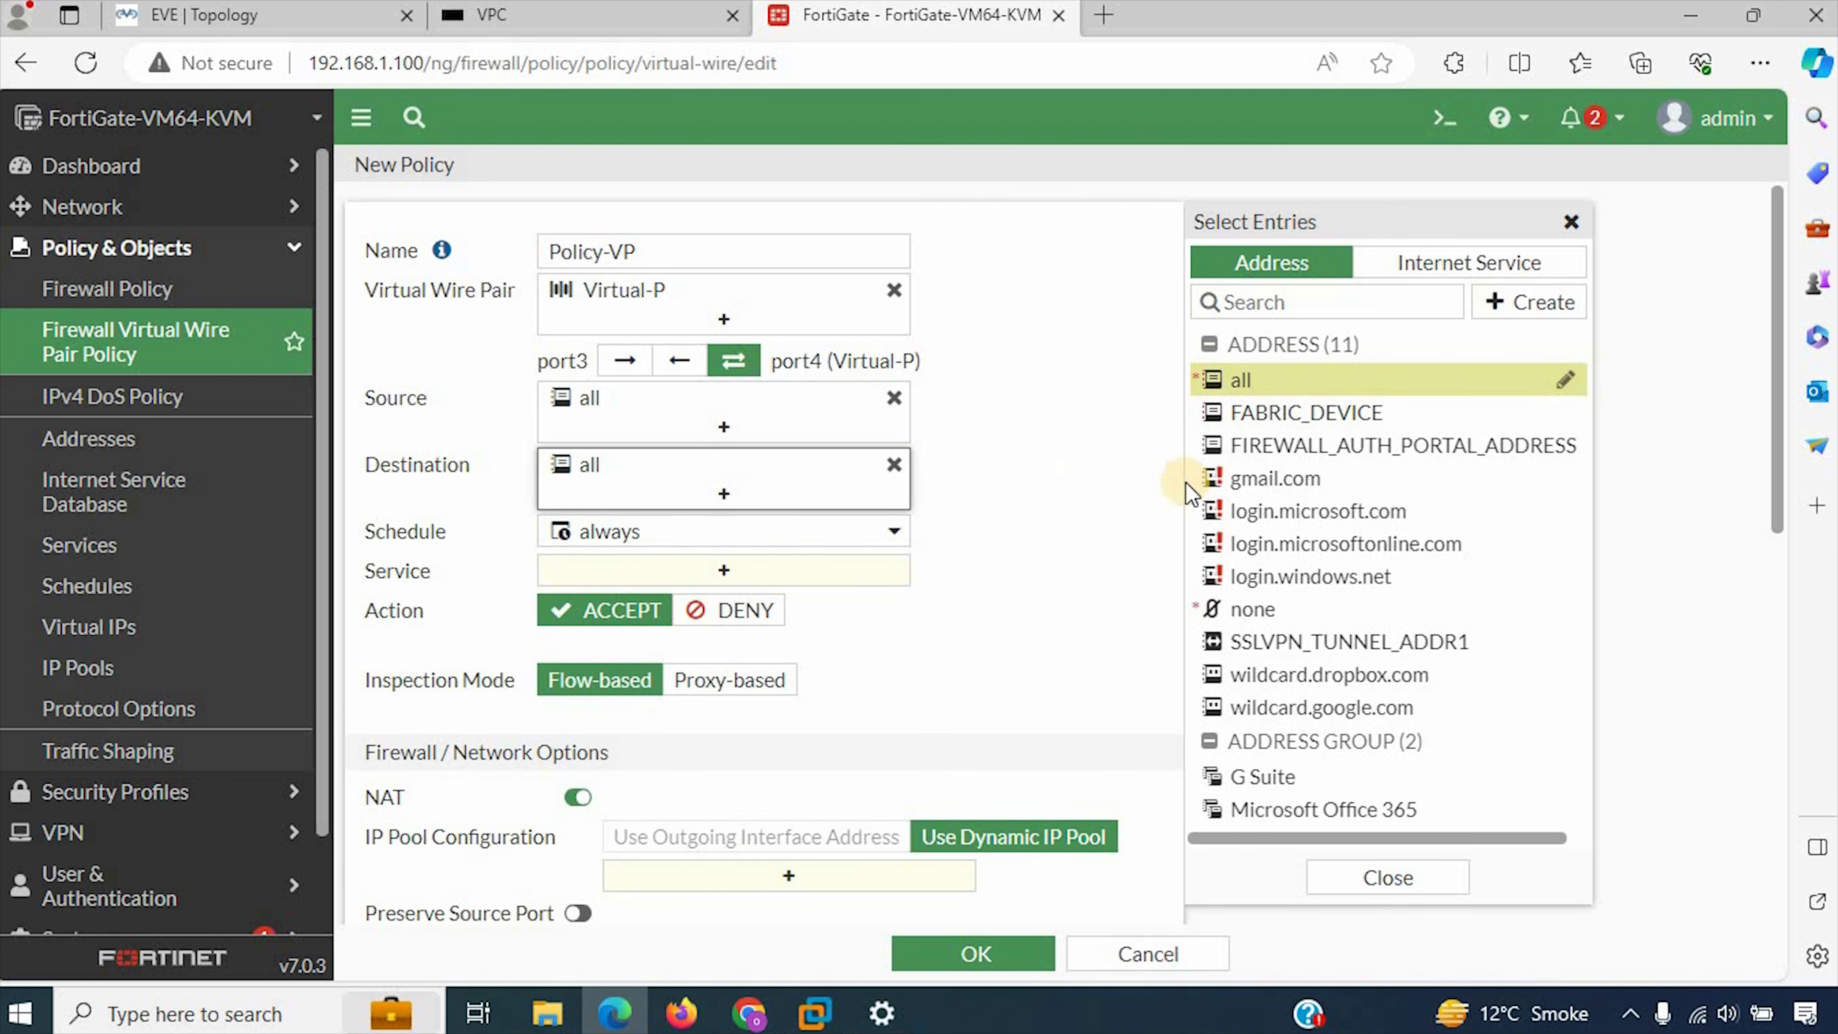
click(1087, 439)
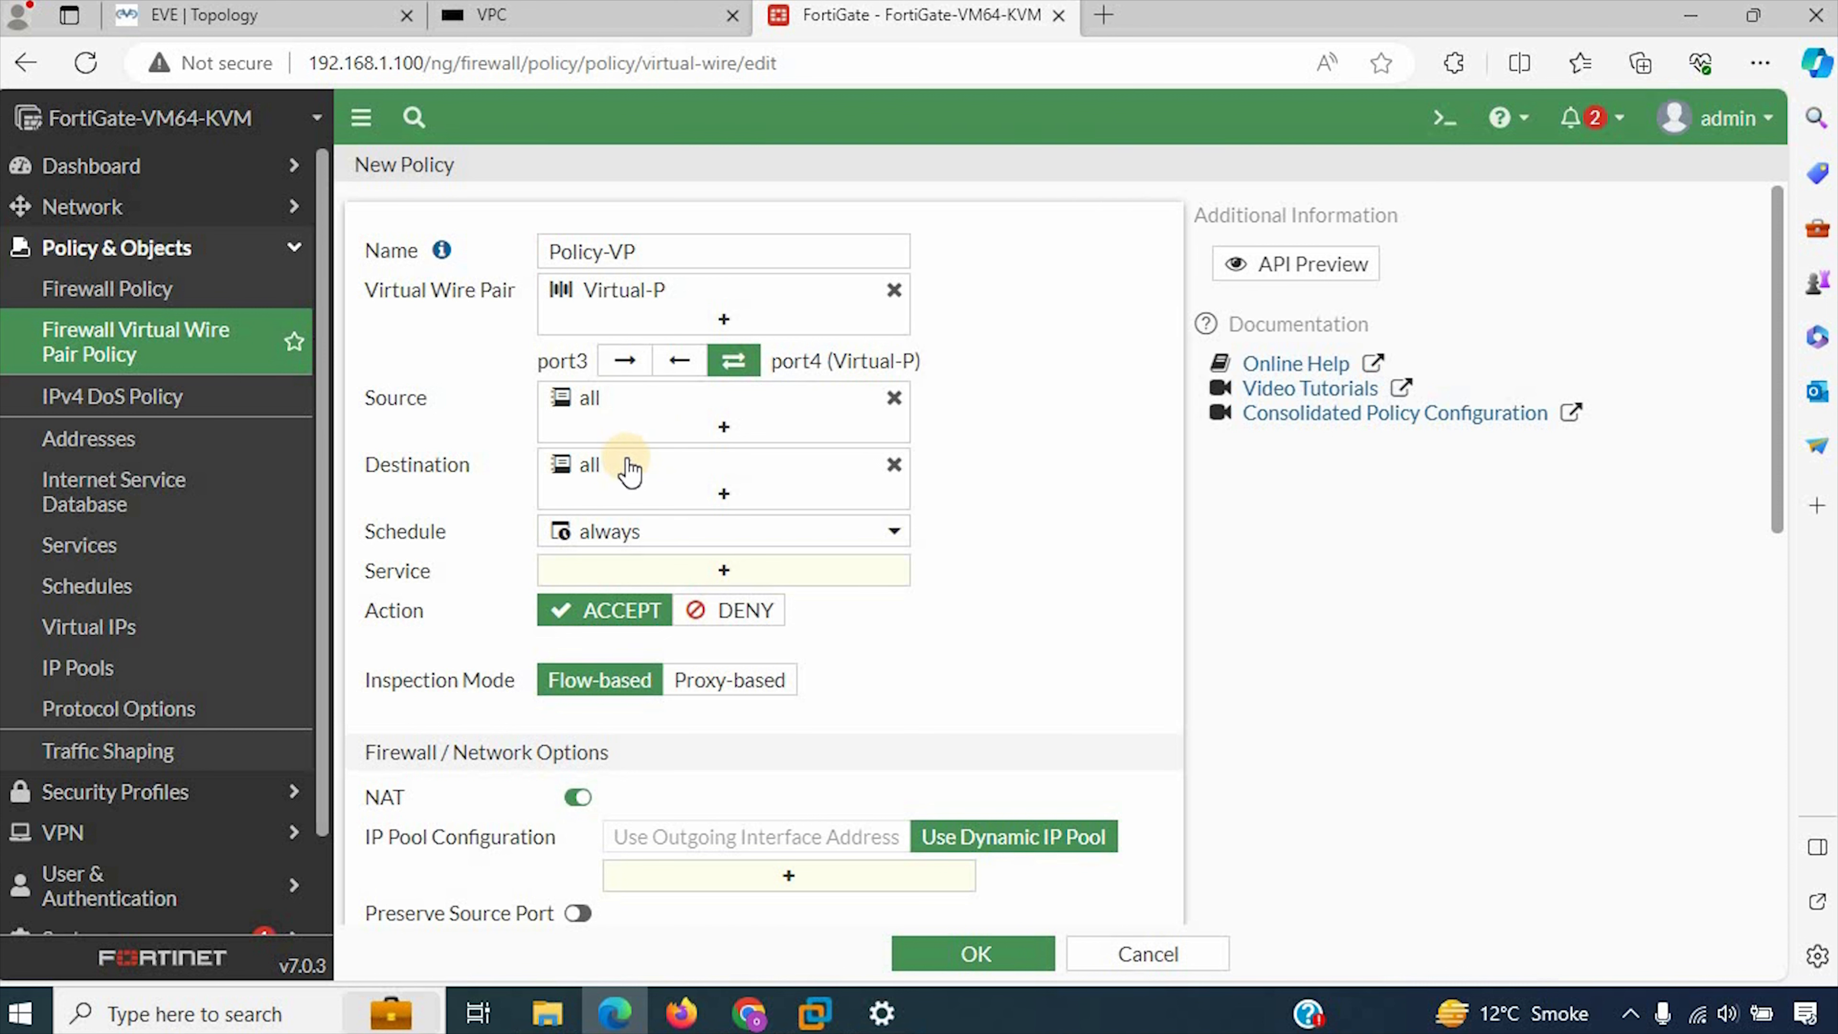
mouse_move(630, 469)
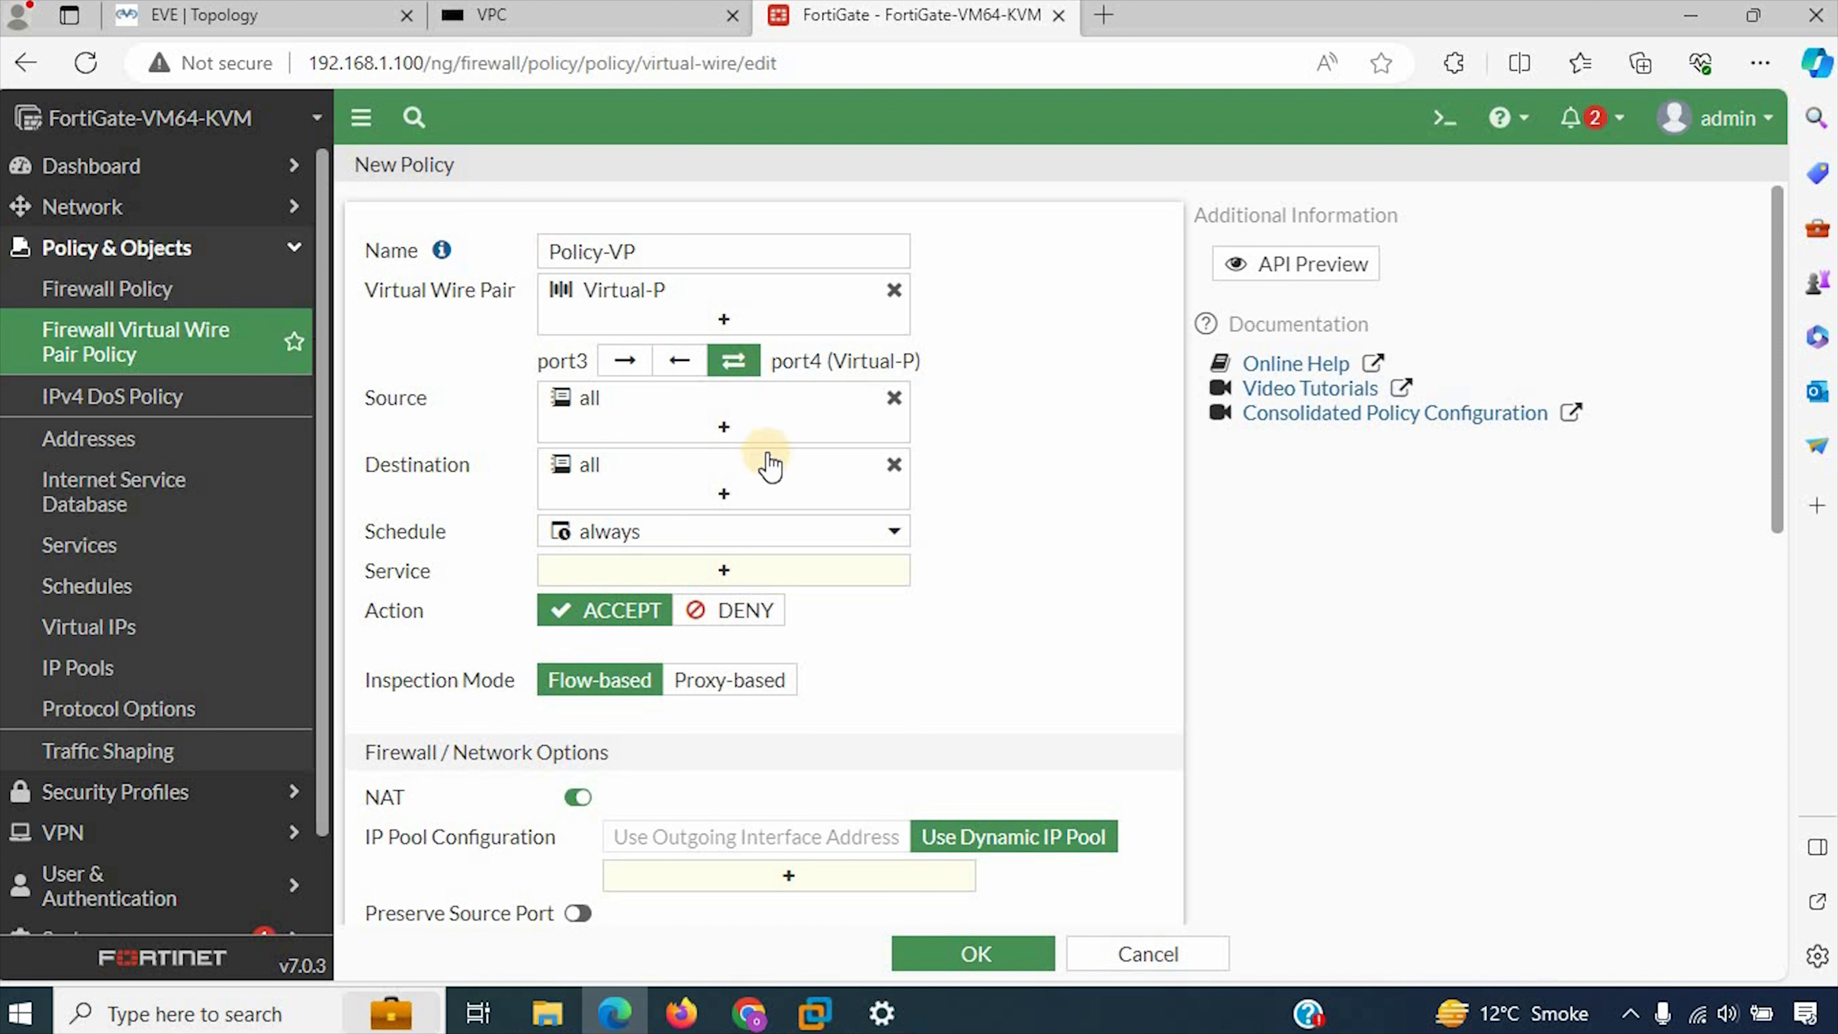
click(724, 569)
click(1248, 373)
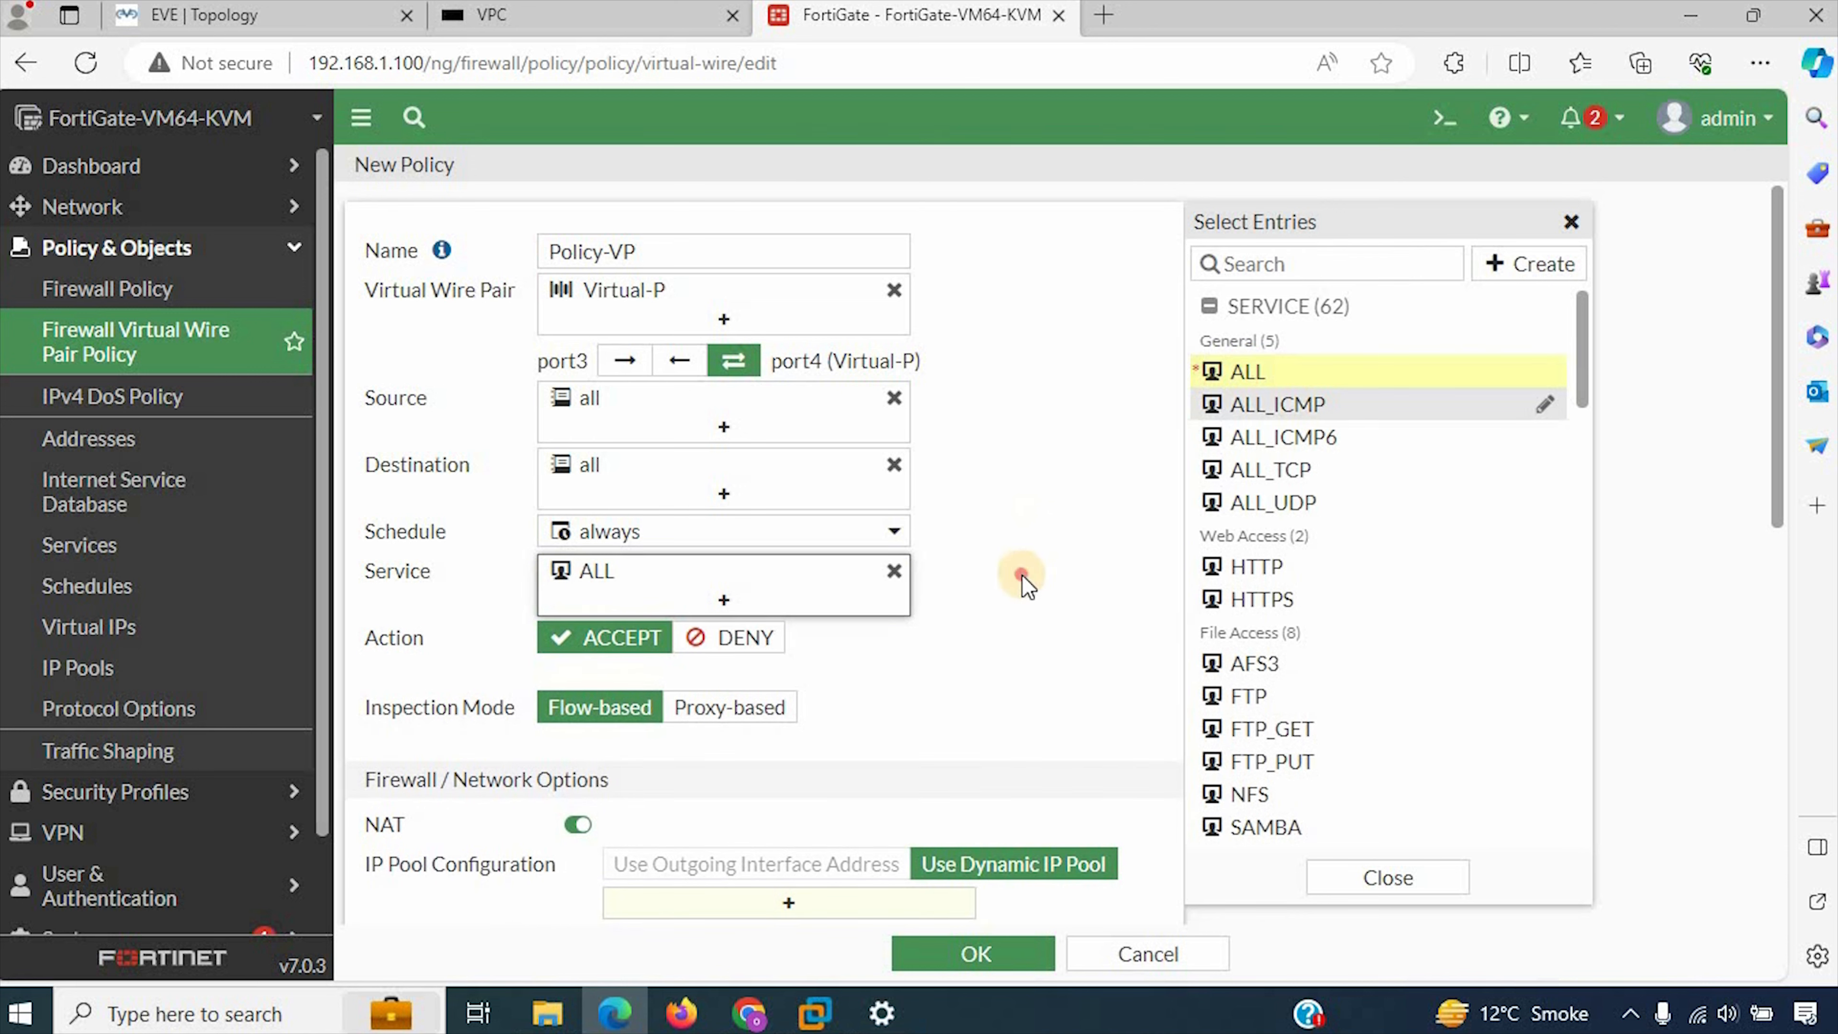
click(1020, 576)
Step: Review the remaining policy options, try to save the policy without an IP pool, and turn NAT off
scroll(1009, 601, down, 6)
scroll(880, 652, down, 4)
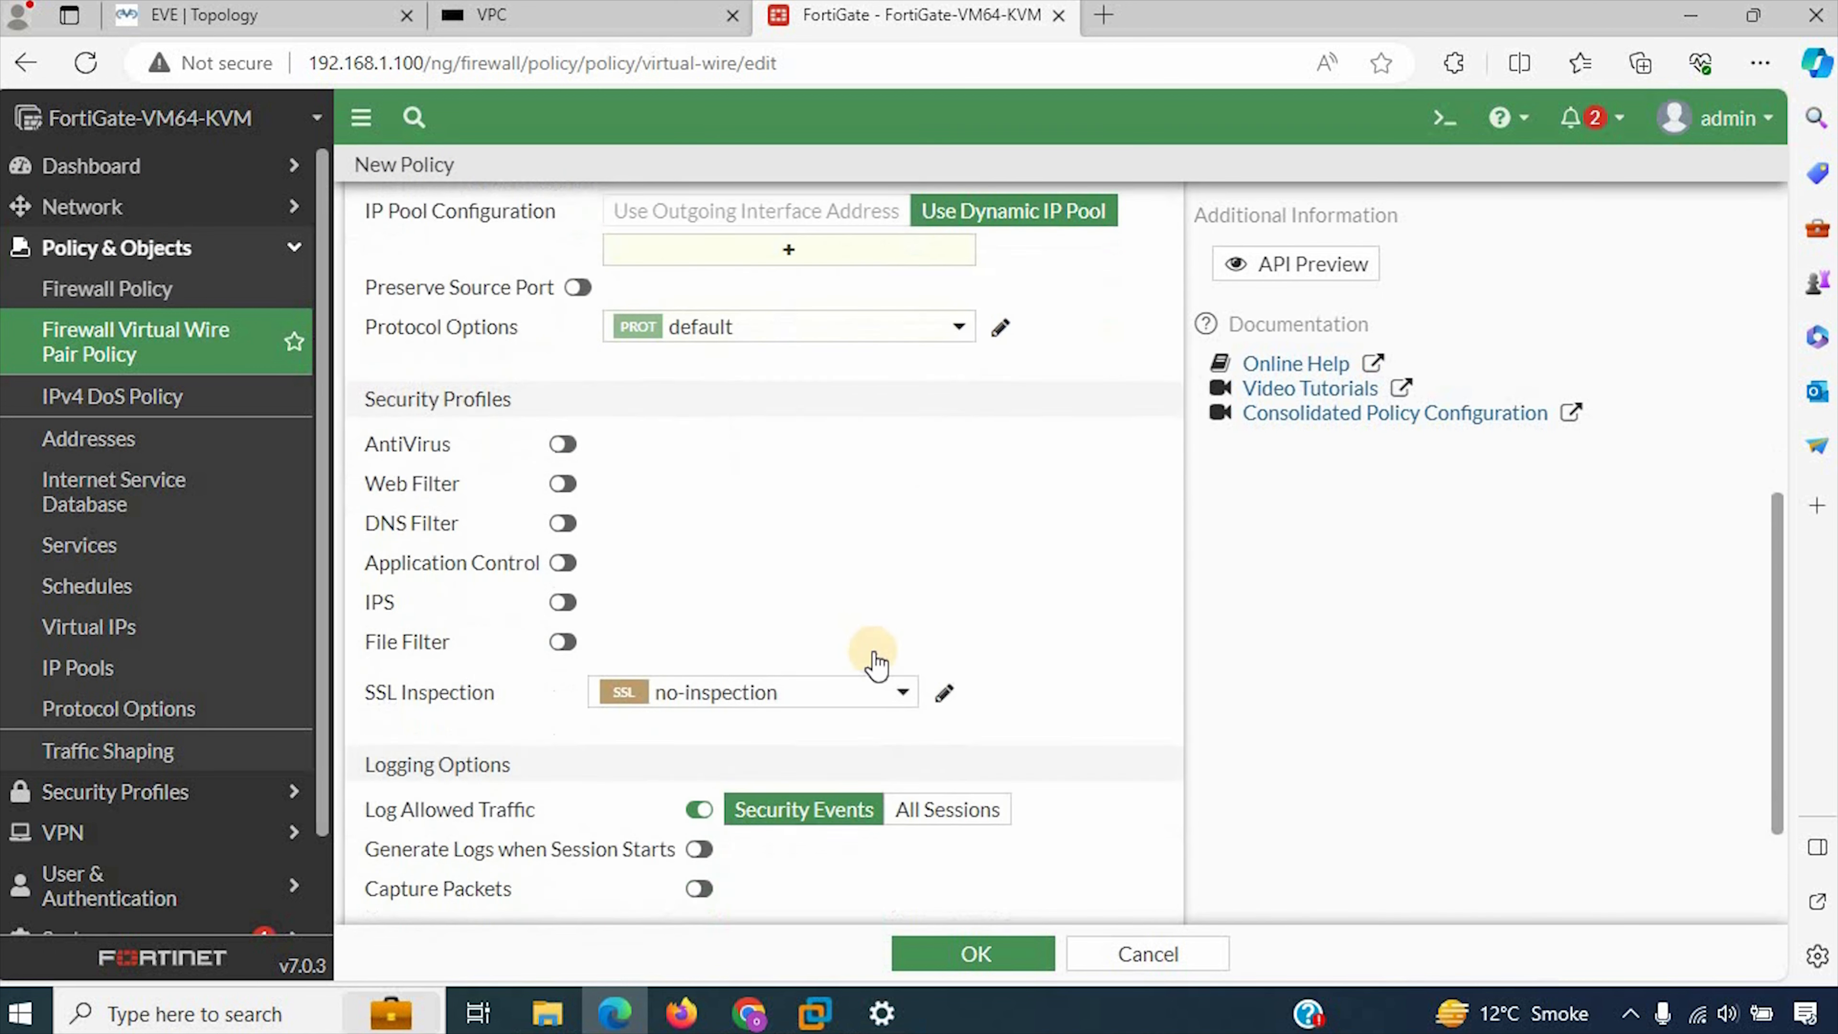
click(946, 628)
scroll(915, 735, up, 7)
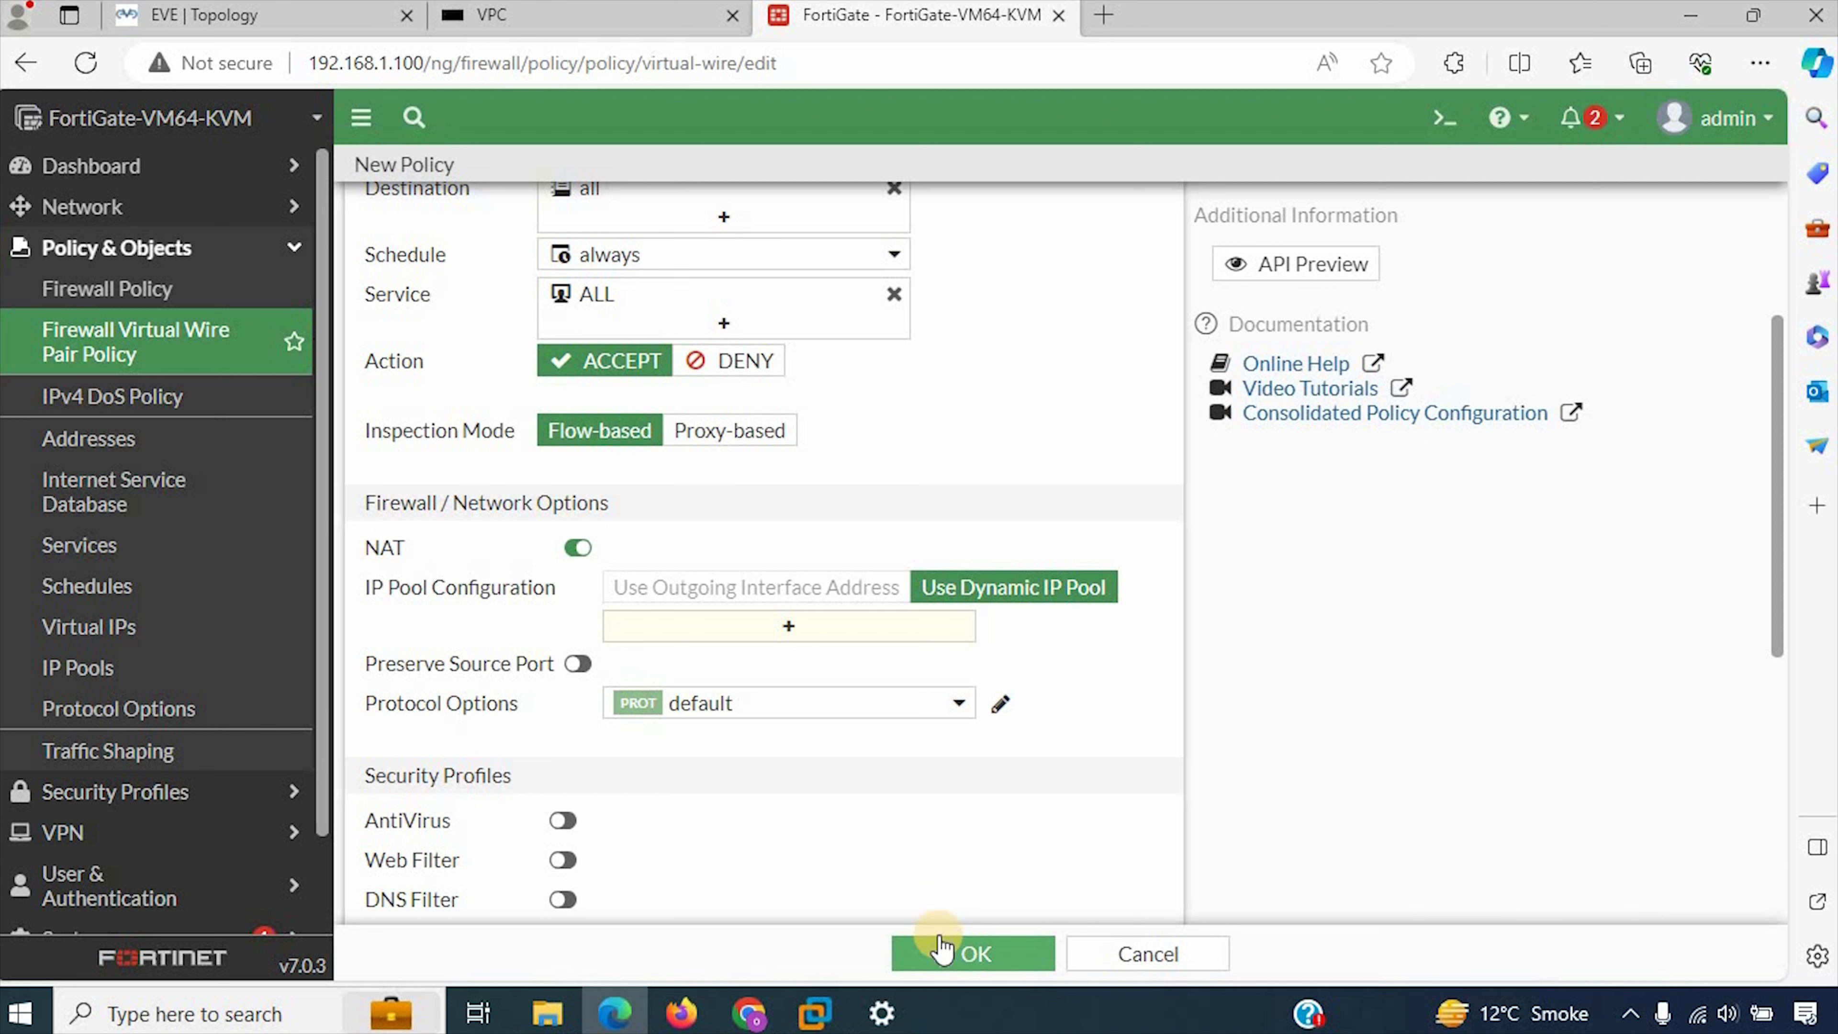
click(946, 962)
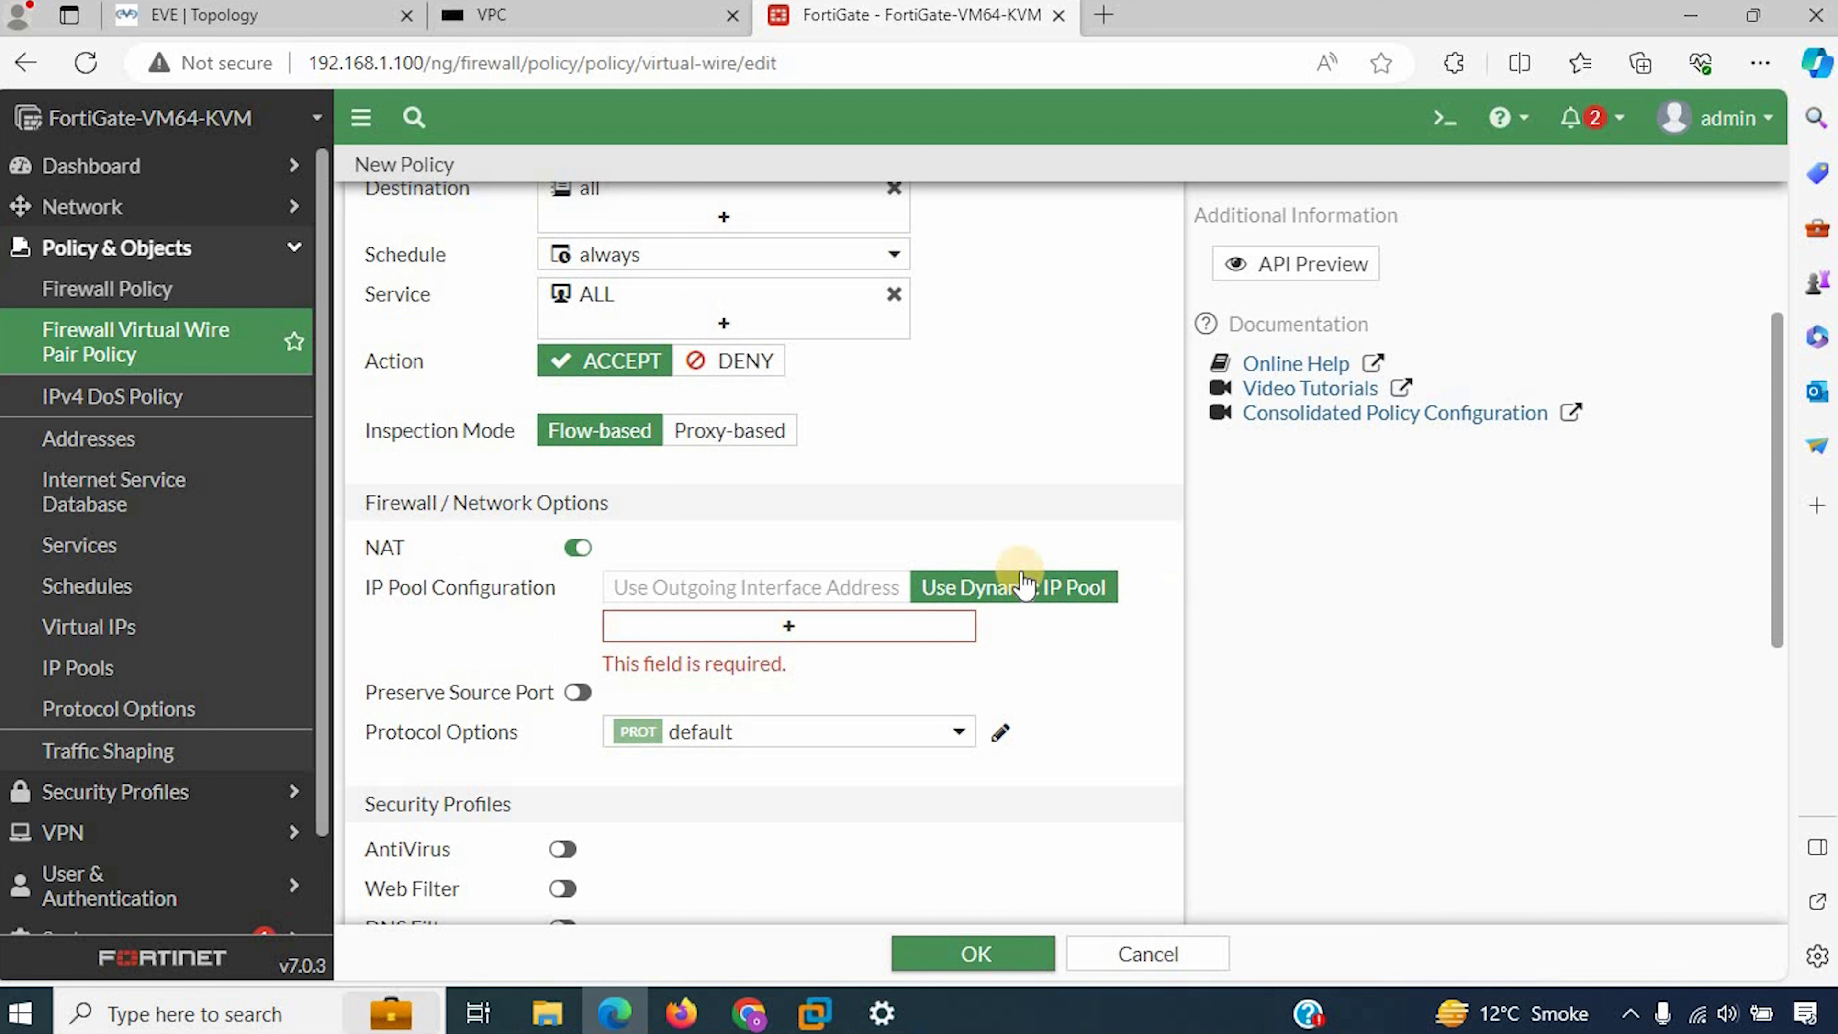
click(575, 551)
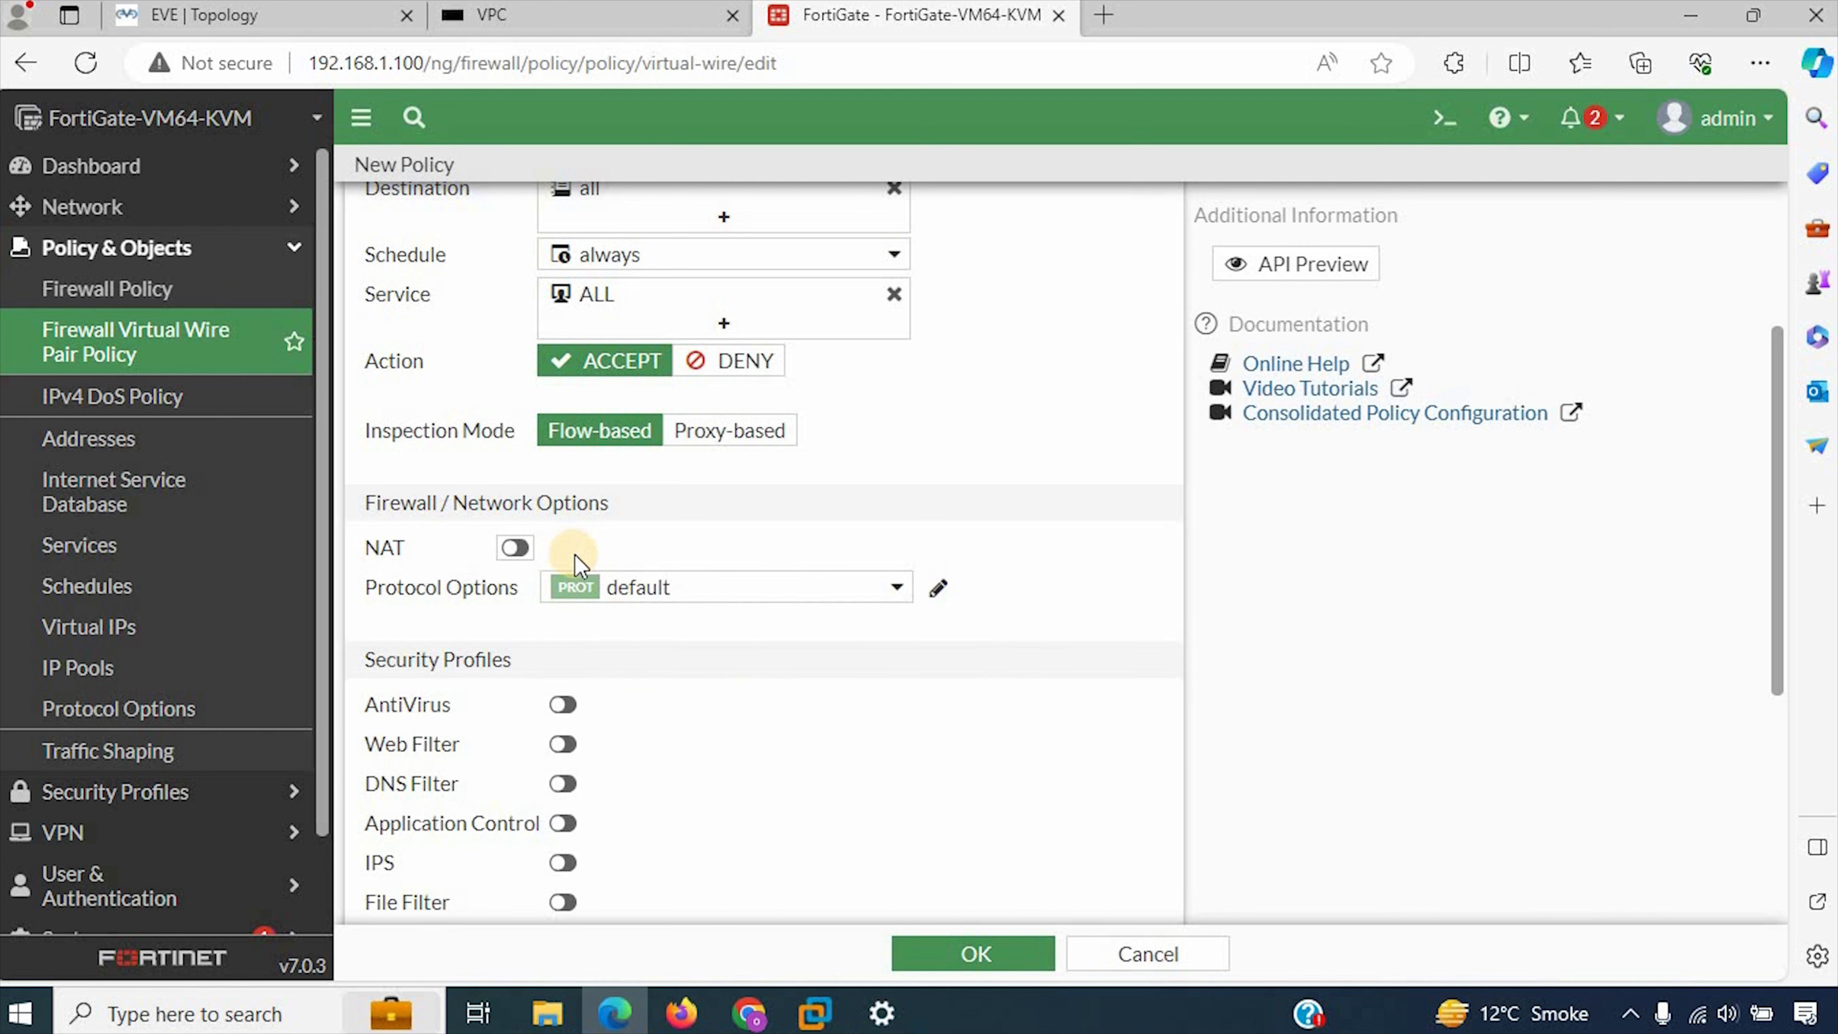
mouse_move(575, 588)
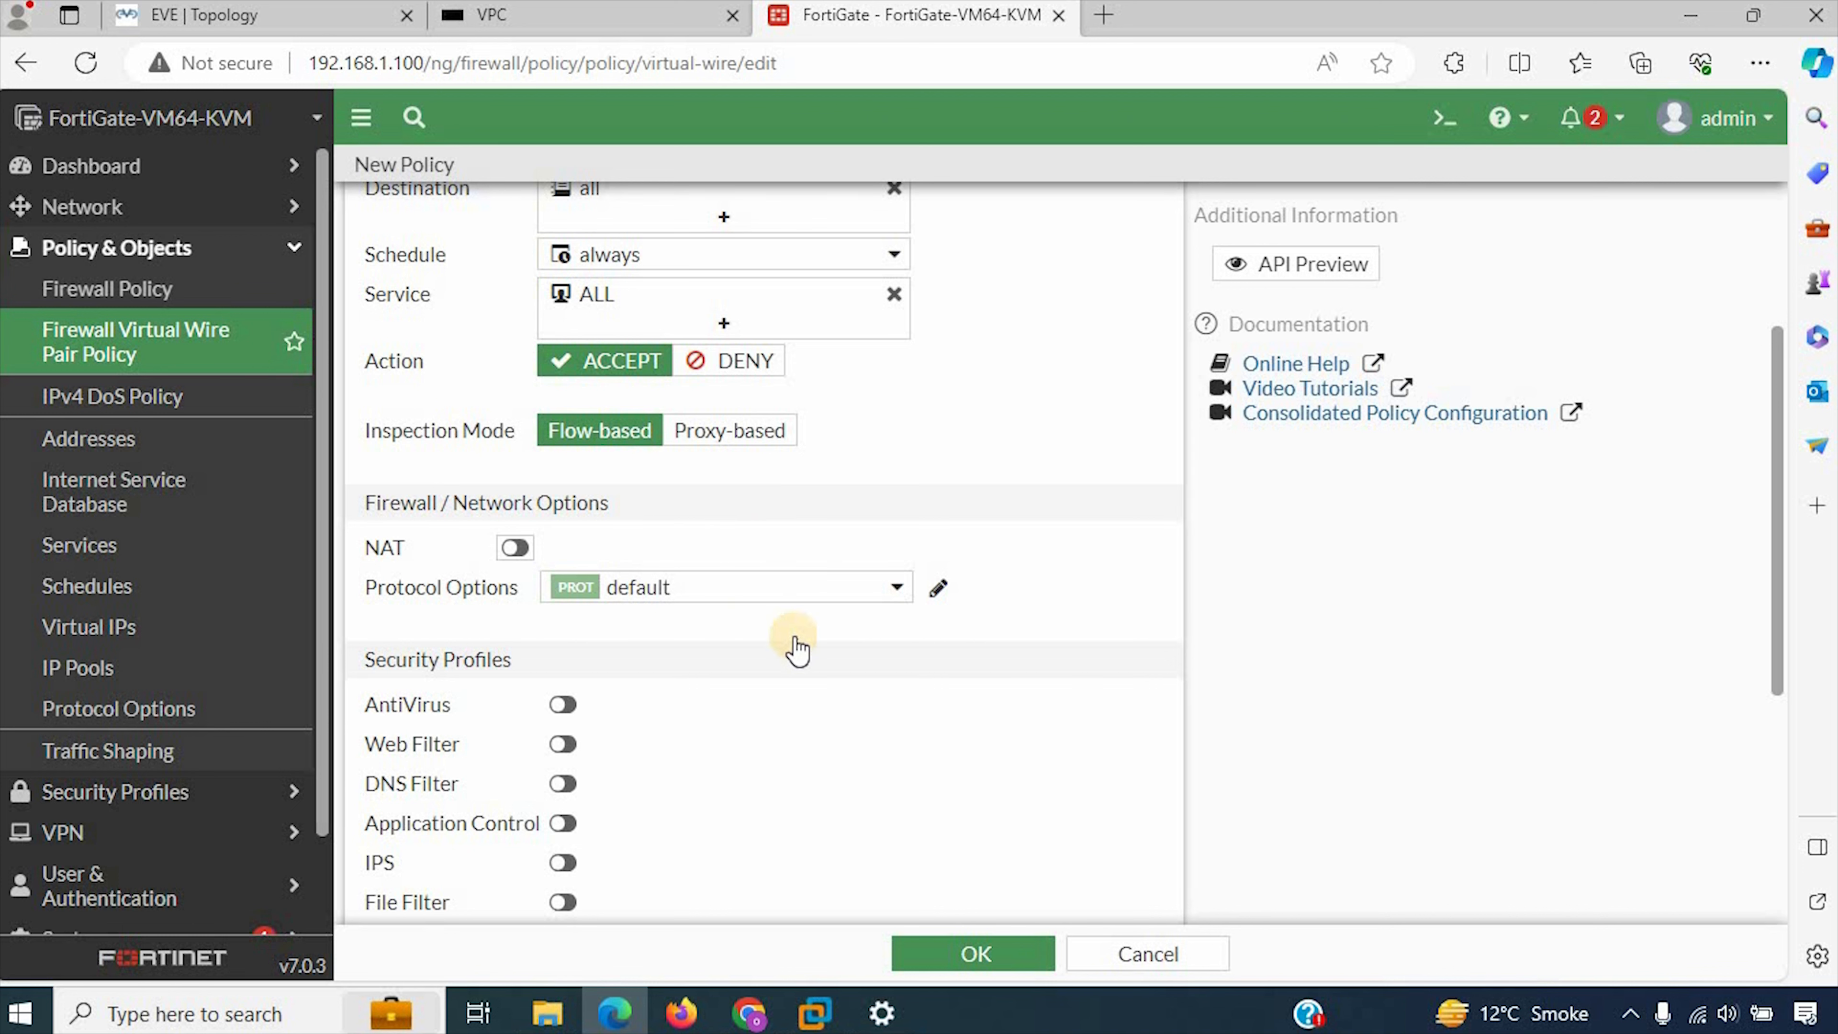
Step: Save the Policy-VP policy and ping the server at 192.168.200.200 from the VPC console
scroll(792, 644, up, 4)
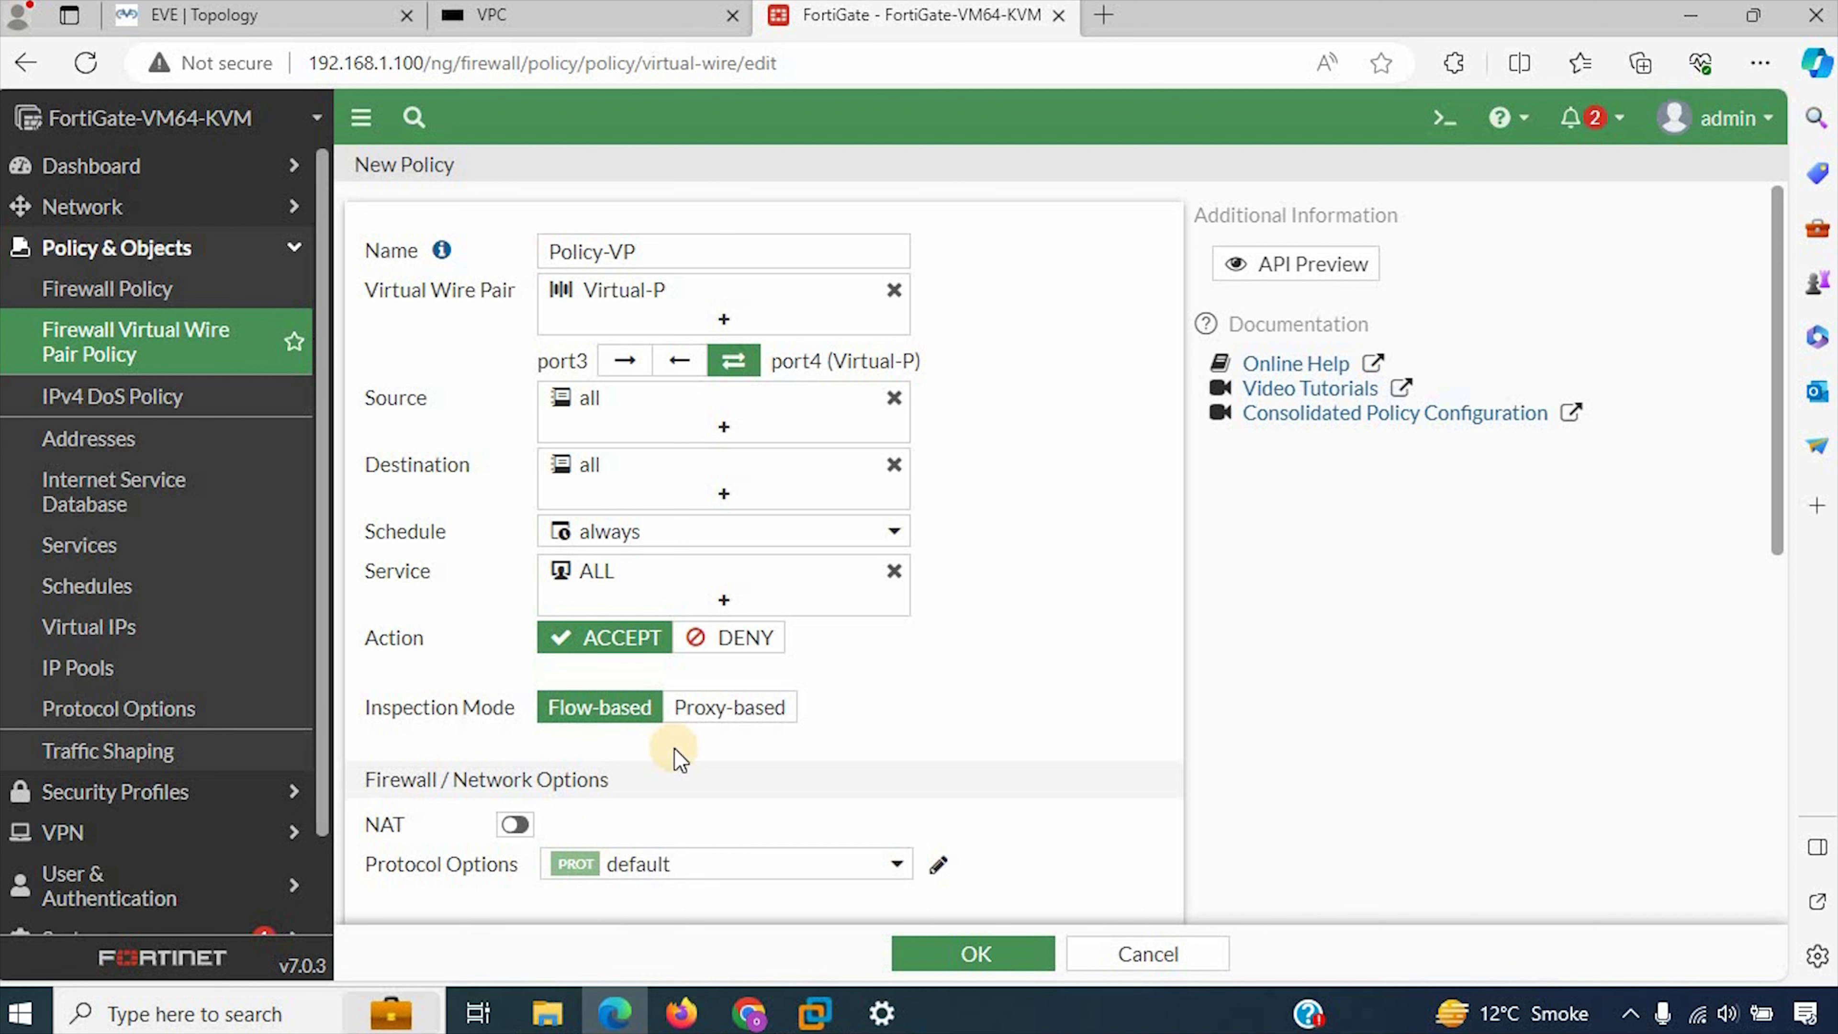
click(997, 957)
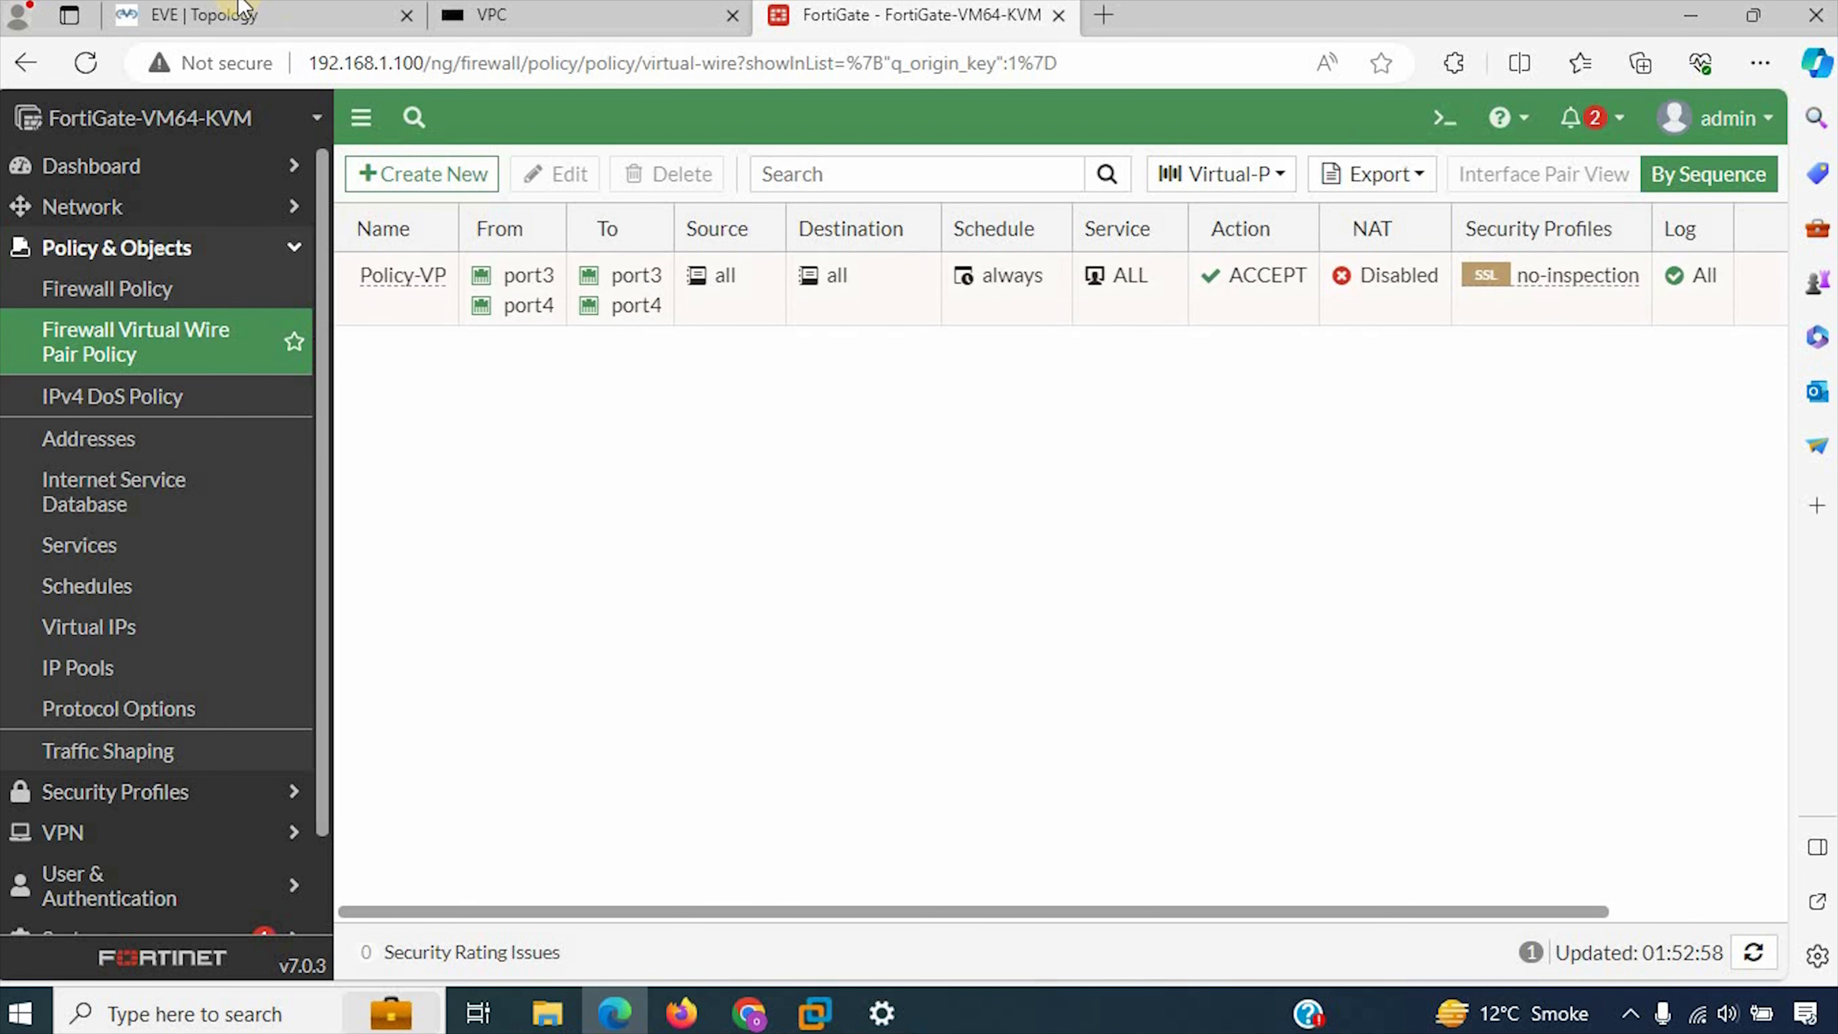
click(579, 27)
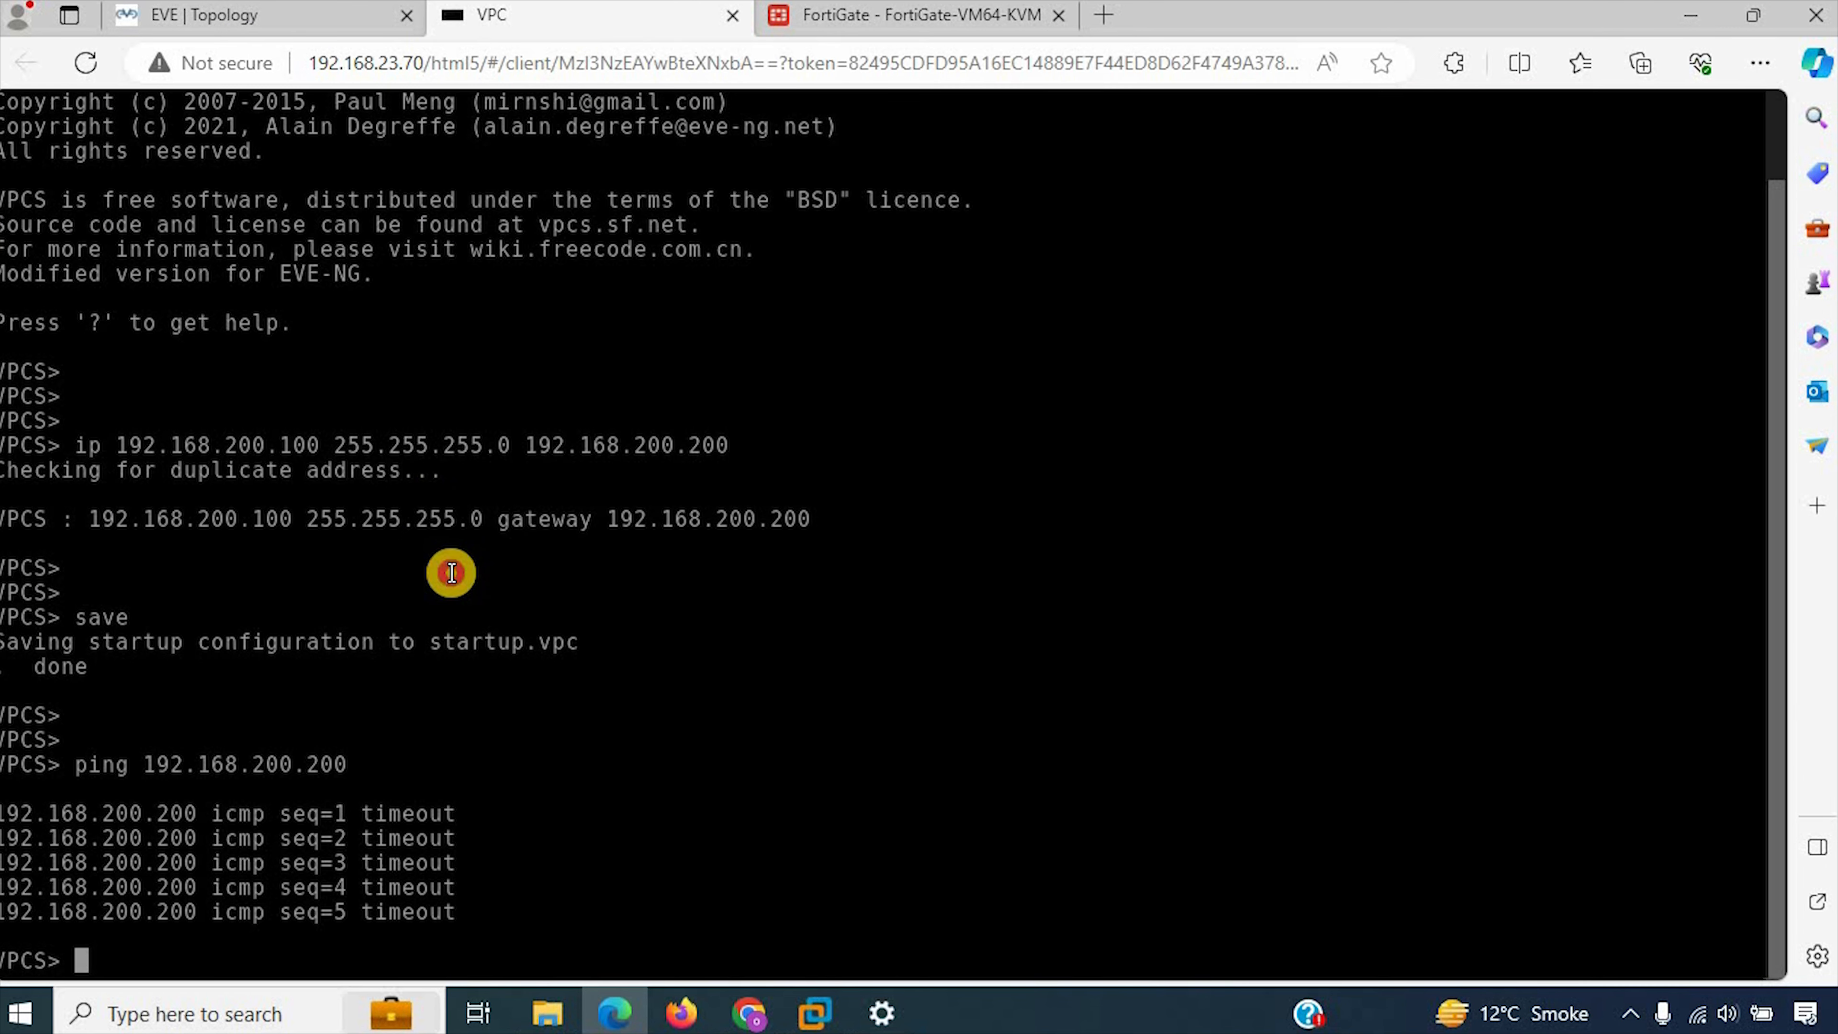
key(Return)
key(Return)
key(Up)
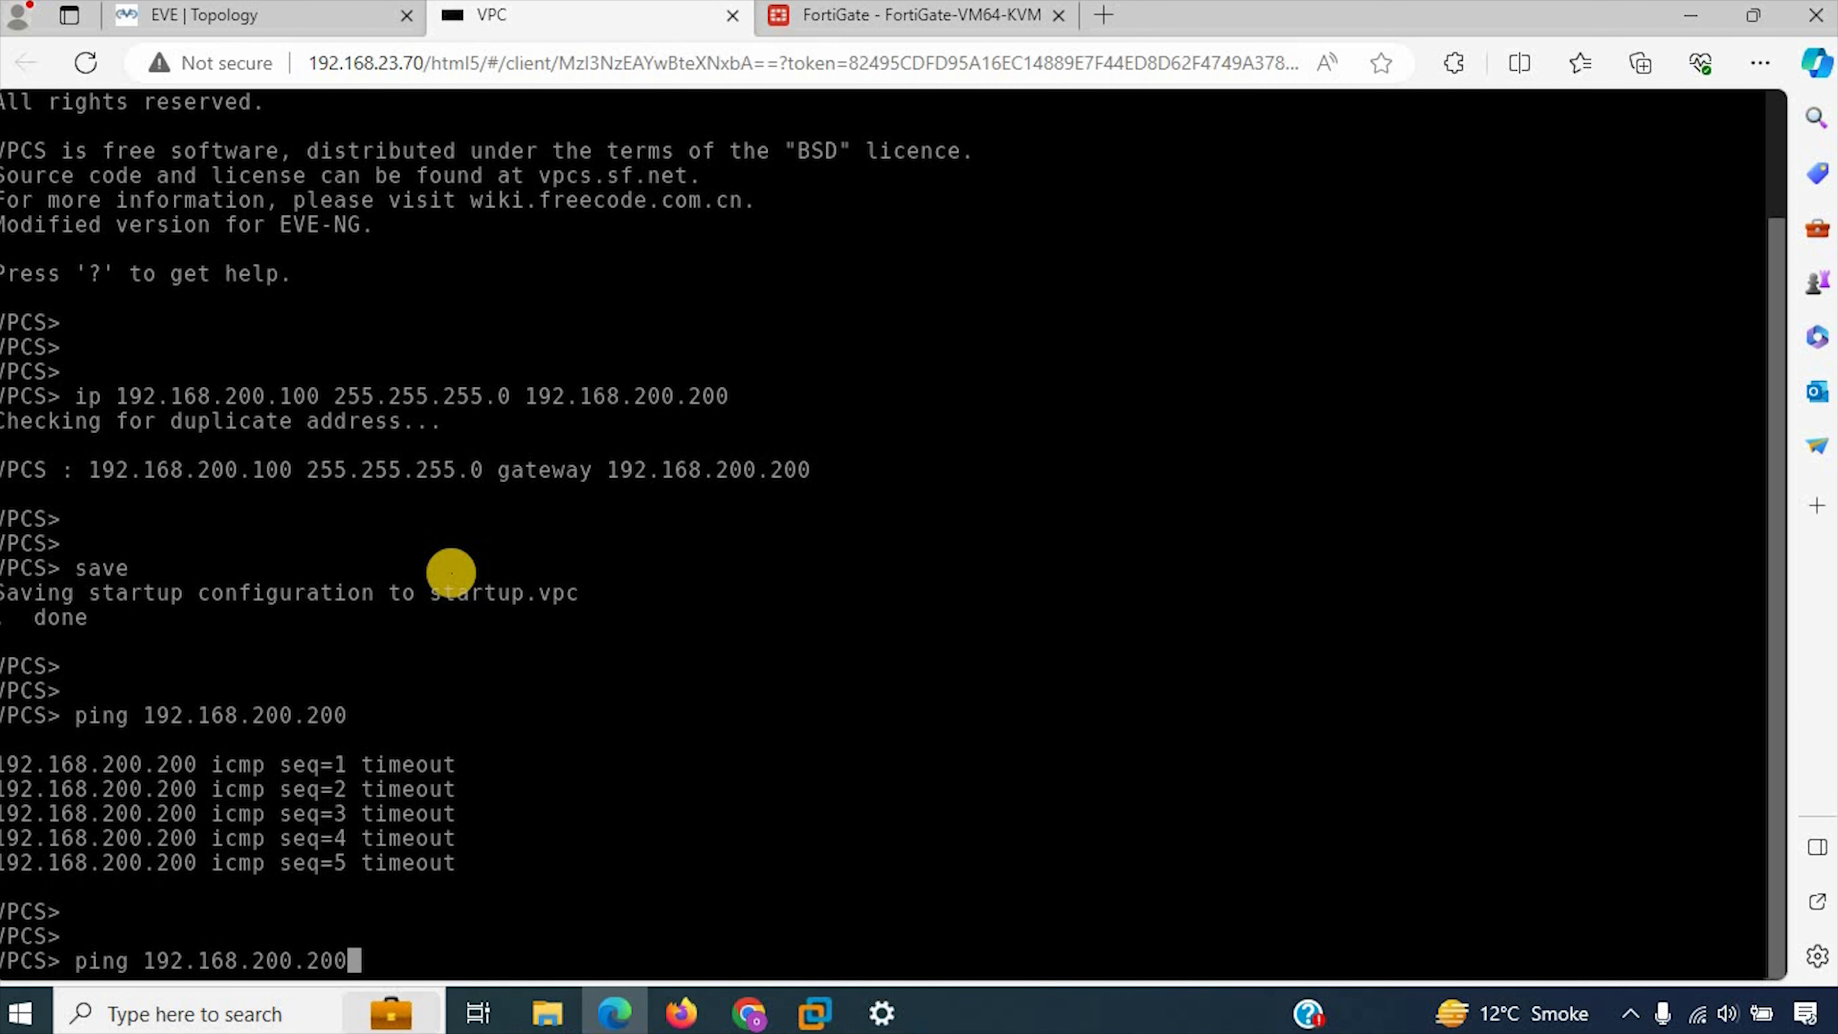
key(Return)
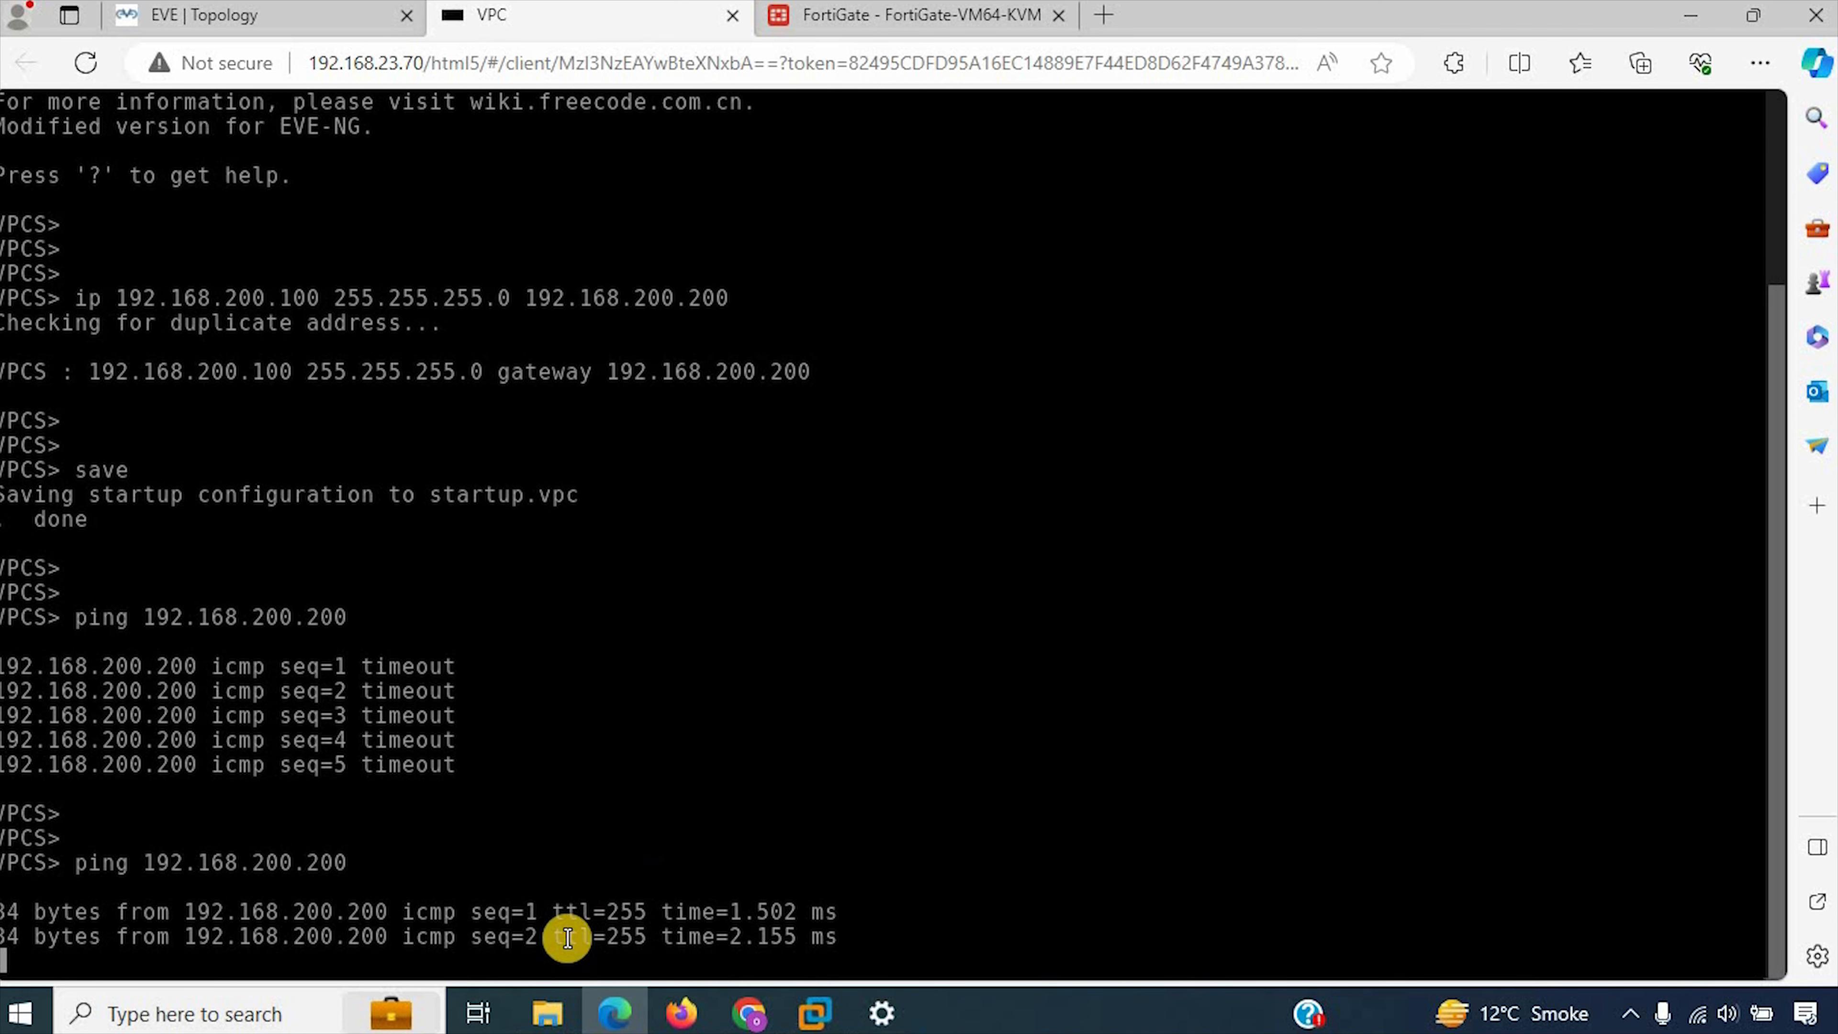
Step: Open the SERVER node's console from the EVE-NG topology and ping the VPC at 192.168.200.100
click(266, 7)
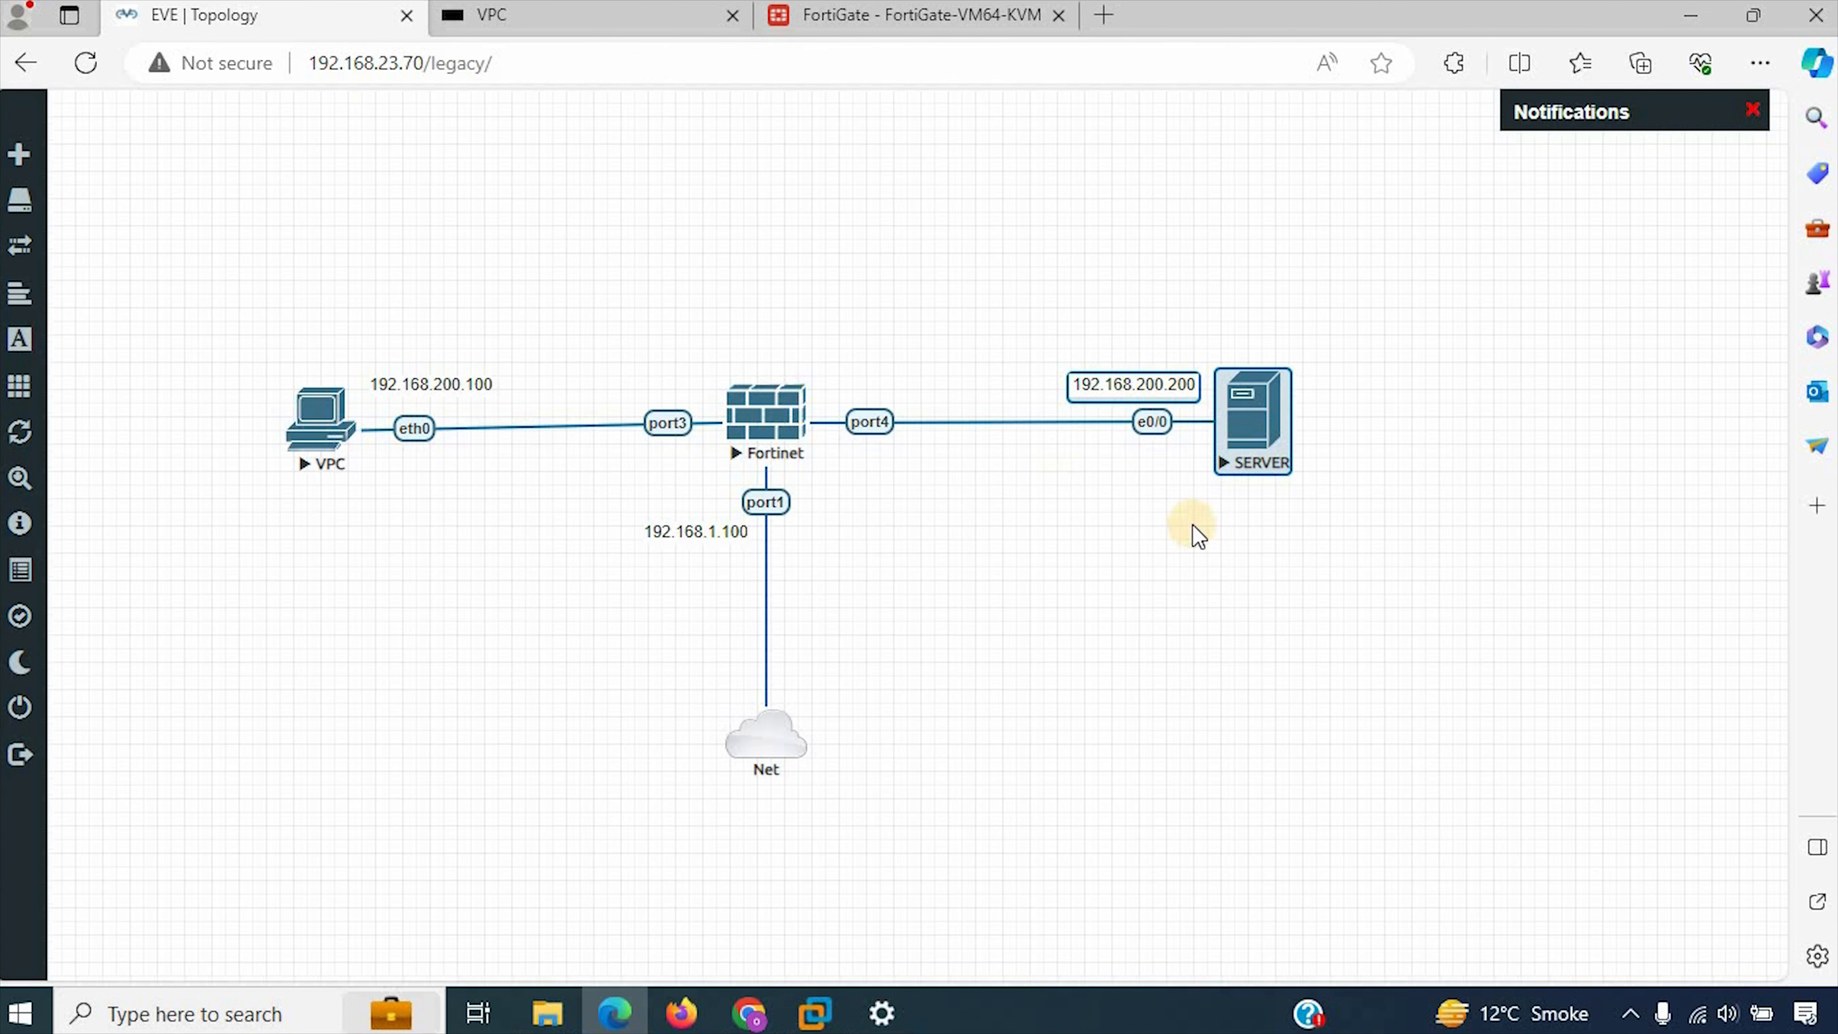
click(1258, 438)
click(1241, 433)
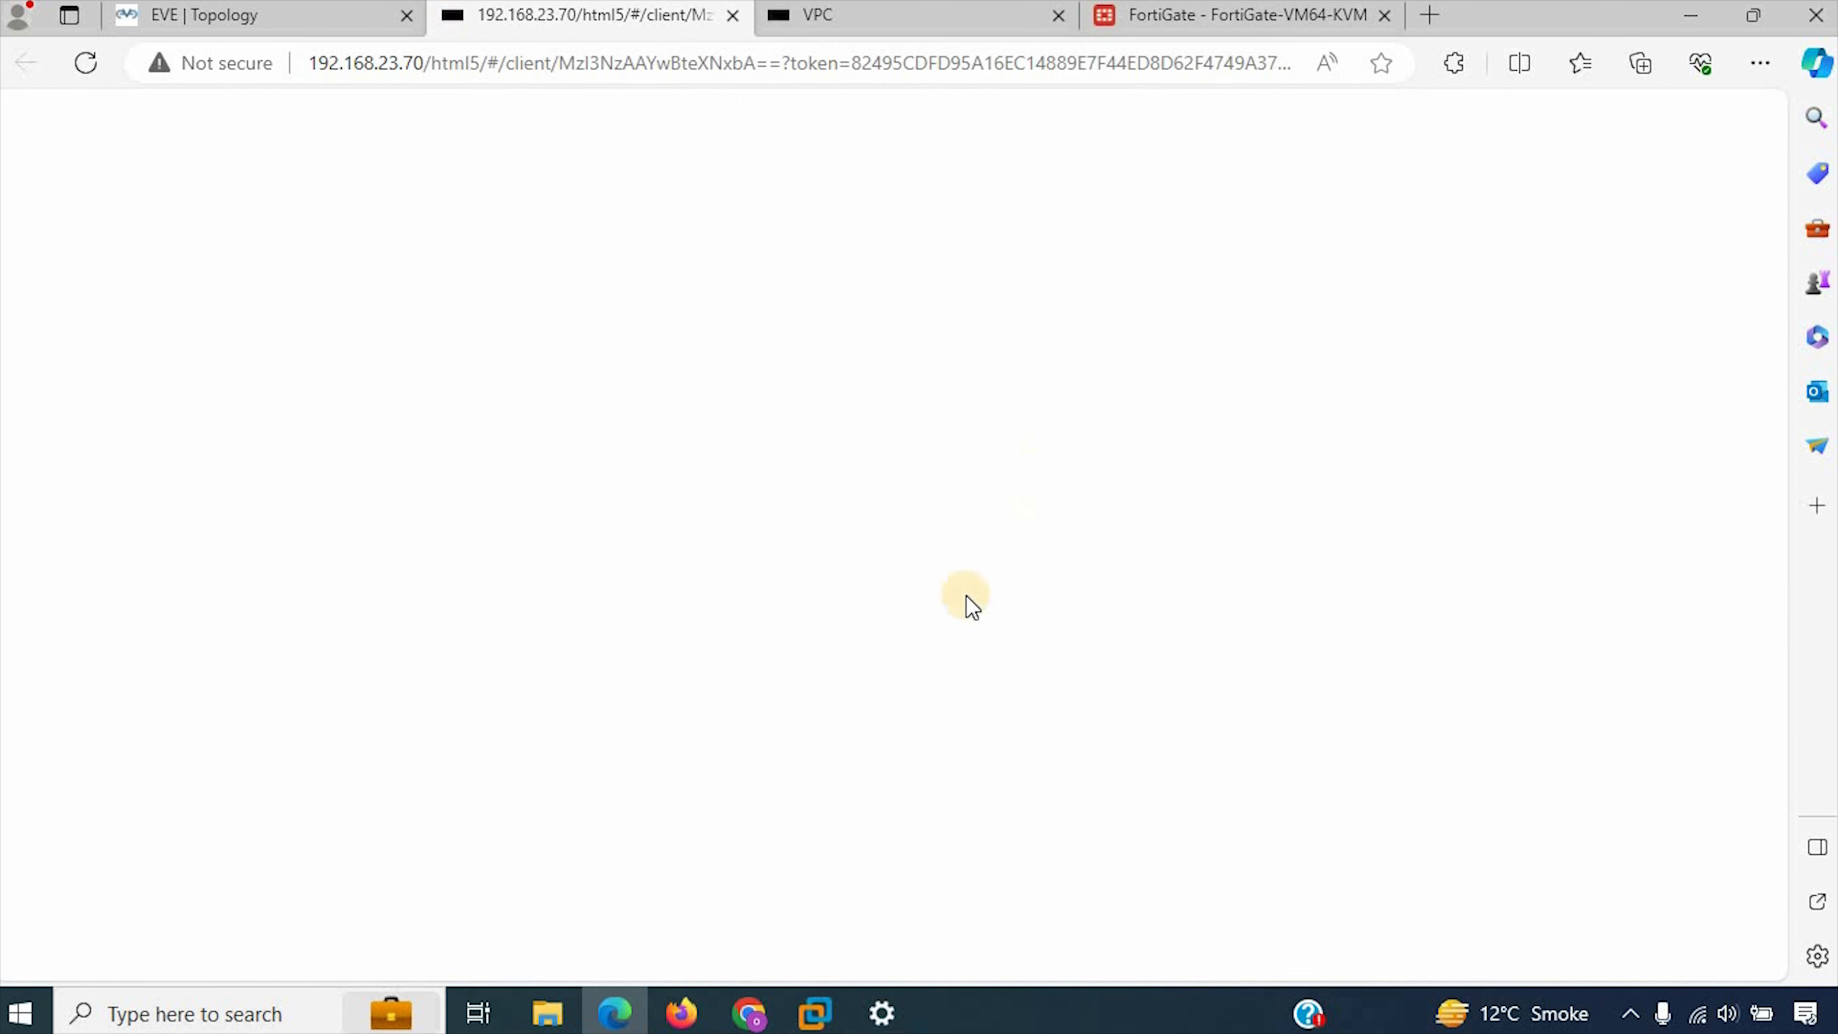
key(Return)
key(Return)
key(Return)
key(Return)
key(Return)
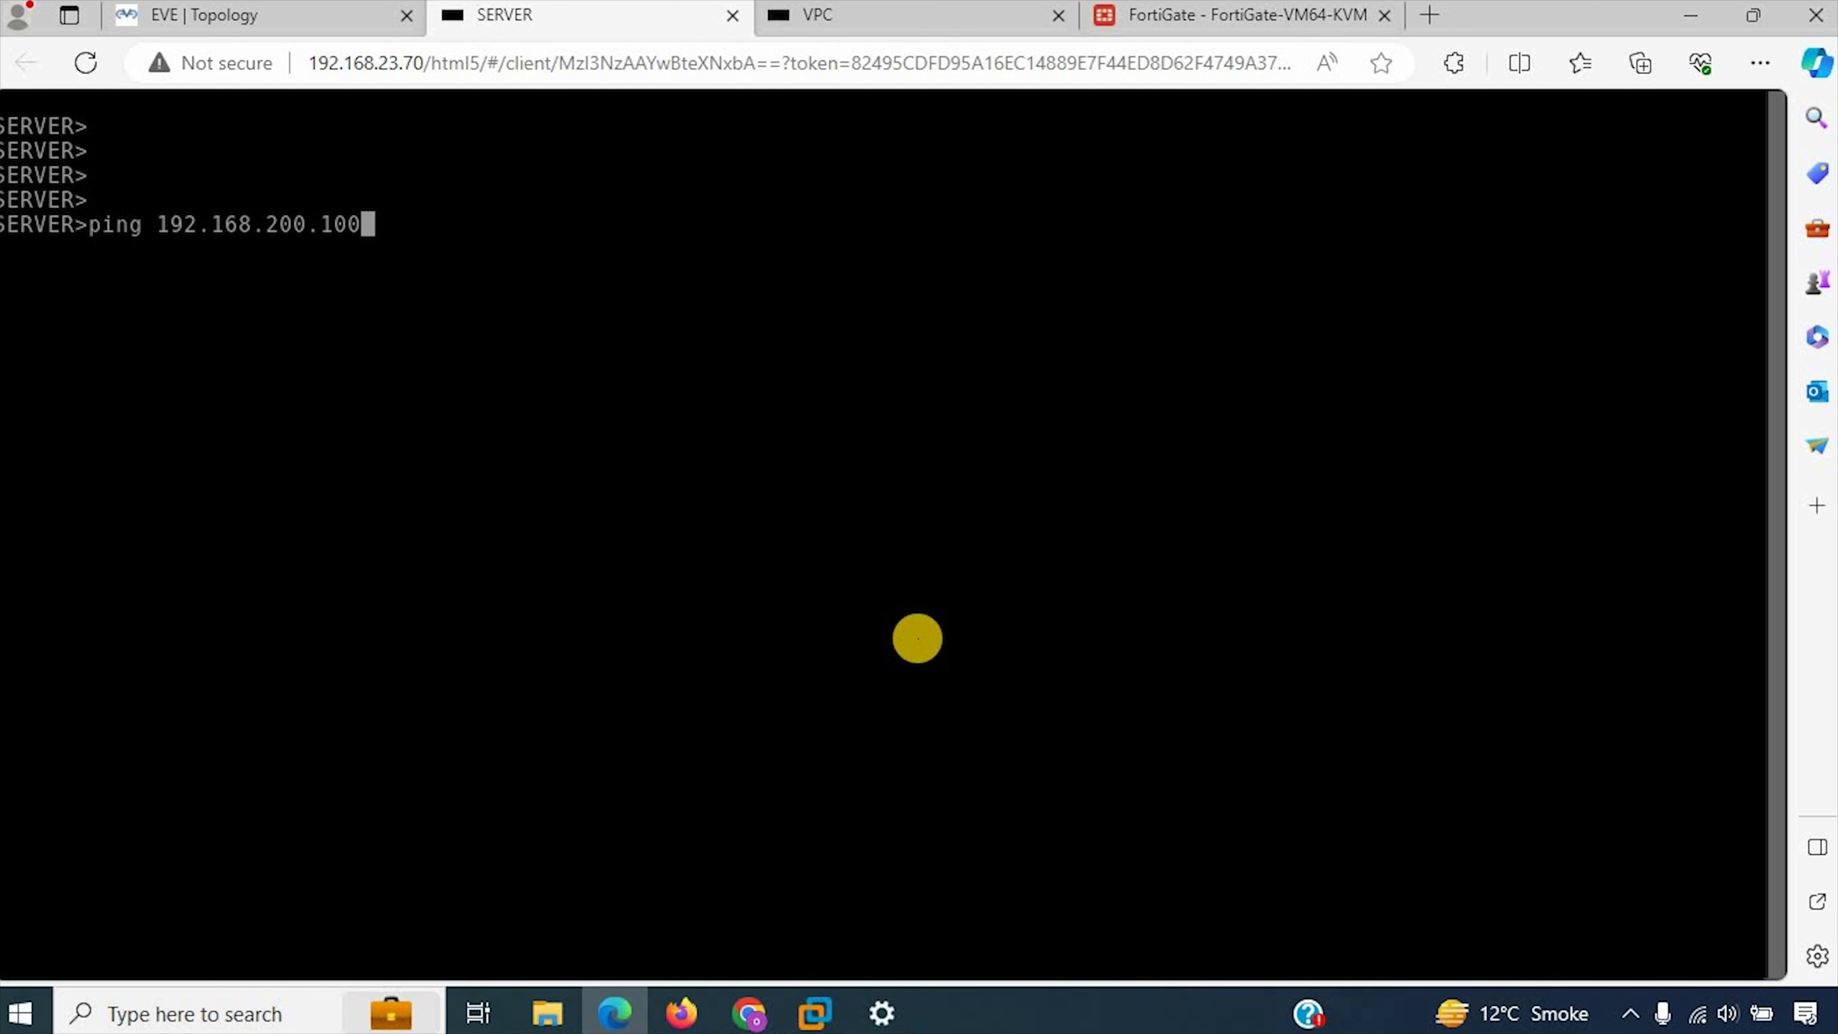
key(Return)
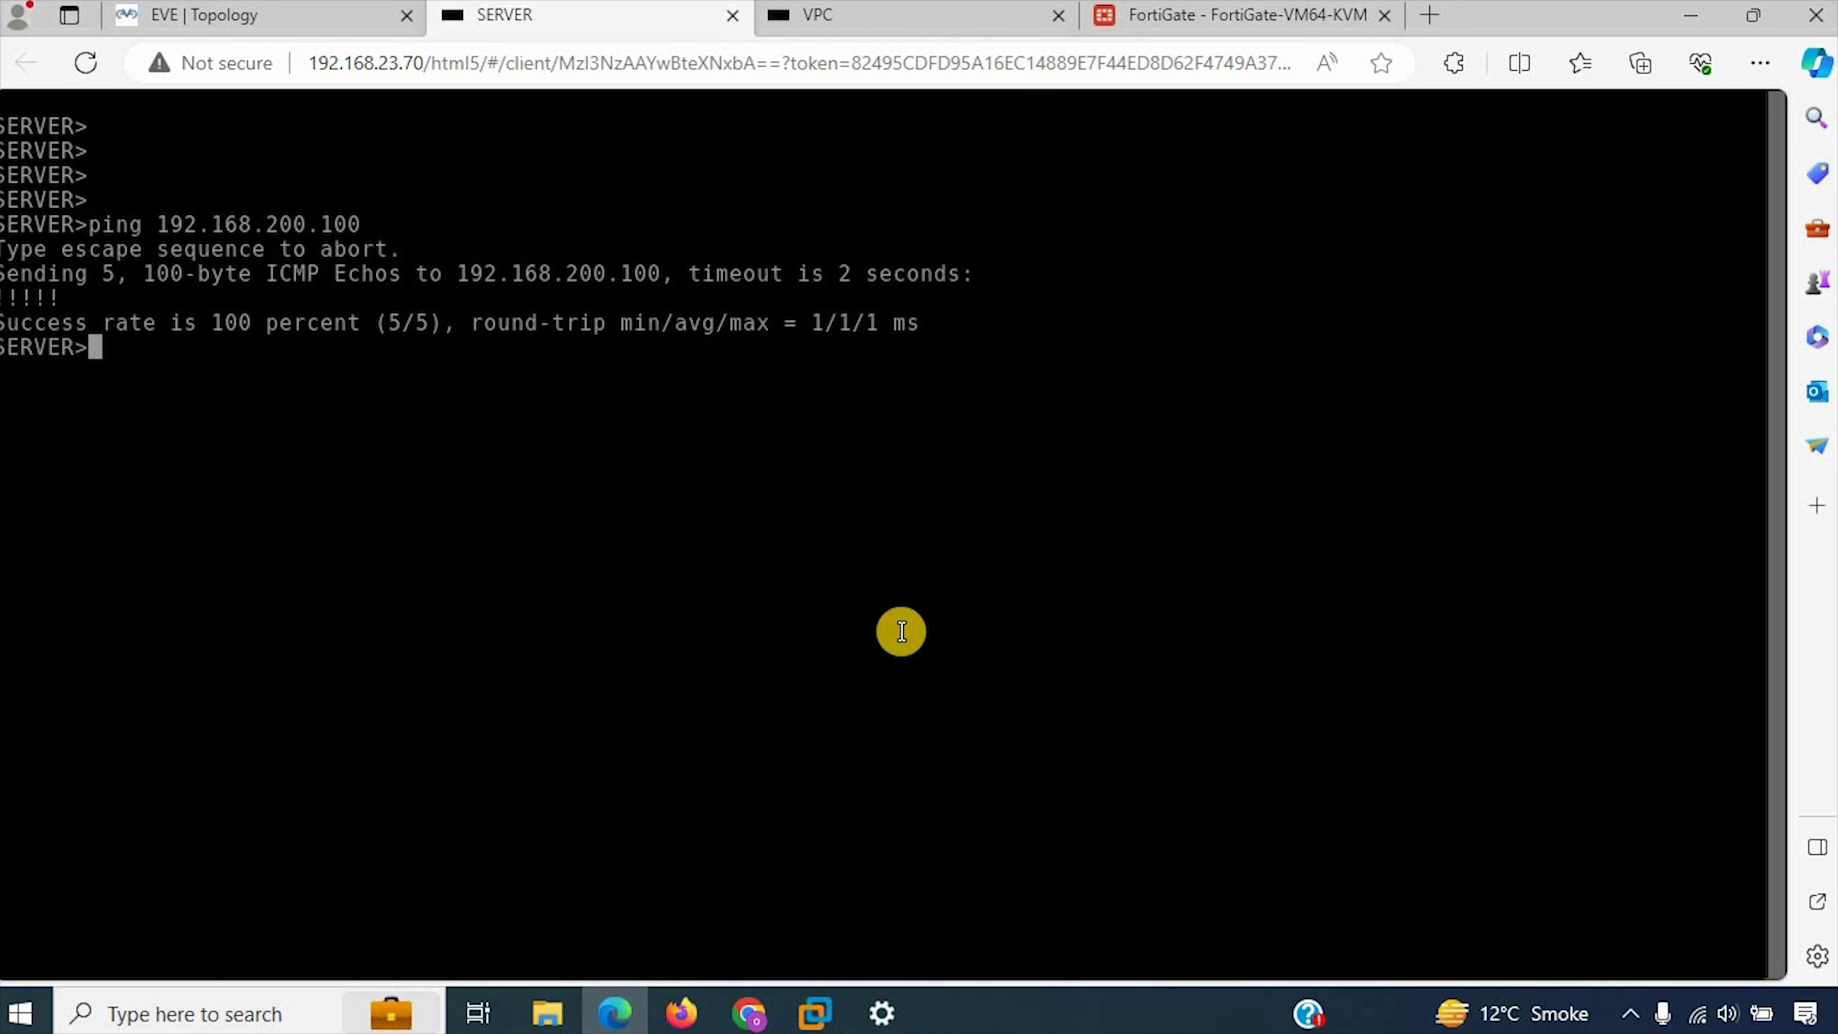
drag(88, 296, 24, 290)
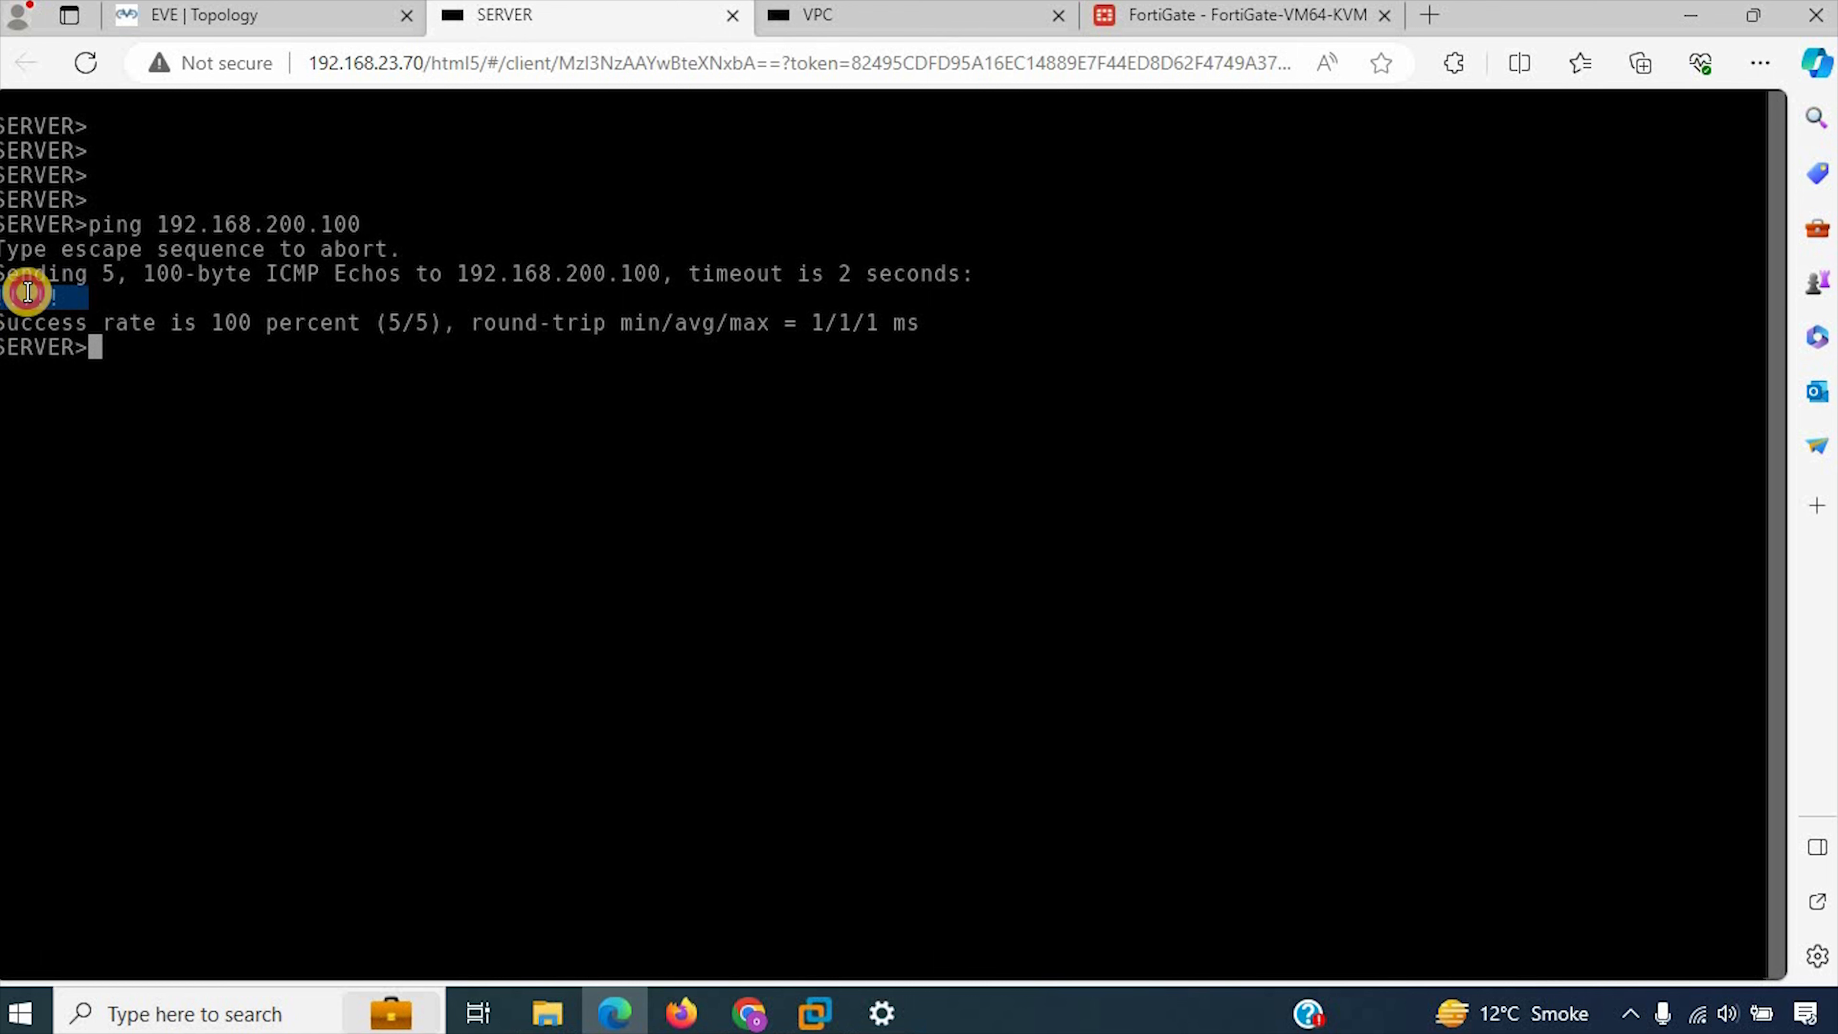
Step: Edit Policy-VP in FortiGate to allow only the one-way port3-to-port4 direction and save it
click(1130, 10)
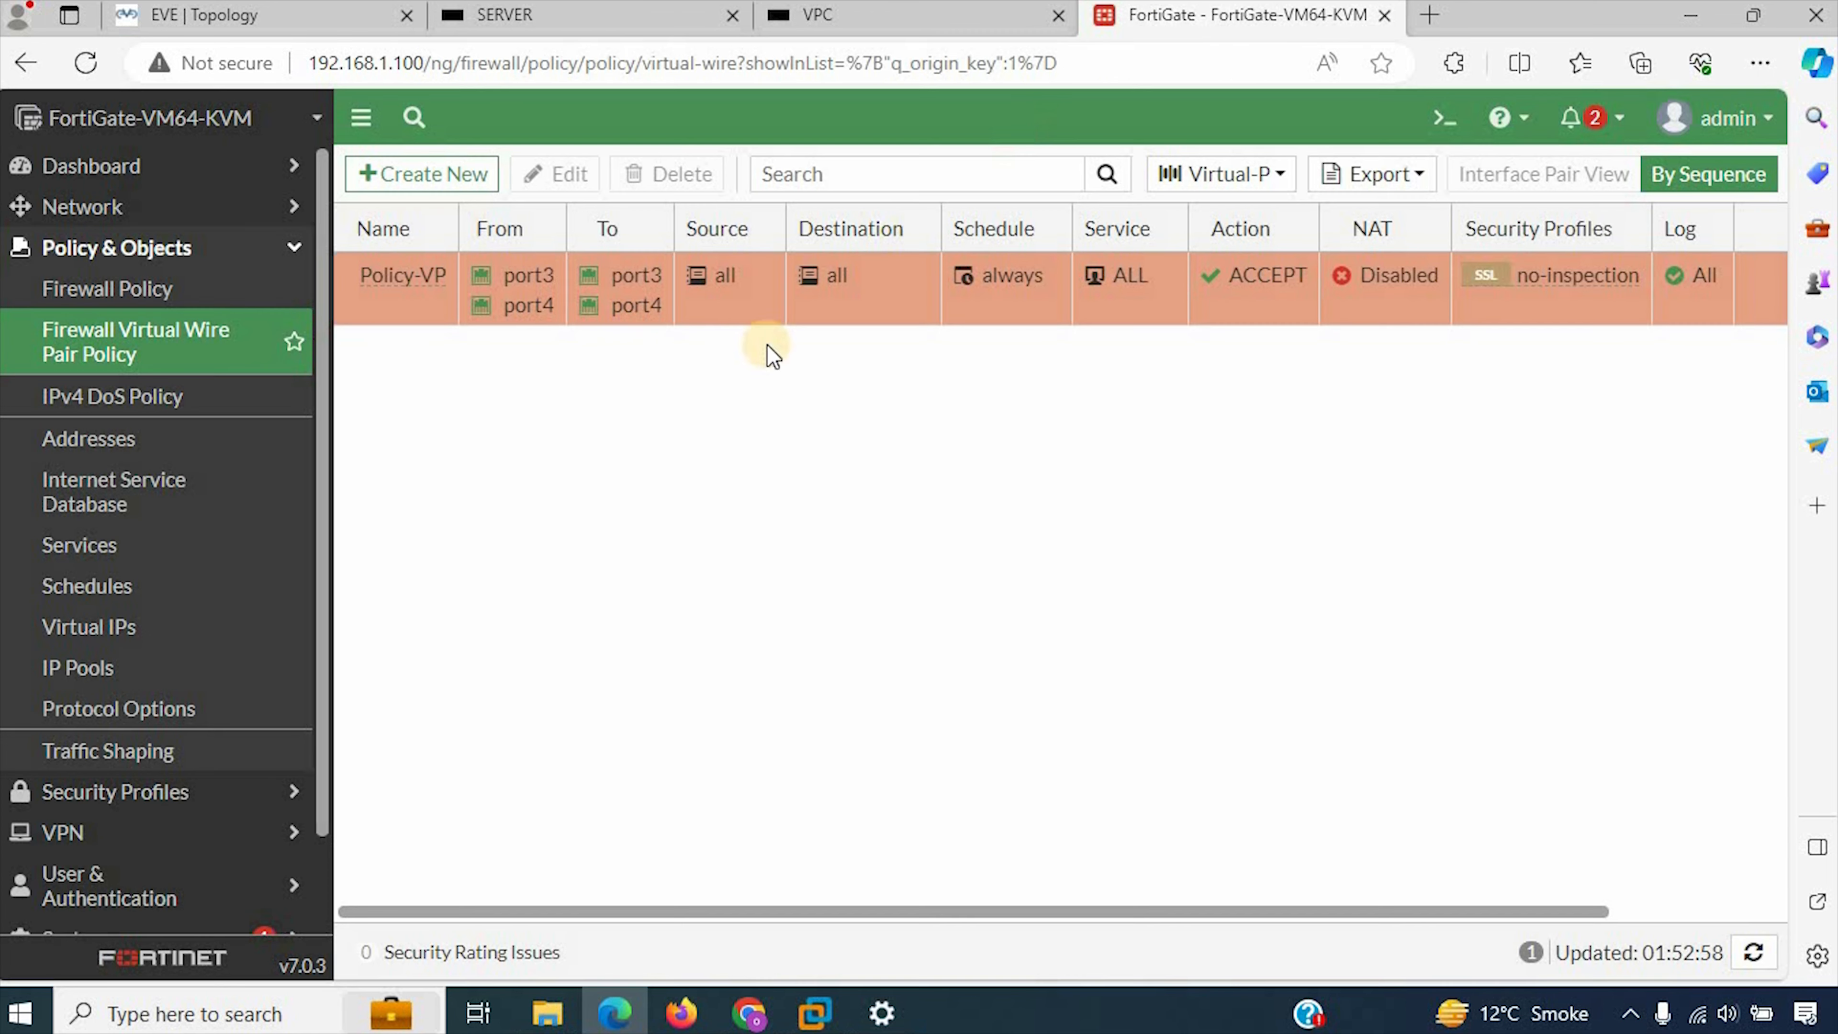
double_click(829, 301)
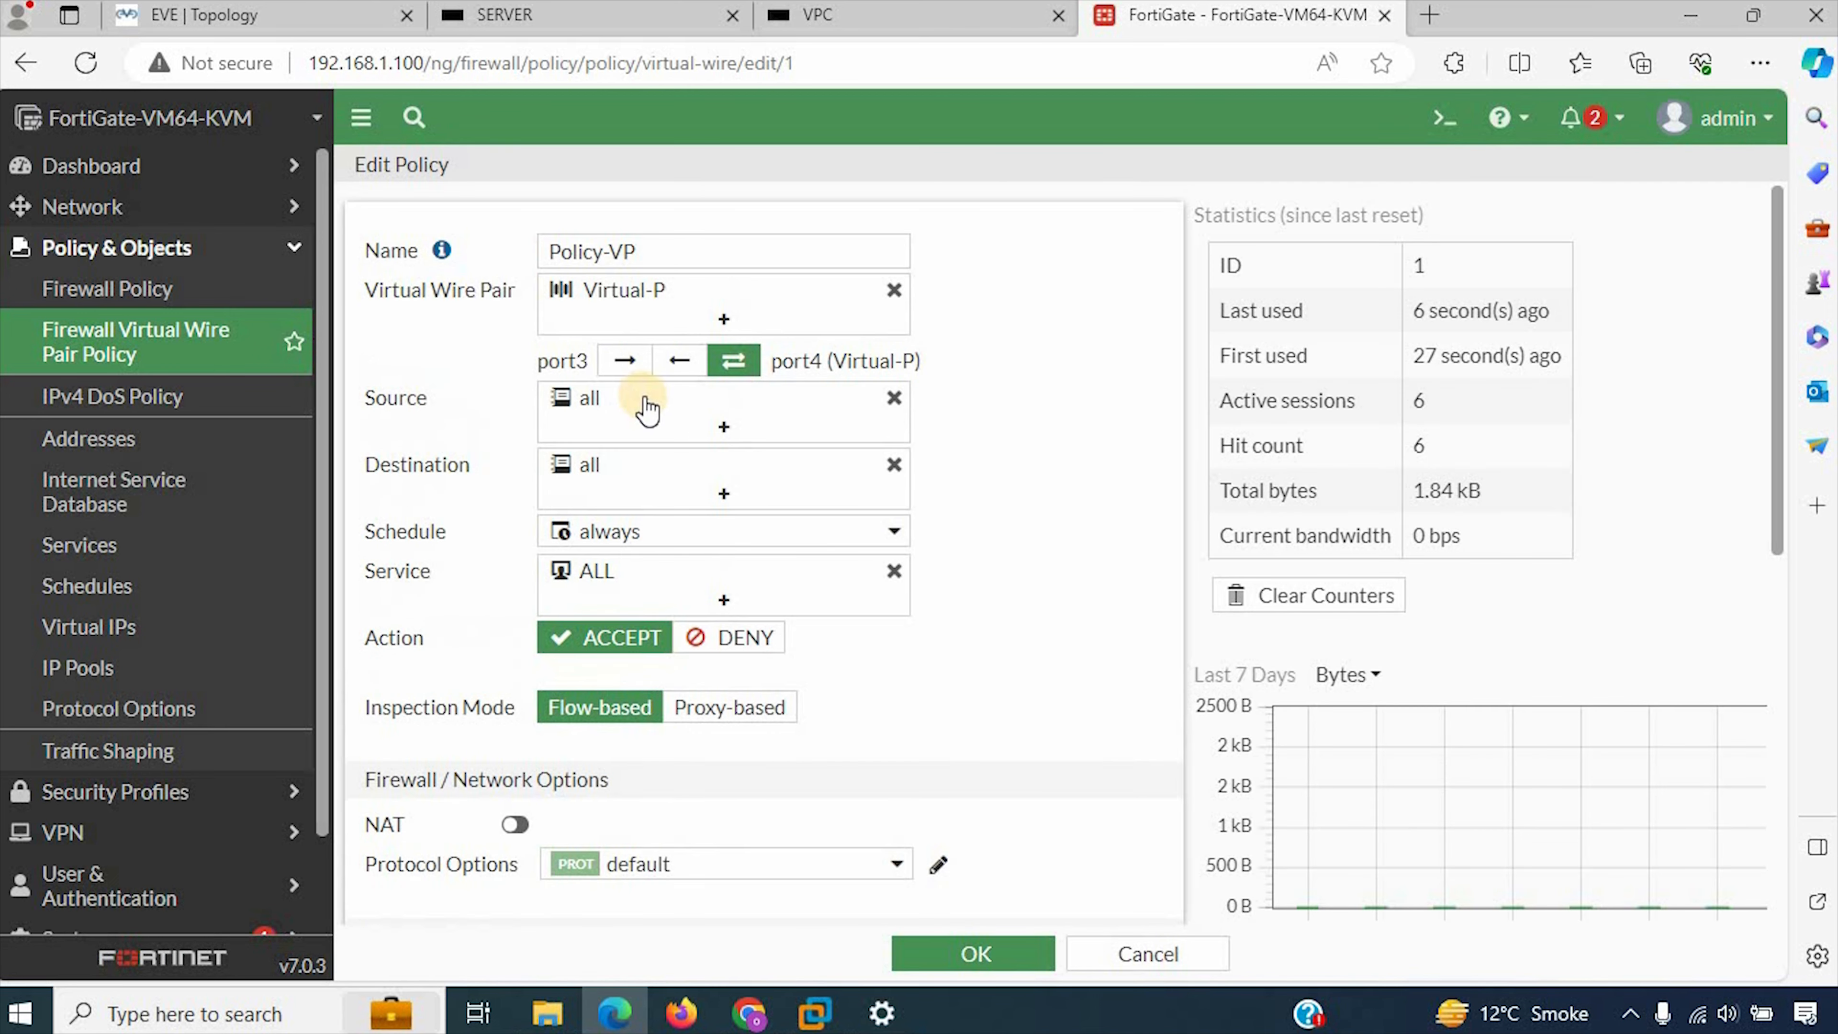
click(630, 360)
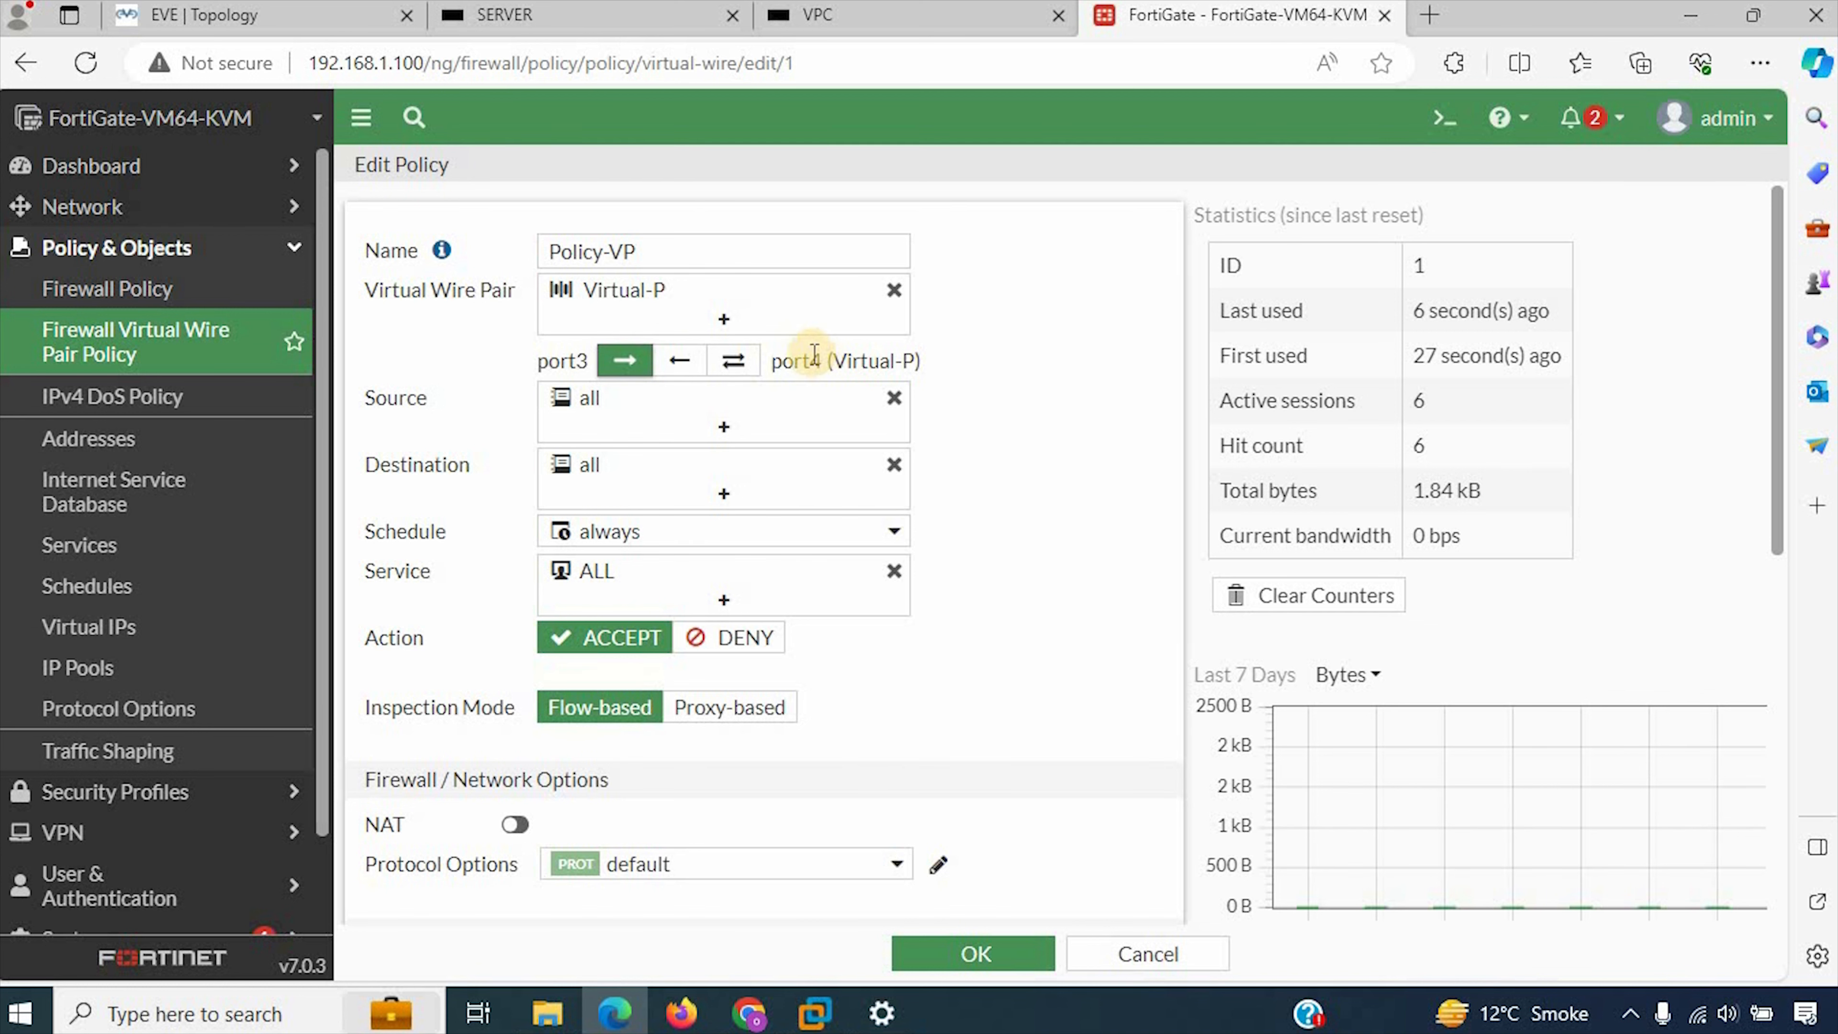
click(977, 952)
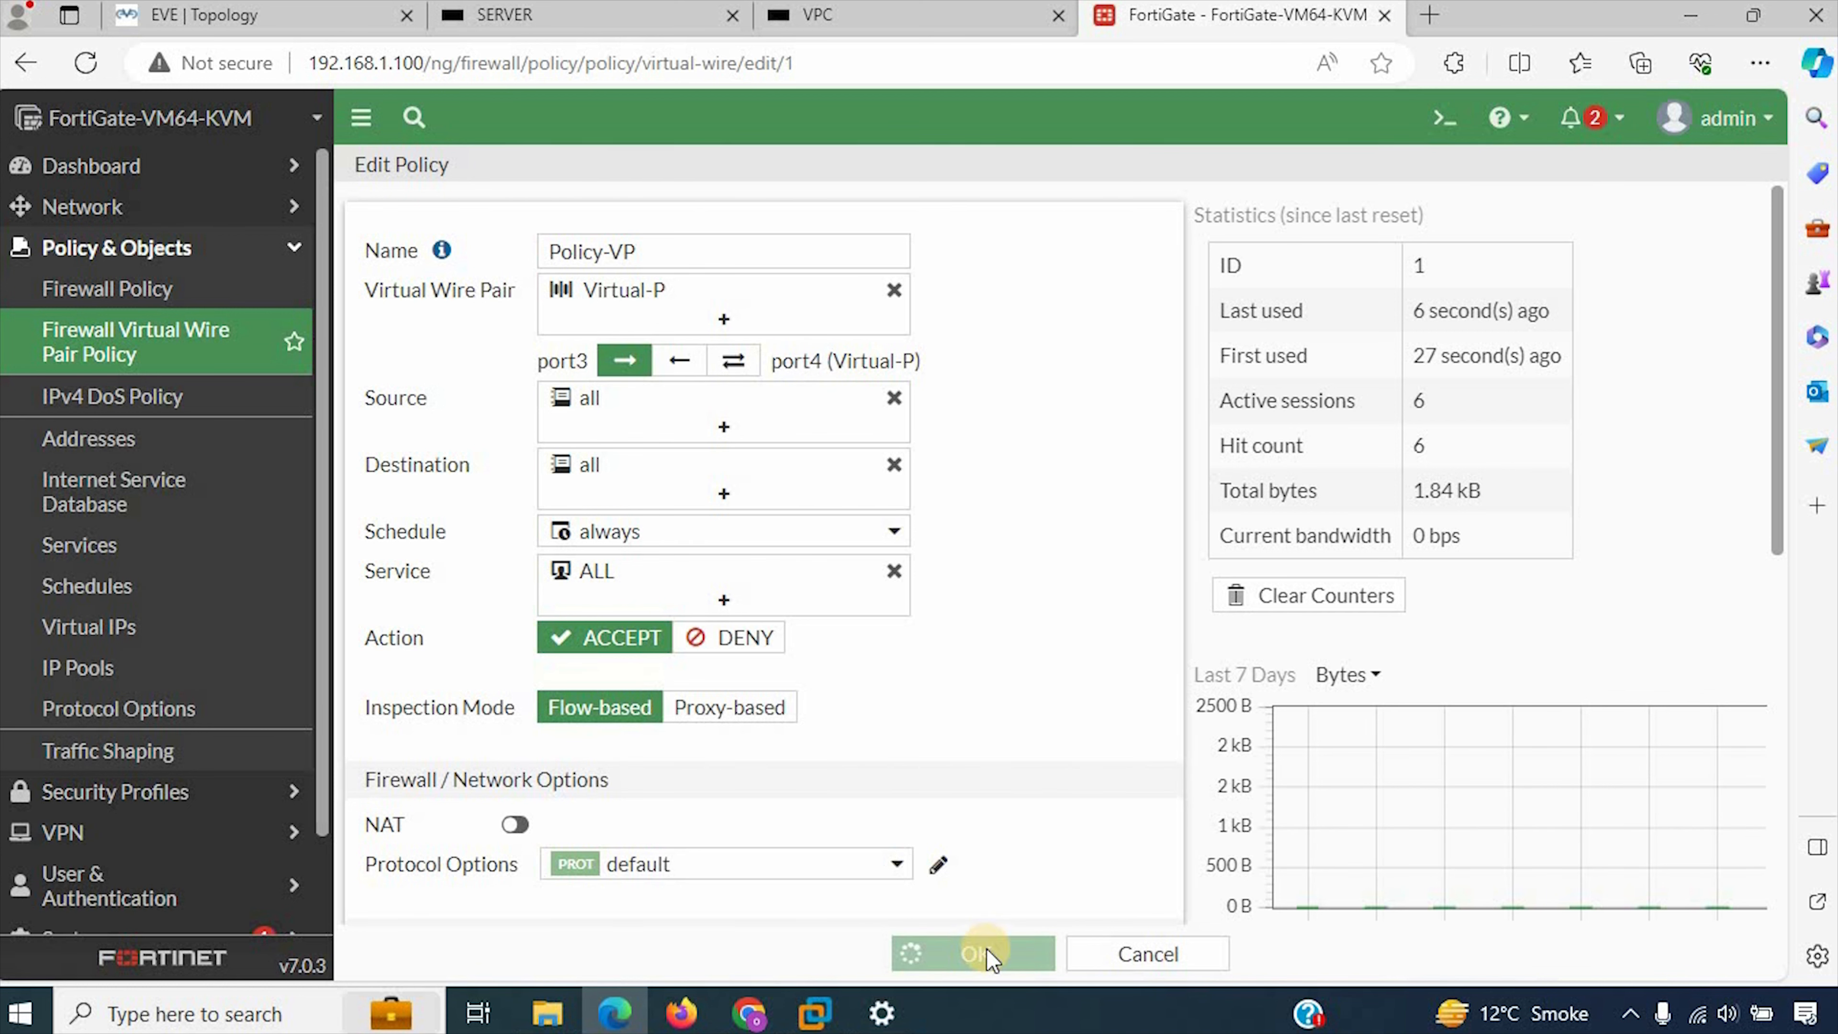
Step: Ping 192.168.200.200 from the VPC console again to test traffic under the one-way policy
click(886, 13)
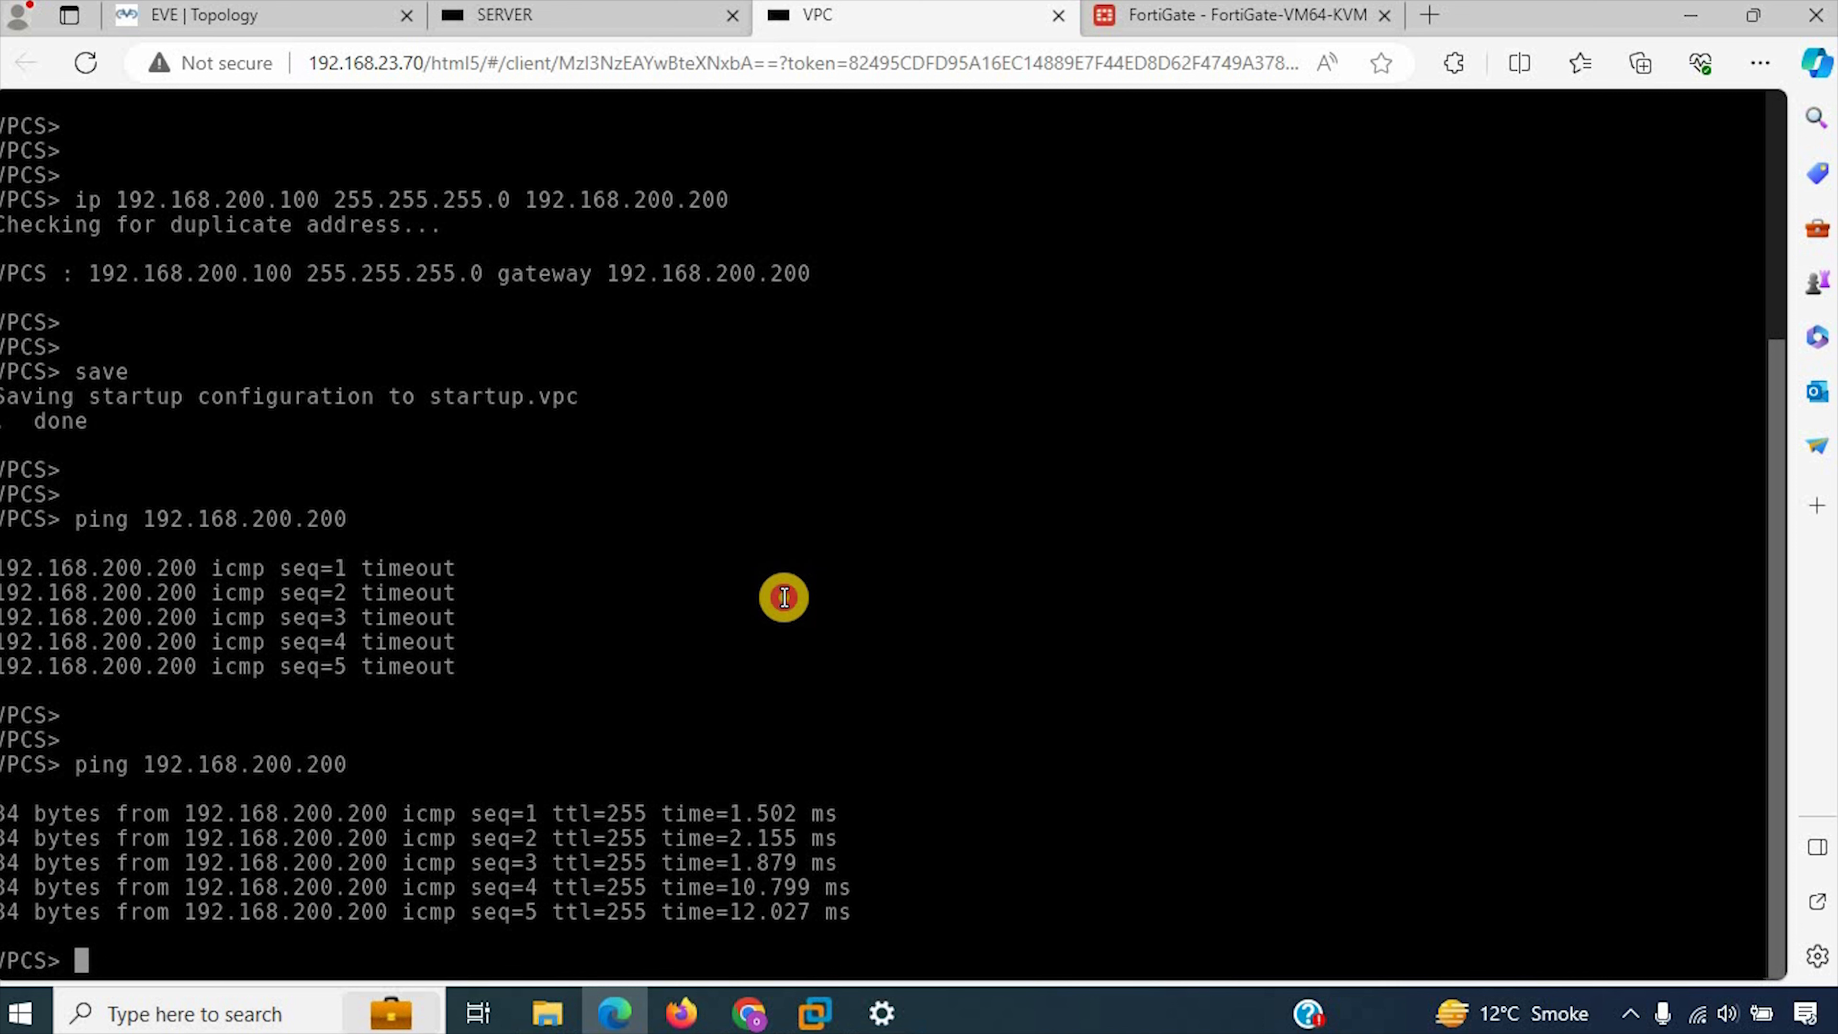
key(Return)
key(Return)
key(Return)
key(Up)
key(Return)
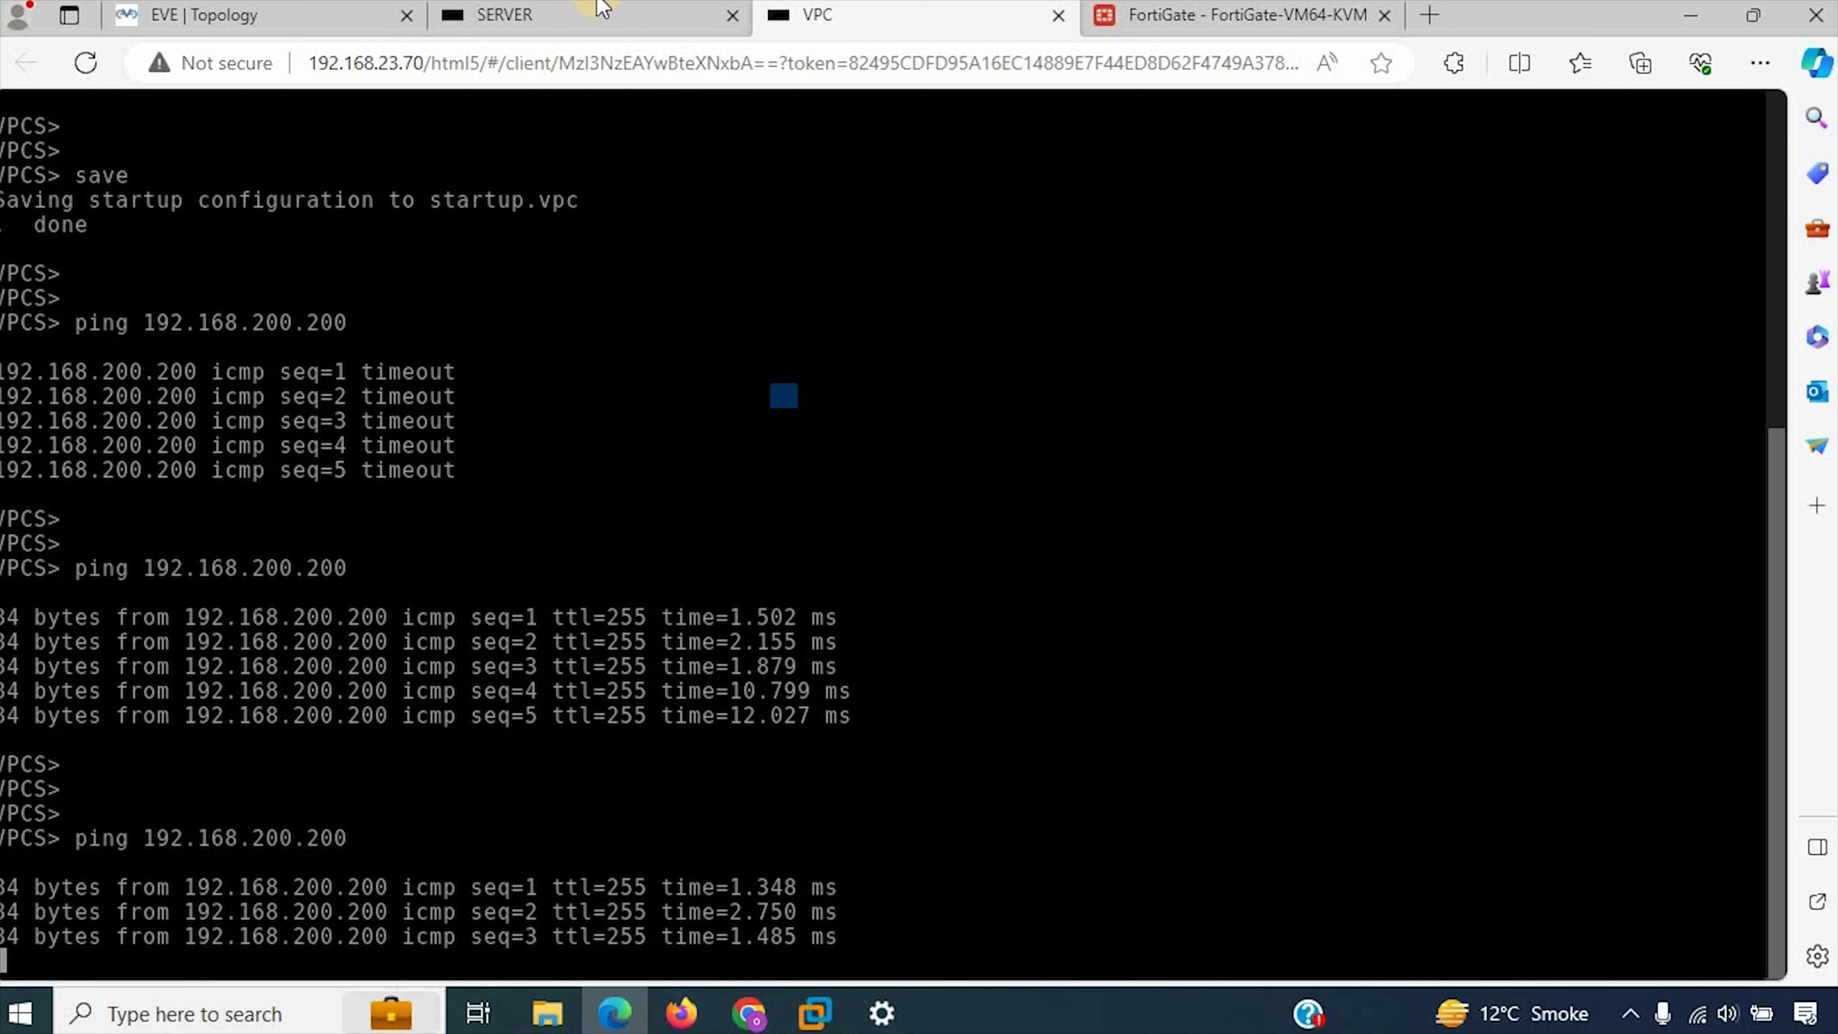
Step: Repeat the ping to 192.168.200.100 from the SERVER console to test the reverse direction
click(504, 14)
click(621, 431)
key(Up)
key(Return)
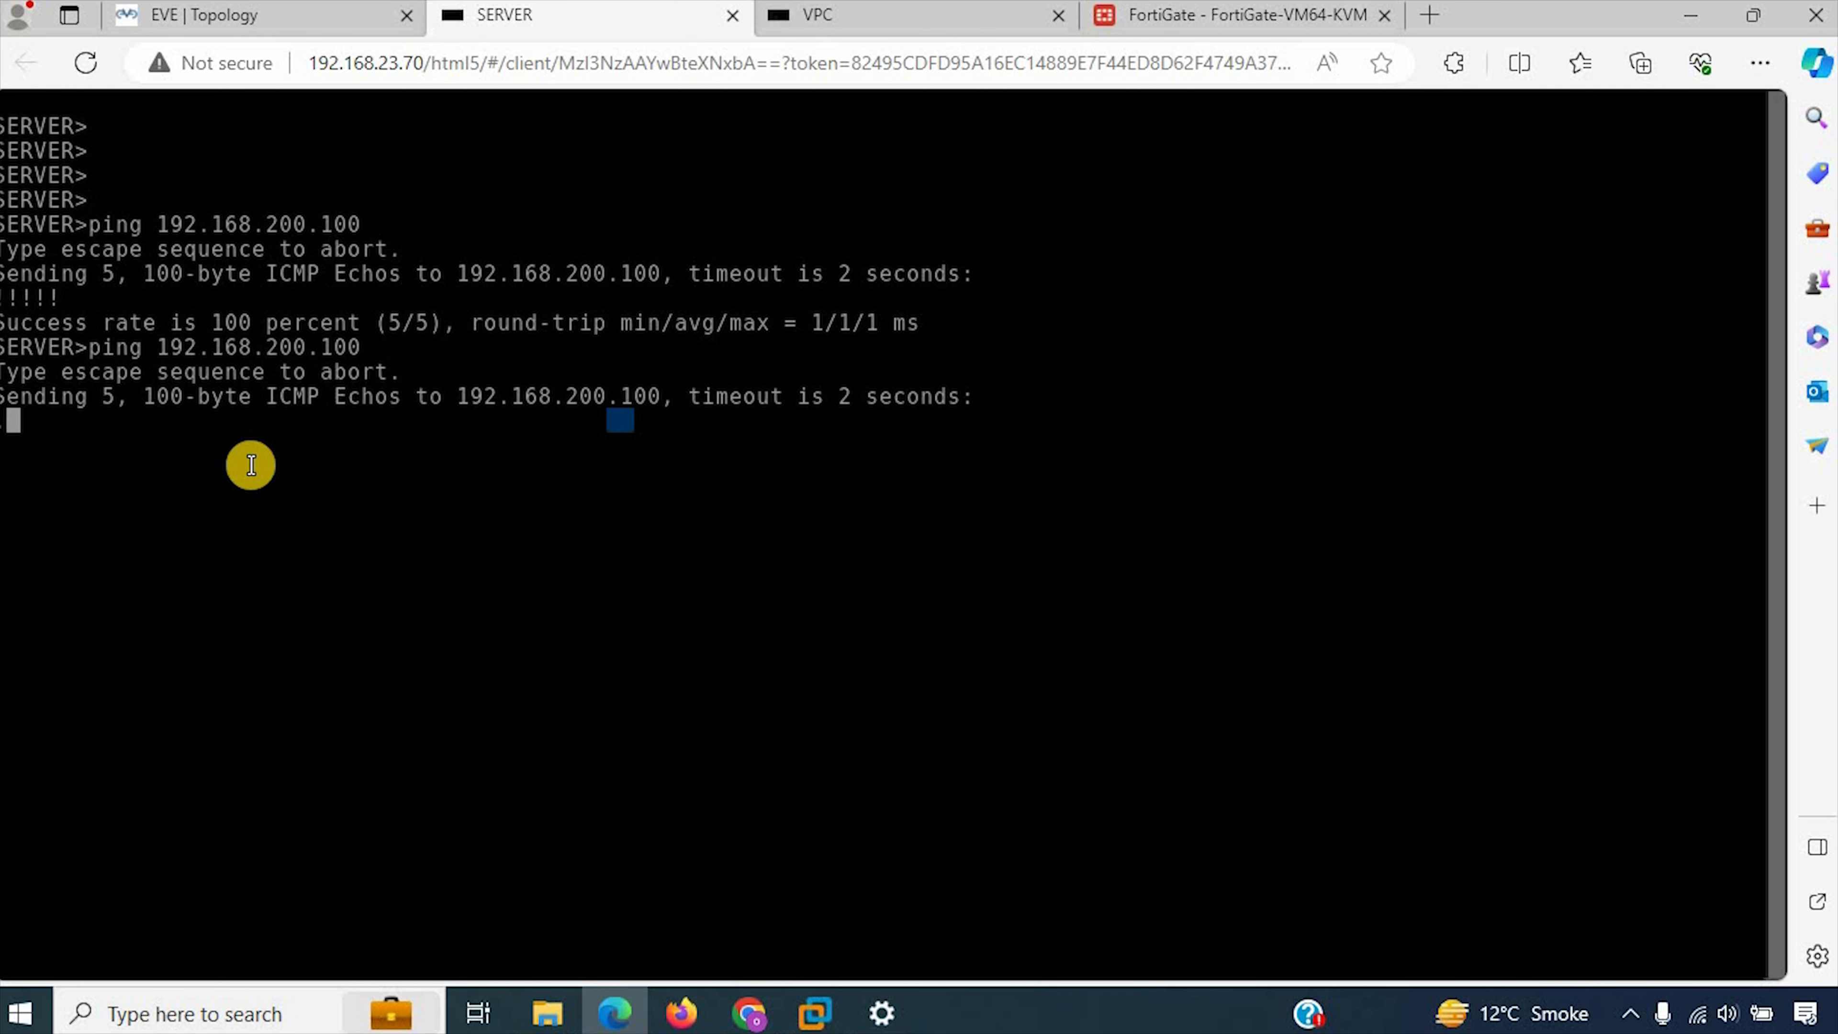
Step: Reopen Policy-VP in FortiGate, set its port3–port4 direction back to bidirectional, and save the policy
click(1281, 10)
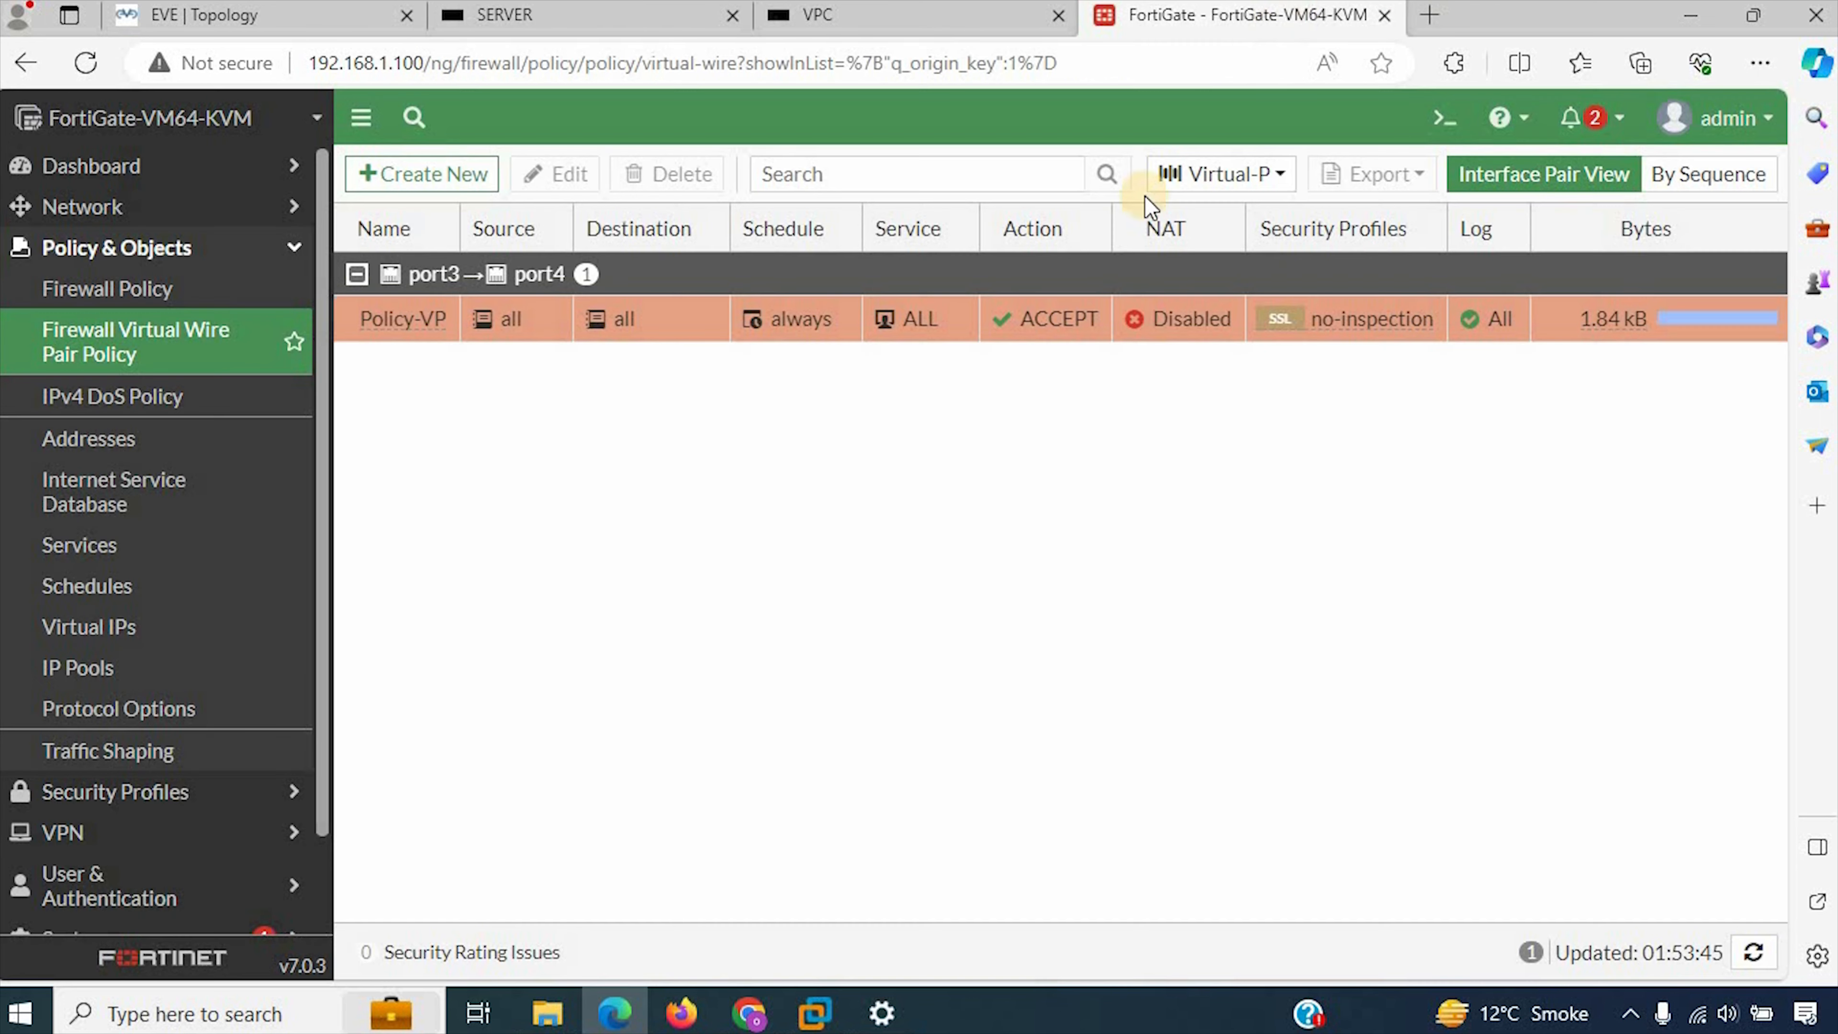
double_click(680, 341)
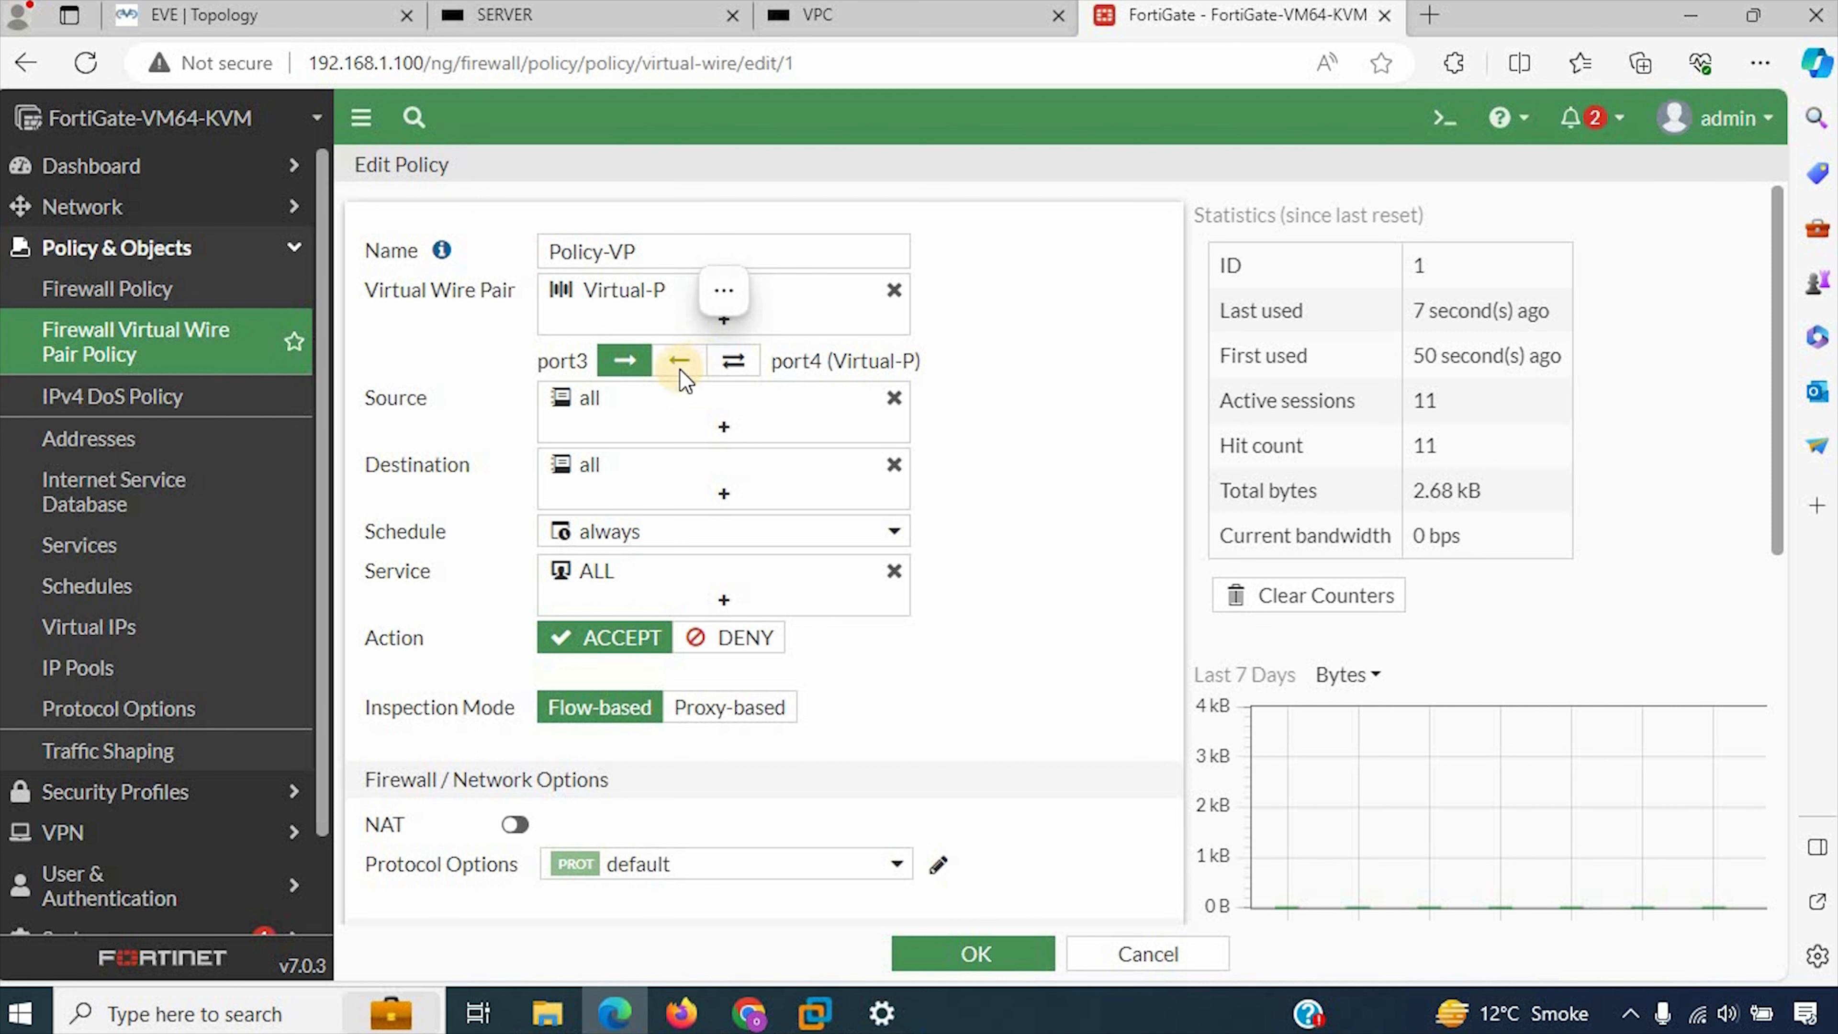
click(678, 362)
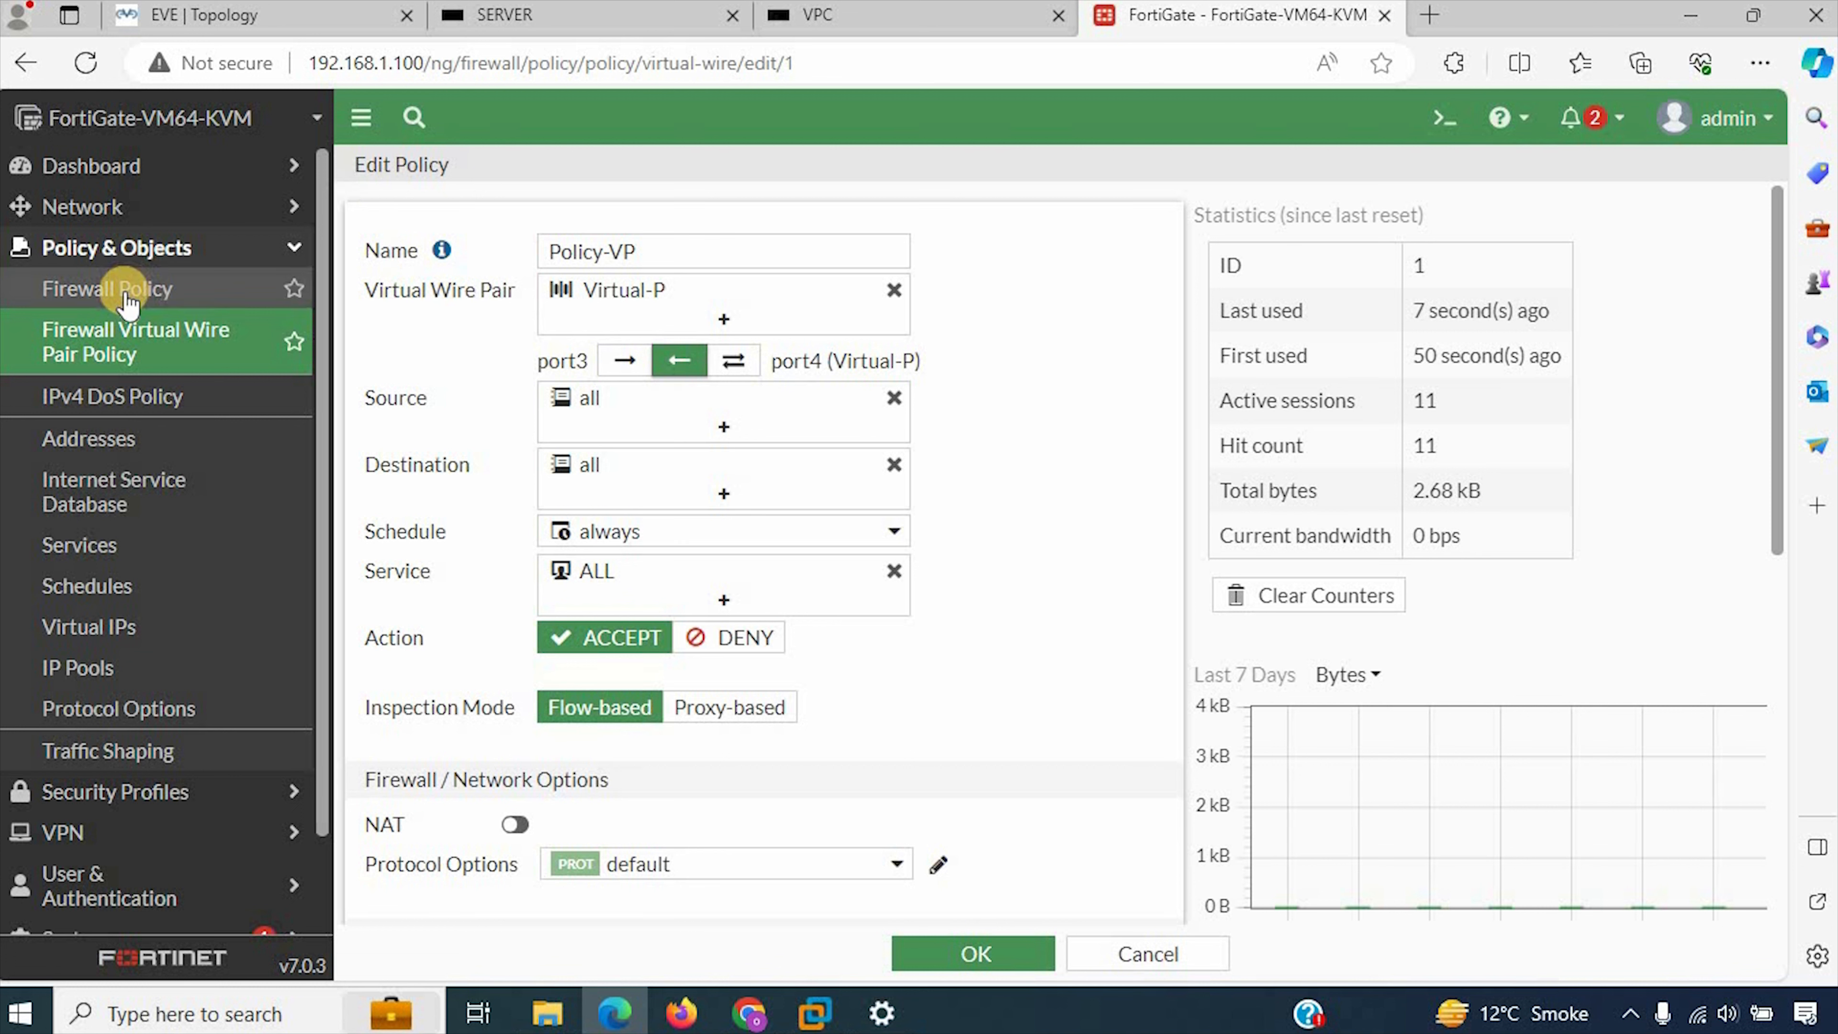
click(733, 366)
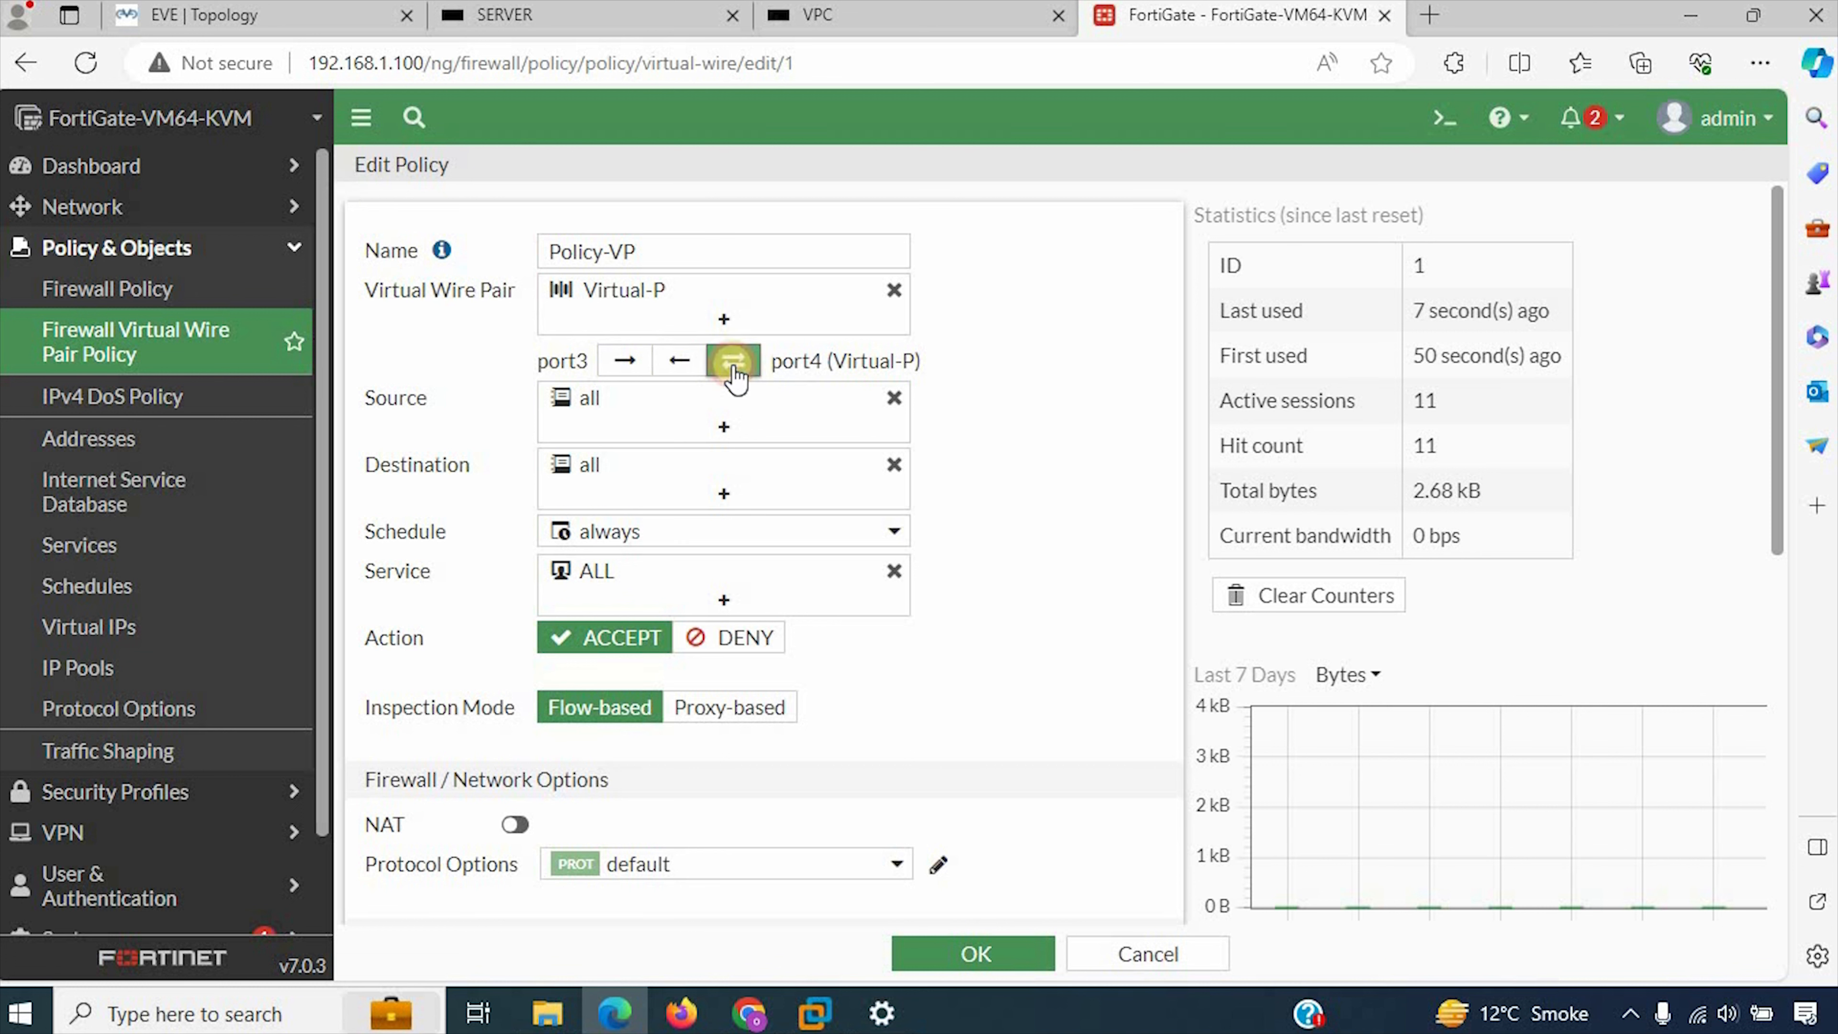
click(1022, 955)
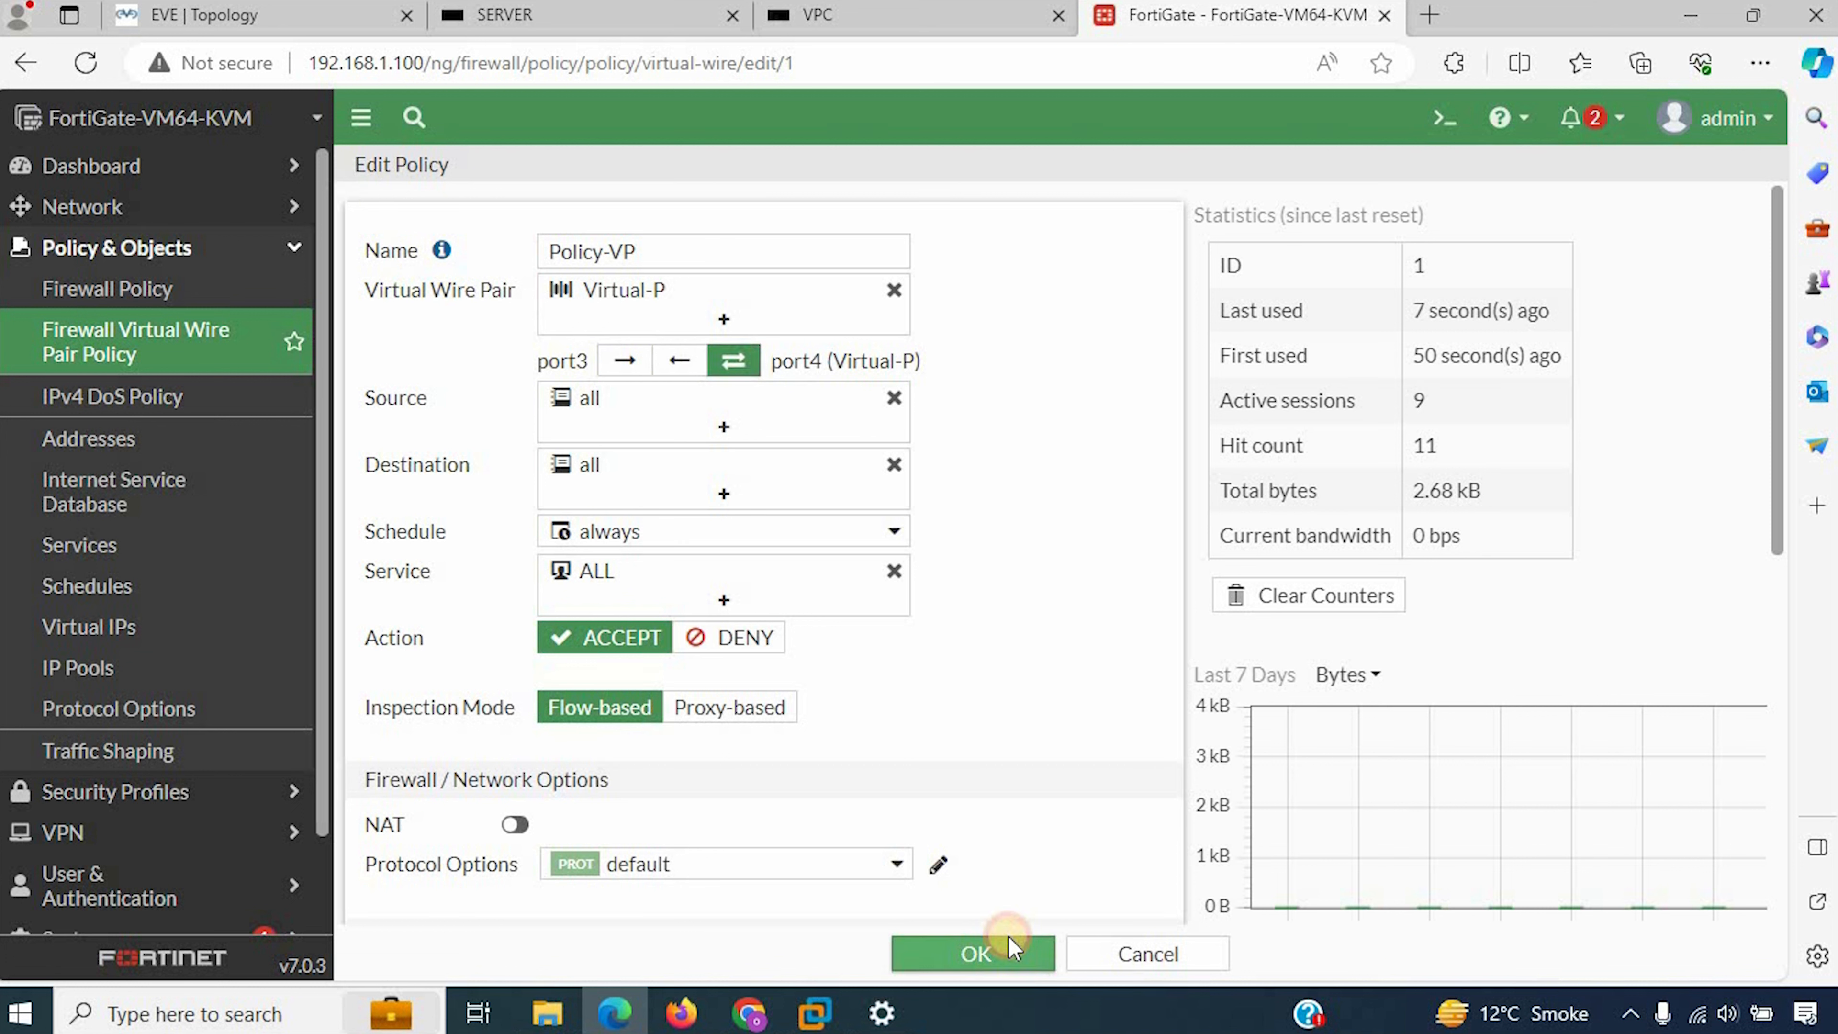